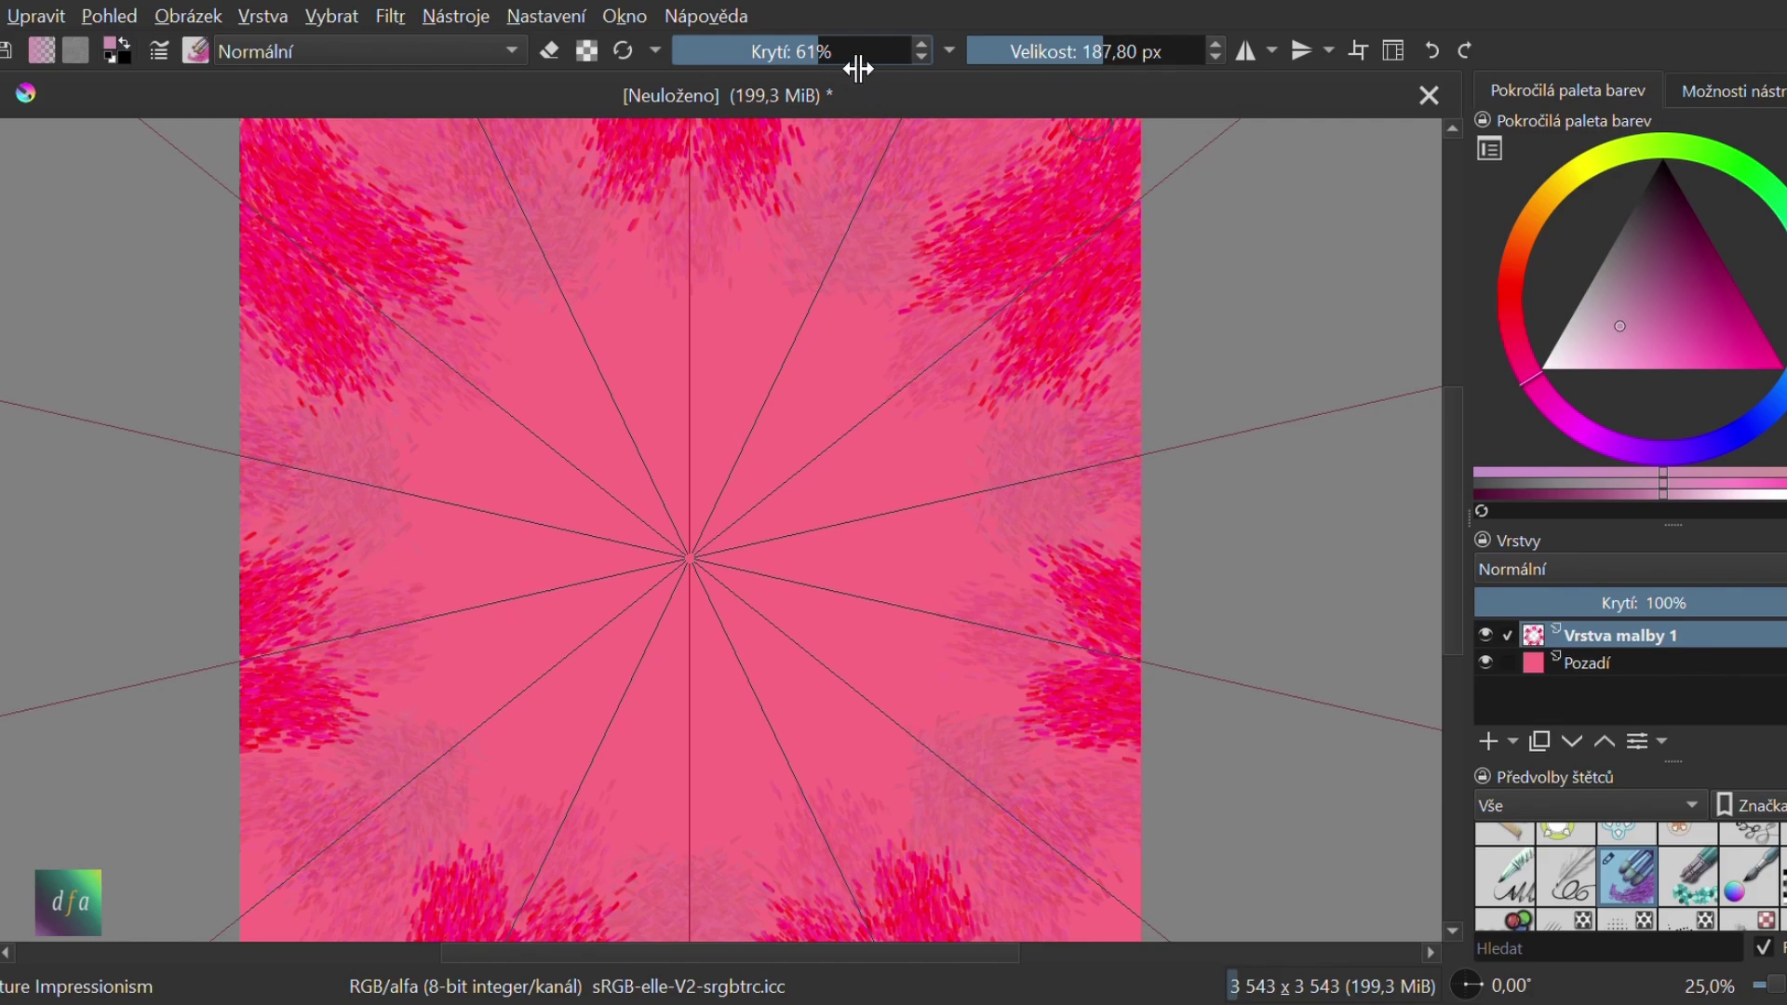
Paint a large pale pink burst of radiating strokes around the symmetry centre
left_click(1631, 339)
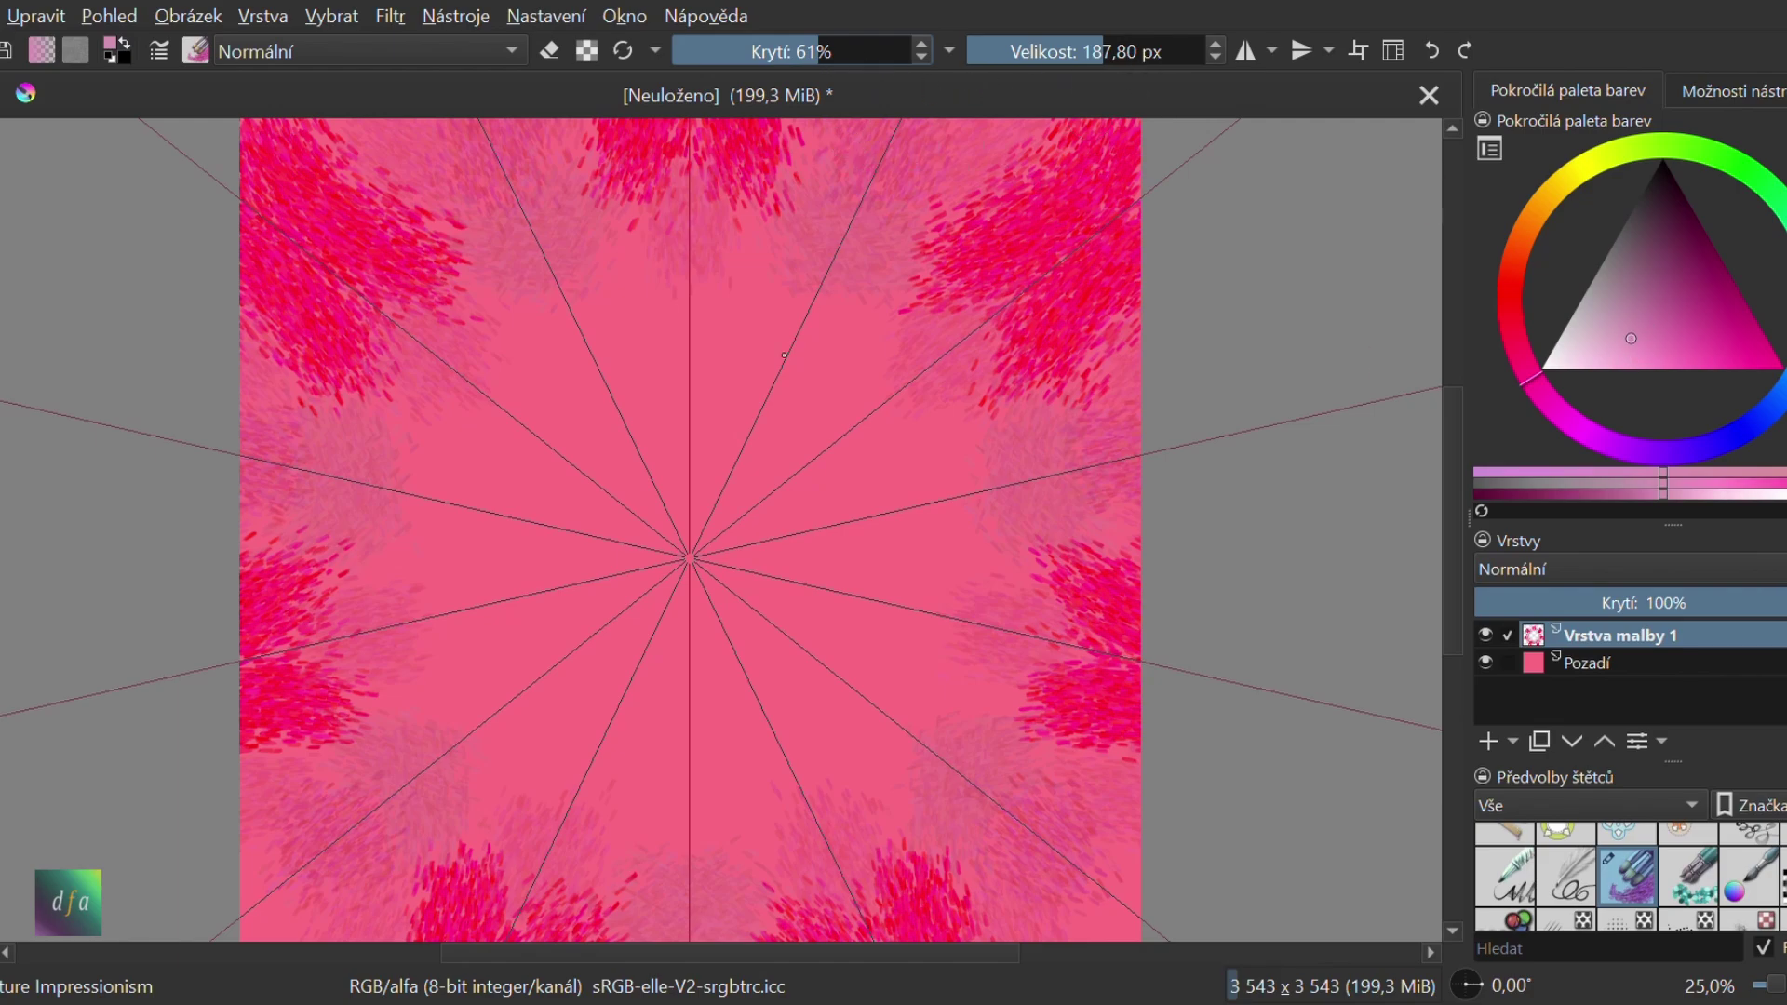
mouse_move(691, 555)
left_mouse_down()
mouse_move(490, 357)
mouse_move(539, 325)
left_mouse_up()
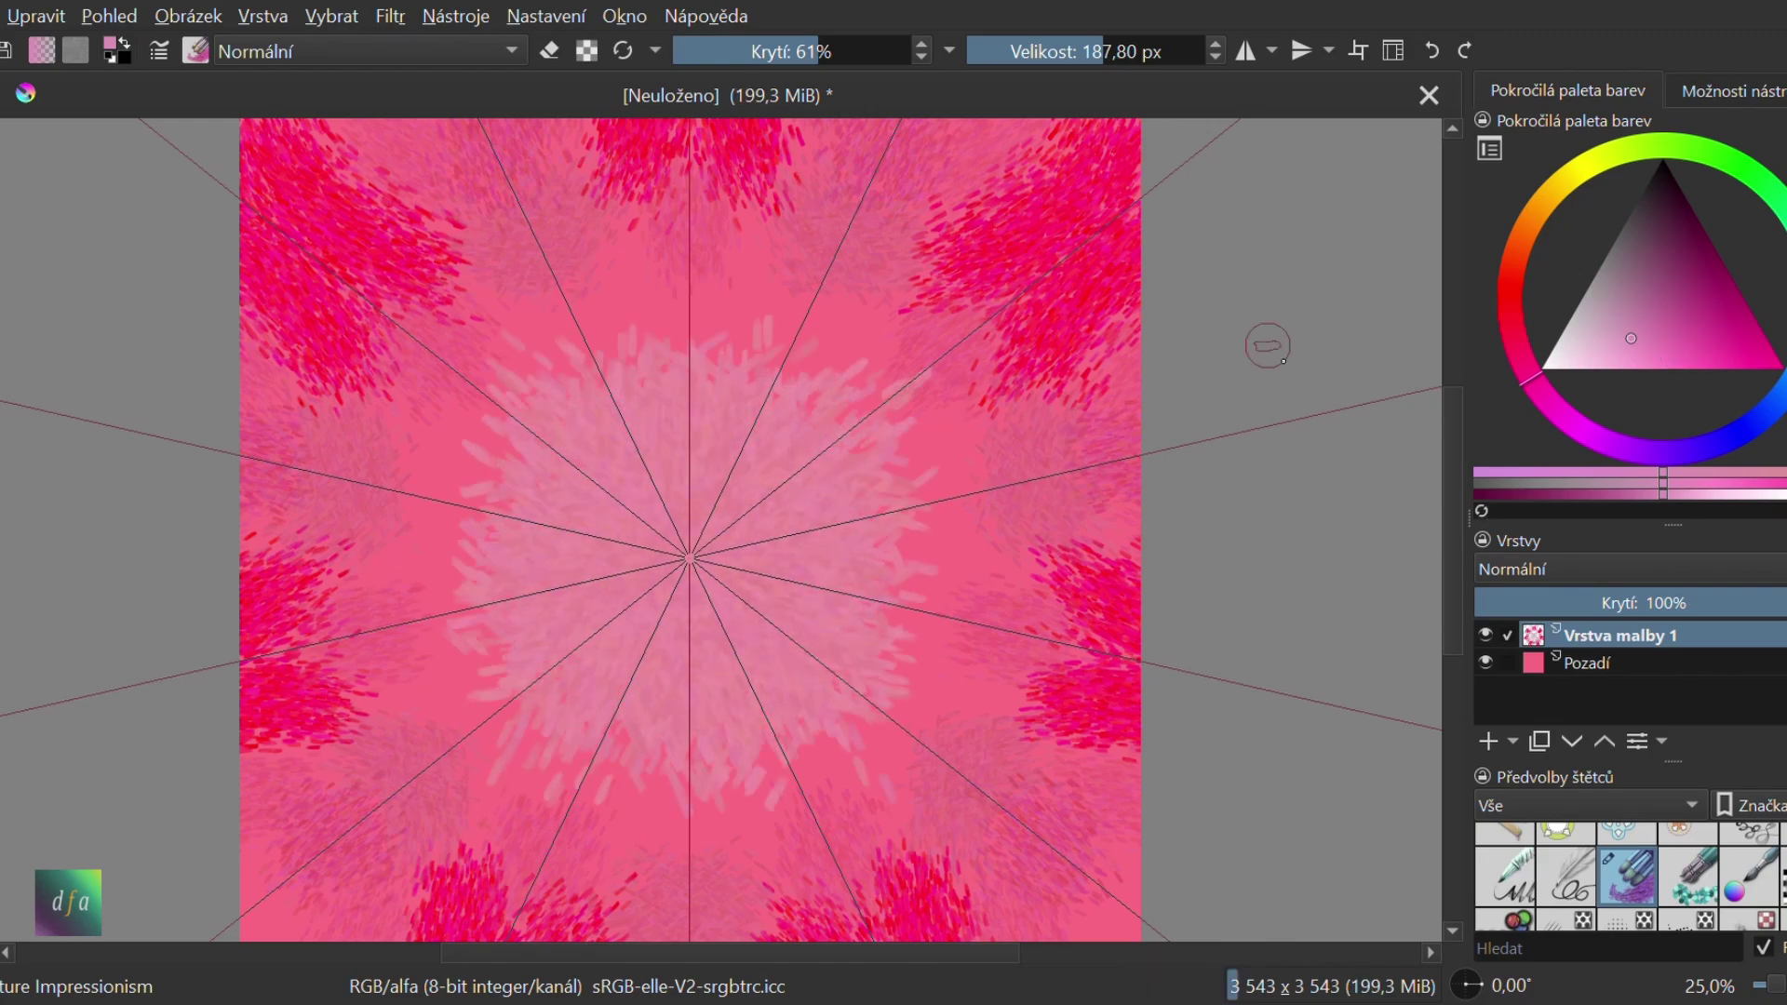
Stamp lilac Stylised Tree motifs at 432.79 px in a ring around the pale burst and in a wreath at its centre
left_click(1553, 471)
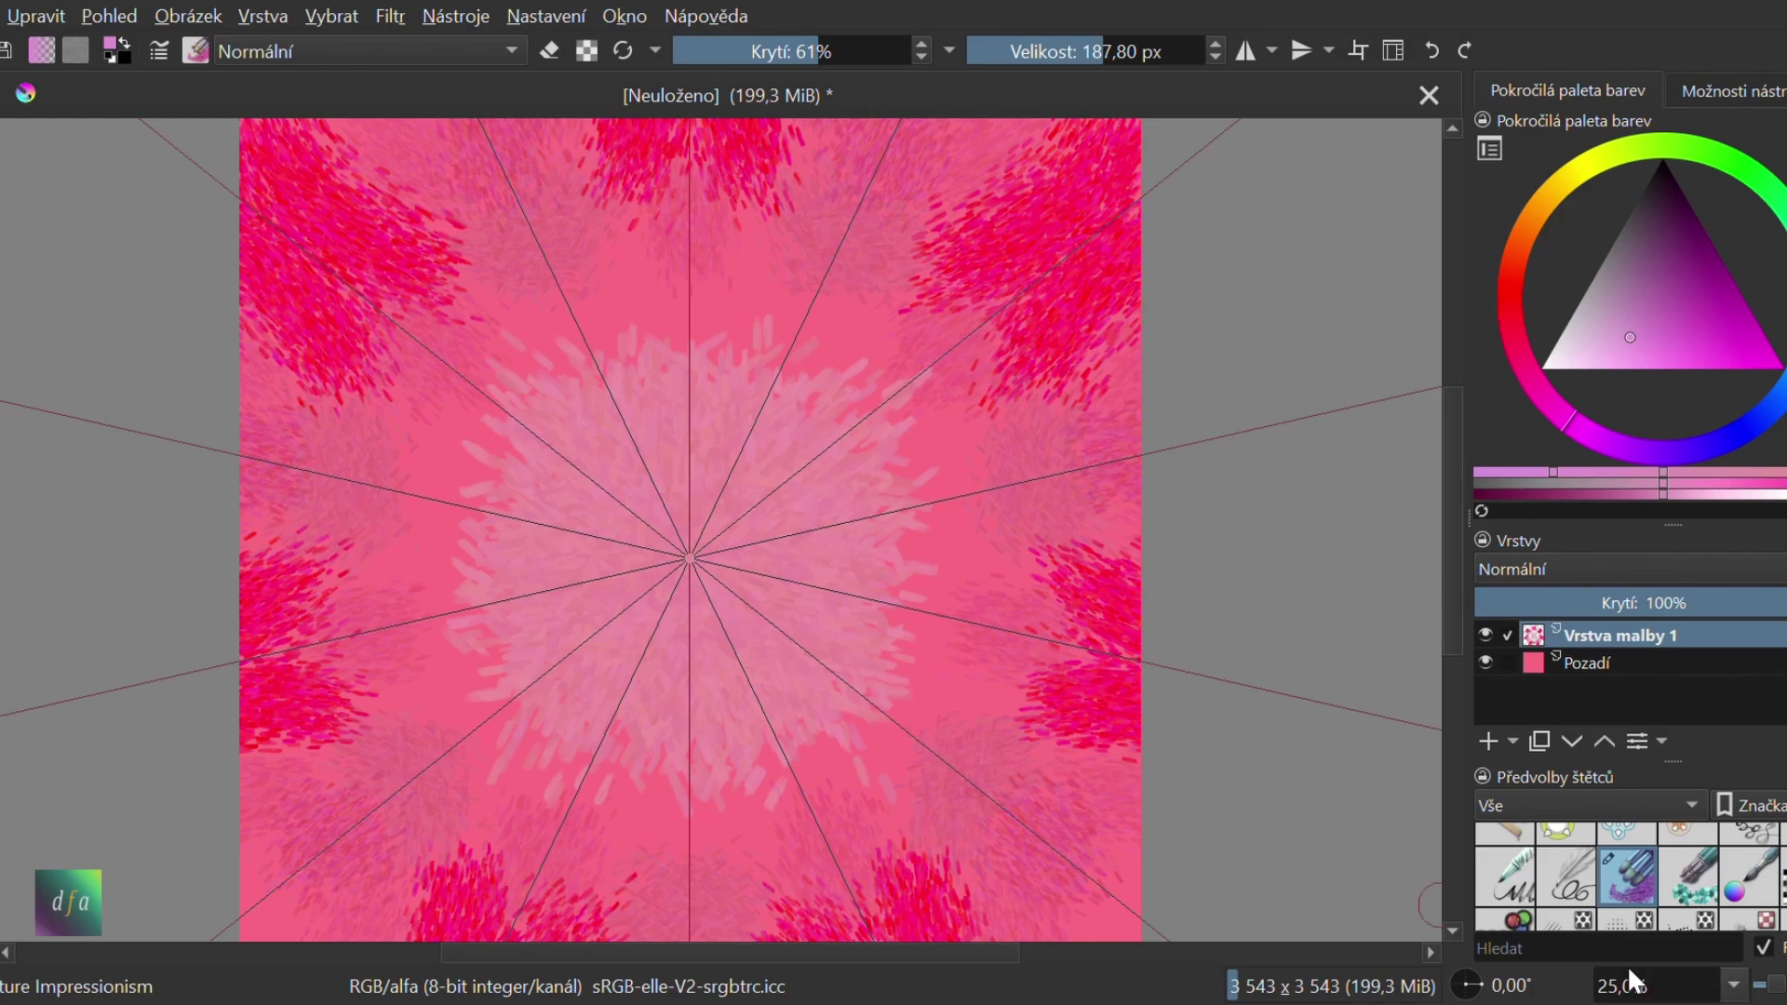
scroll(1666, 874, "down", 5)
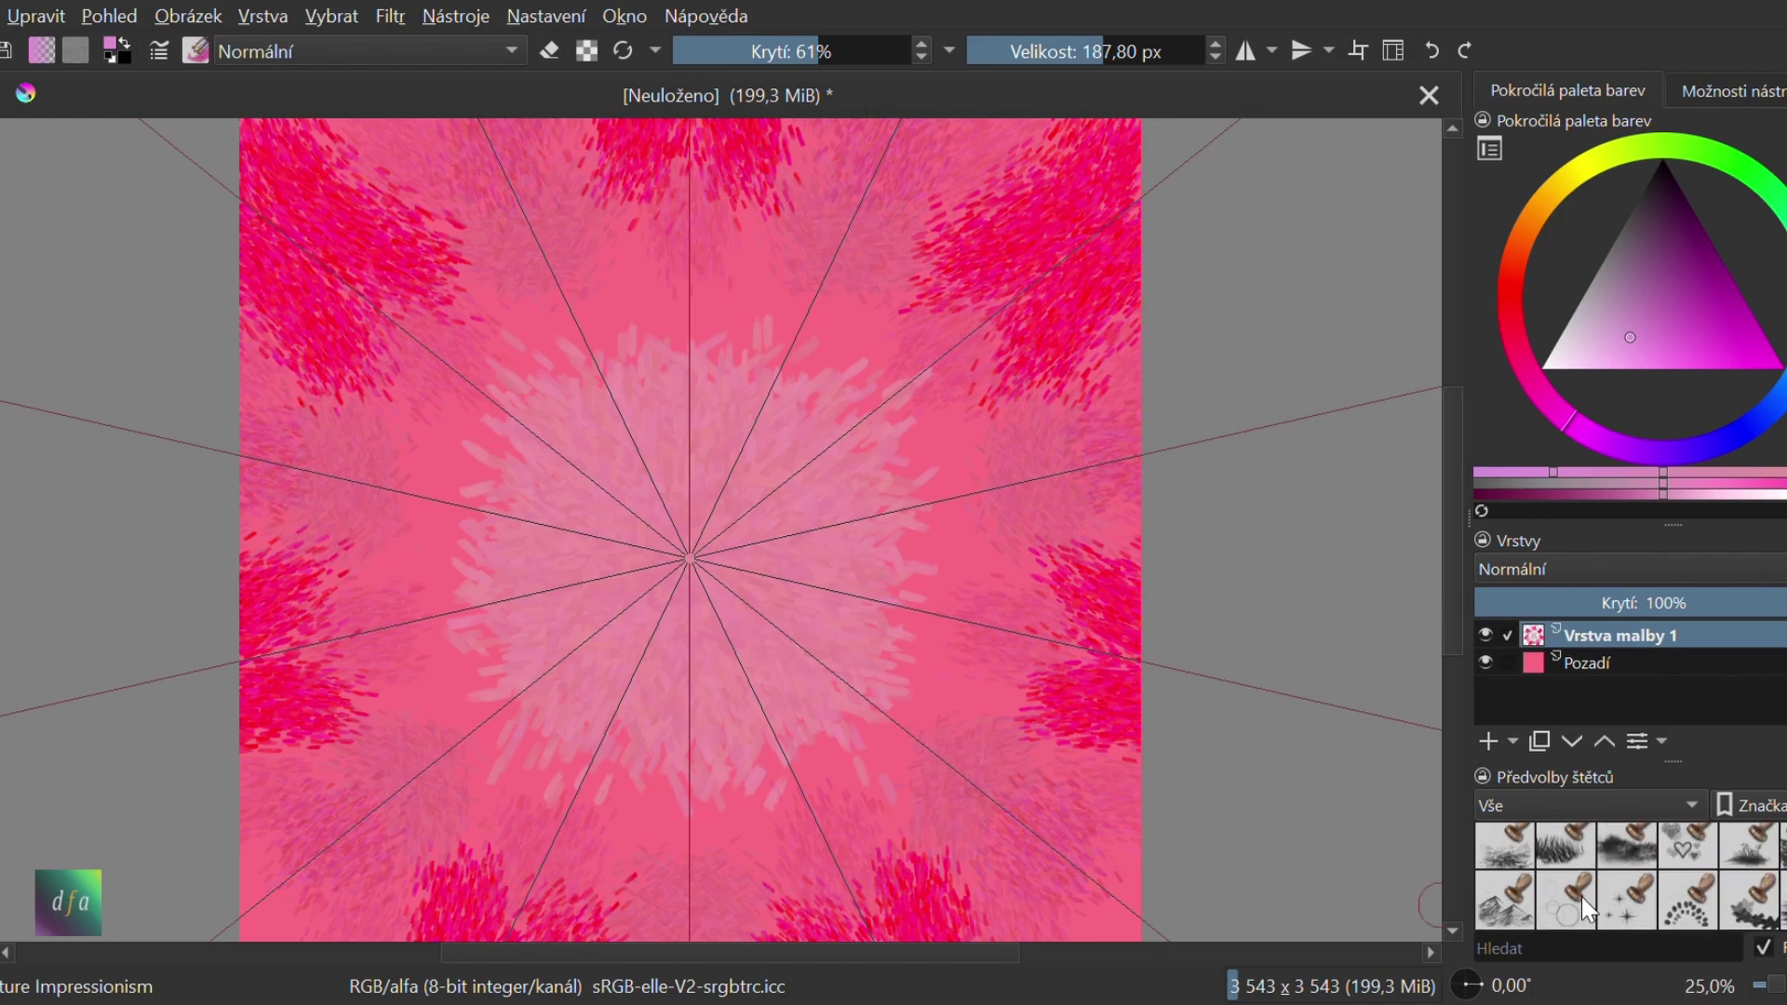
left_click(1690, 907)
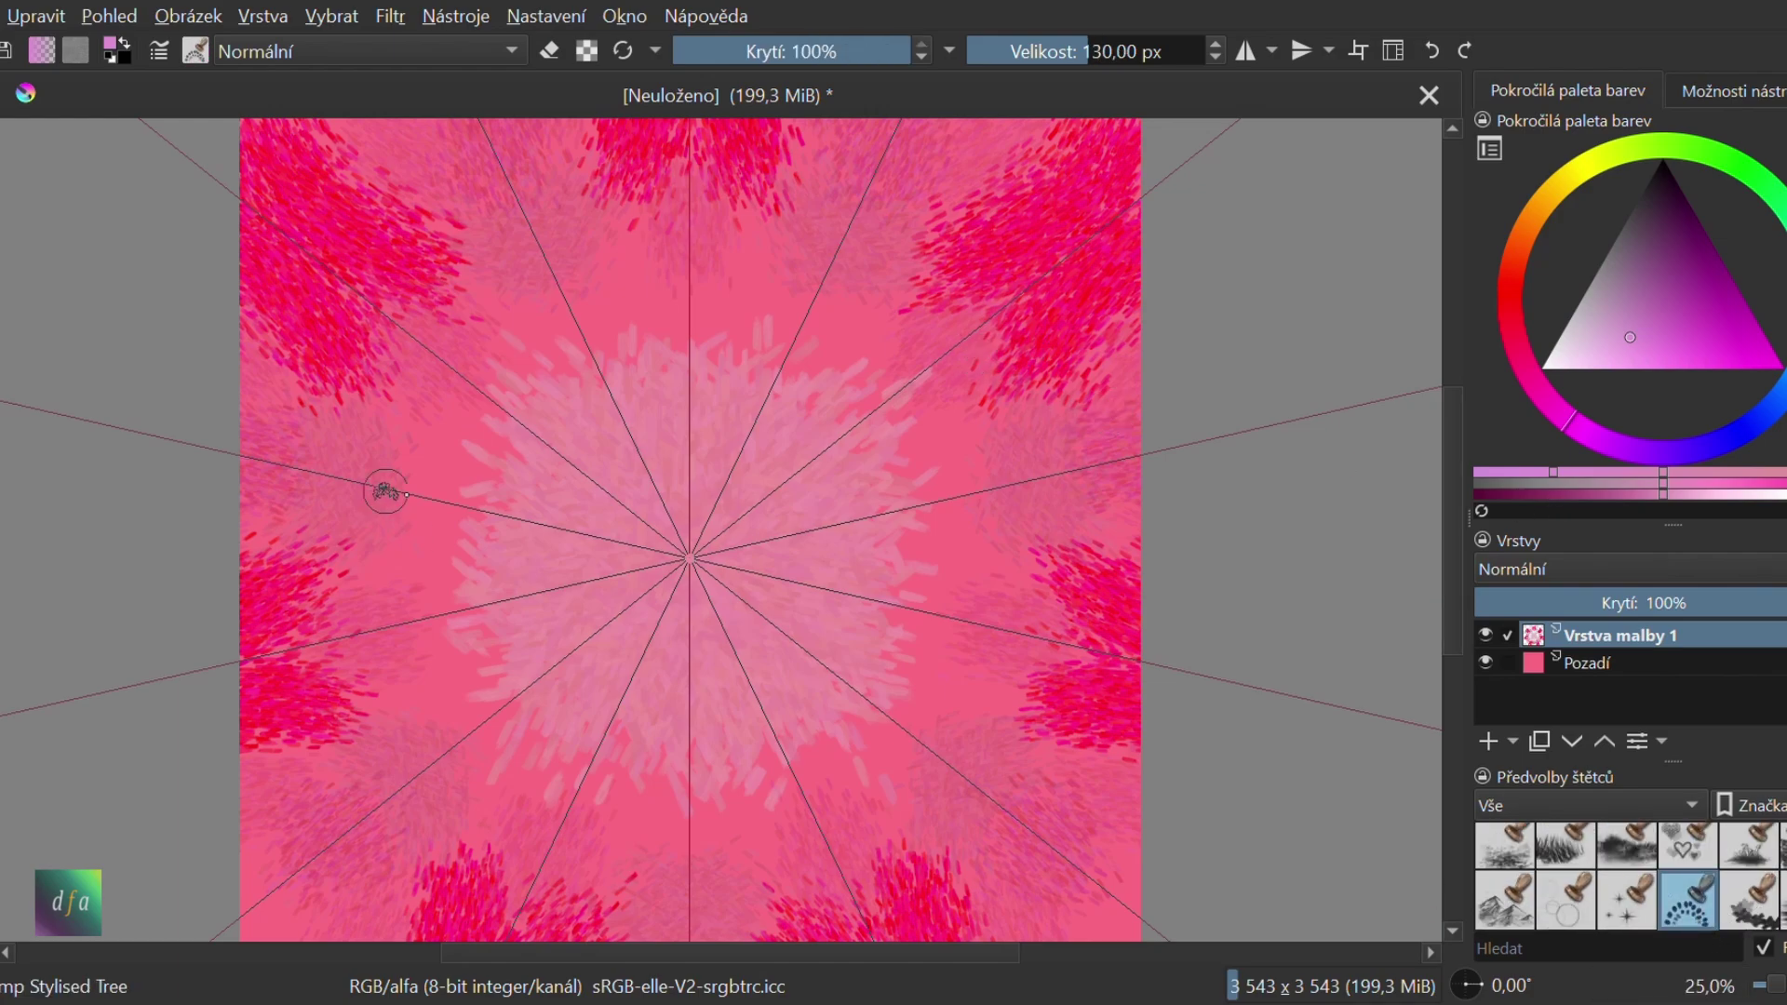
left_click(1146, 51)
left_click(566, 303)
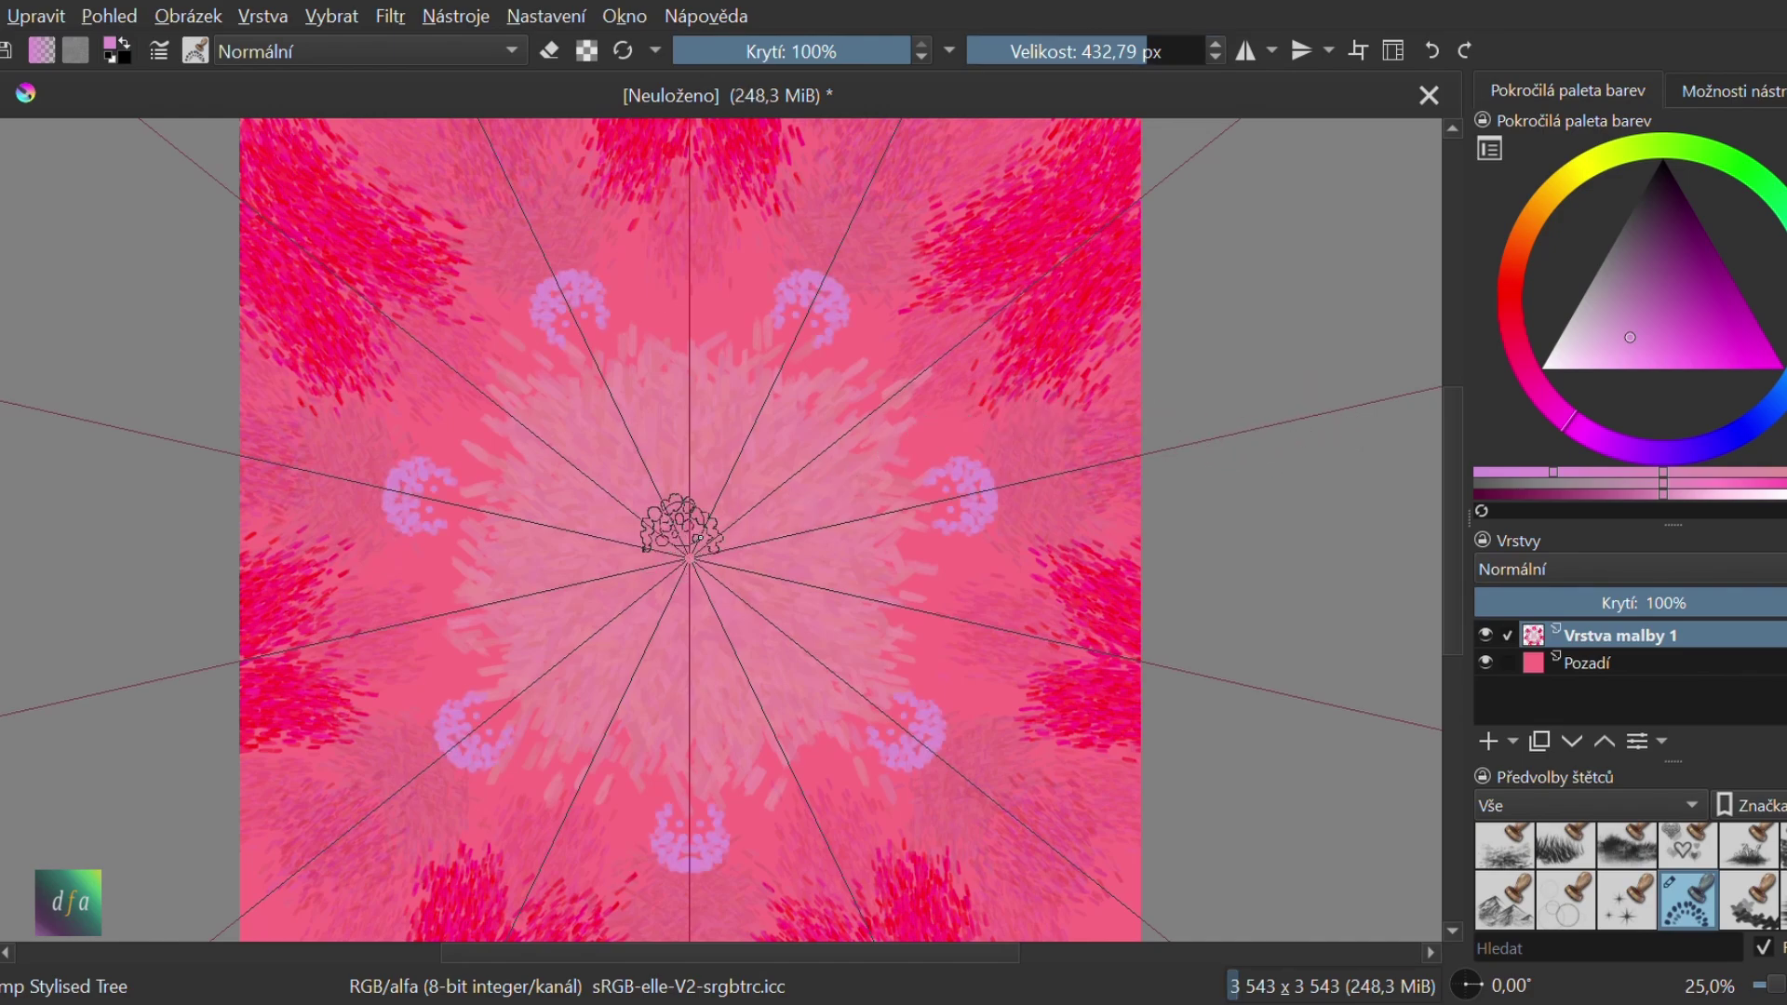
left_click(686, 512)
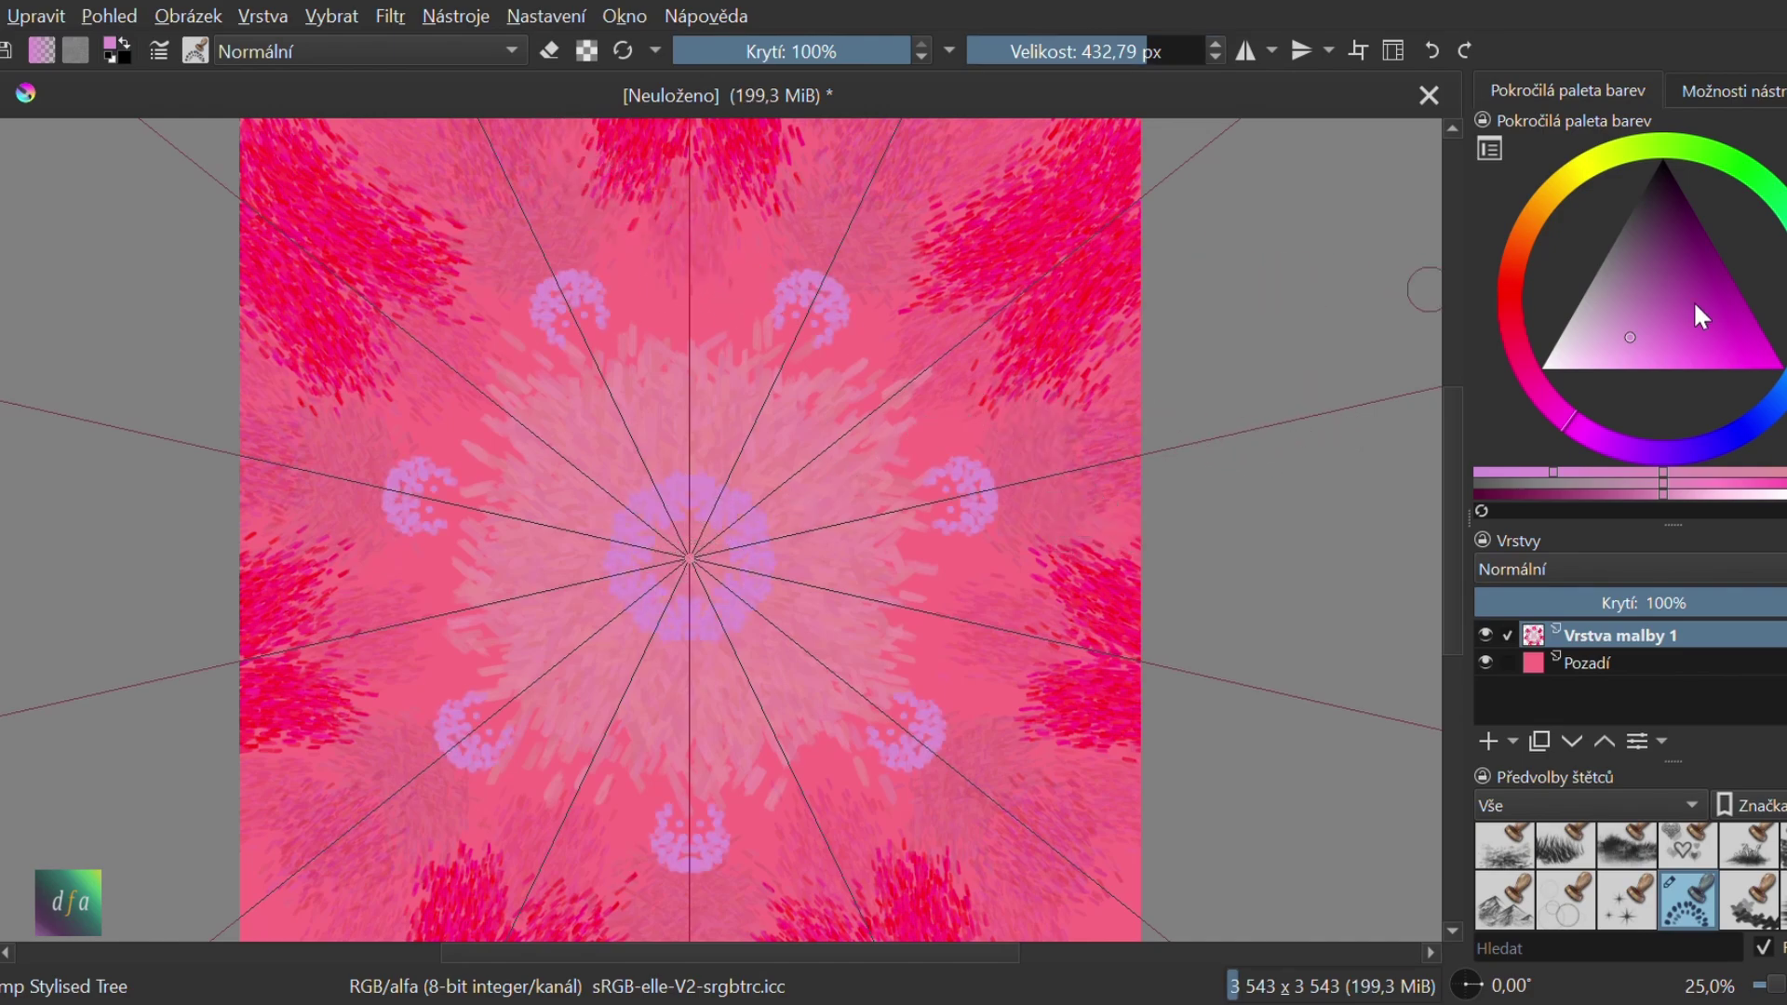
Stamp darker purple tree motifs over the outer red tufts, and add faint purple and crimson ones across the artwork at 15% opacity
left_click(1663, 294)
left_click(689, 170)
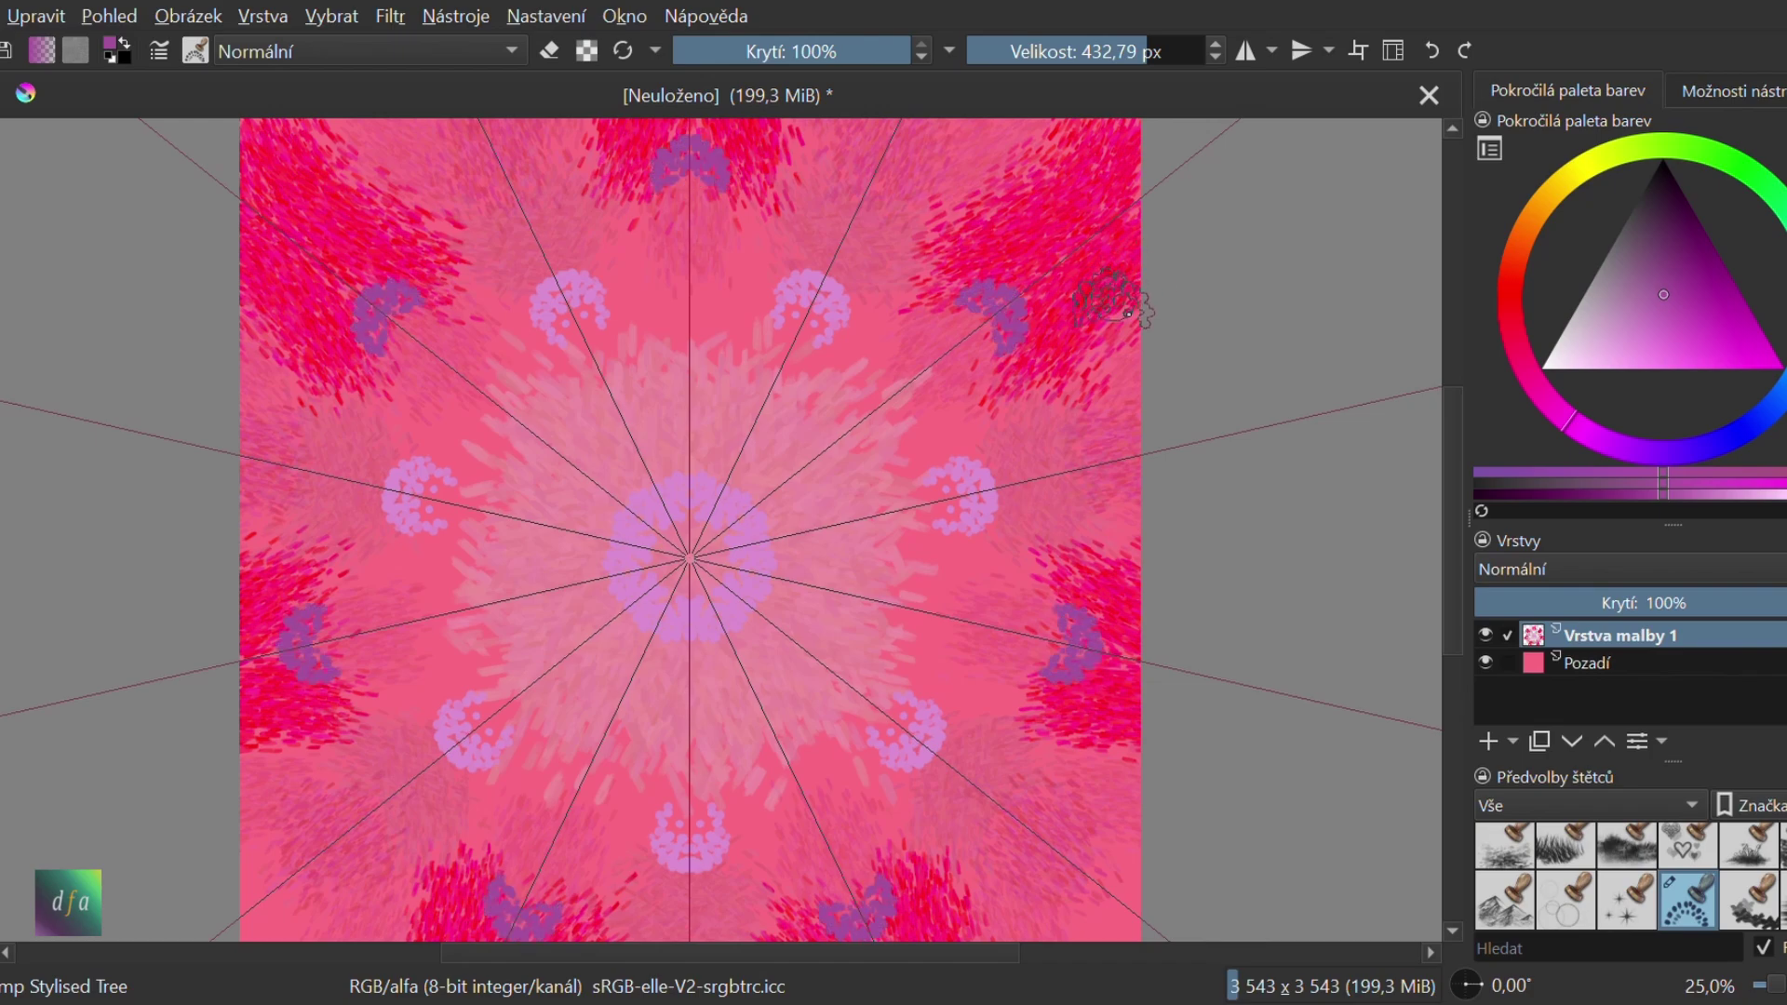
left_click_drag(724, 67, 708, 56)
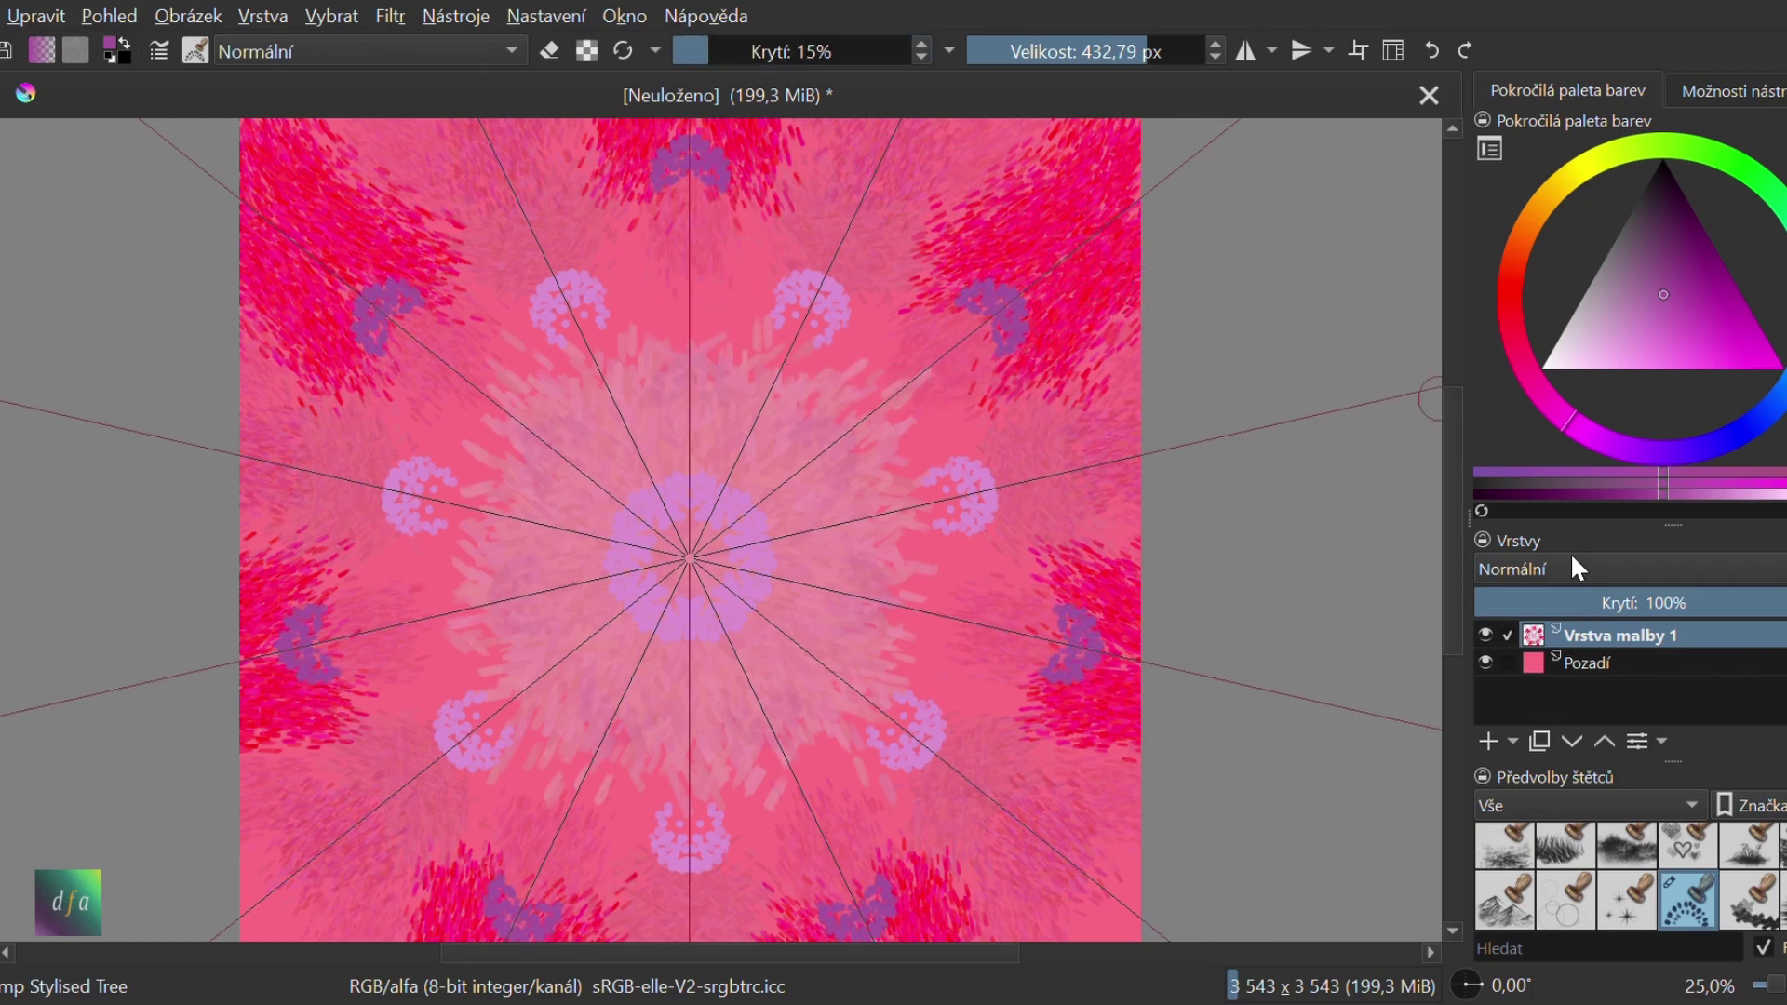
mouse_move(1704, 325)
left_mouse_down()
mouse_move(1705, 343)
mouse_move(1733, 346)
left_mouse_up()
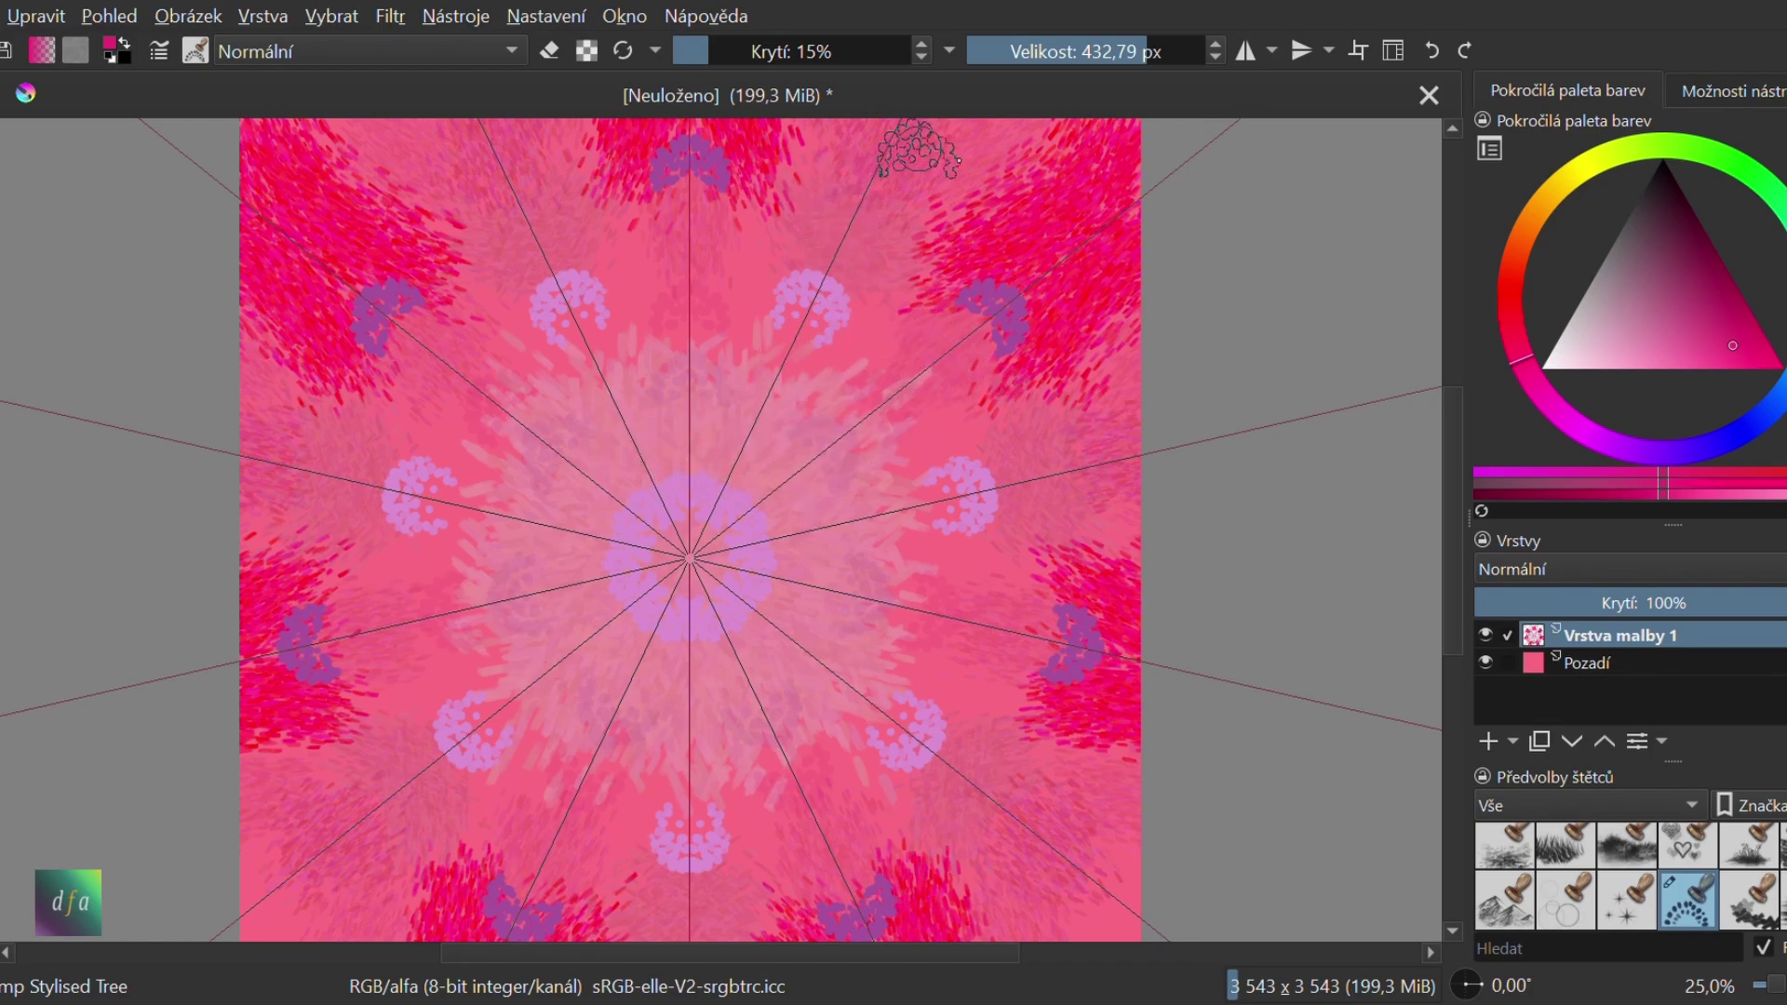
scroll(1723, 901, "down", 5)
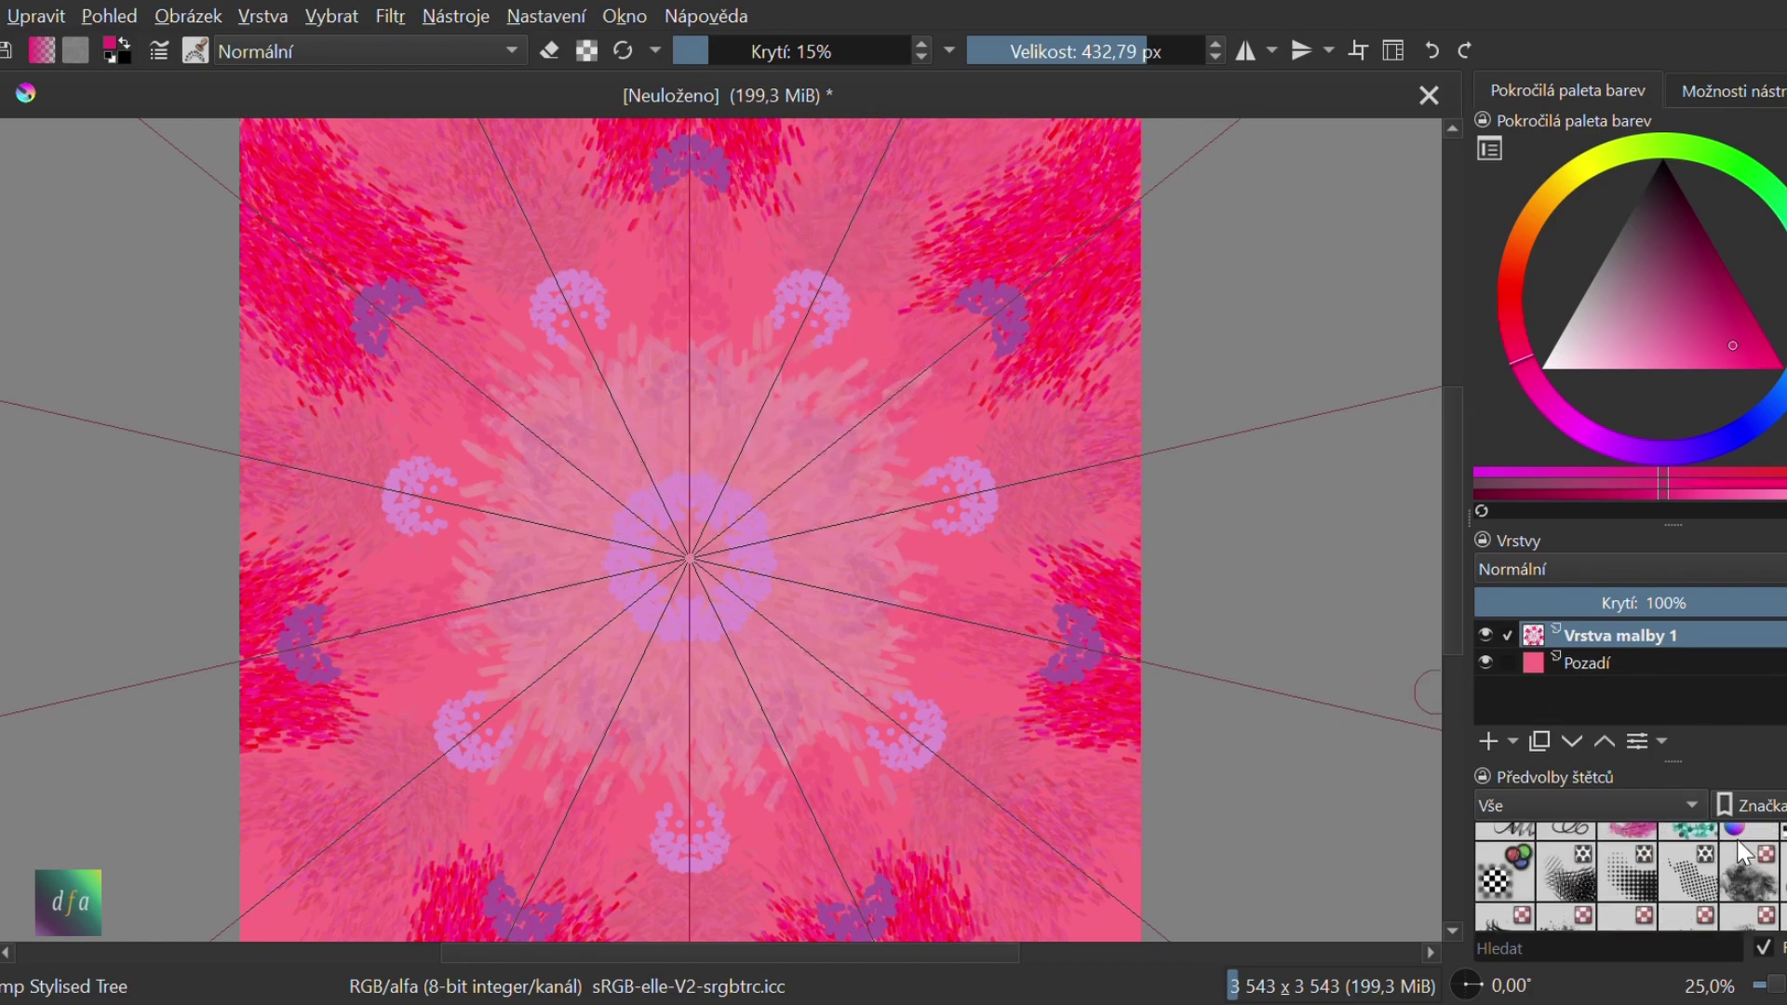
left_click(1627, 858)
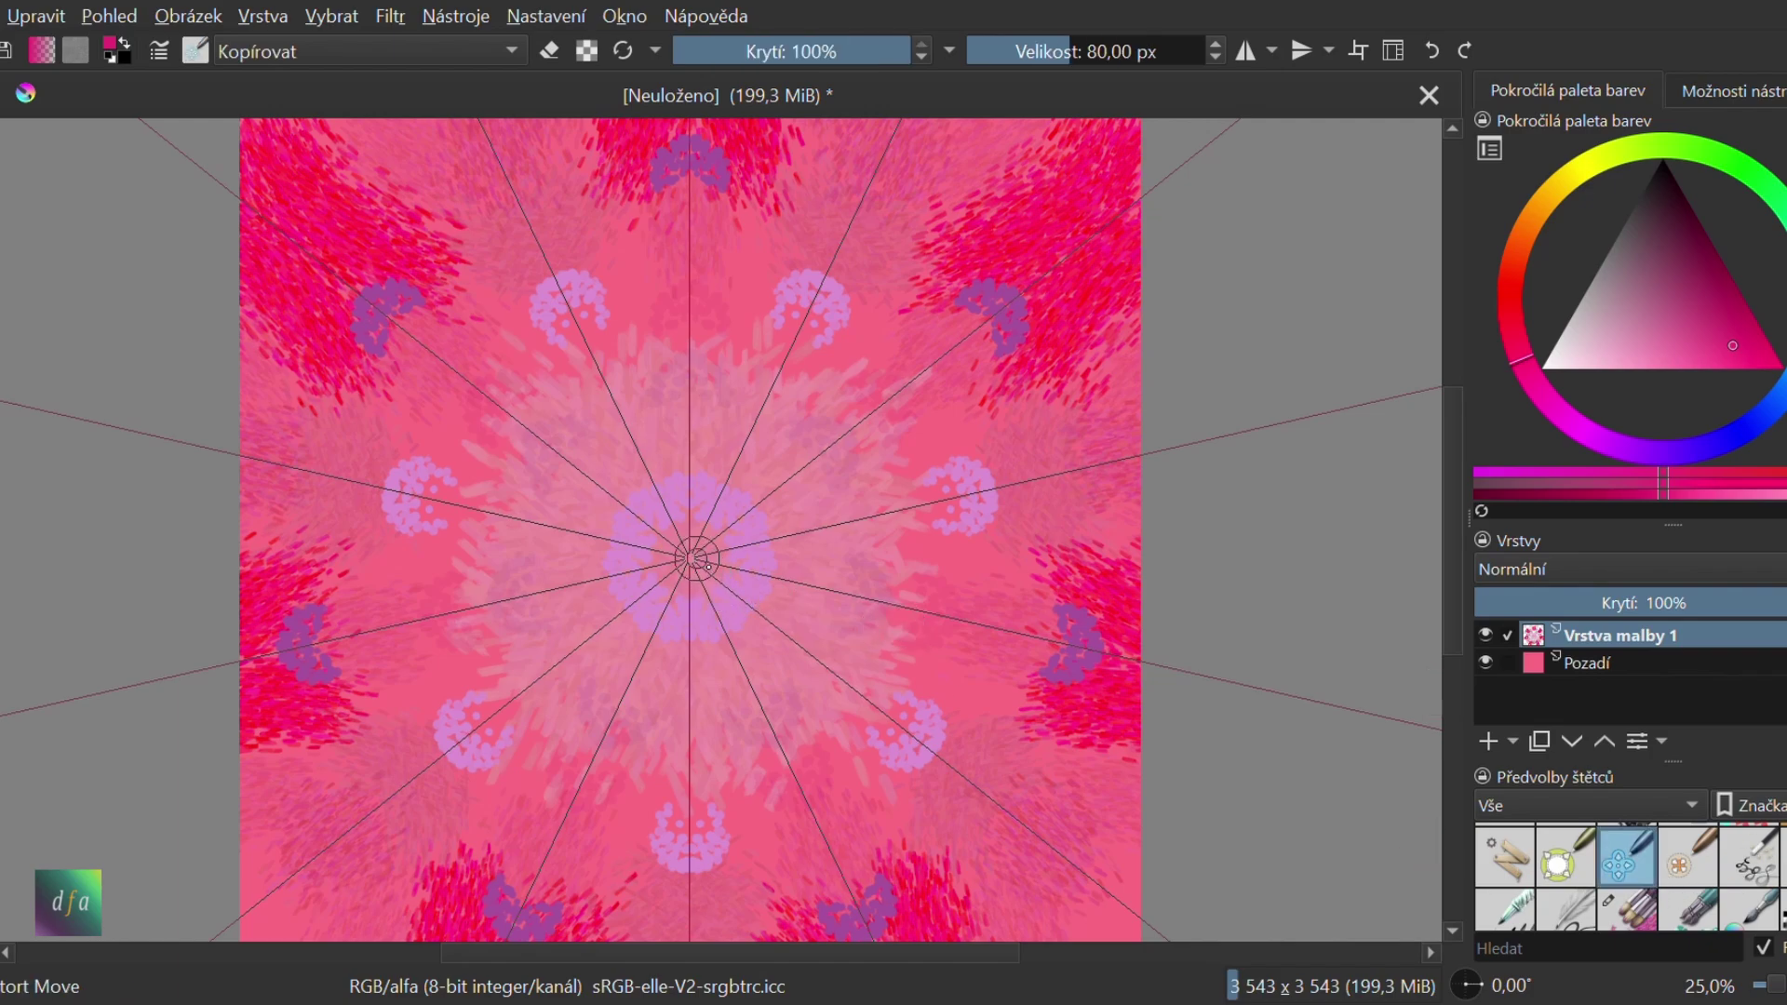
scroll(695, 562, "up", 4)
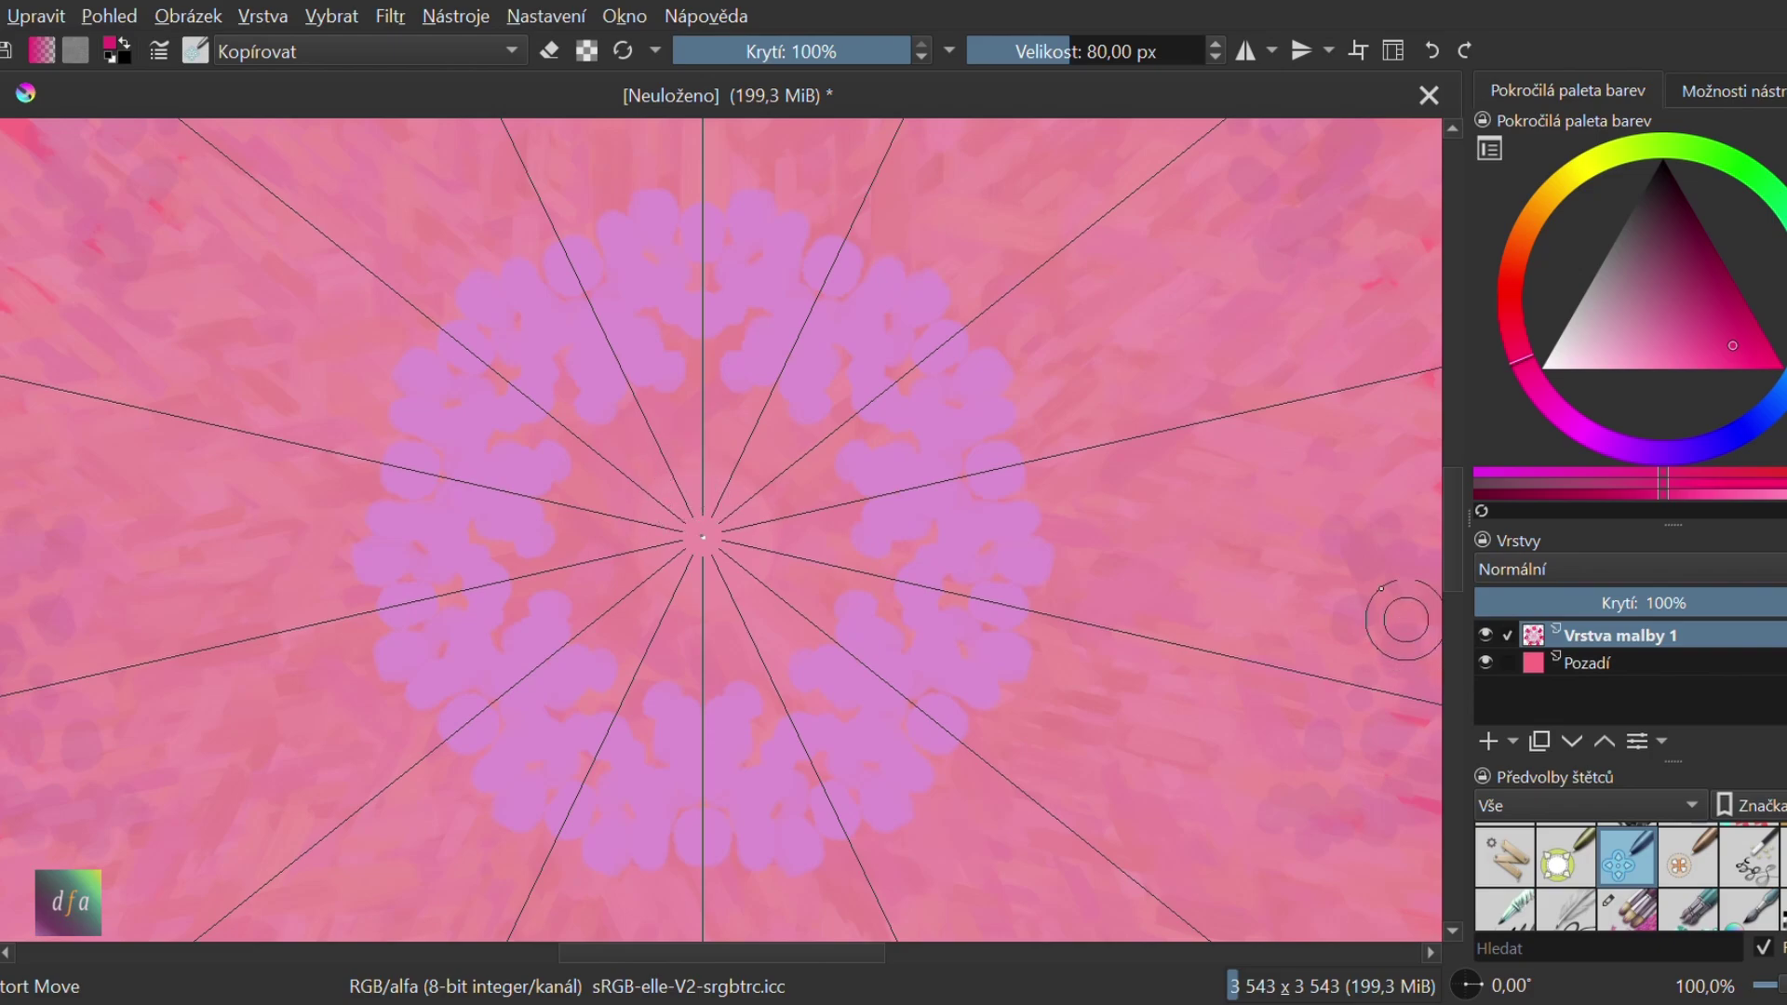
scroll(632, 308, "down", 2)
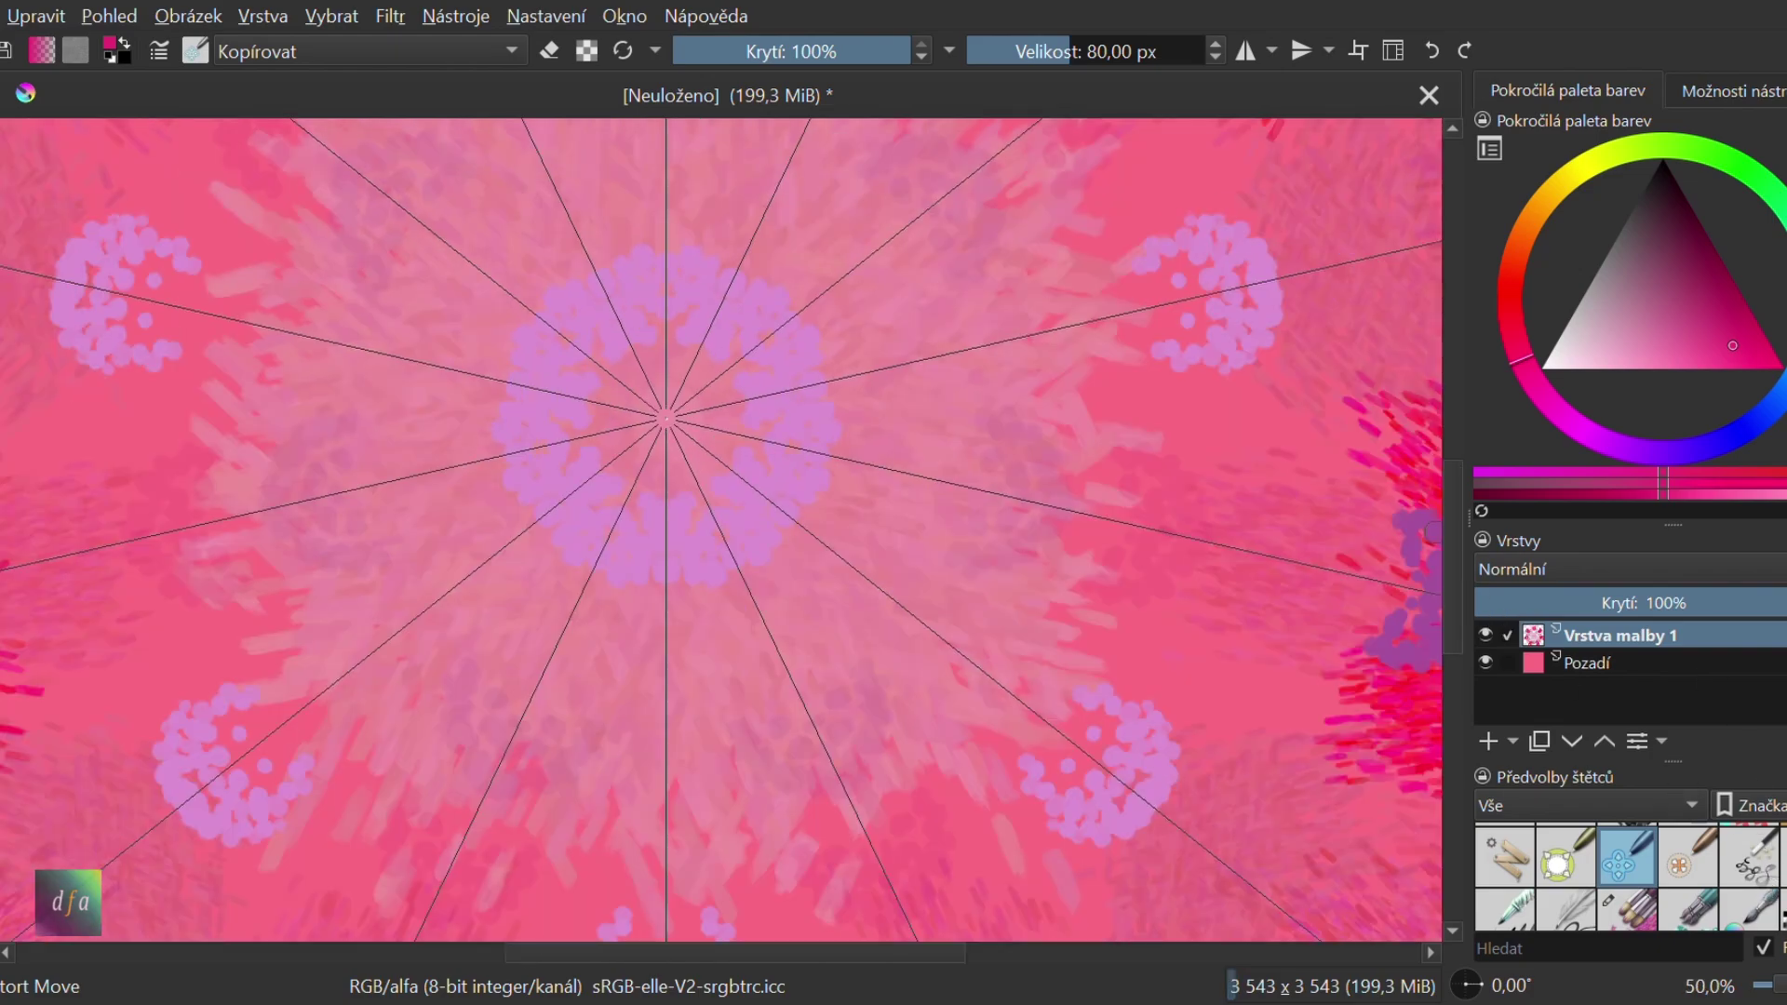
scroll(1632, 873, "down", 5)
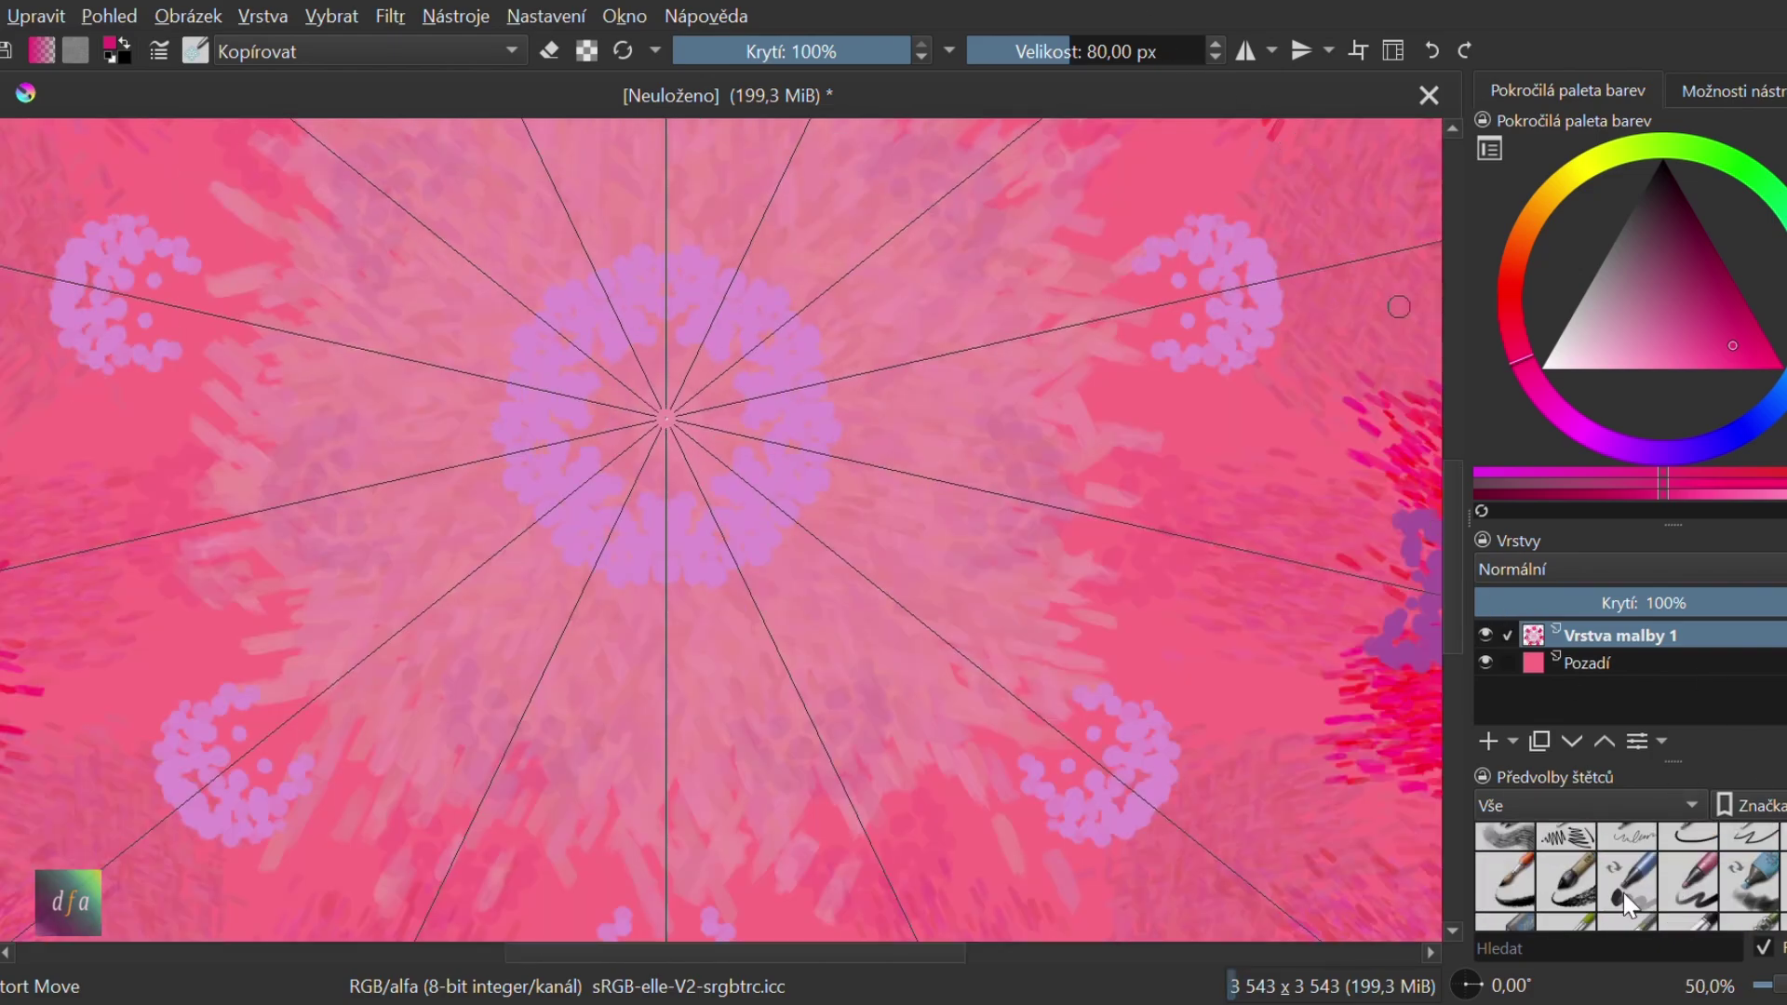
scroll(1201, 642, "down", 3)
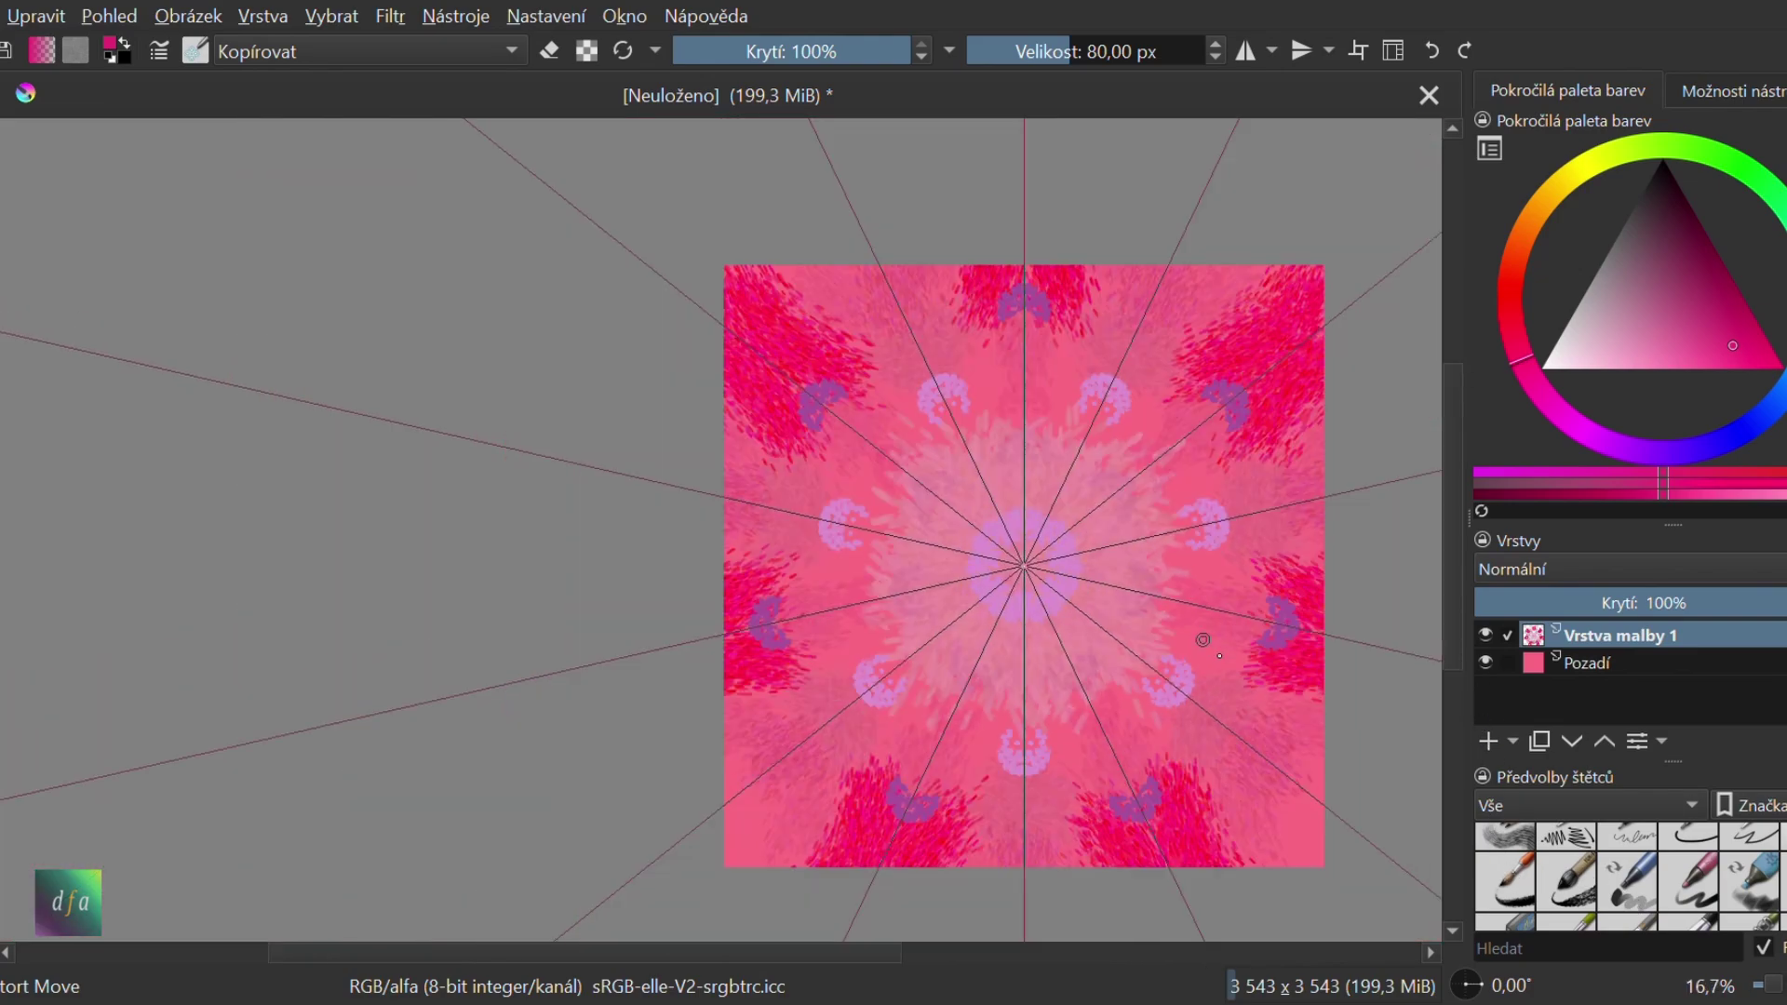
scroll(1201, 642, "up", 1)
scroll(1633, 874, "down", 3)
scroll(1633, 875, "down", 3)
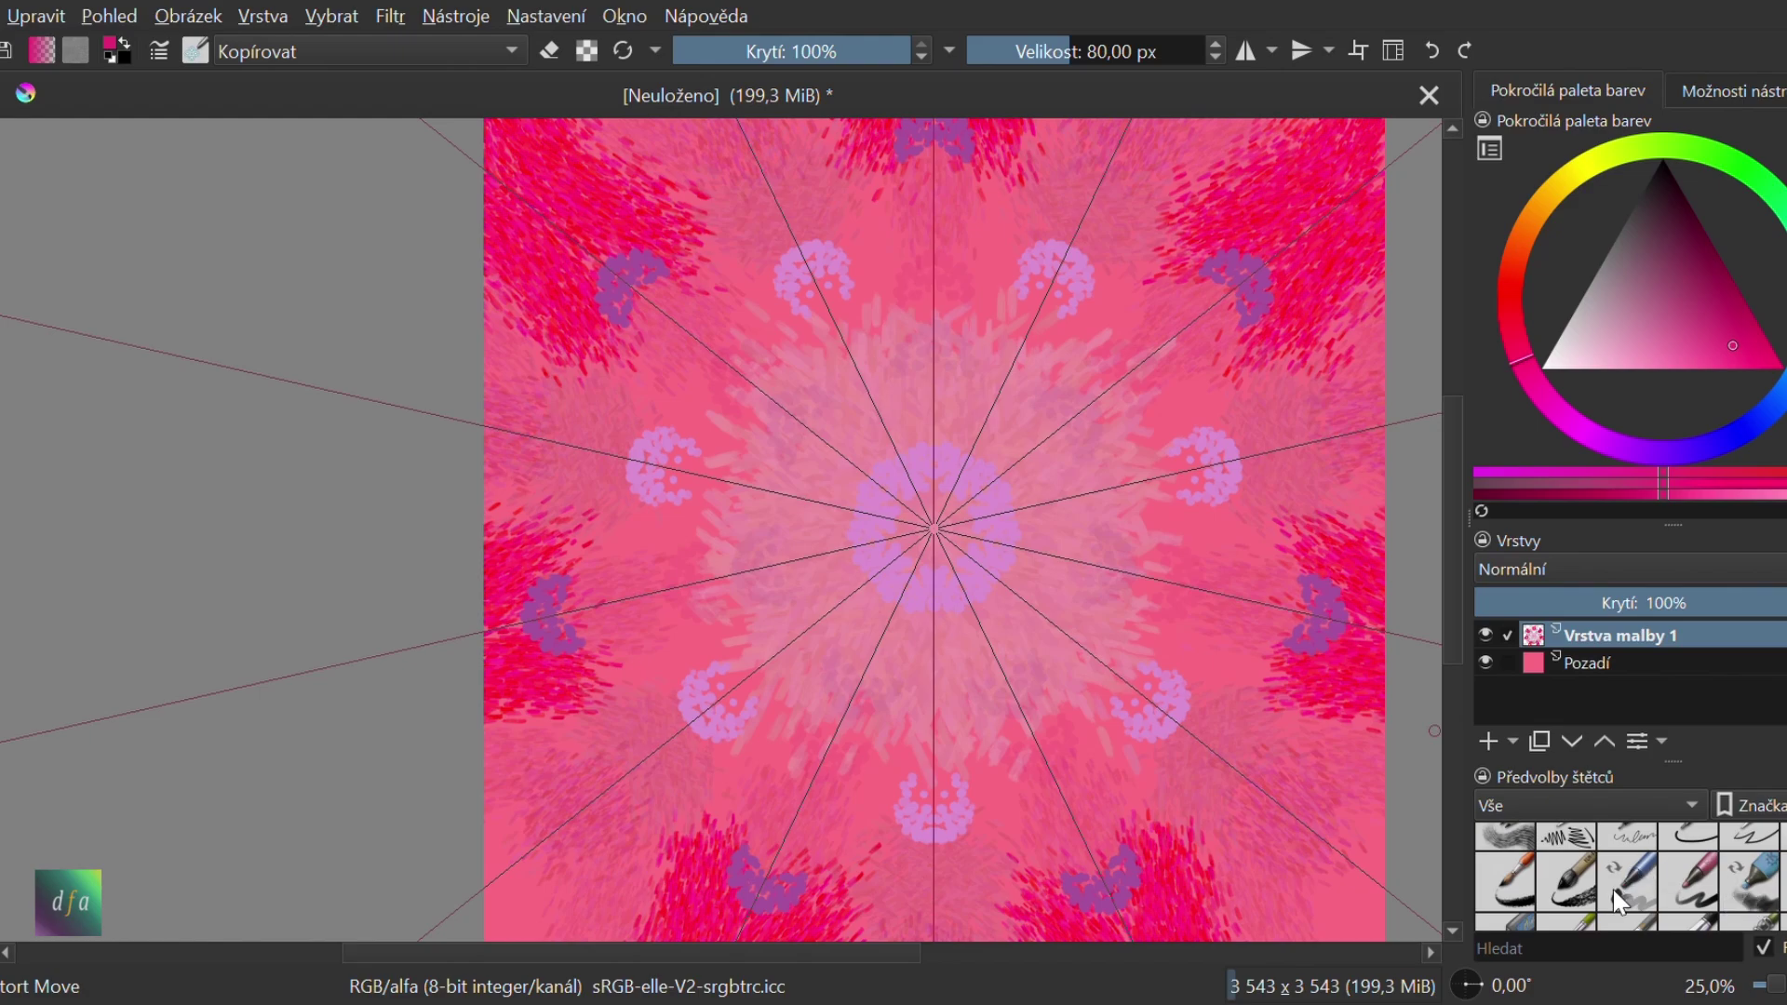
Draw a small flower of white looped petals at the symmetry centre using the Fineliner brush at 5 px
scroll(1632, 875, "up", 5)
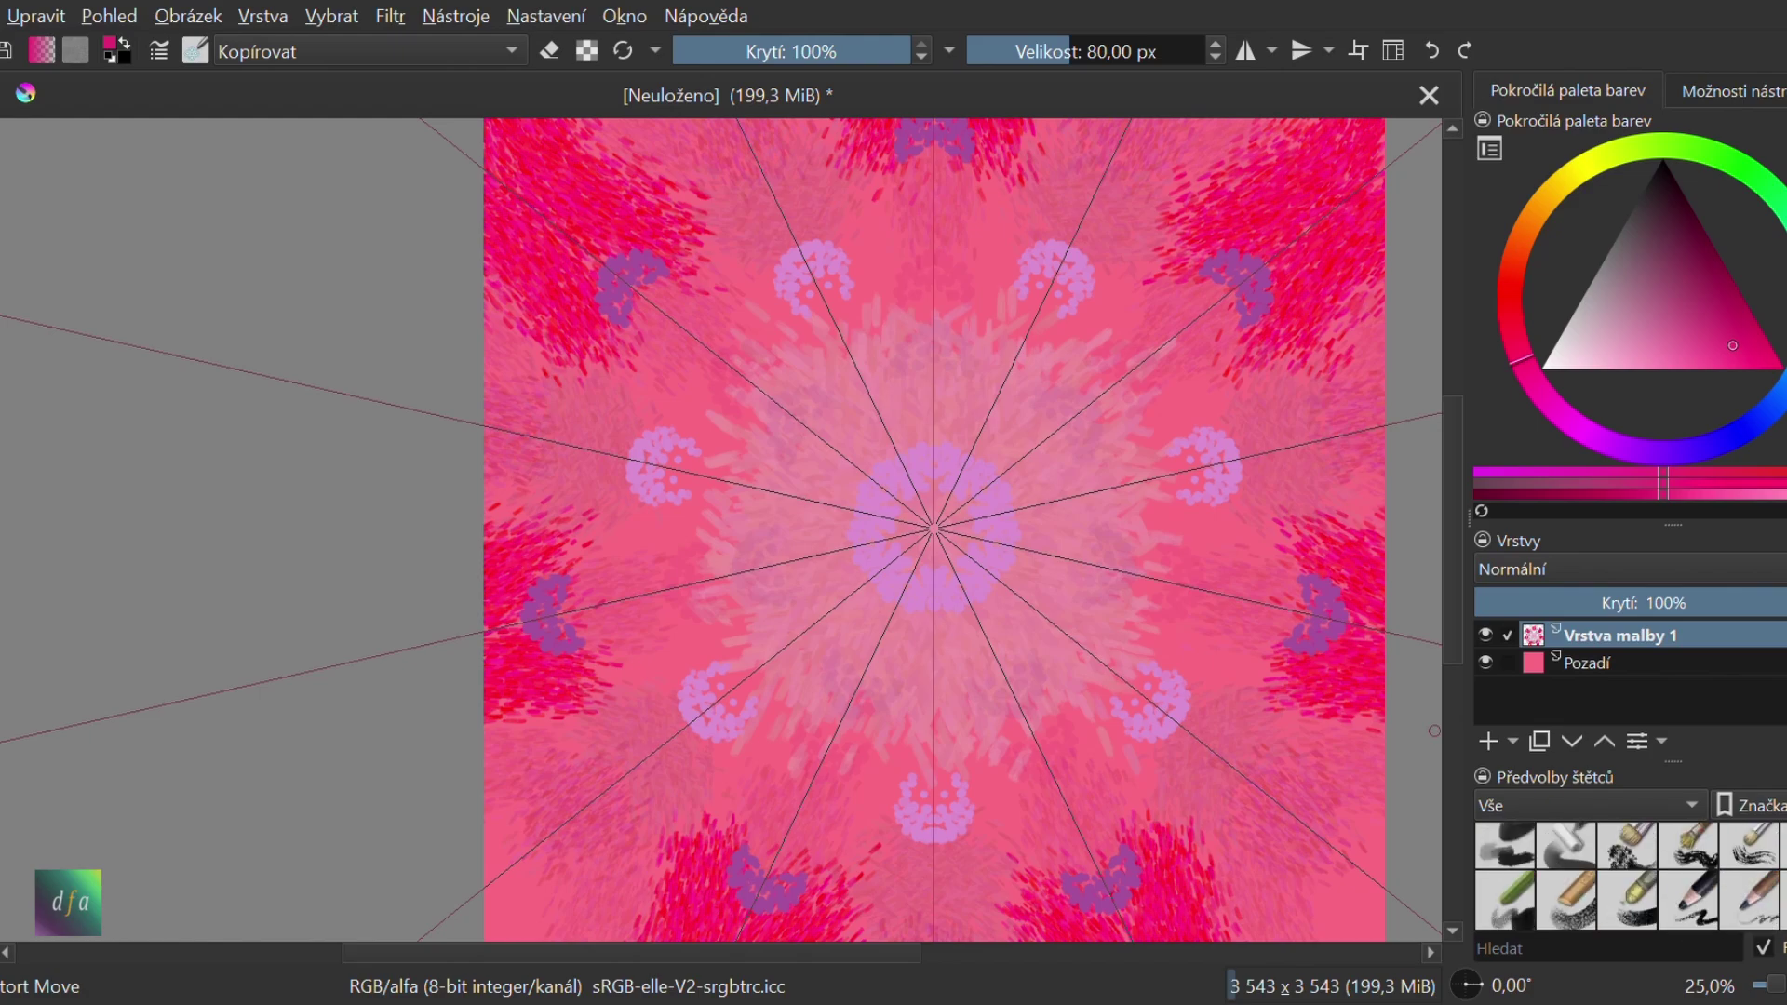
scroll(1680, 873, "down", 2)
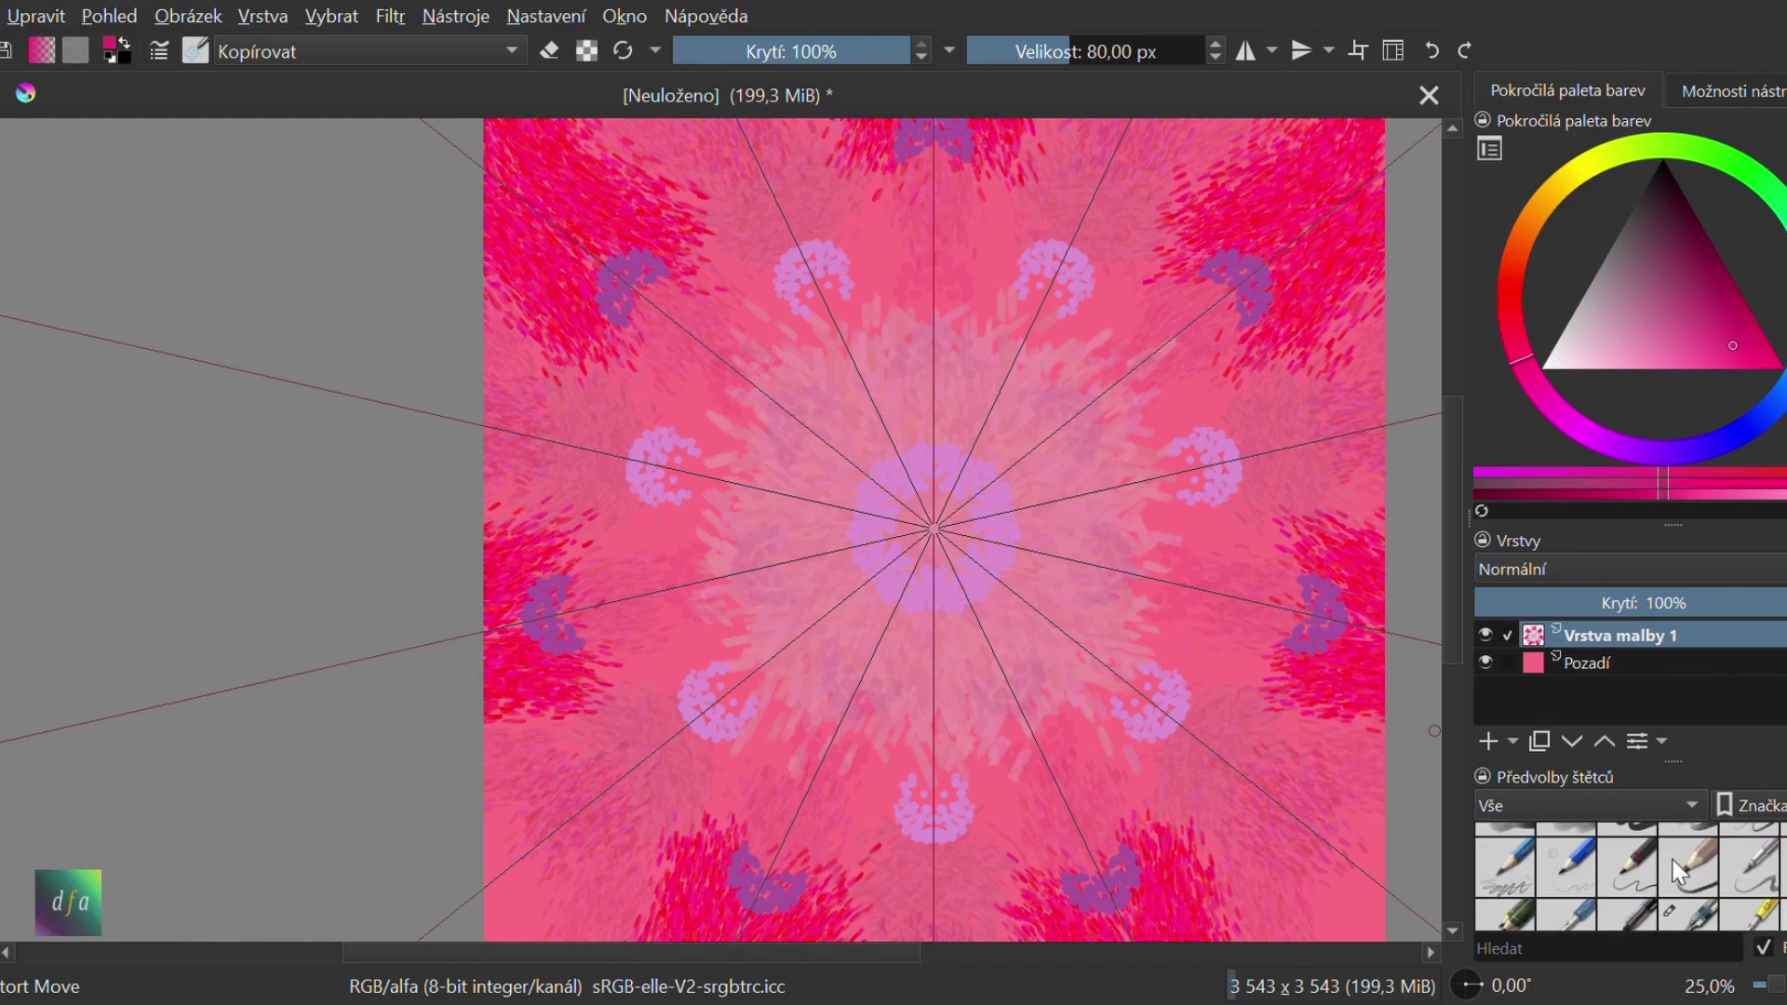
left_click_drag(1484, 639, 1528, 639)
scroll(1622, 863, "down", 2)
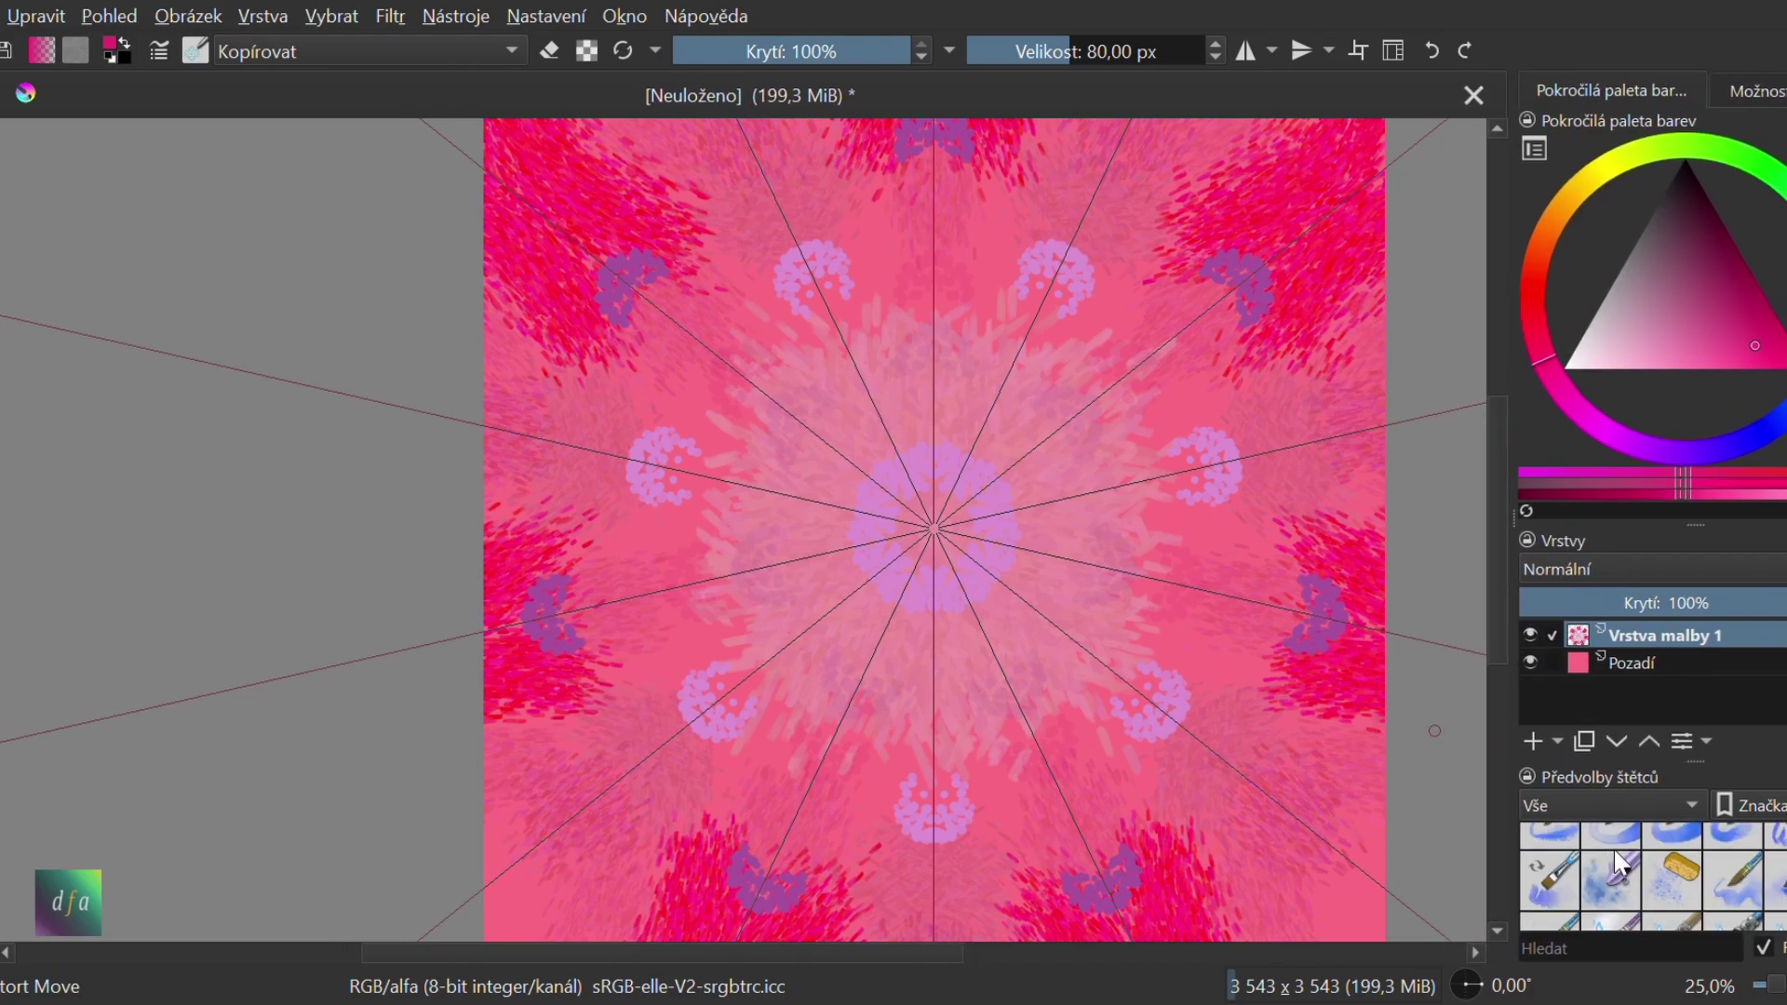
scroll(1614, 850, "up", 2)
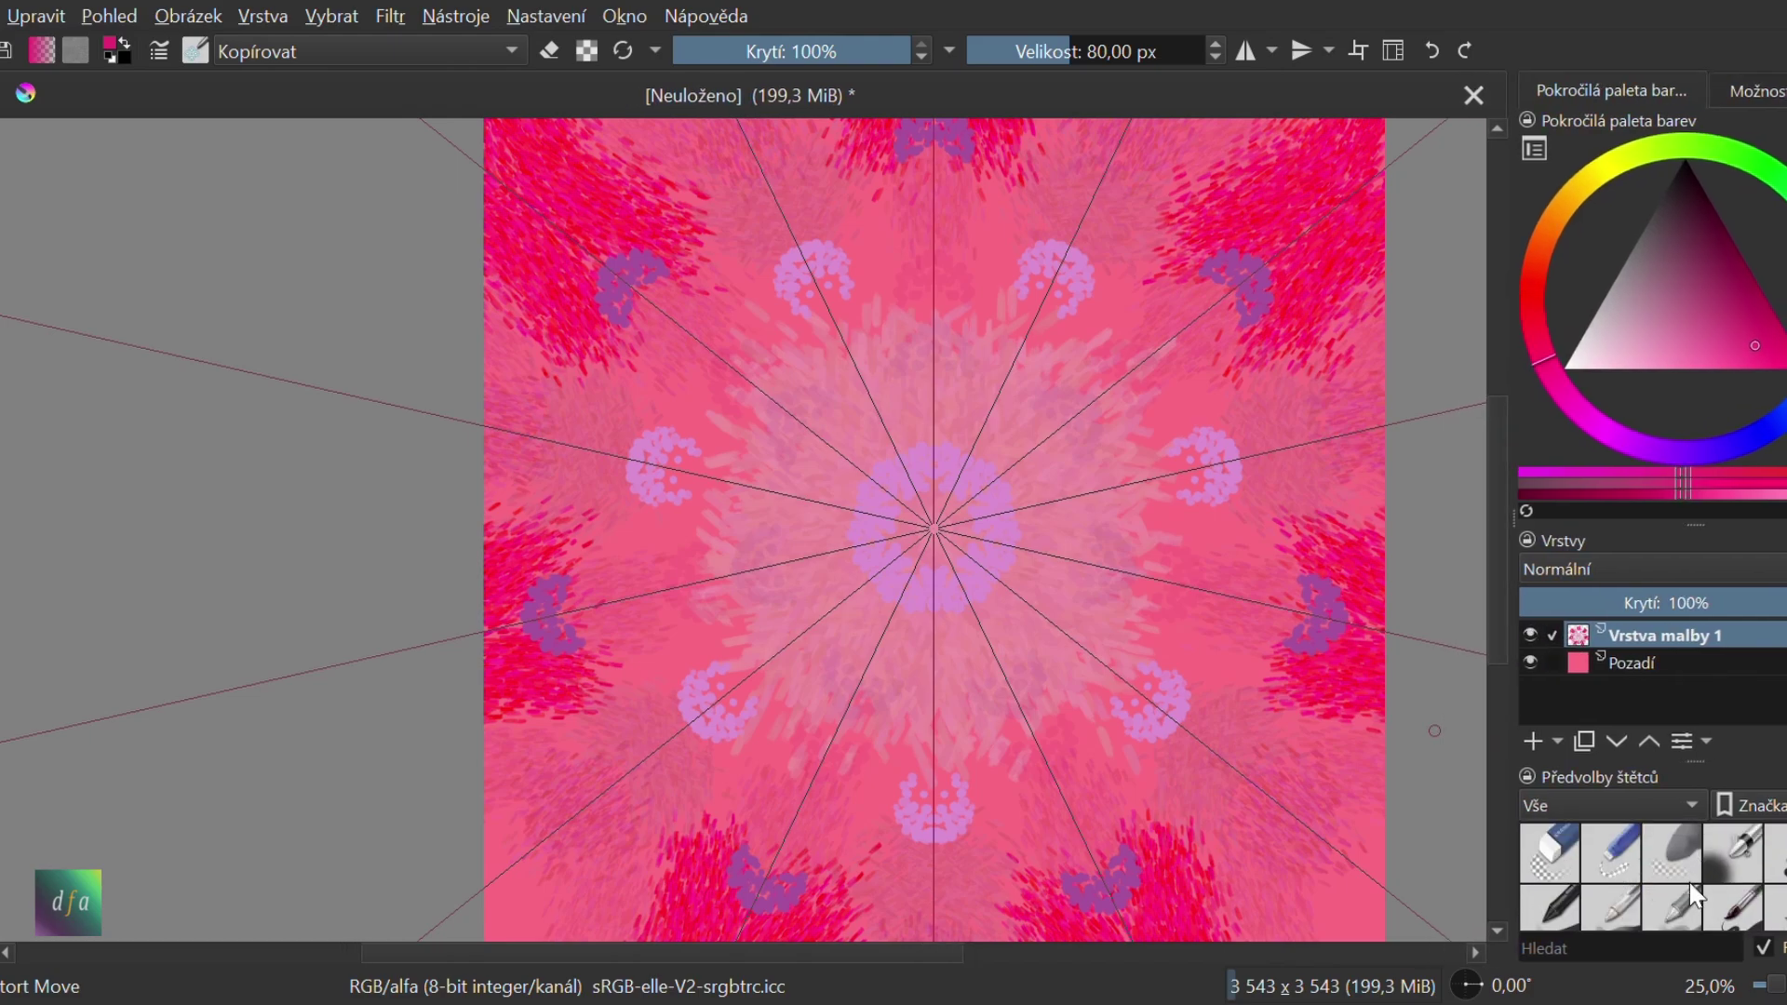
scroll(1722, 898, "up", 2)
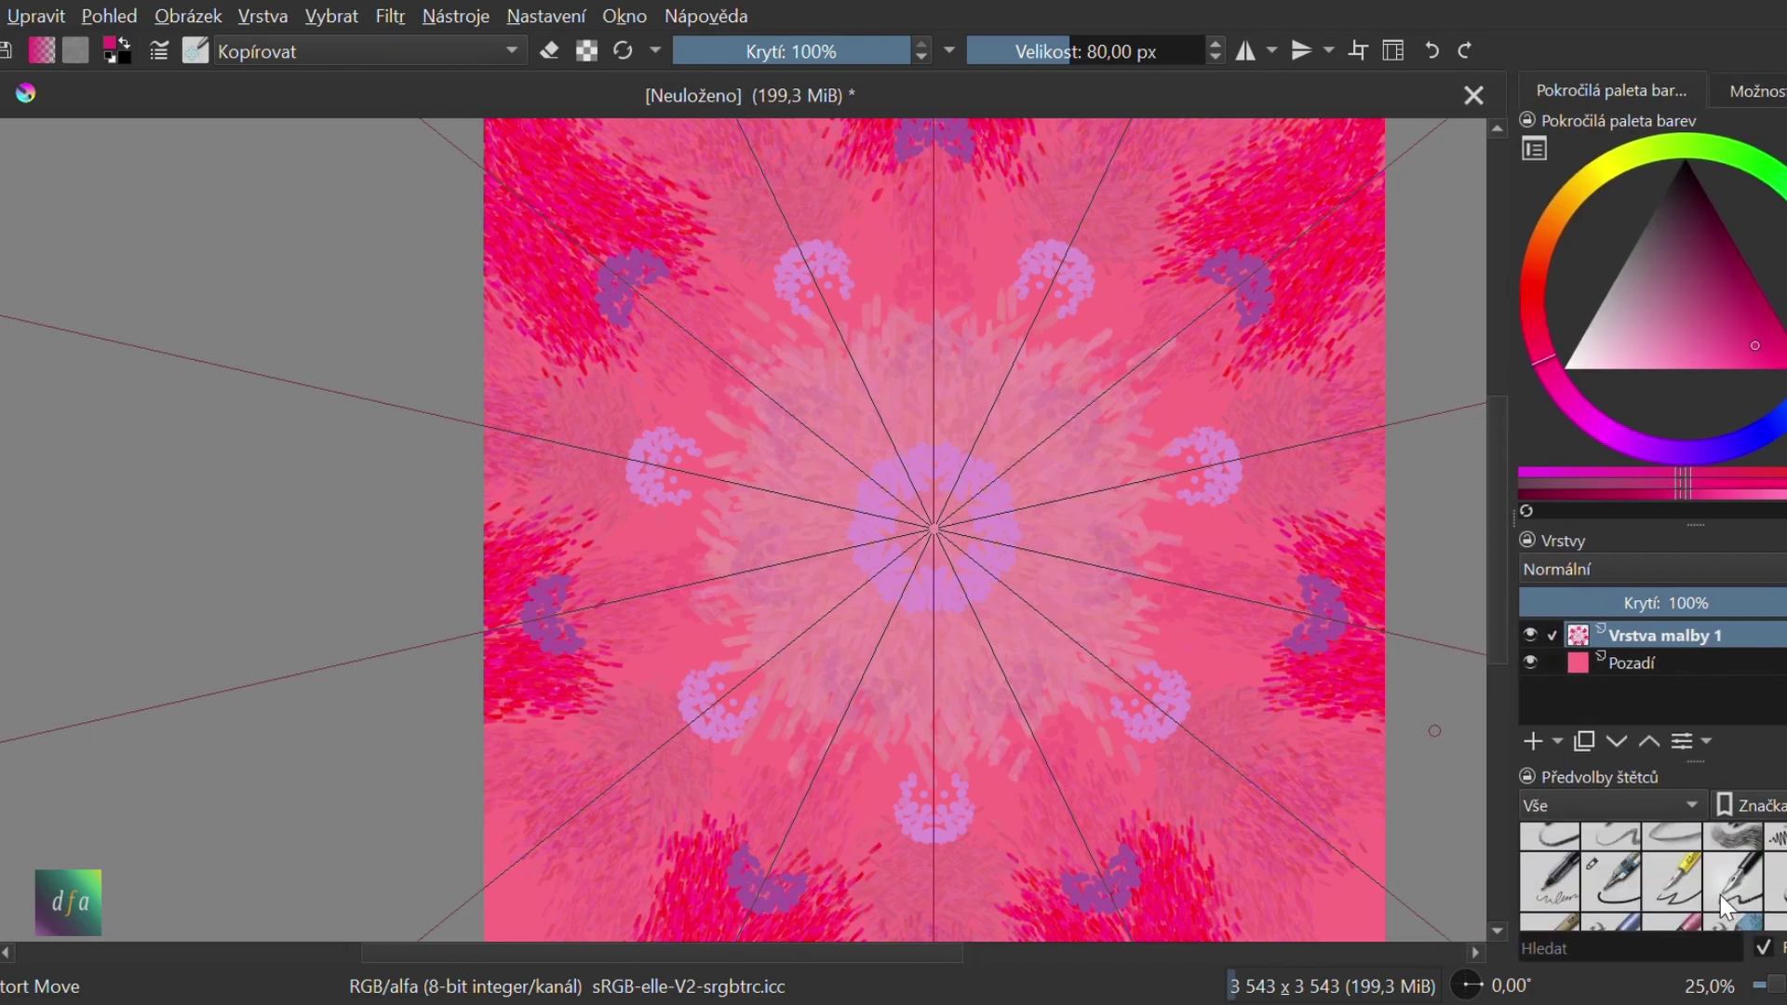
left_click(1628, 904)
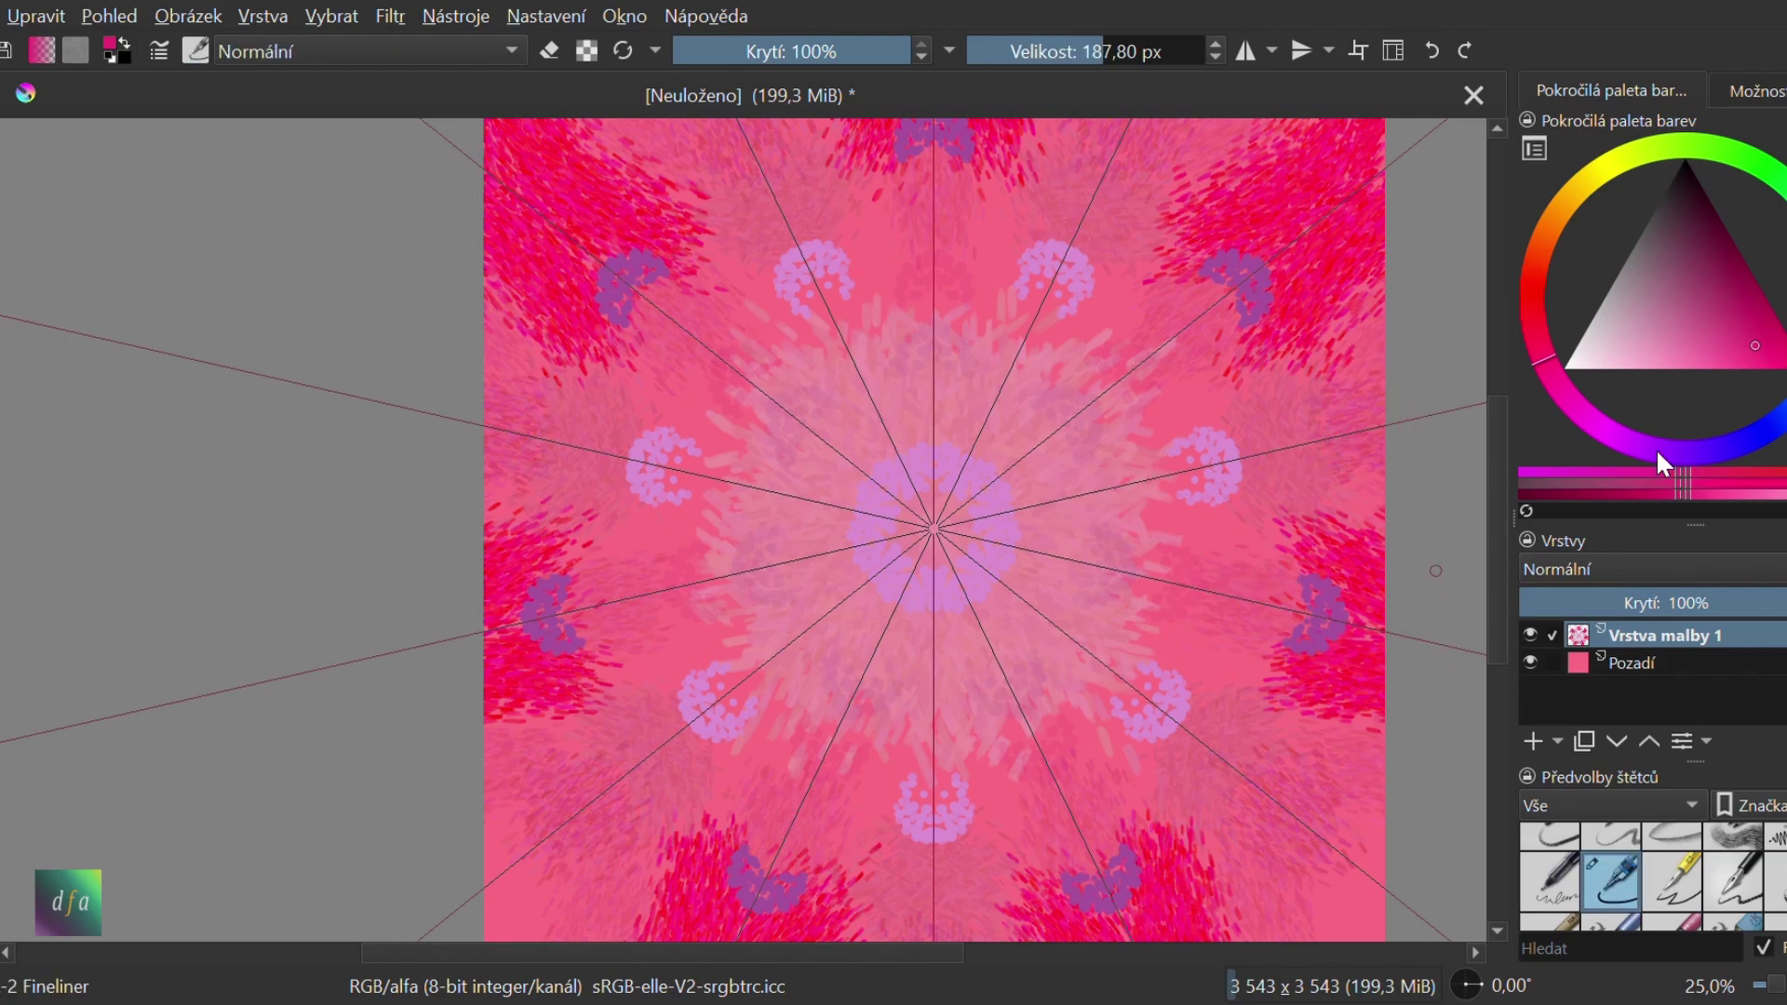
left_click(1566, 366)
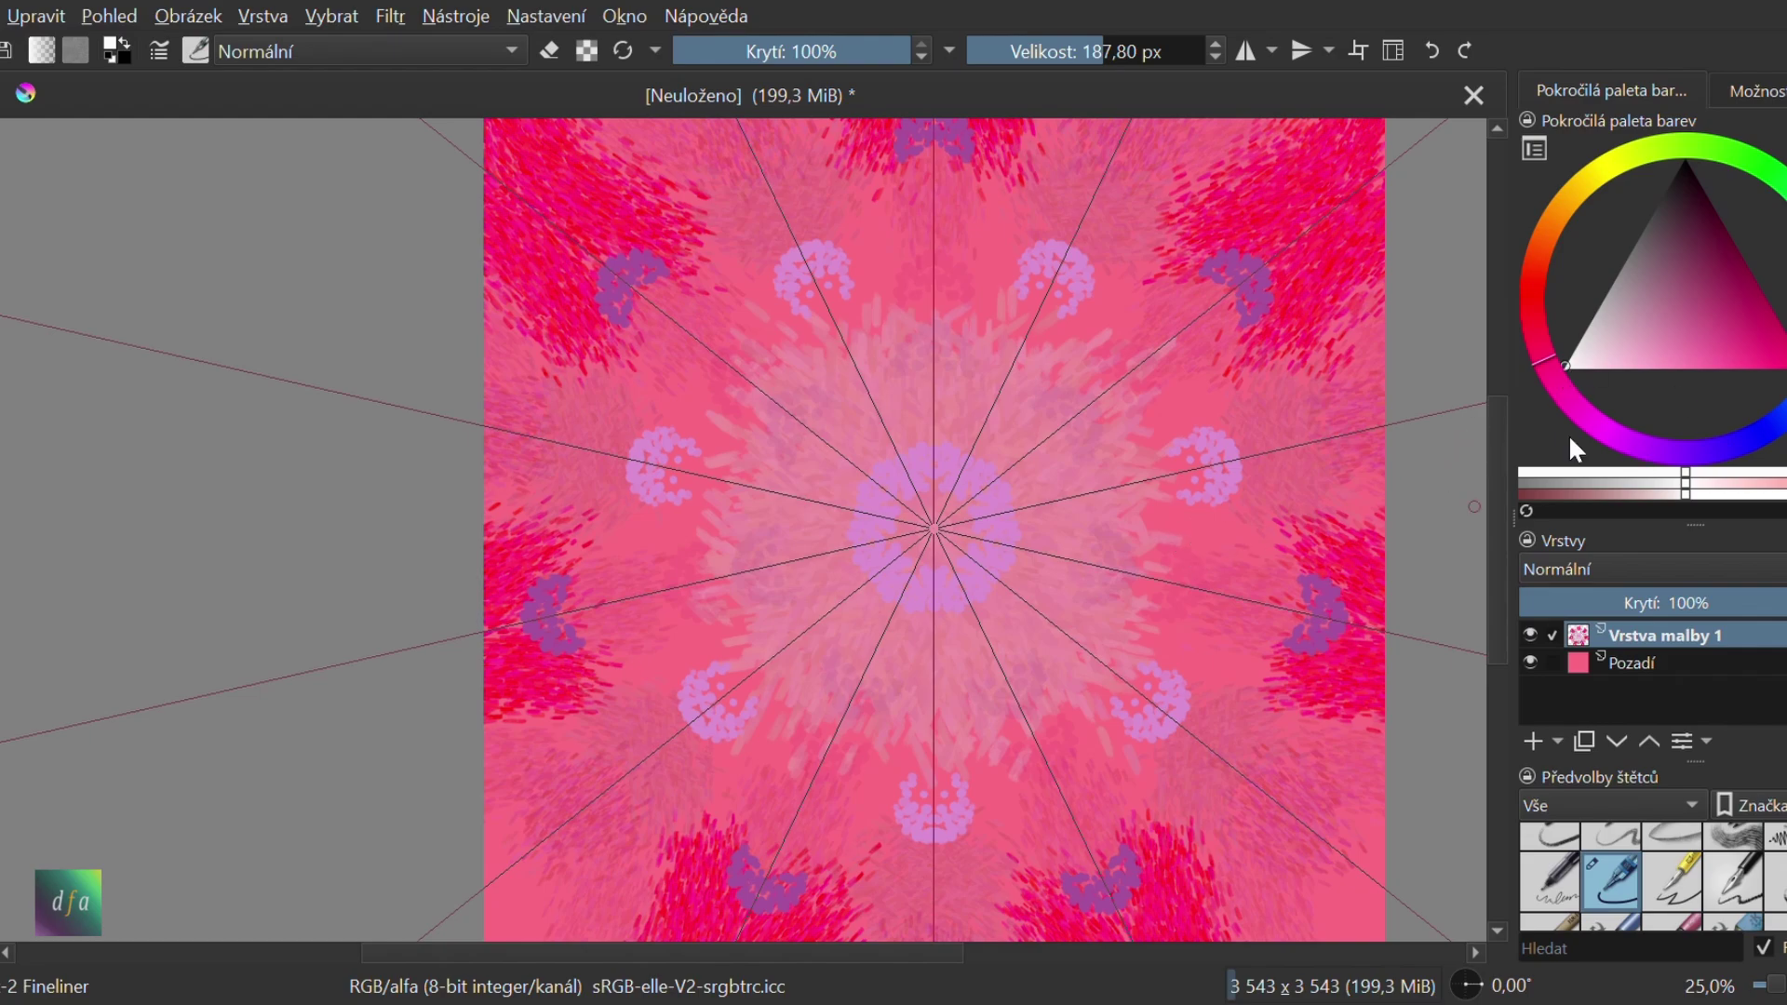
scroll(997, 498, "up", 3)
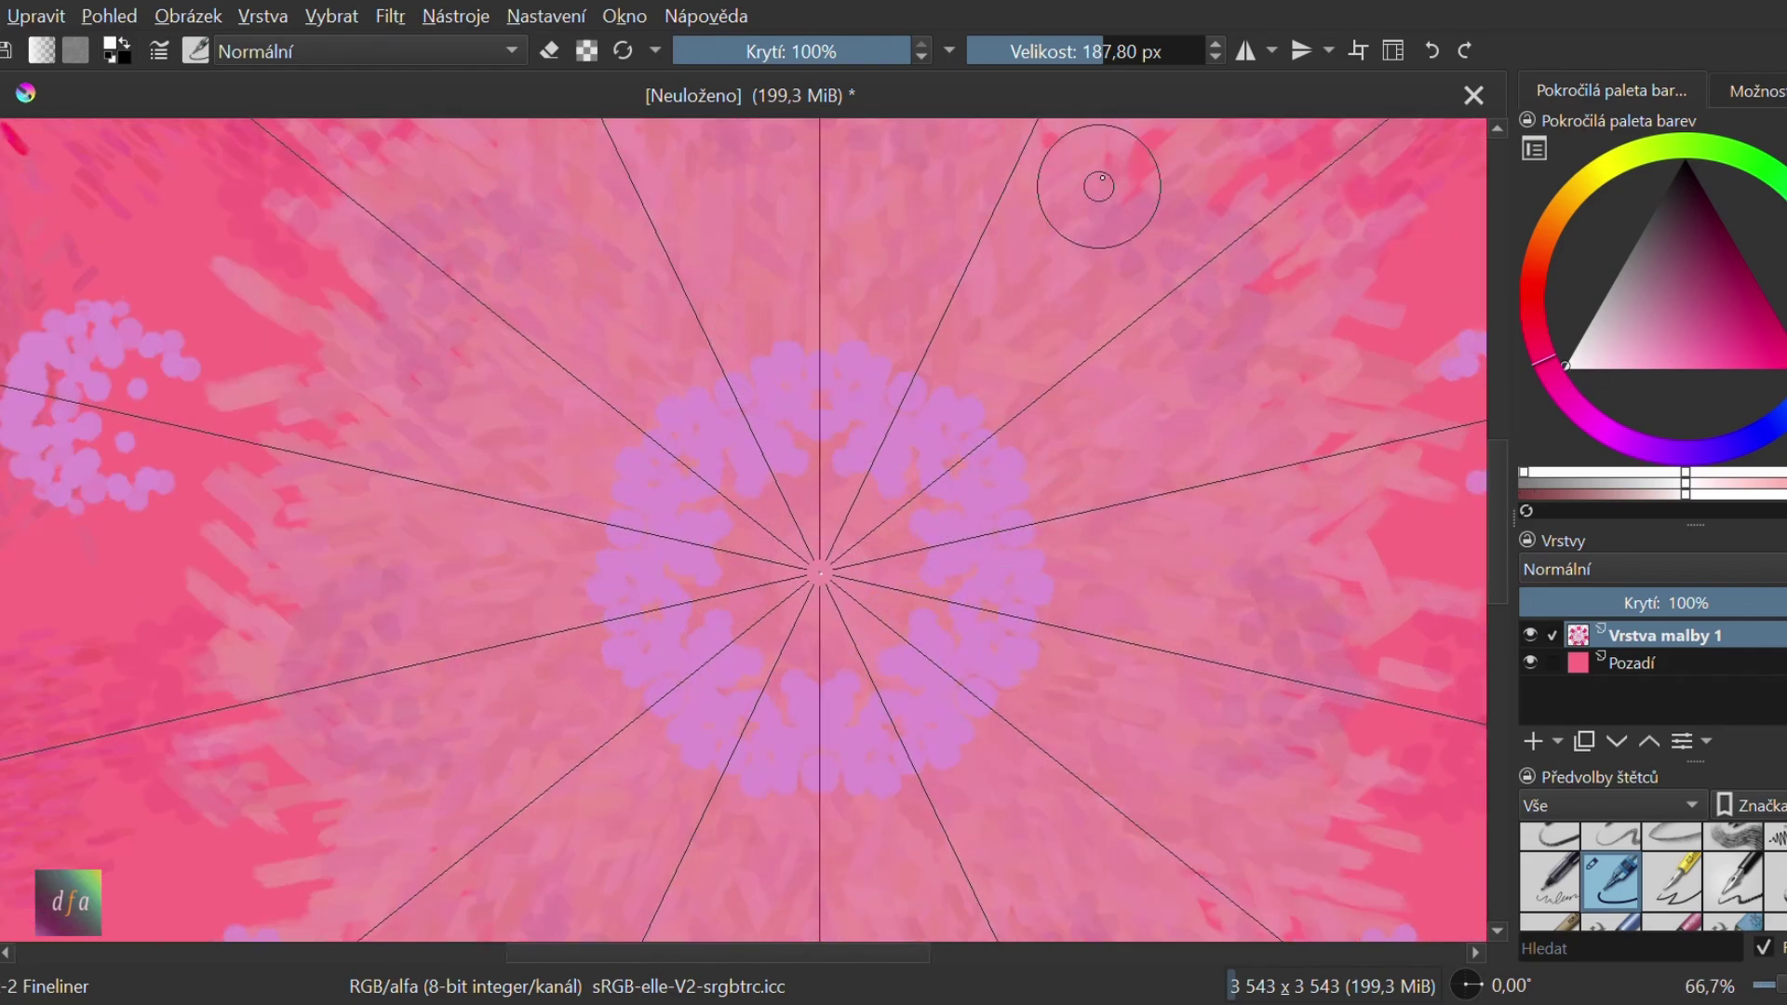
left_click(1032, 52)
left_click_drag(1015, 70, 895, 70)
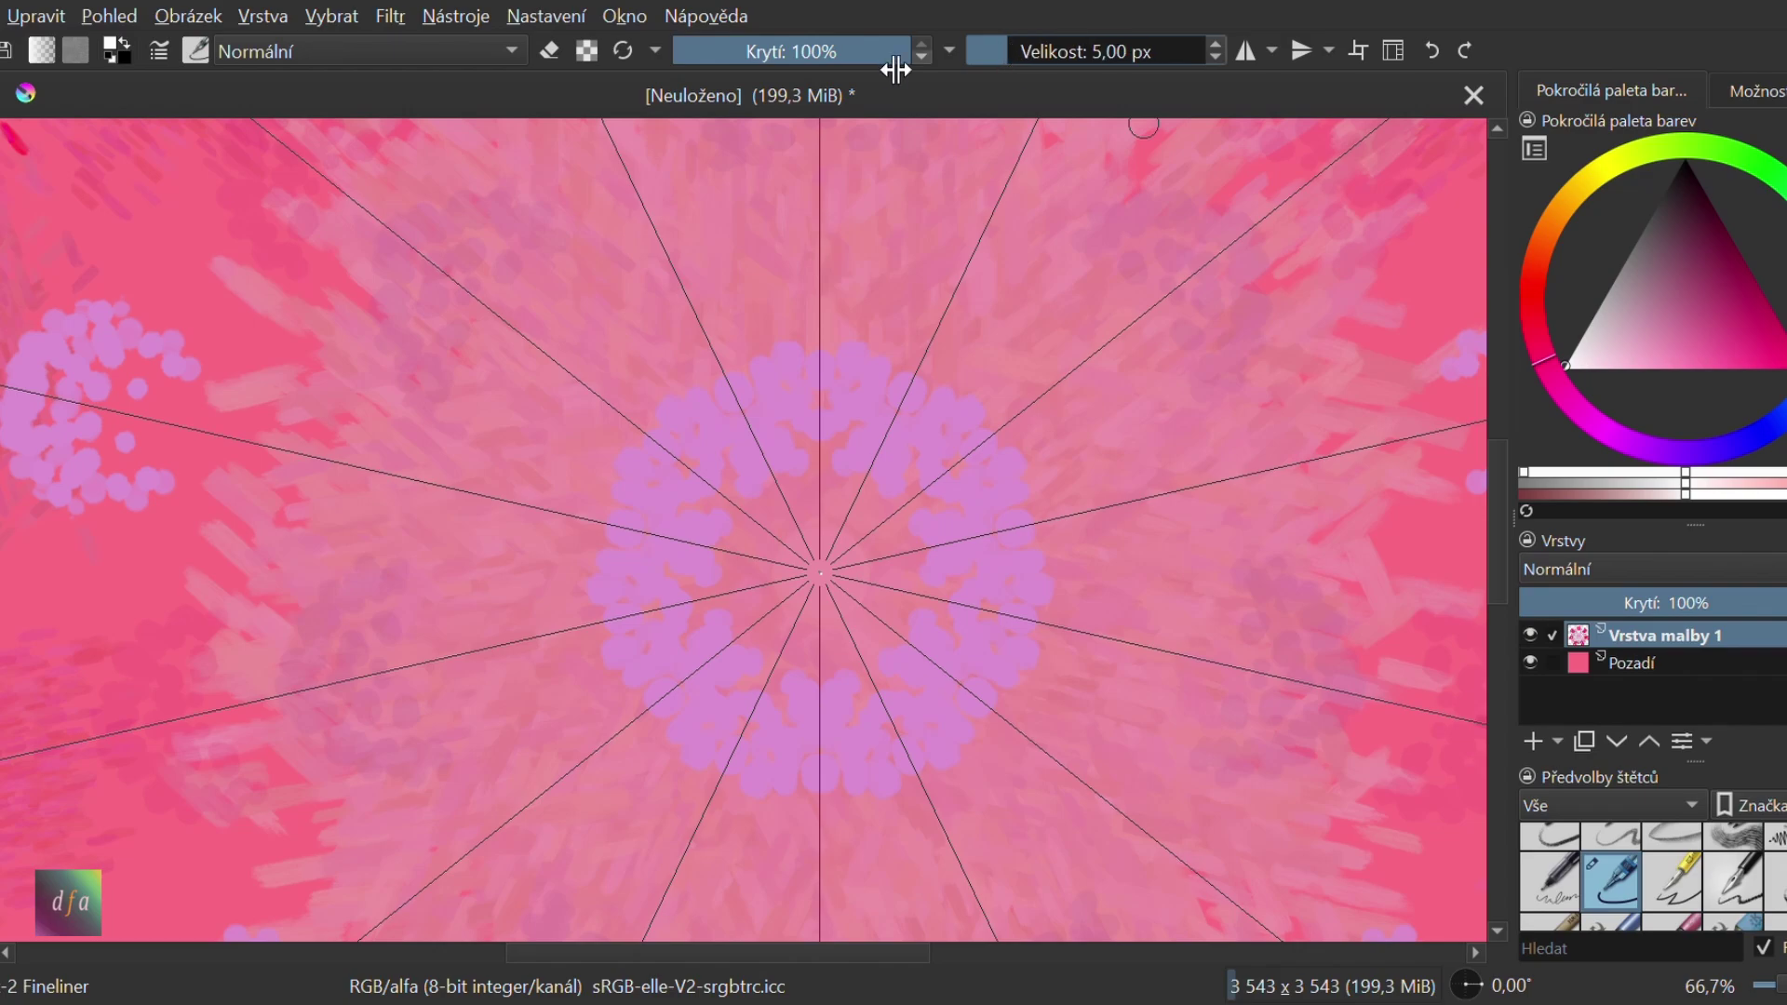
scroll(901, 480, "up", 2)
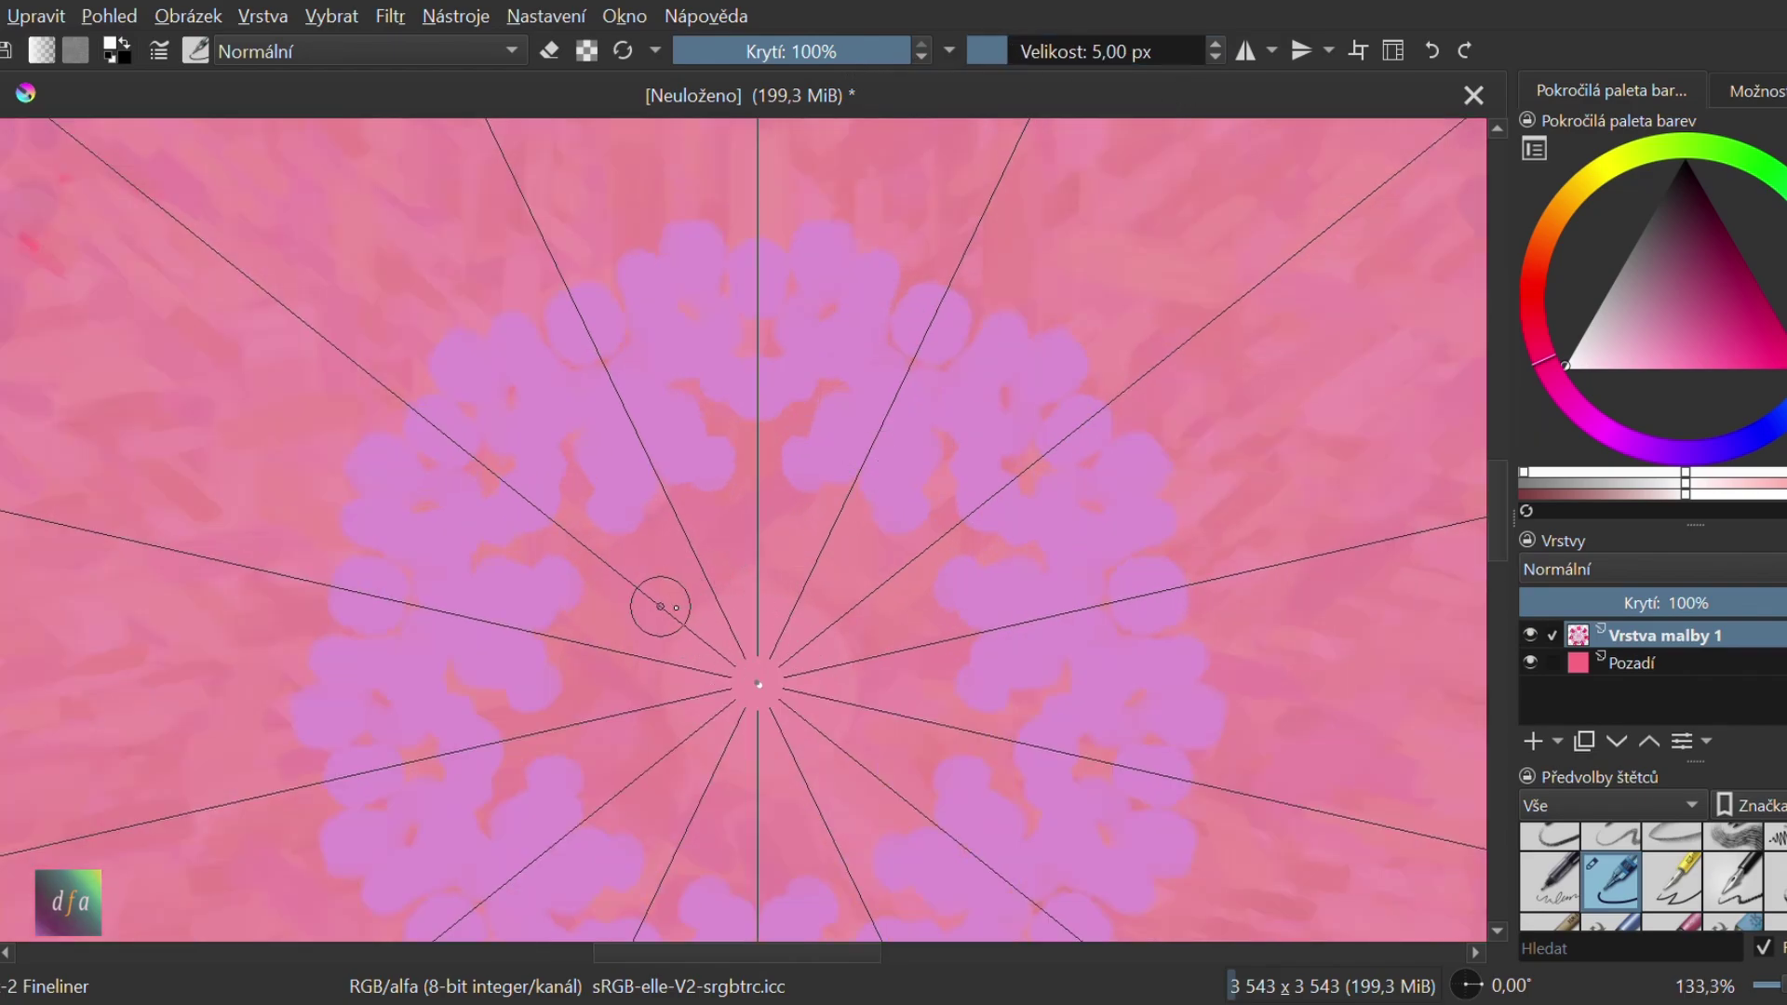
mouse_move(722, 613)
left_mouse_down()
mouse_move(677, 557)
mouse_move(662, 621)
mouse_move(705, 659)
mouse_move(778, 668)
left_mouse_up()
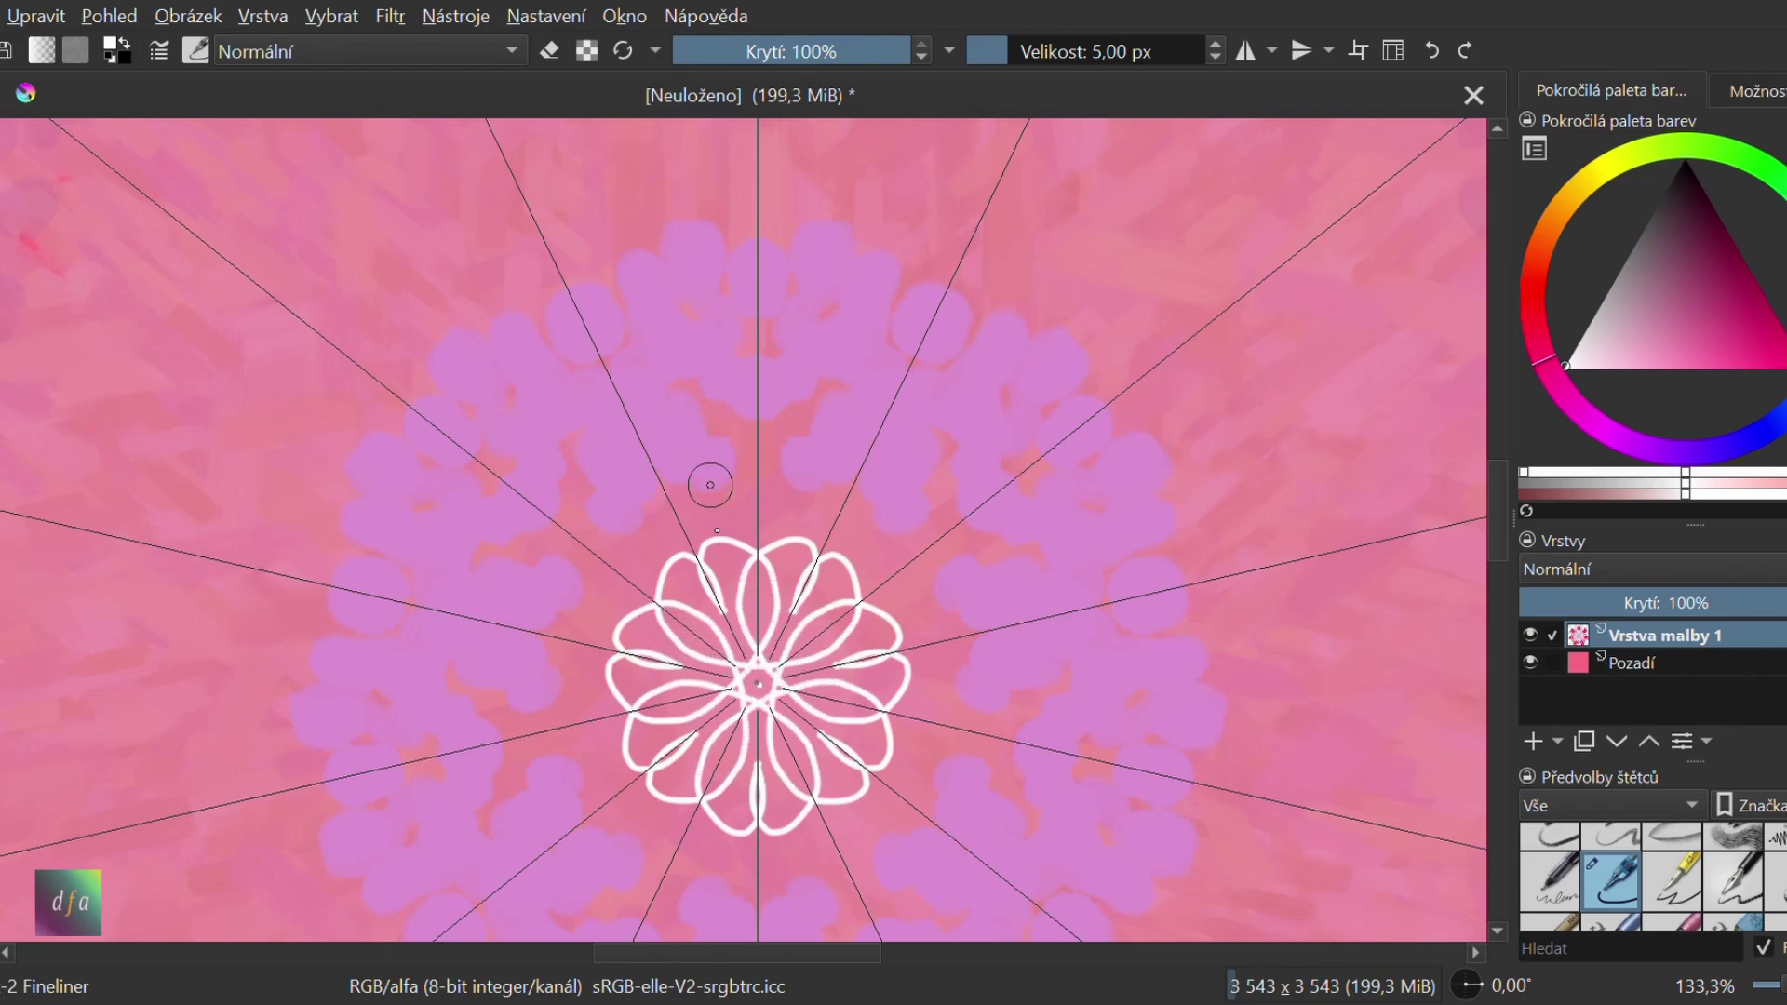
Outline the lilac wreath with white curving lobes around the small flower, and add teardrop loops between them
mouse_move(659, 482)
left_mouse_down()
mouse_move(601, 488)
mouse_move(608, 427)
mouse_move(511, 313)
mouse_move(411, 354)
mouse_move(474, 415)
mouse_move(565, 429)
mouse_move(597, 534)
mouse_move(664, 561)
left_mouse_up()
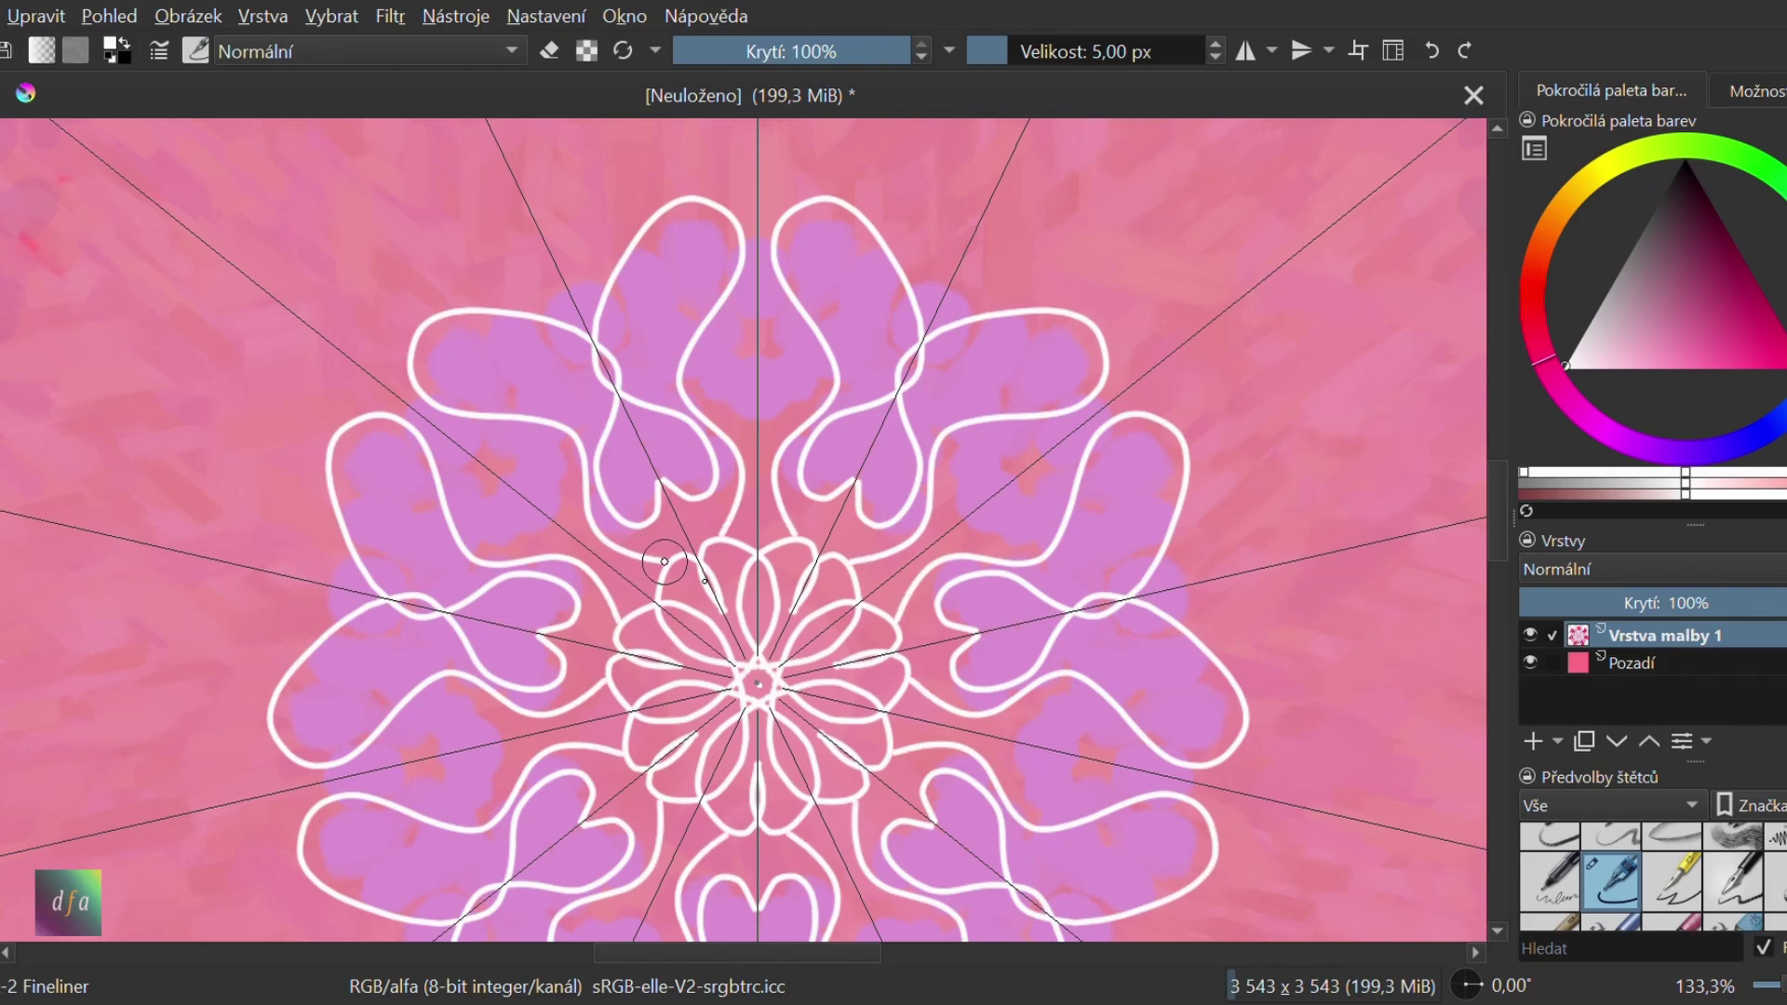
scroll(753, 391, "up", 4)
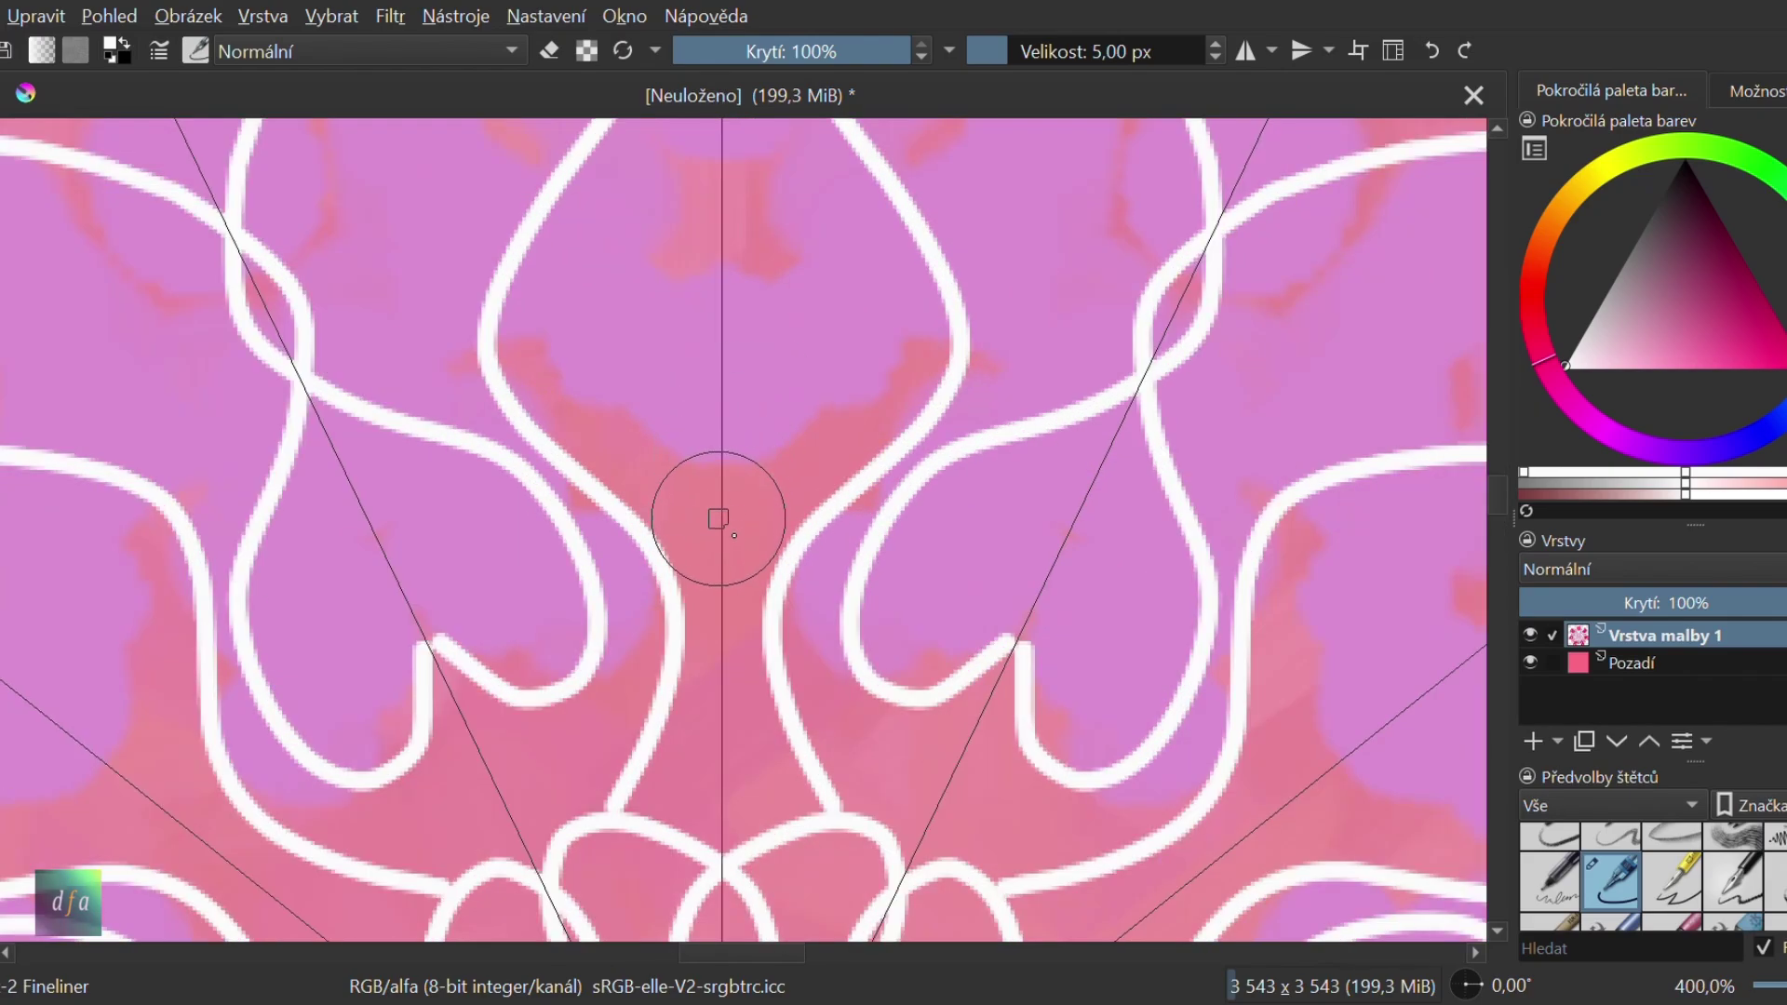
mouse_move(723, 536)
left_mouse_down()
mouse_move(695, 380)
mouse_move(646, 299)
mouse_move(658, 185)
mouse_move(722, 140)
left_mouse_up()
scroll(722, 140, "down", 2)
scroll(742, 291, "down", 3)
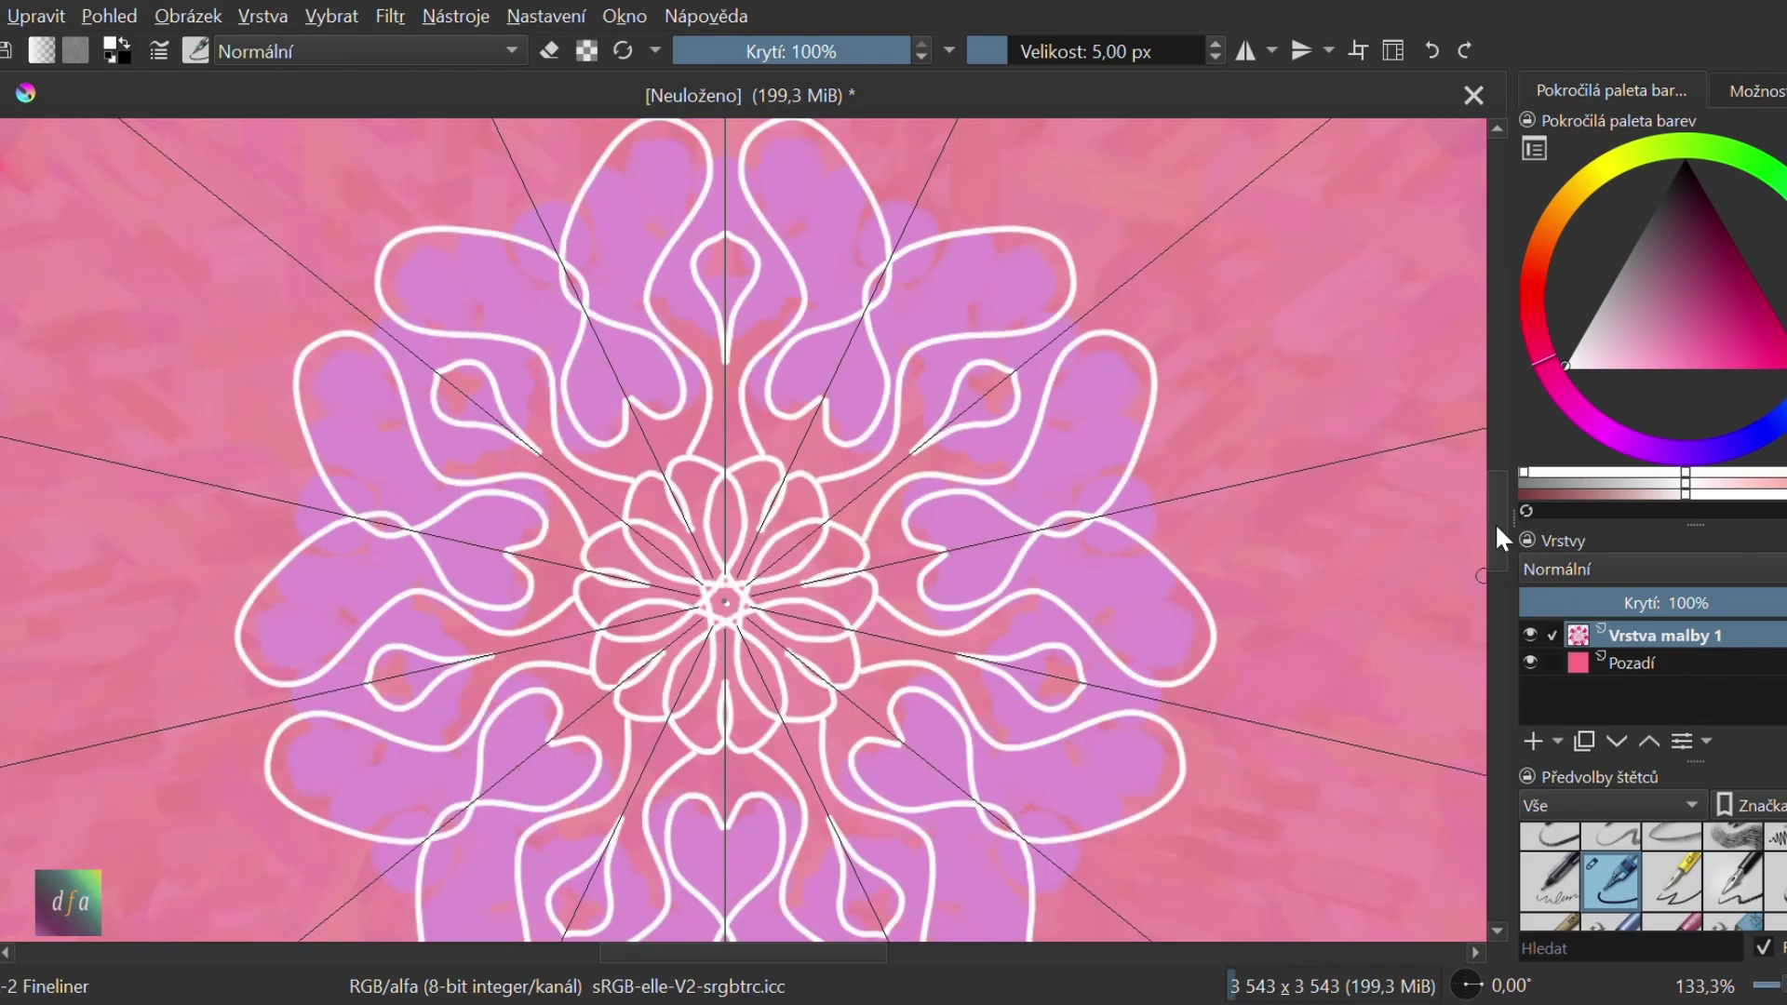
Draw white pointed arches over the outer lobes, joining each pair of lobes and ending in a small looped tip
left_click_drag(1497, 528, 1492, 489)
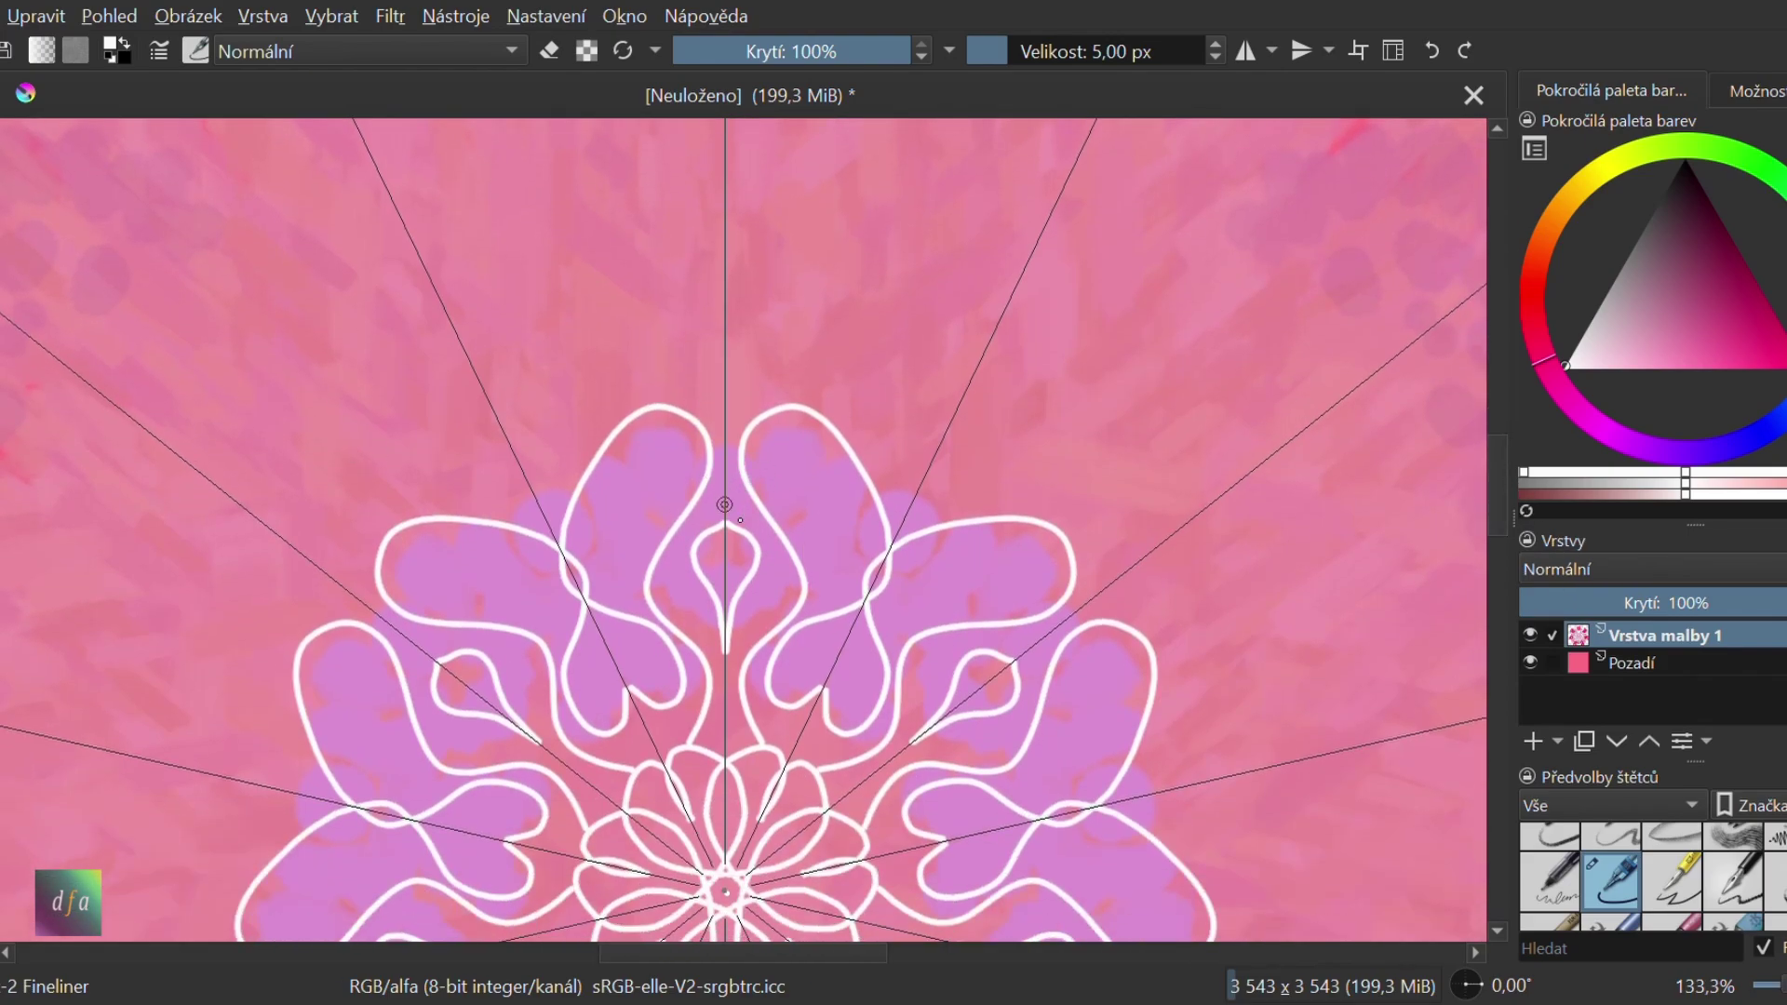
mouse_move(724, 504)
left_mouse_down()
mouse_move(657, 508)
mouse_move(615, 449)
mouse_move(667, 357)
mouse_move(727, 312)
mouse_move(719, 277)
mouse_move(686, 319)
mouse_move(721, 370)
left_mouse_up()
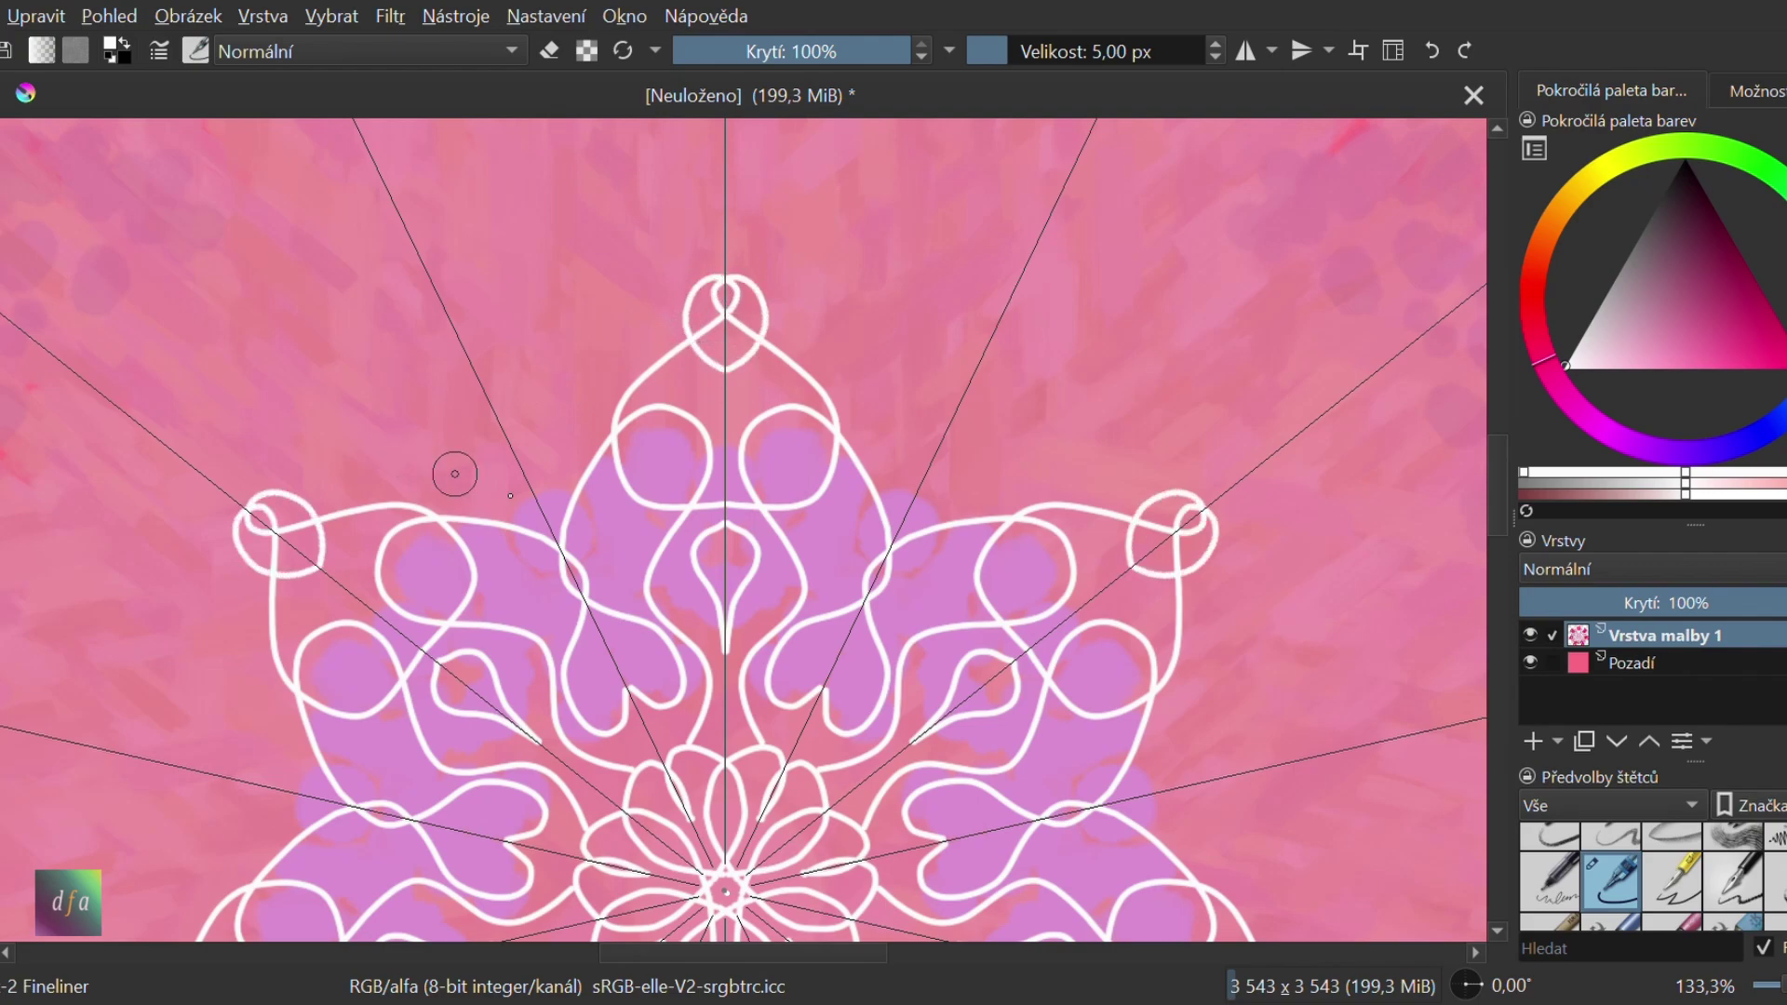
scroll(649, 518, "down", 3)
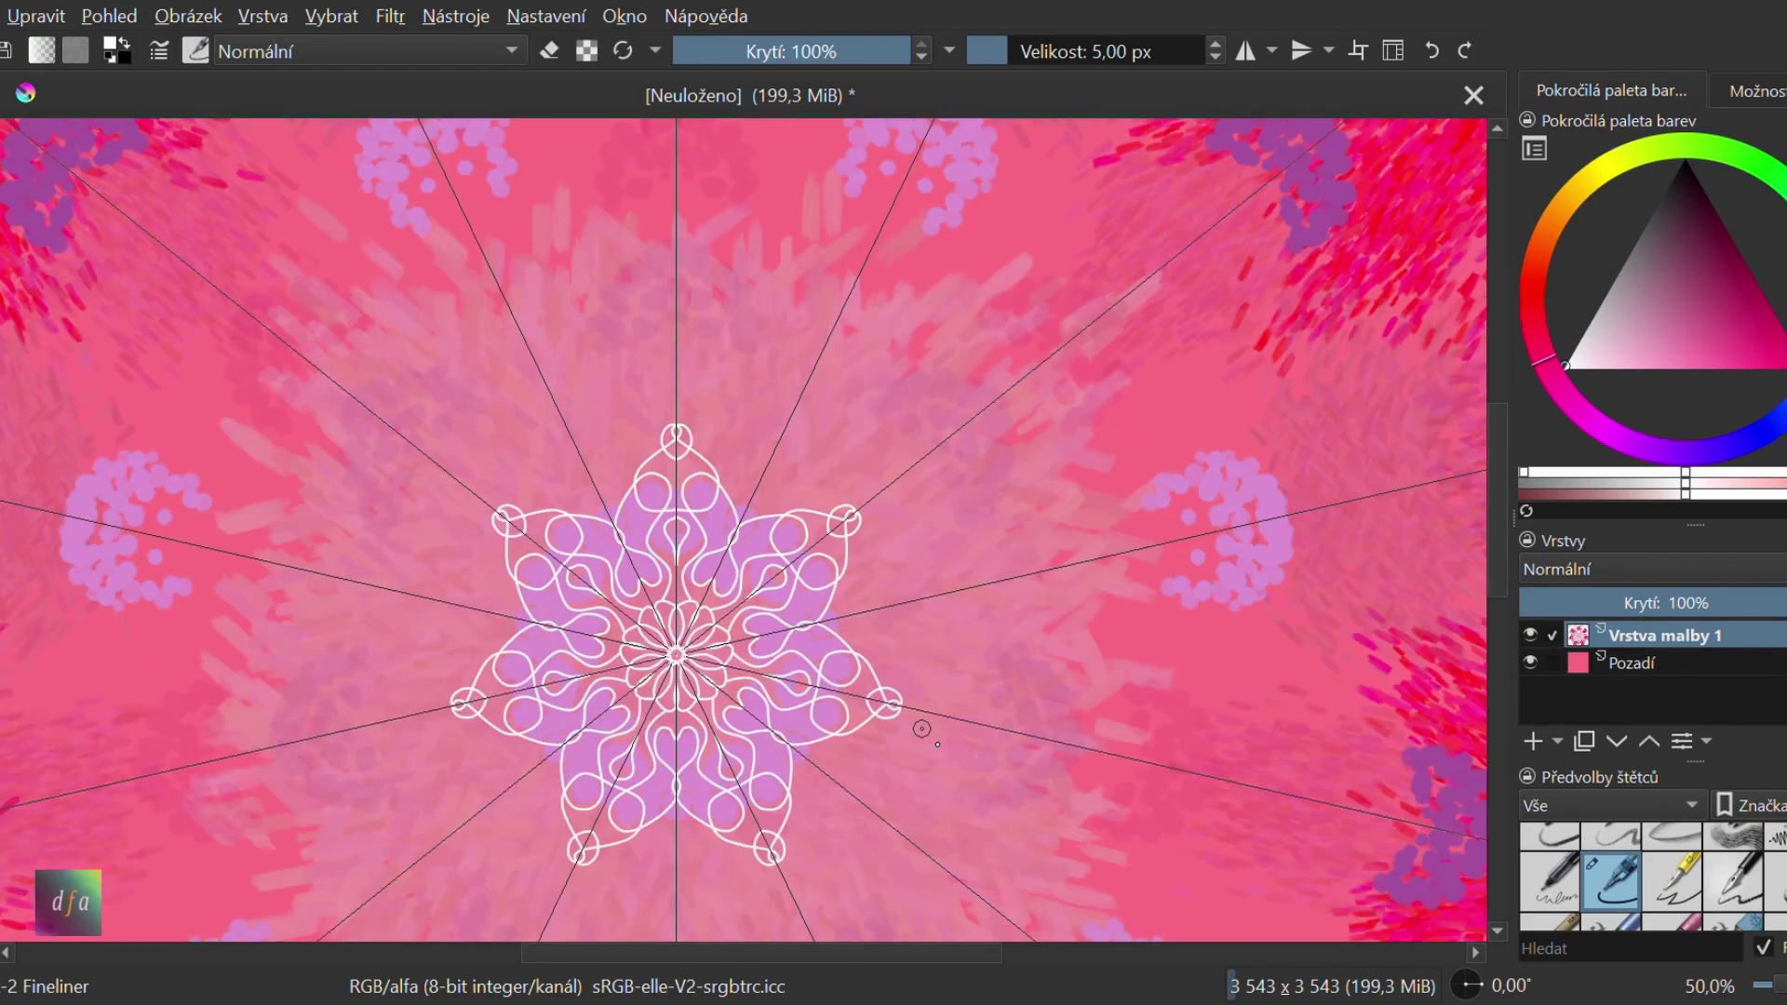
scroll(689, 381, "up", 3)
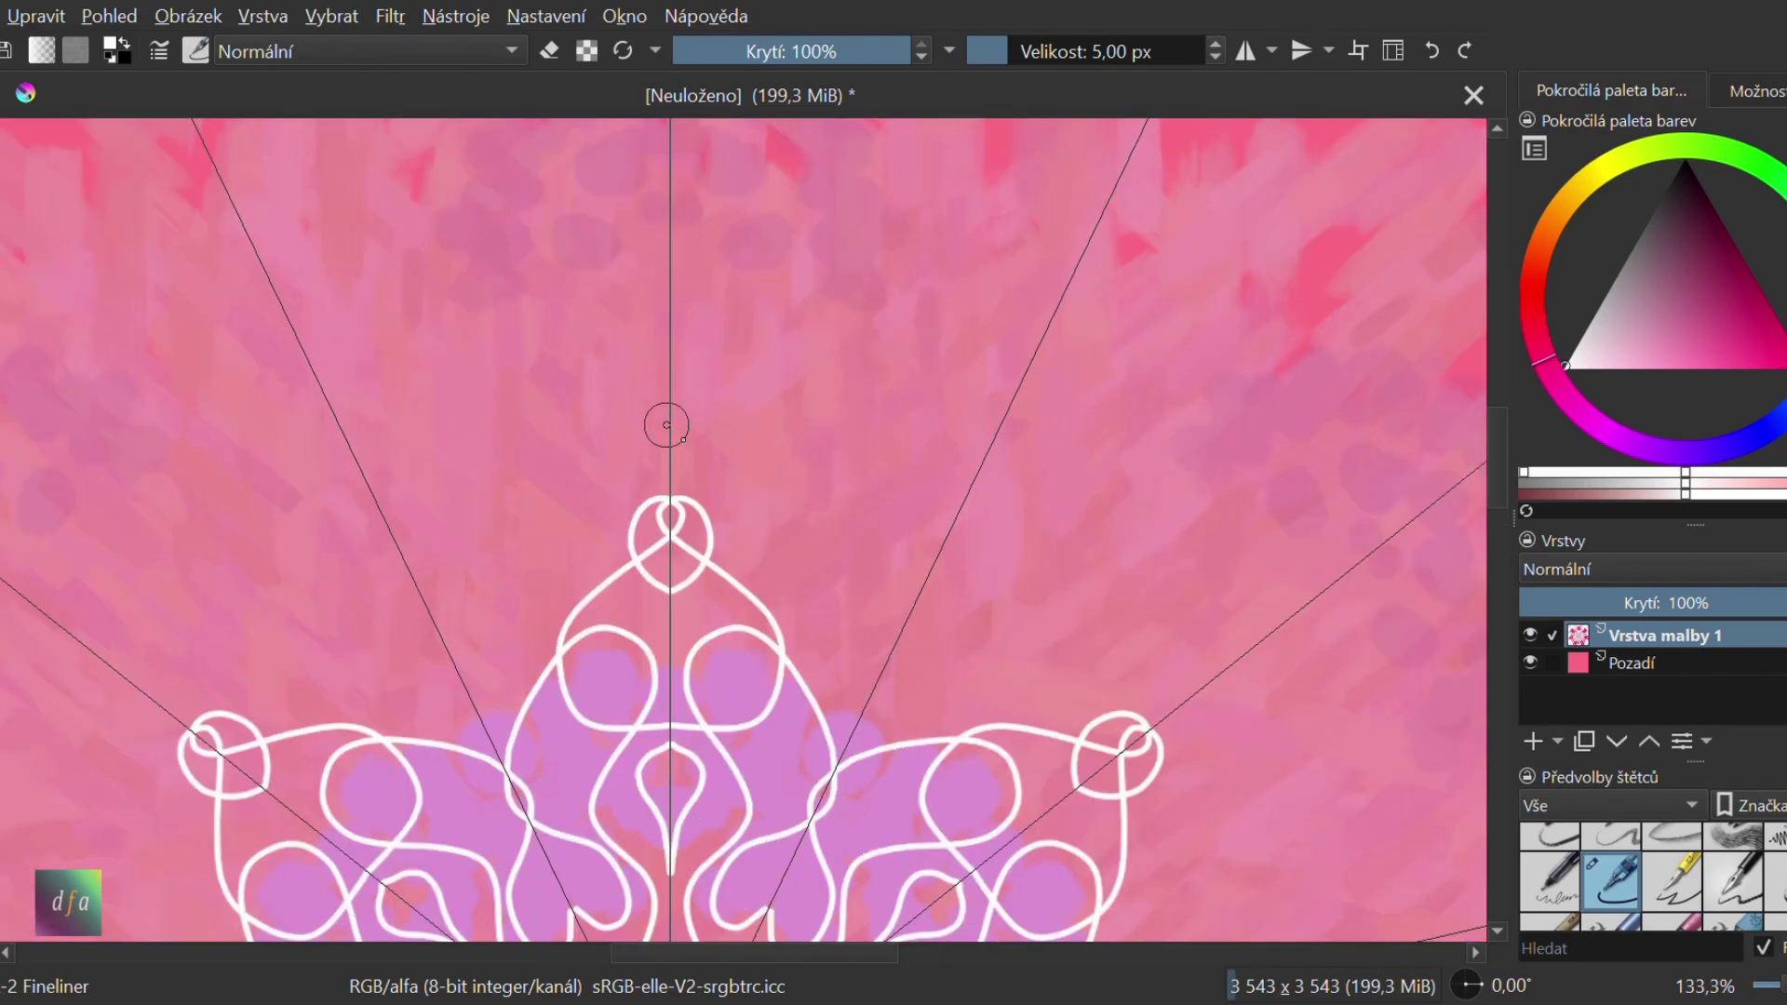
Draw white pointed arches around the looped tips, adding a bud-shaped petal between neighbouring arches with a smaller petal inside it
mouse_move(669, 394)
left_mouse_down()
mouse_move(649, 431)
mouse_move(580, 475)
mouse_move(524, 628)
mouse_move(442, 652)
mouse_move(355, 647)
mouse_move(326, 625)
mouse_move(326, 568)
mouse_move(375, 510)
left_mouse_up()
scroll(922, 606, "down", 2)
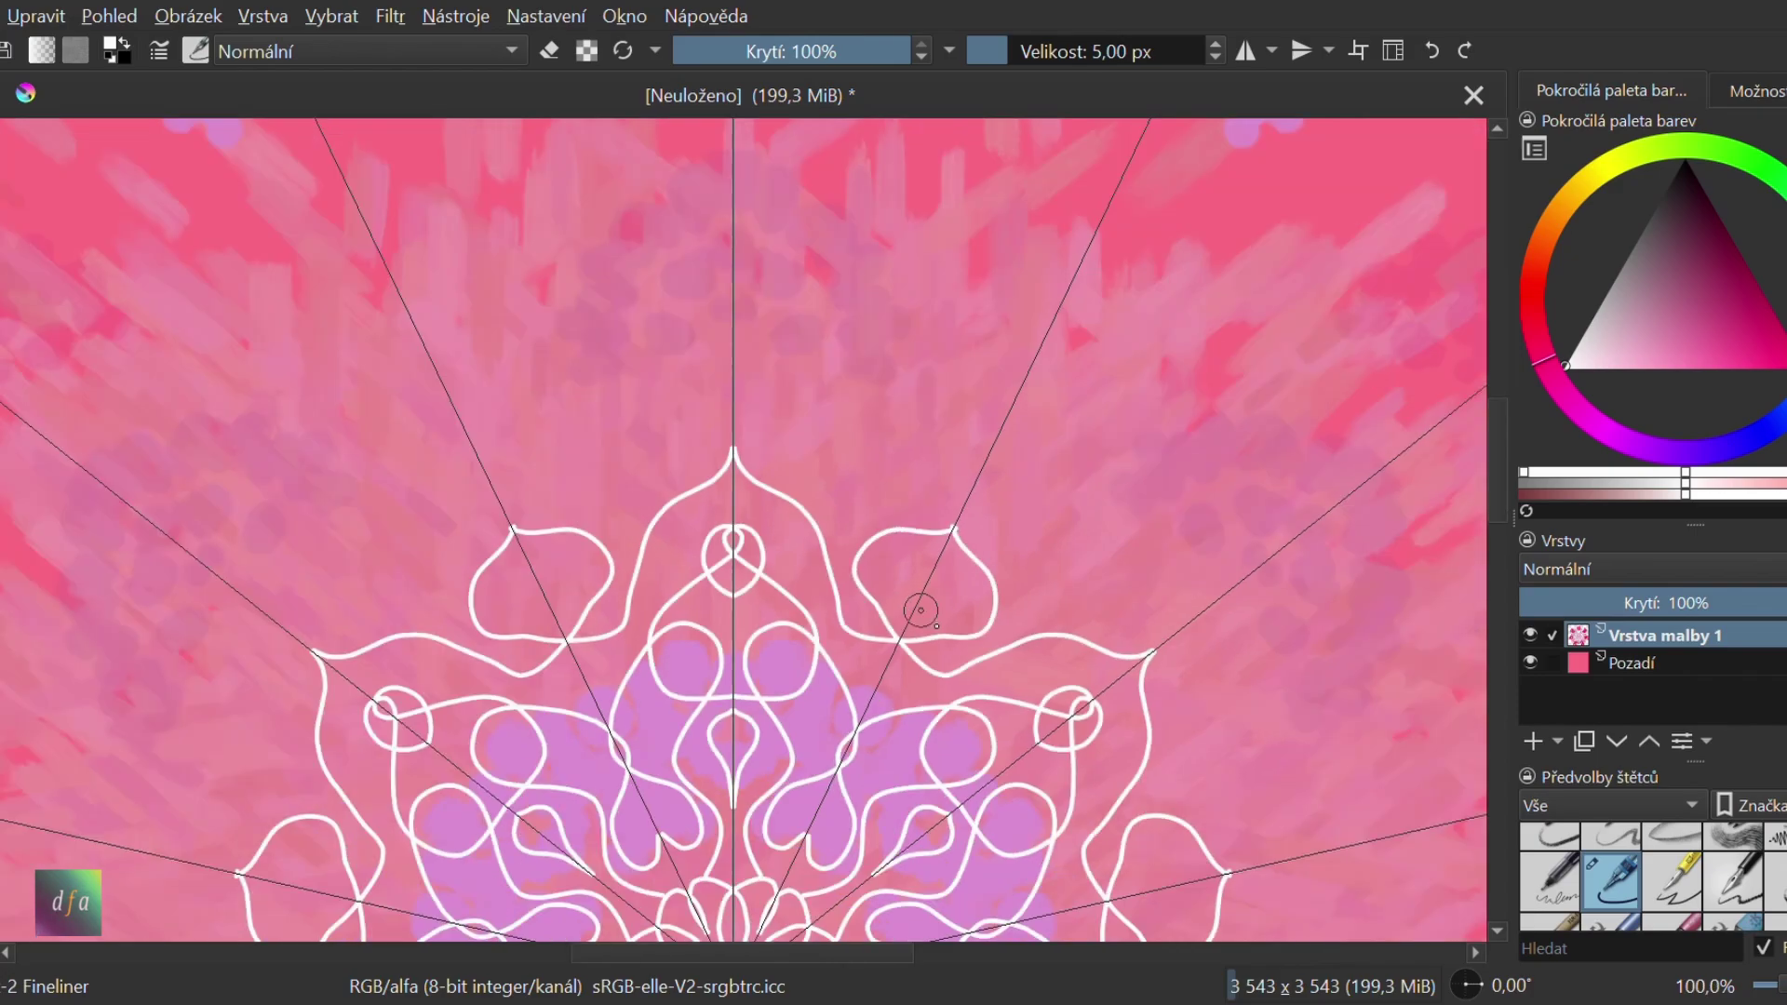
scroll(857, 618, "up", 4)
scroll(1044, 623, "up", 2)
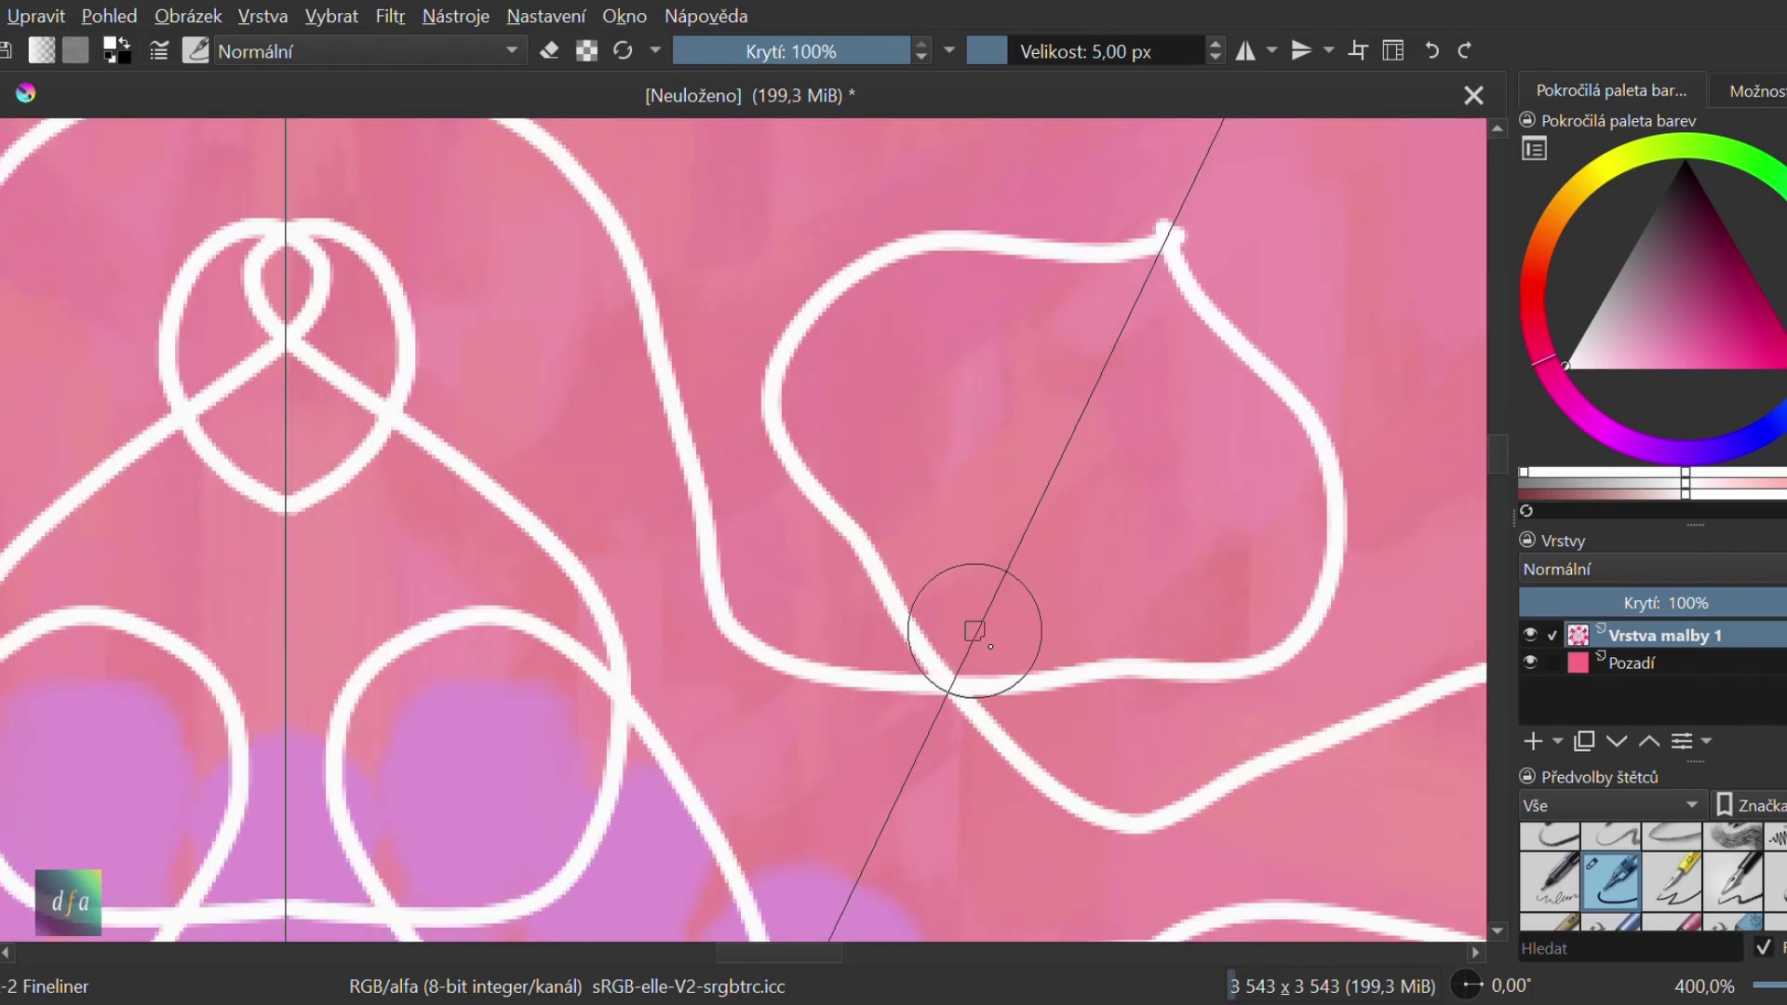
mouse_move(967, 628)
left_mouse_down()
mouse_move(914, 491)
mouse_move(910, 405)
mouse_move(1107, 343)
left_mouse_up()
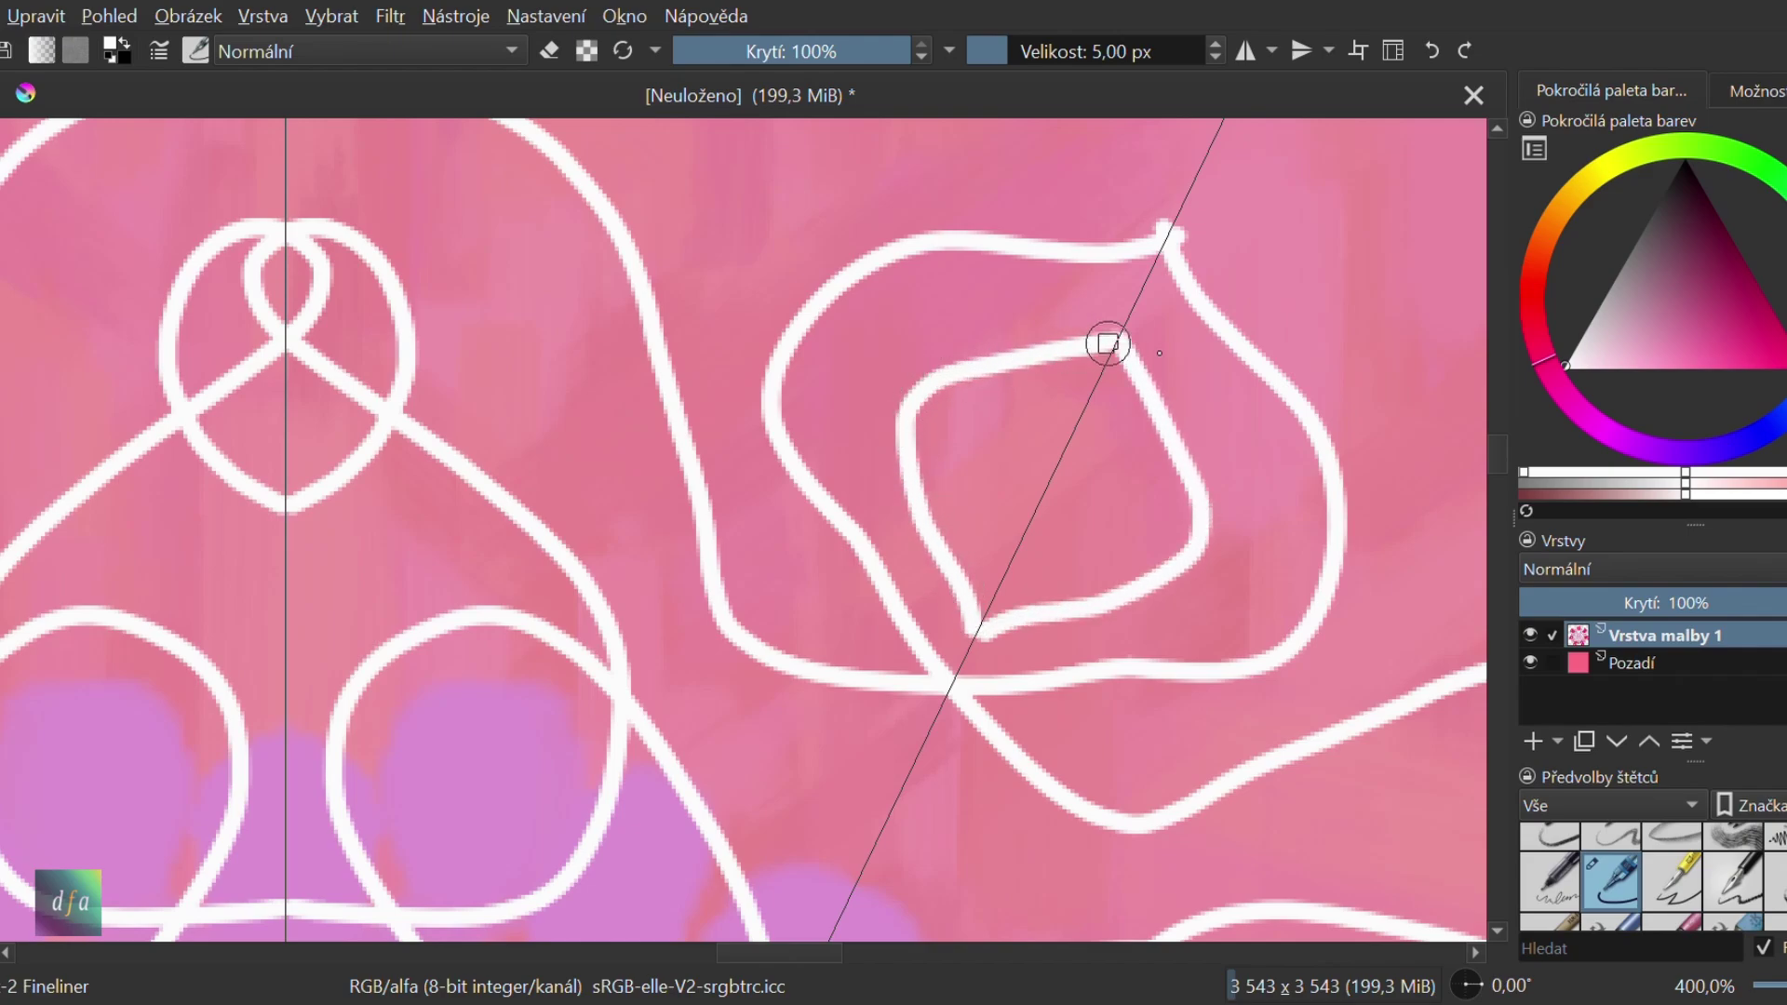
scroll(1318, 313, "down", 2)
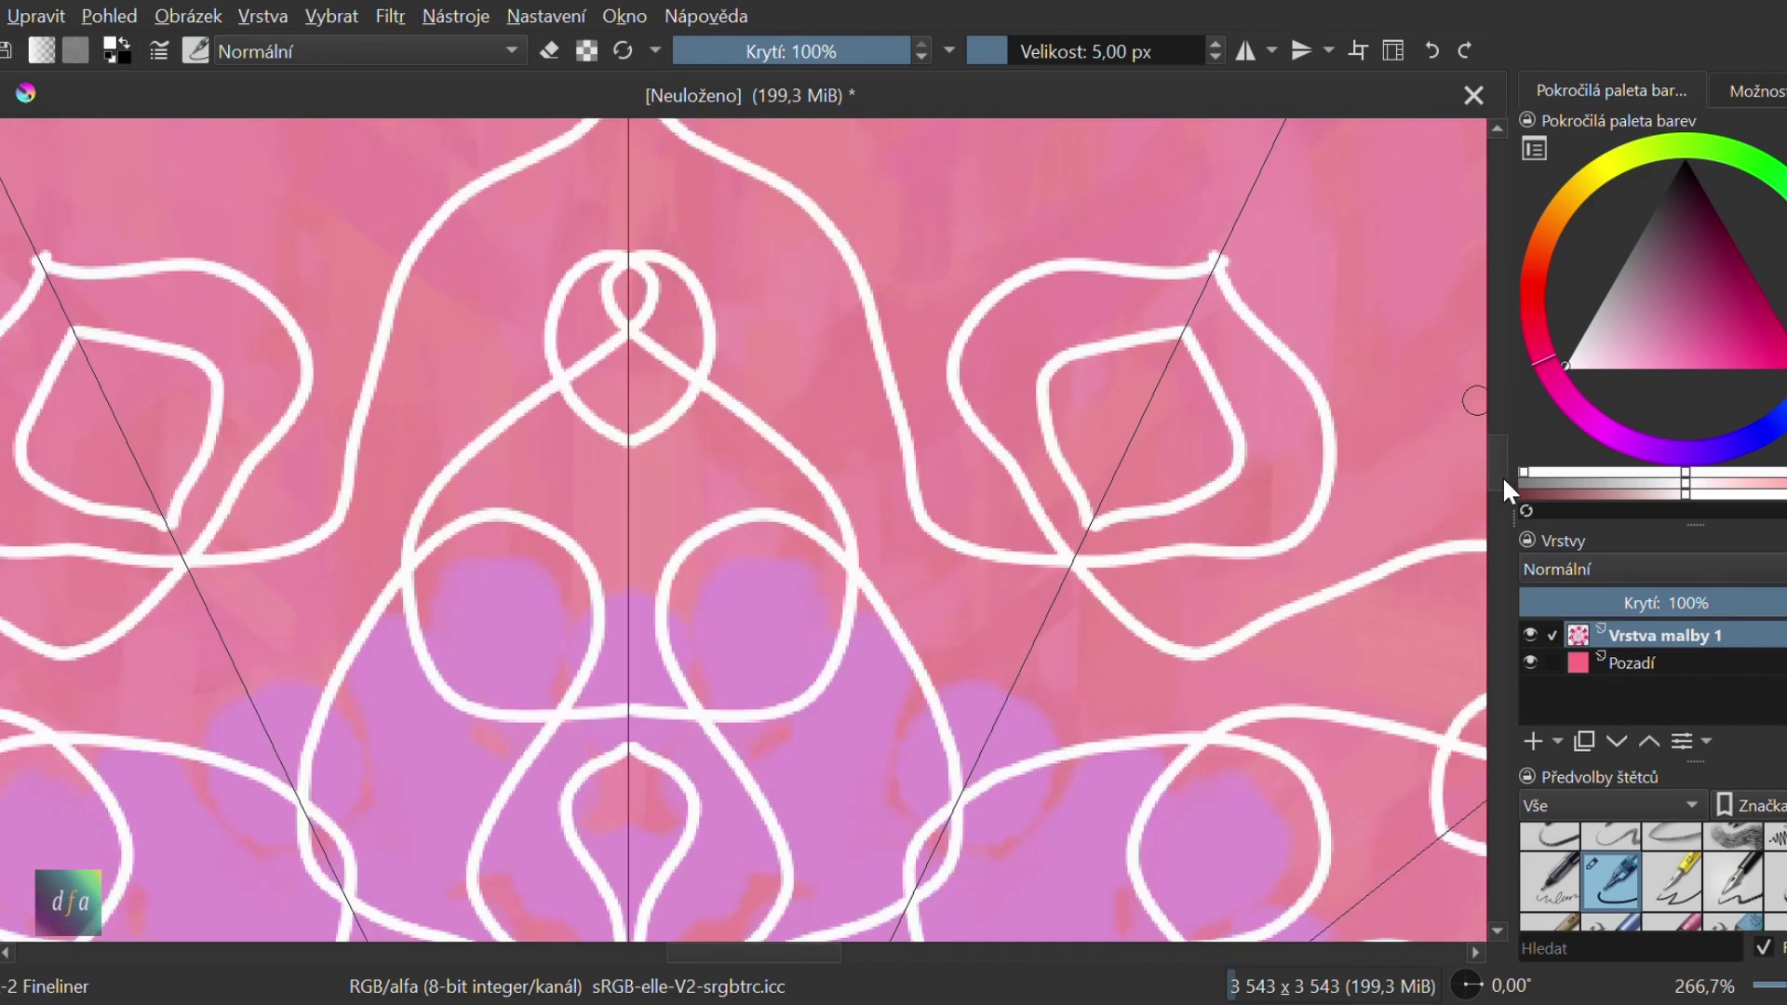
Add overlapping leaf loops at the tip of each bud and small wavy lobes beneath its base
scroll(1196, 687, "up", 3)
mouse_move(1125, 836)
left_mouse_down()
mouse_move(1120, 718)
mouse_move(1212, 574)
mouse_move(1234, 606)
mouse_move(1189, 658)
mouse_move(1178, 730)
left_mouse_up()
scroll(1312, 499, "down", 2)
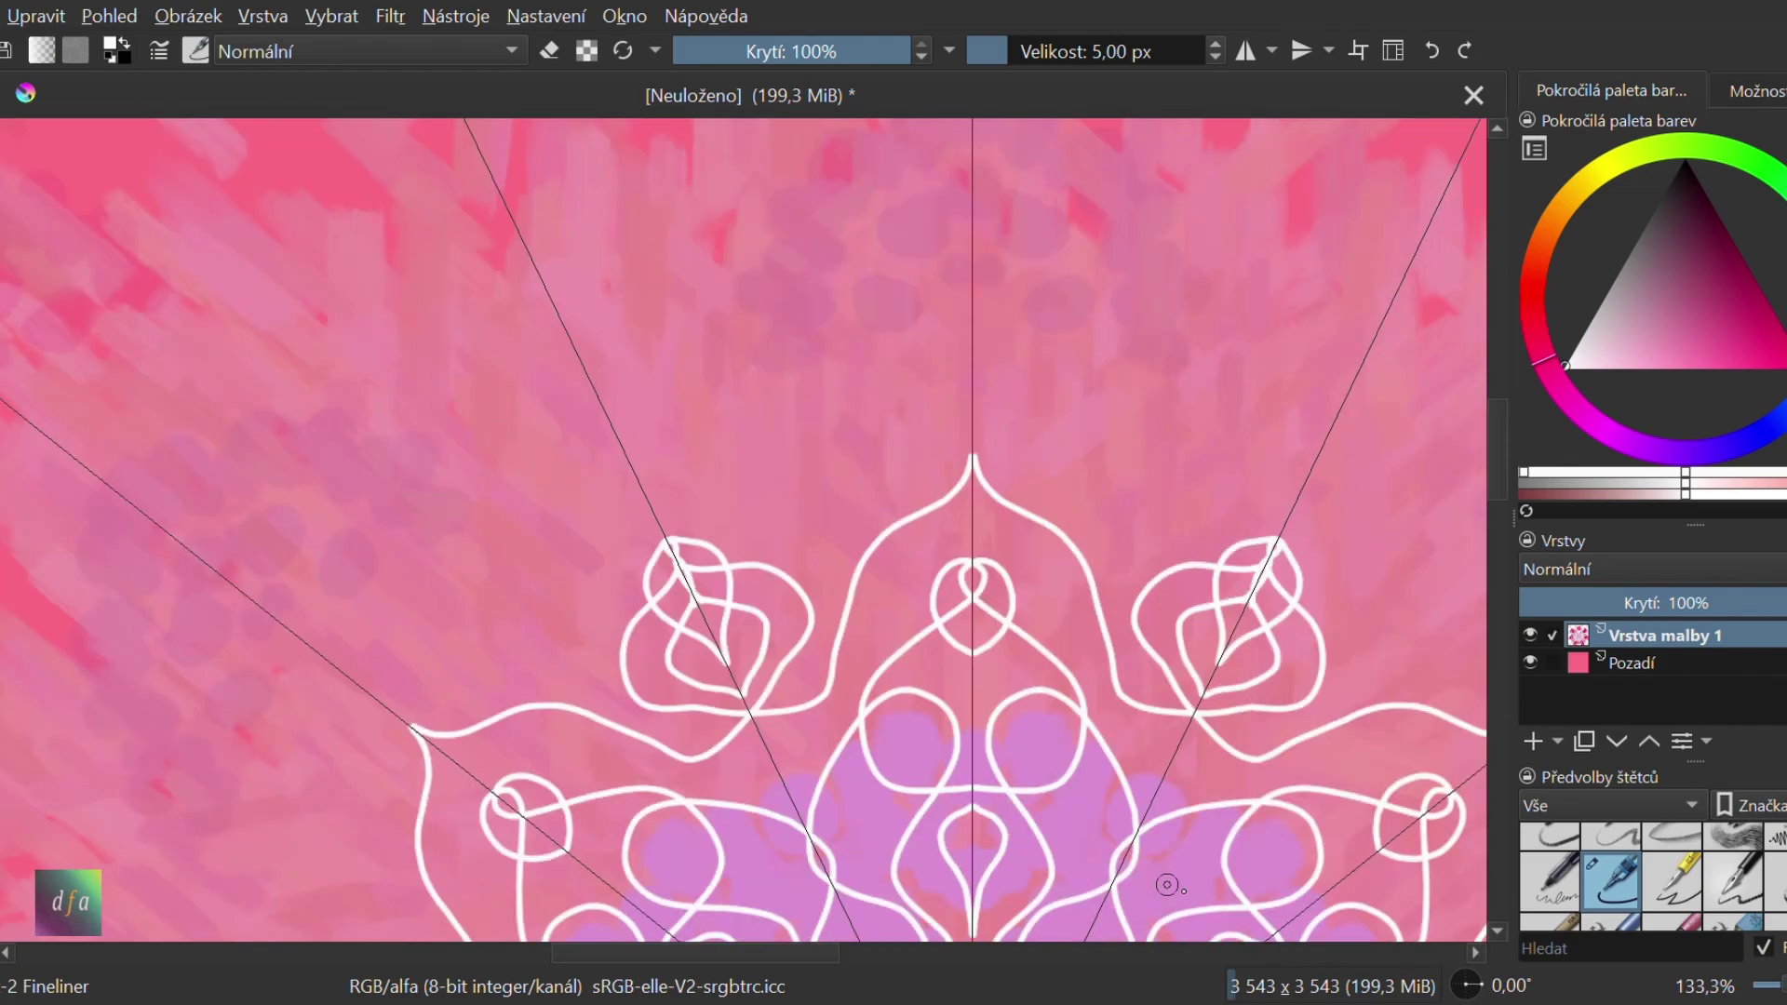
scroll(1168, 884, "up", 1)
scroll(937, 419, "up", 2)
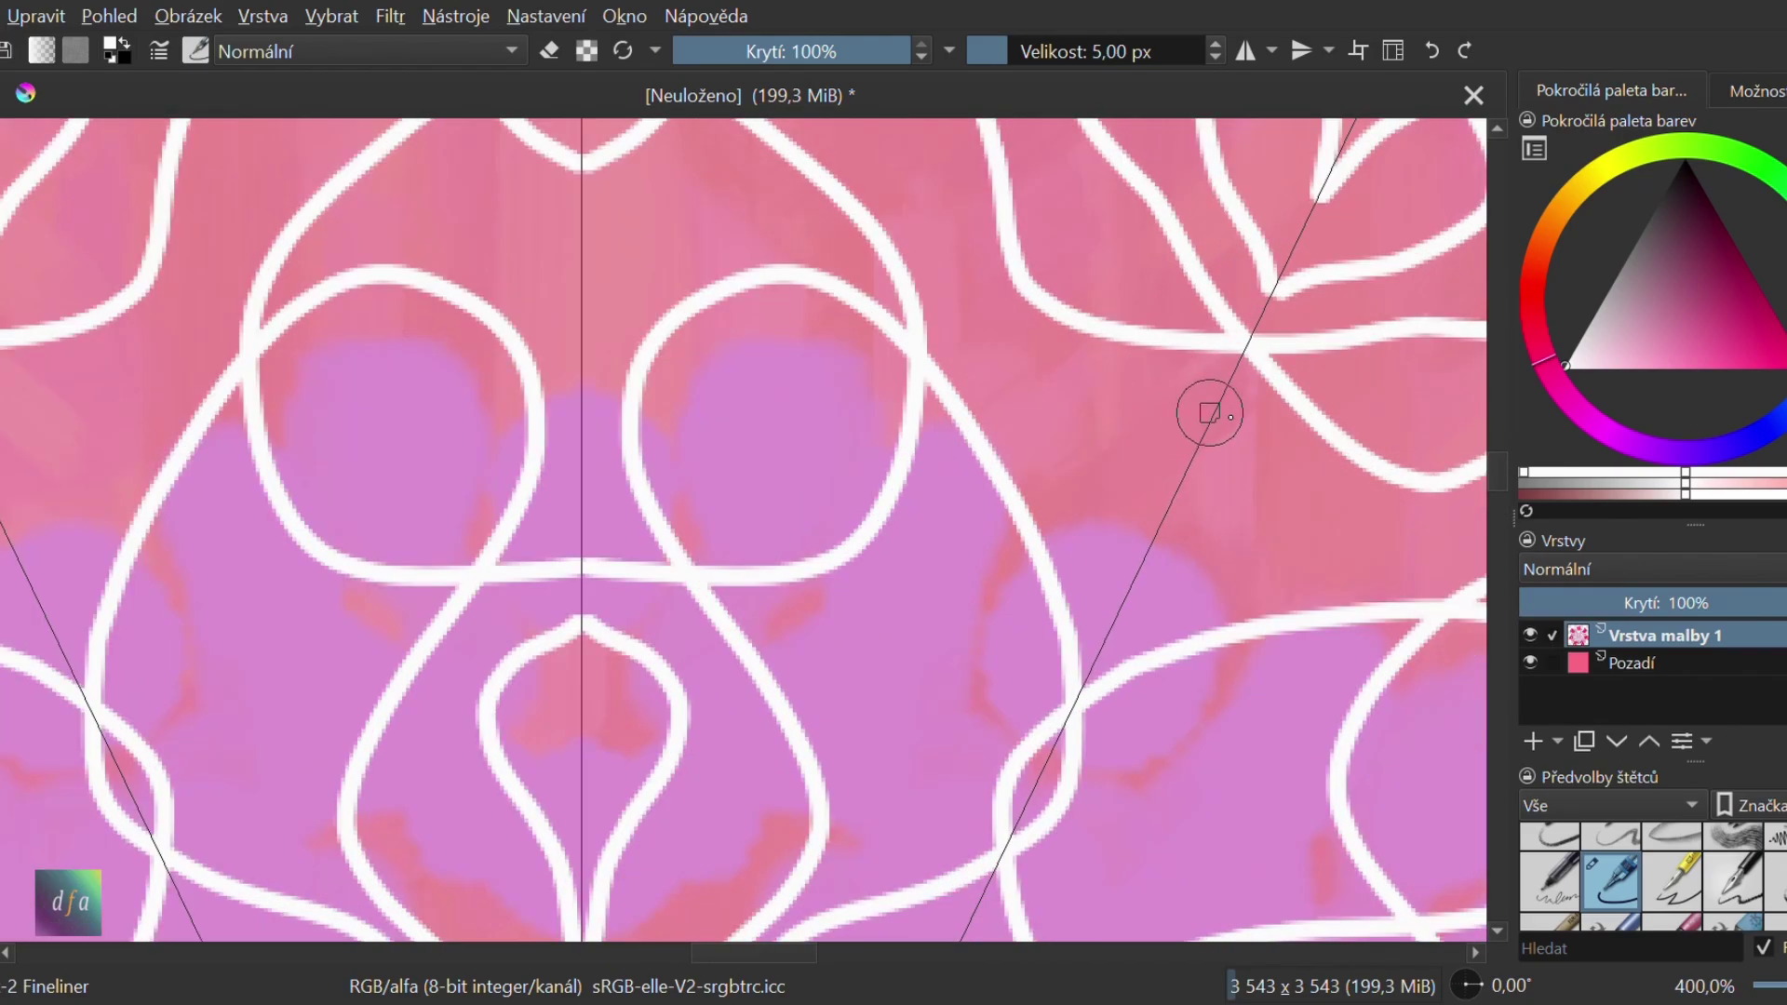
mouse_move(1209, 413)
left_mouse_down()
mouse_move(1225, 387)
mouse_move(1129, 499)
mouse_move(1144, 530)
left_mouse_up()
scroll(1364, 273, "down", 3)
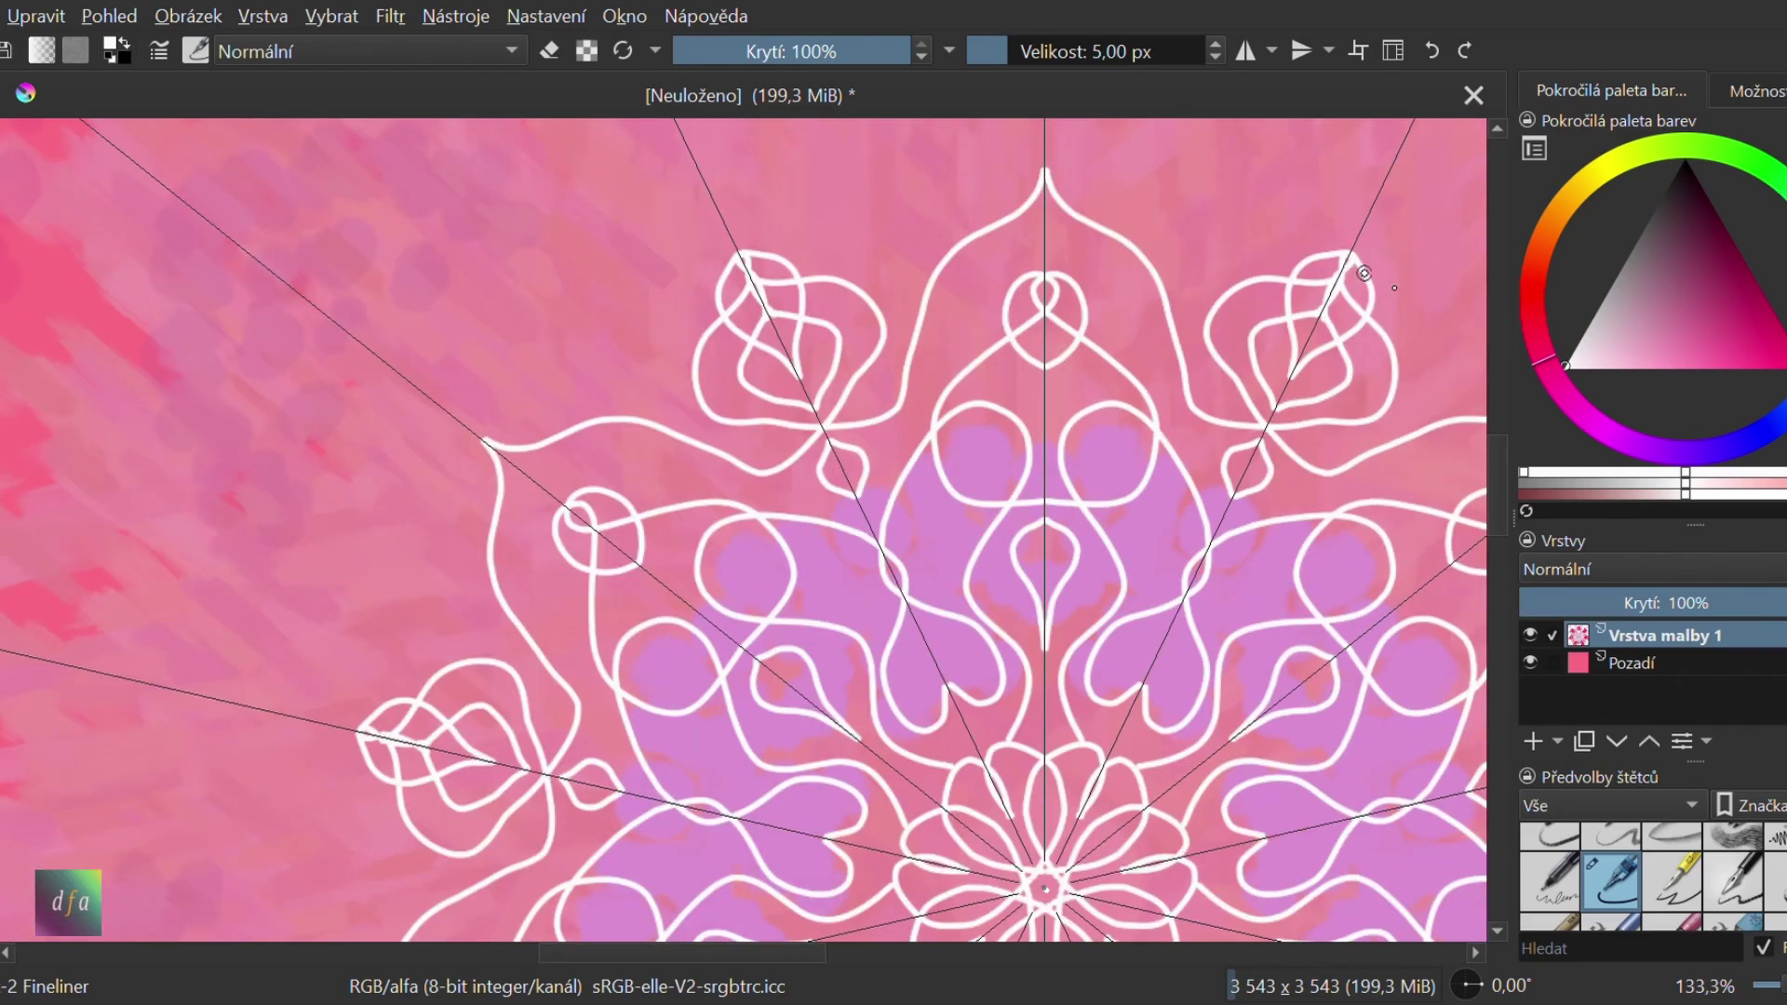
Draw a mirrored pair of slim teardrop loops inside the tip of each pointed arch
scroll(1260, 378, "up", 3)
mouse_move(1263, 350)
left_mouse_down()
mouse_move(1156, 419)
mouse_move(1077, 536)
mouse_move(1117, 574)
mouse_move(1208, 393)
mouse_move(1288, 351)
left_mouse_up()
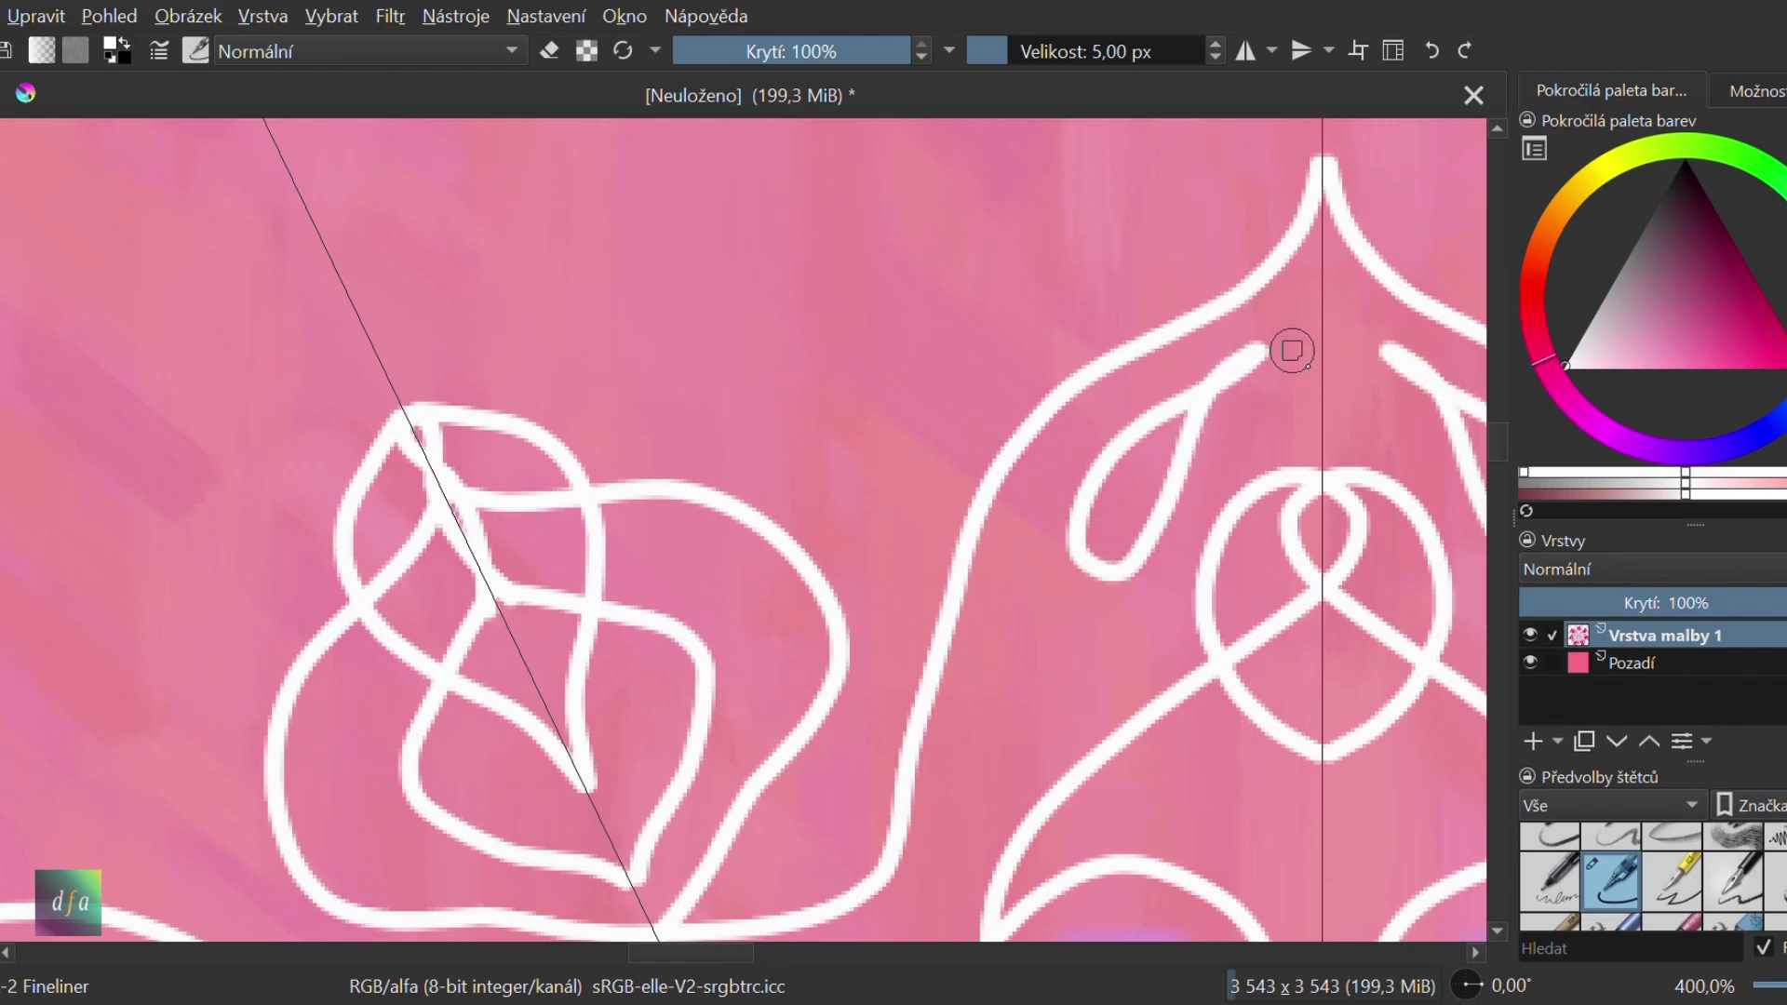
scroll(1280, 410, "down", 3)
scroll(1260, 538, "down", 1)
left_click_drag(651, 956, 754, 968)
scroll(861, 511, "down", 2)
left_click_drag(1499, 522, 1501, 566)
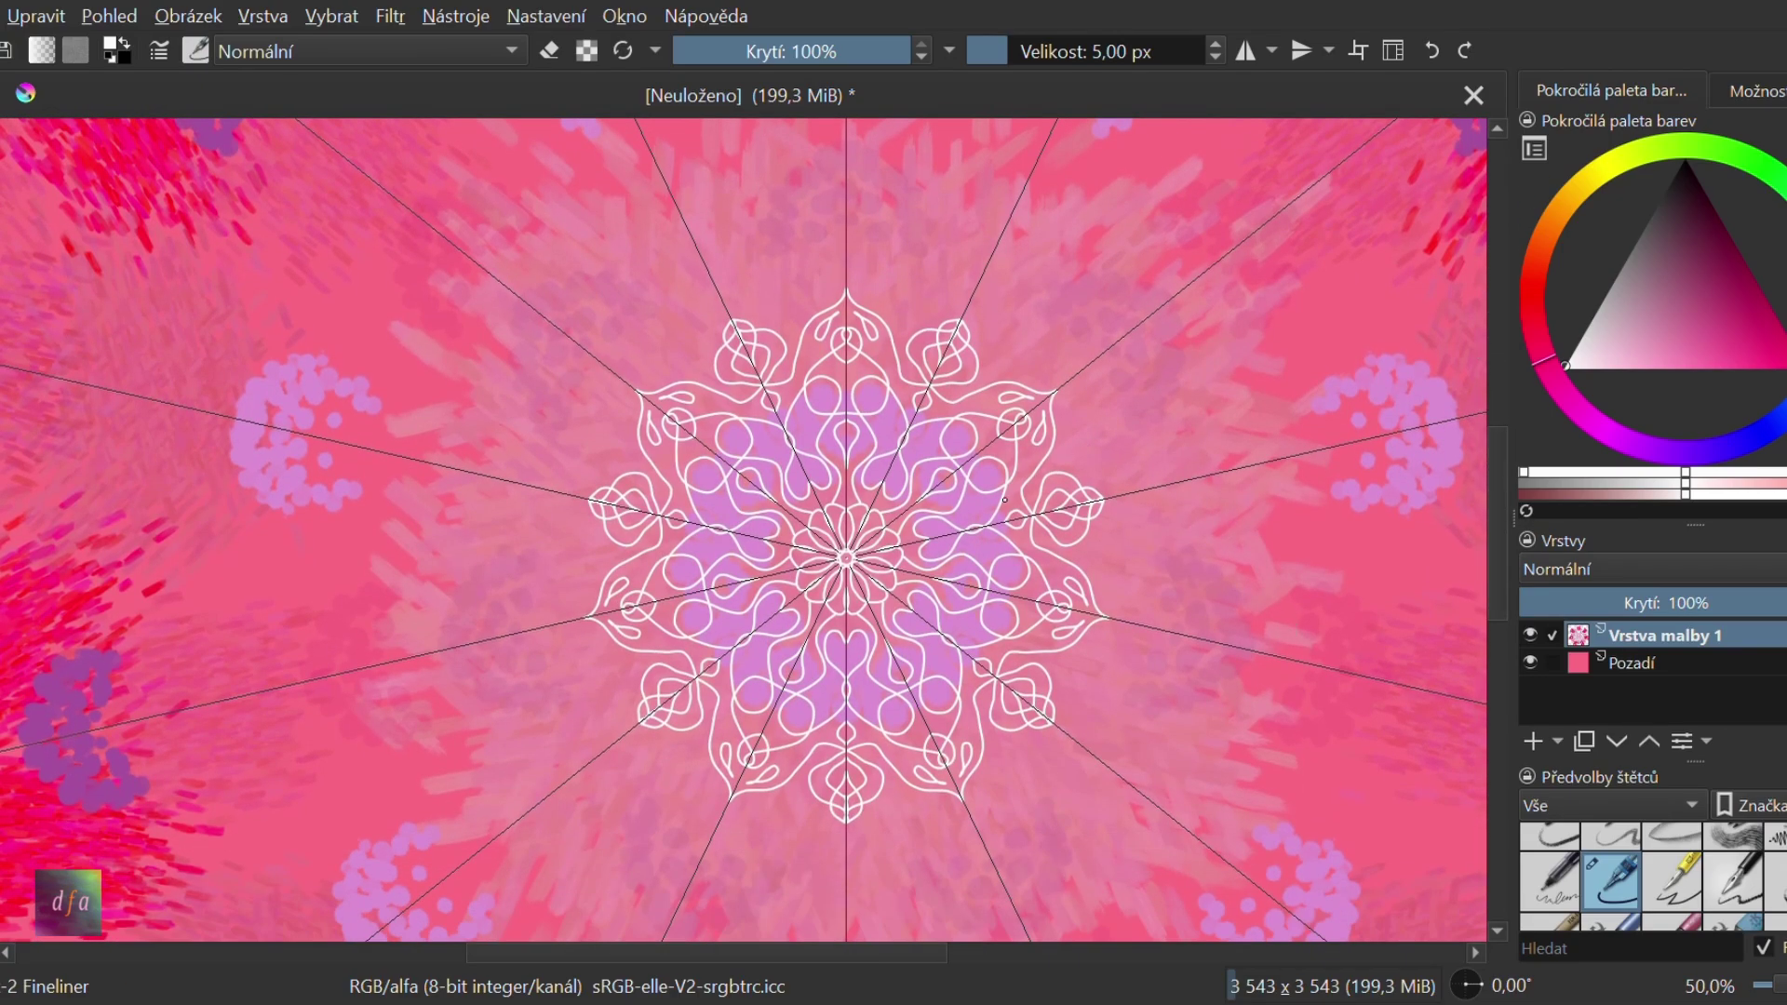
Cap each arch tip with two nested pointed leaf shapes and join neighbouring caps with a curved line above the buds
scroll(891, 239, "up", 3)
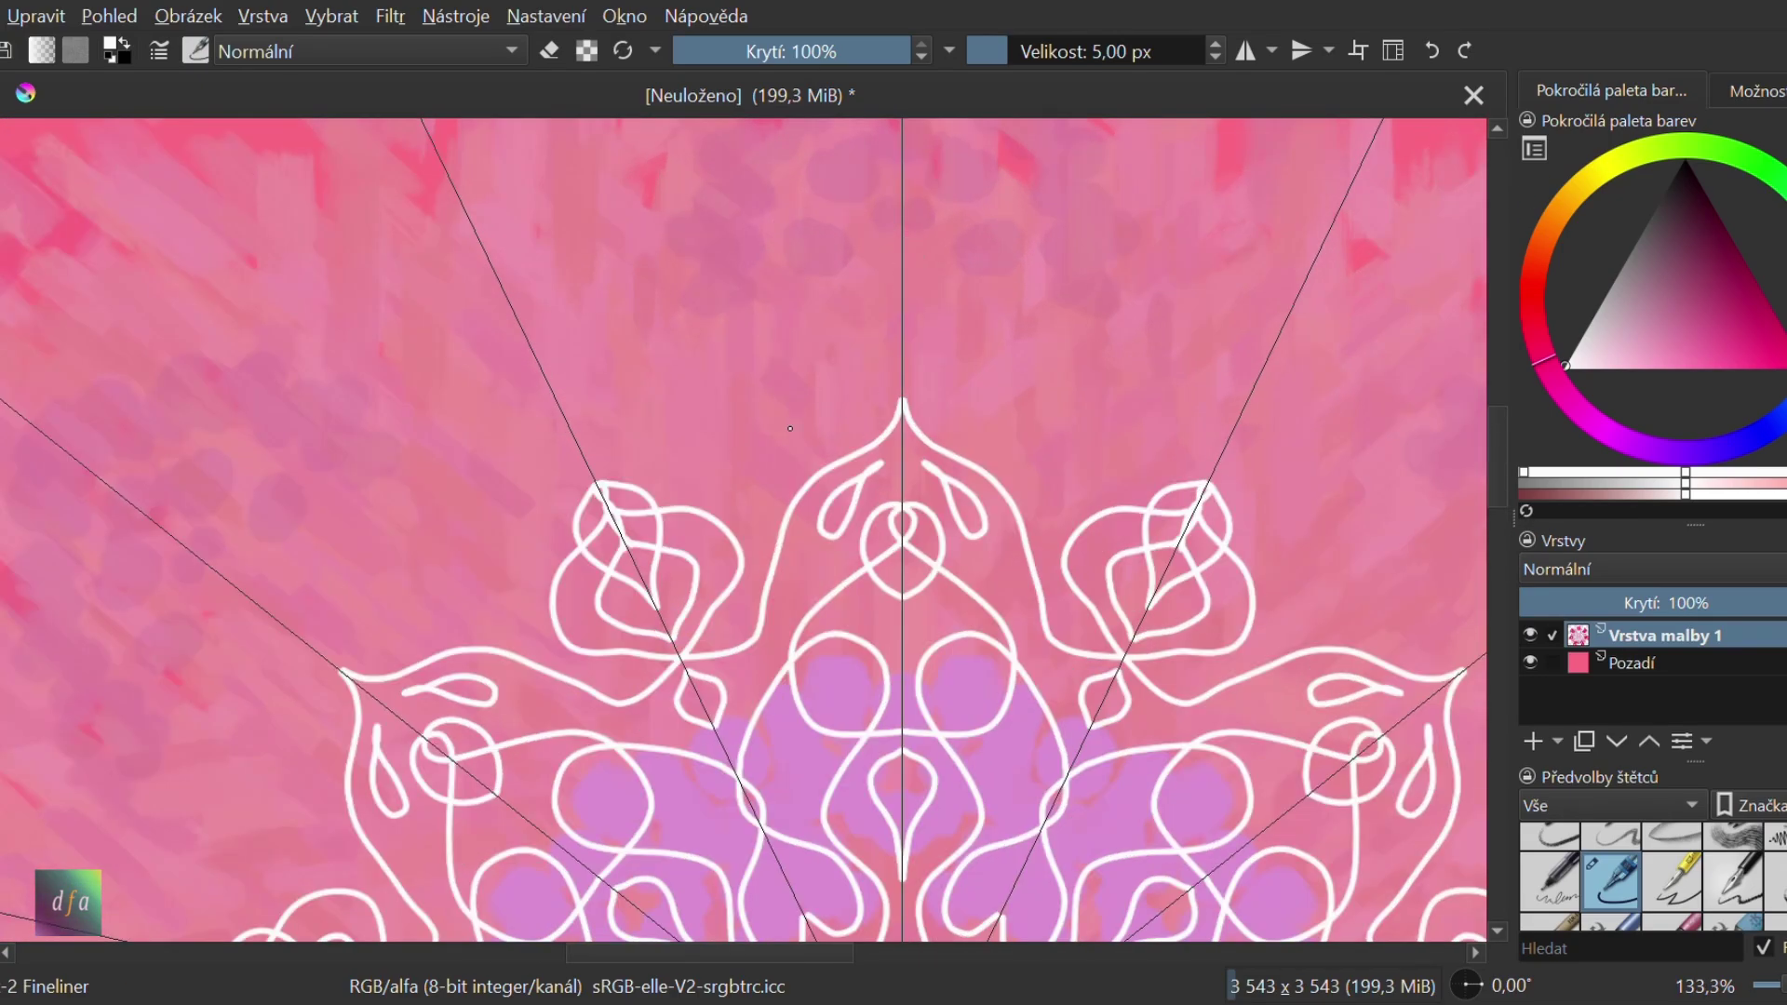
scroll(898, 355, "up", 1)
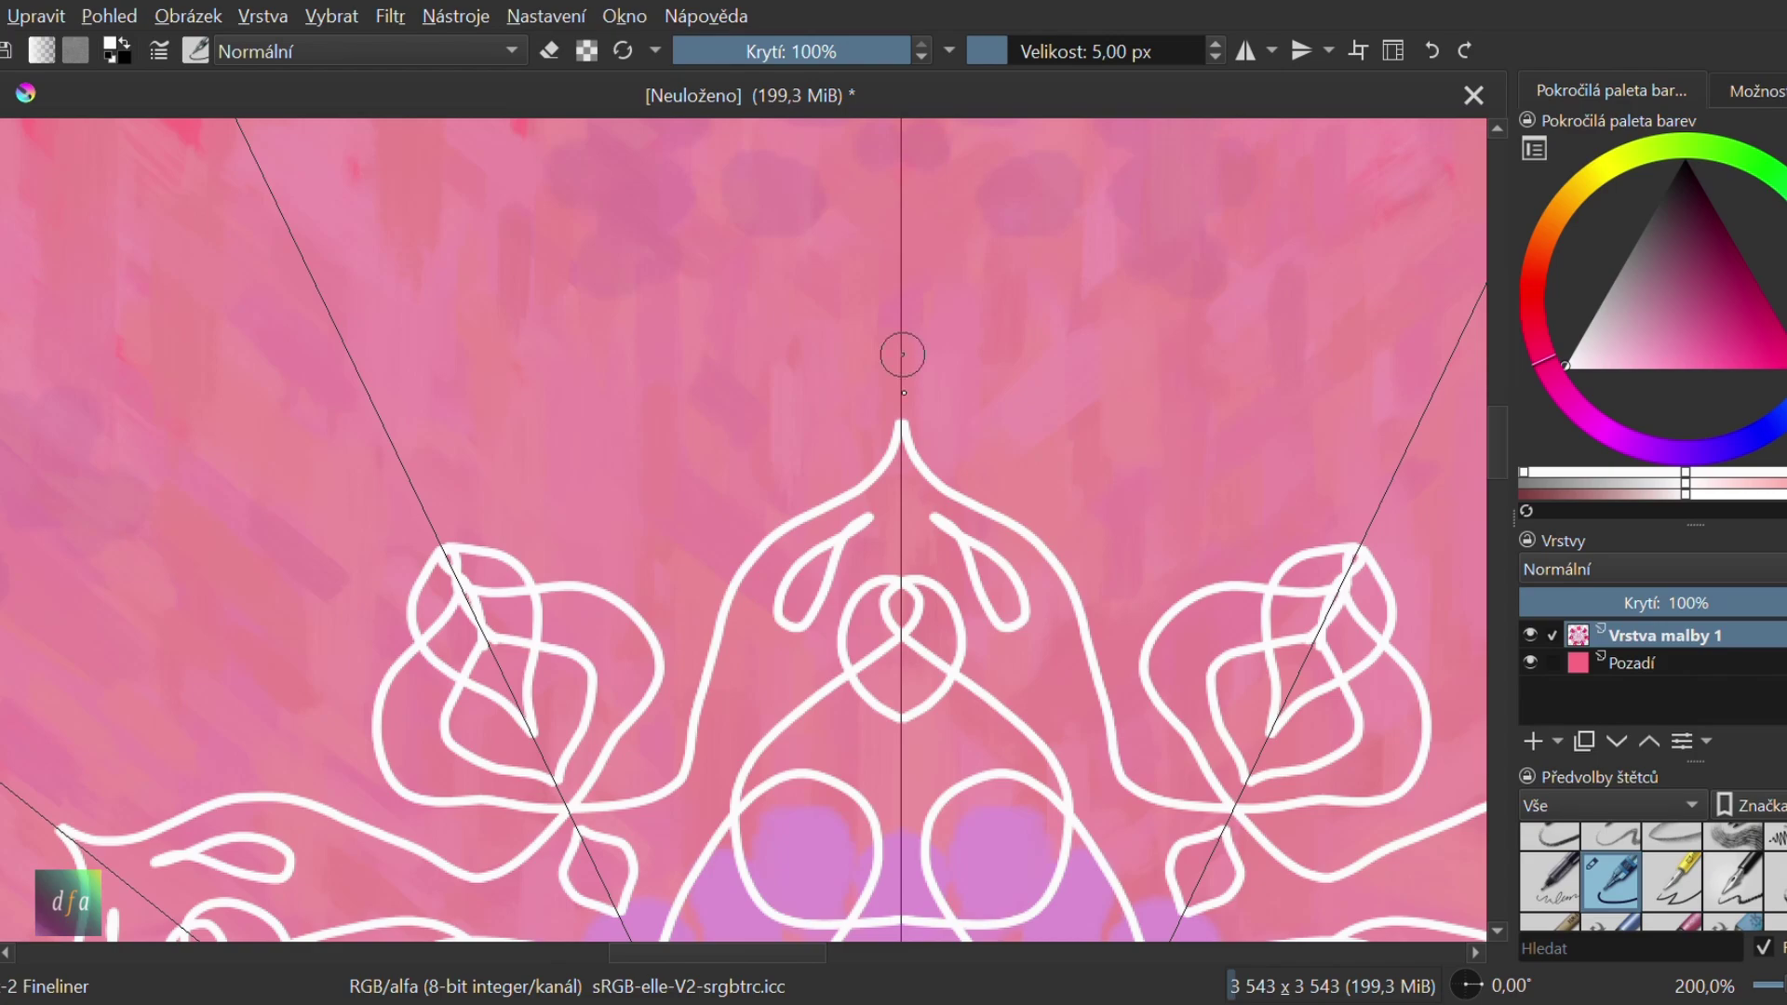
mouse_move(902, 354)
left_mouse_down()
mouse_move(822, 428)
mouse_move(793, 501)
left_mouse_up()
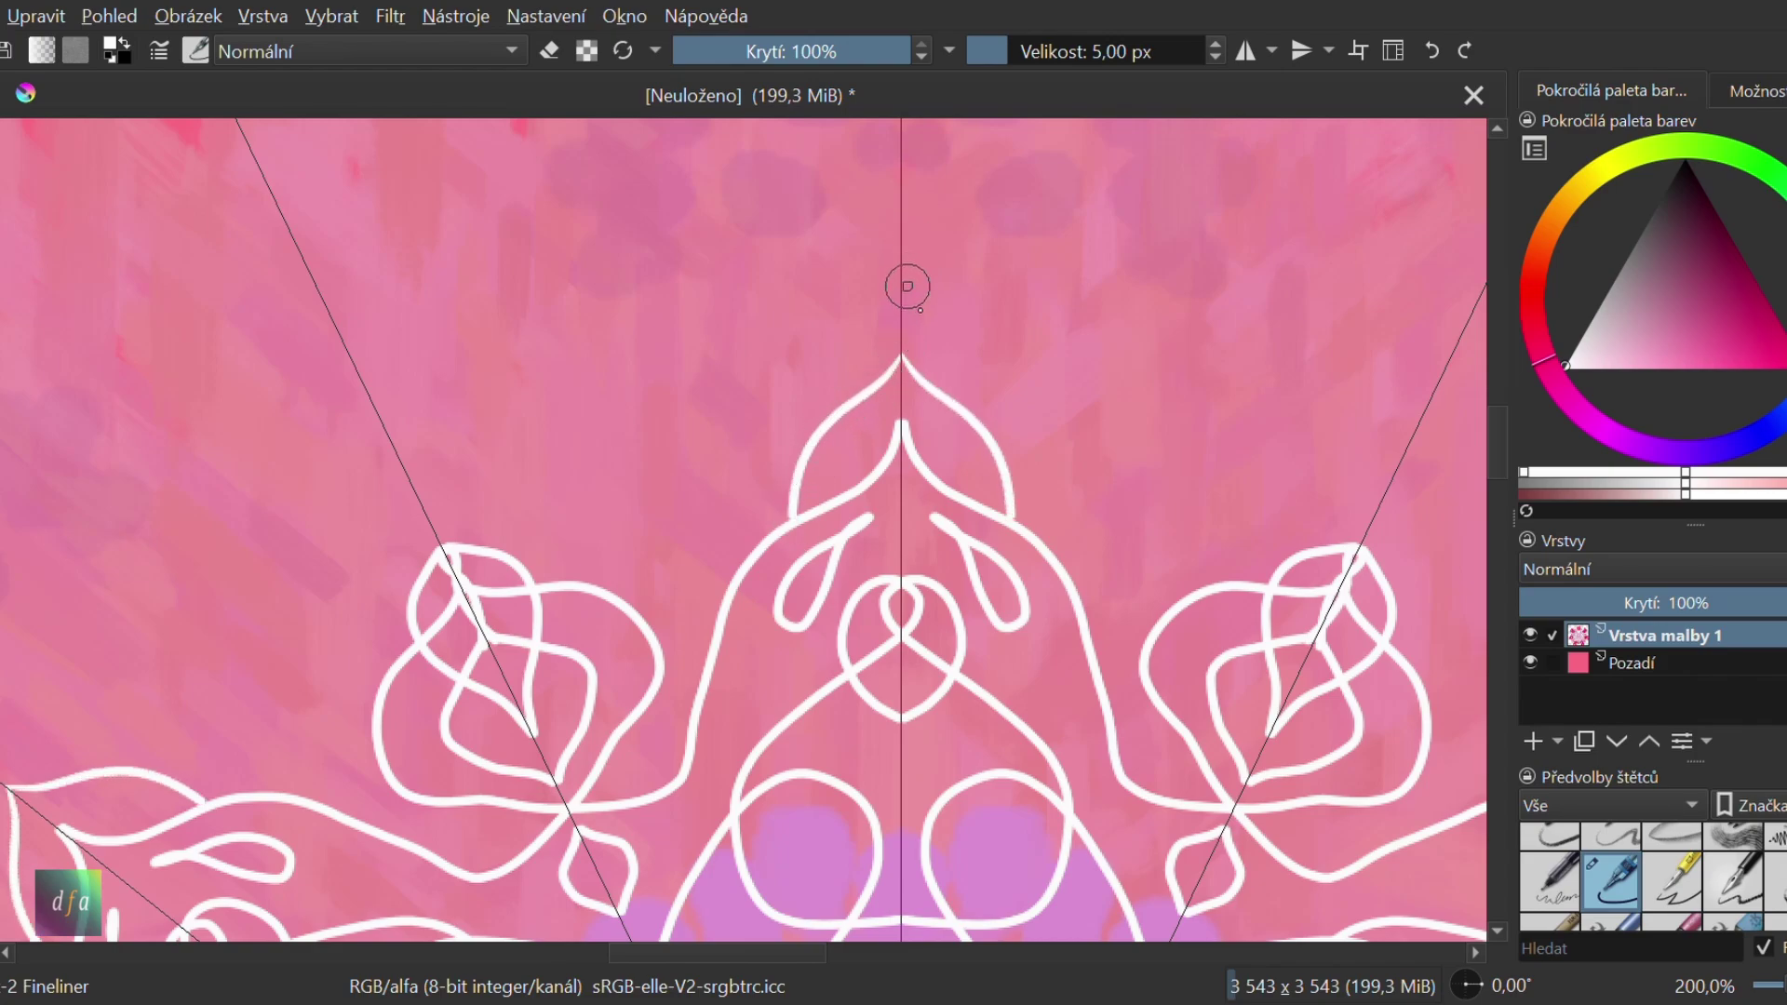
mouse_move(901, 303)
left_mouse_down()
mouse_move(818, 367)
mouse_move(781, 471)
mouse_move(789, 505)
mouse_move(686, 451)
mouse_move(400, 466)
mouse_move(349, 513)
mouse_move(379, 415)
mouse_move(465, 479)
left_mouse_up()
Add small scallops around the peaks of the joining lines and a small arch beside the foot of each leaf cap
scroll(349, 513, "up", 3)
scroll(832, 488, "down", 4)
scroll(1117, 439, "up", 3)
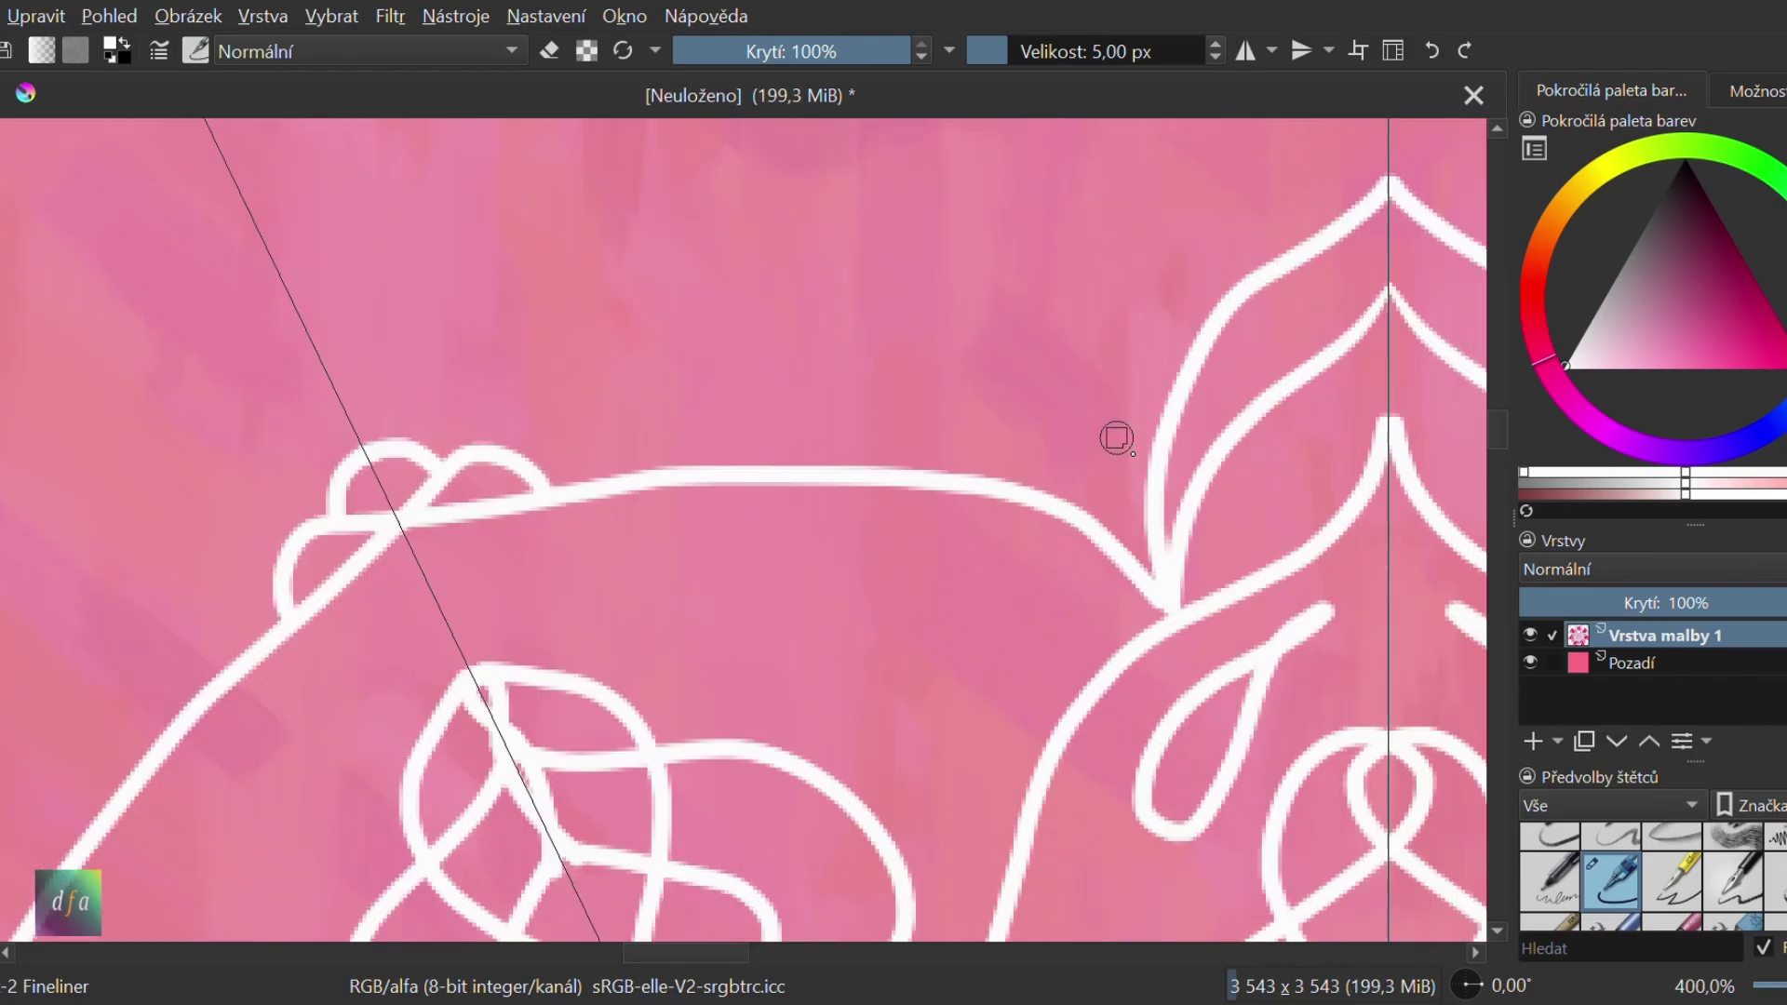
mouse_move(1031, 504)
left_mouse_down()
mouse_move(1072, 441)
mouse_move(1163, 432)
left_mouse_up()
scroll(1163, 432, "down", 5)
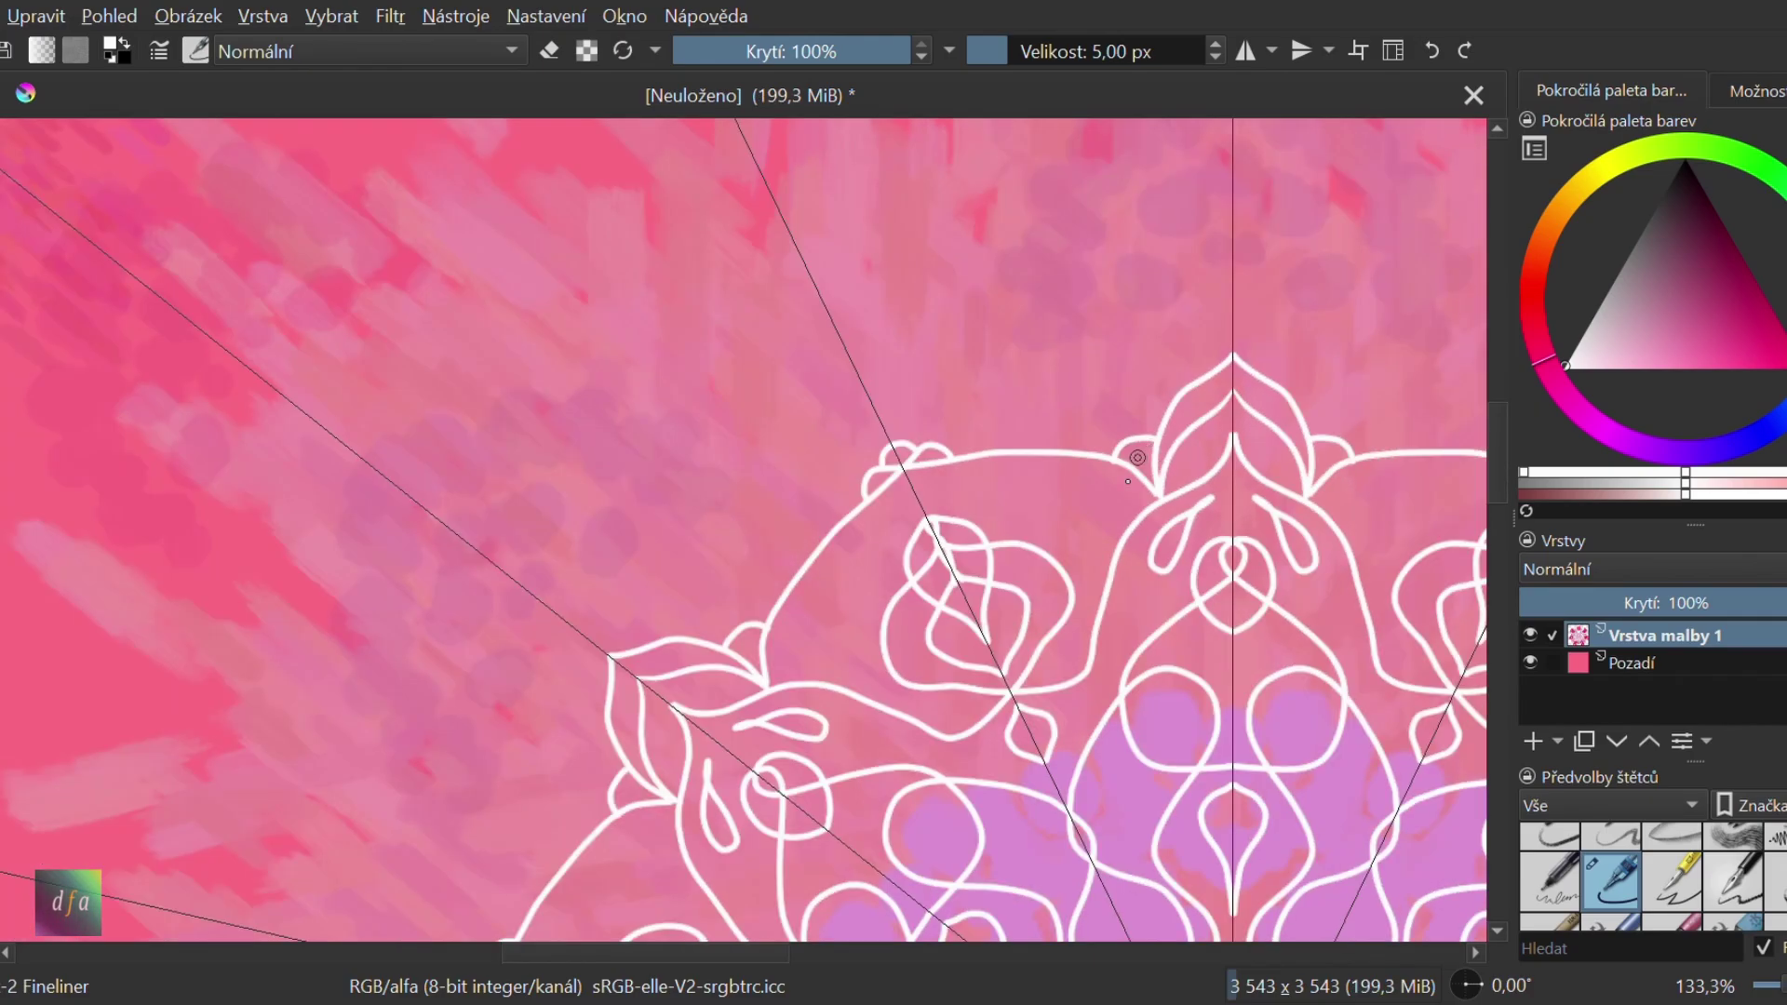
Try hanging a row of rounded loops along the inside of the joining lines, and undo the attempts
scroll(1172, 477, "up", 5)
mouse_move(844, 346)
left_mouse_down()
mouse_move(856, 504)
mouse_move(946, 398)
mouse_move(949, 355)
mouse_move(965, 504)
mouse_move(1115, 495)
mouse_move(1141, 347)
mouse_move(1147, 457)
mouse_move(1264, 518)
mouse_move(1310, 417)
mouse_move(1182, 354)
left_mouse_up()
scroll(1258, 455, "down", 5)
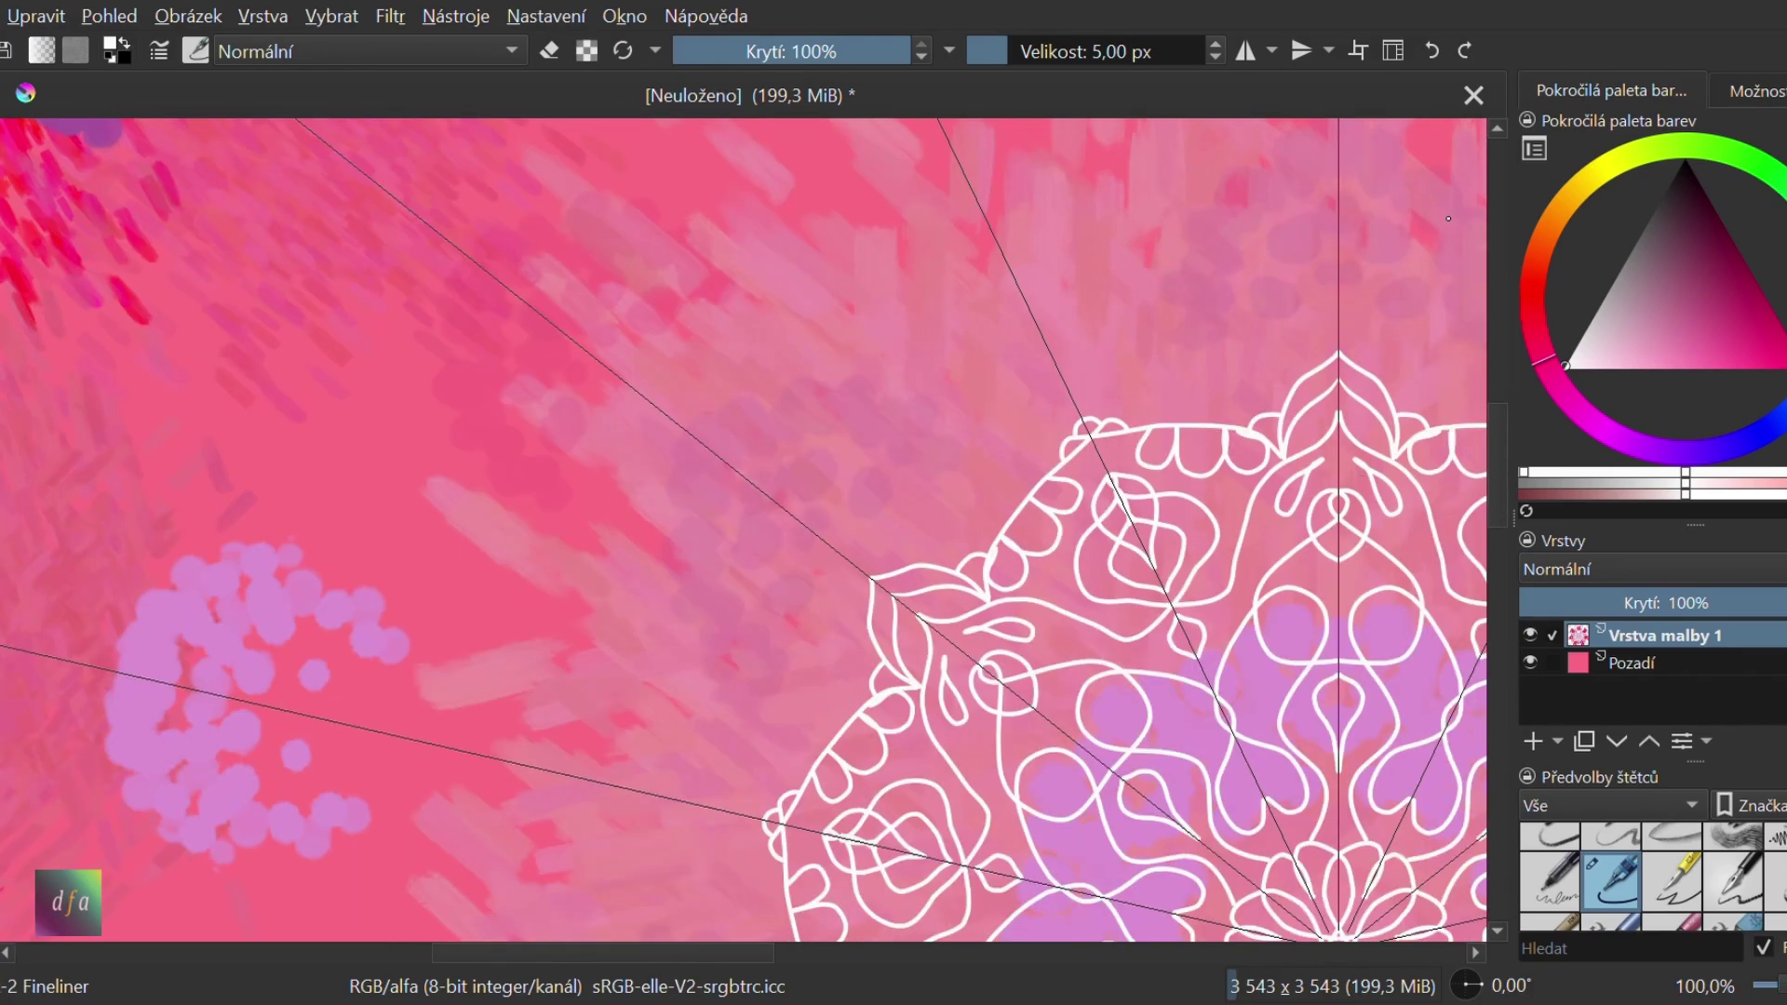
left_click(1433, 50)
scroll(1326, 379, "up", 5)
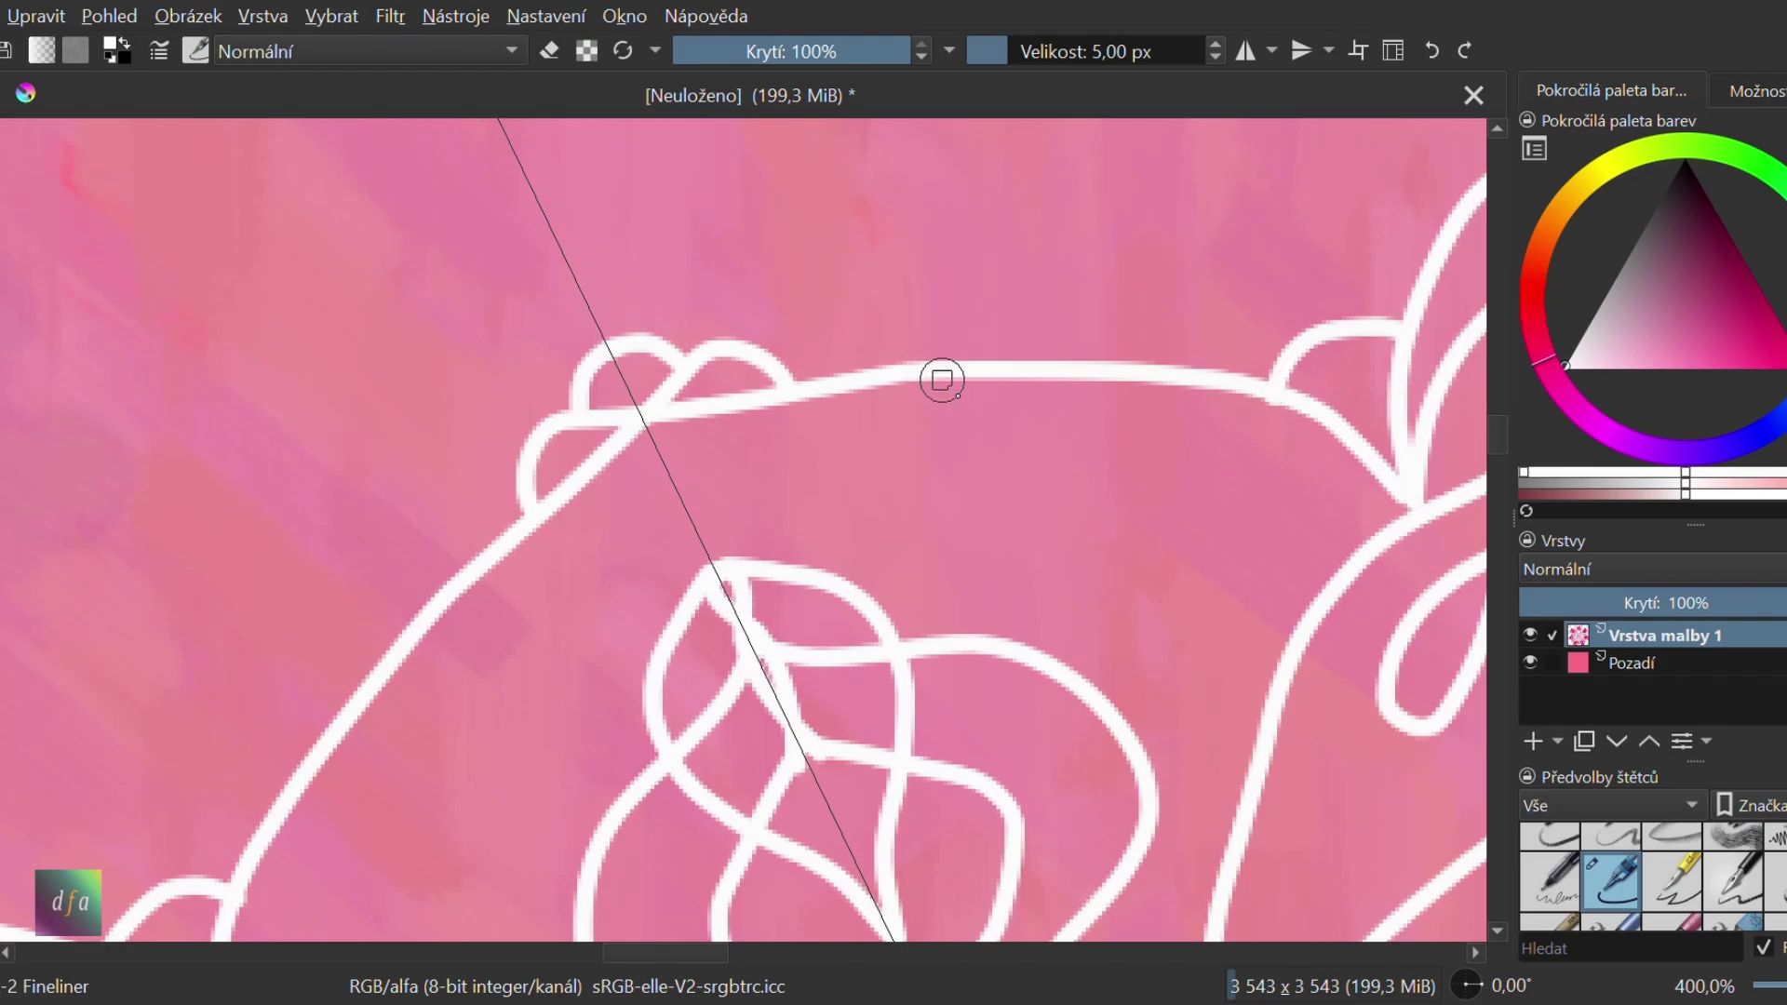
mouse_move(942, 380)
left_mouse_down()
mouse_move(829, 502)
mouse_move(964, 366)
mouse_move(963, 451)
mouse_move(1041, 535)
mouse_move(1146, 410)
mouse_move(1143, 385)
mouse_move(1168, 445)
mouse_move(1305, 511)
mouse_move(1309, 408)
left_mouse_up()
left_click(1433, 51)
scroll(1282, 400, "down", 3)
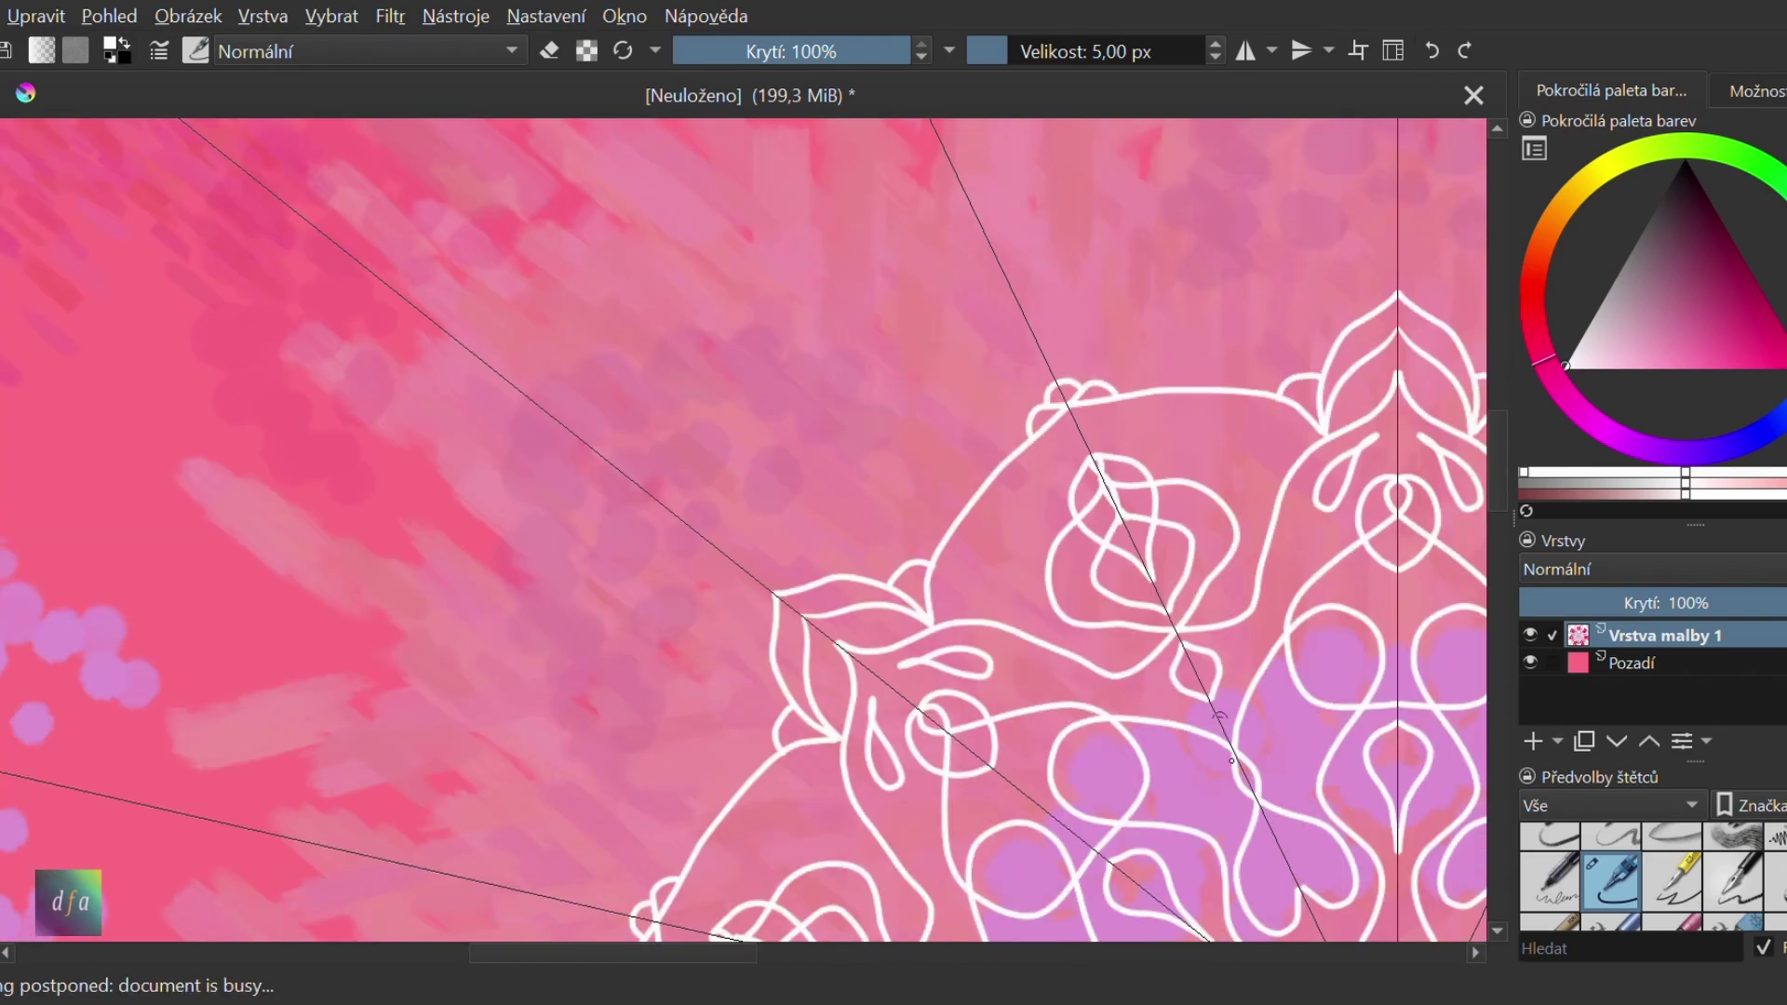
Draw a curved line from each small arch beside the leaf caps down to the side of the bud
left_click_drag(620, 958, 679, 959)
scroll(752, 168, "up", 2)
scroll(1216, 777, "down", 1)
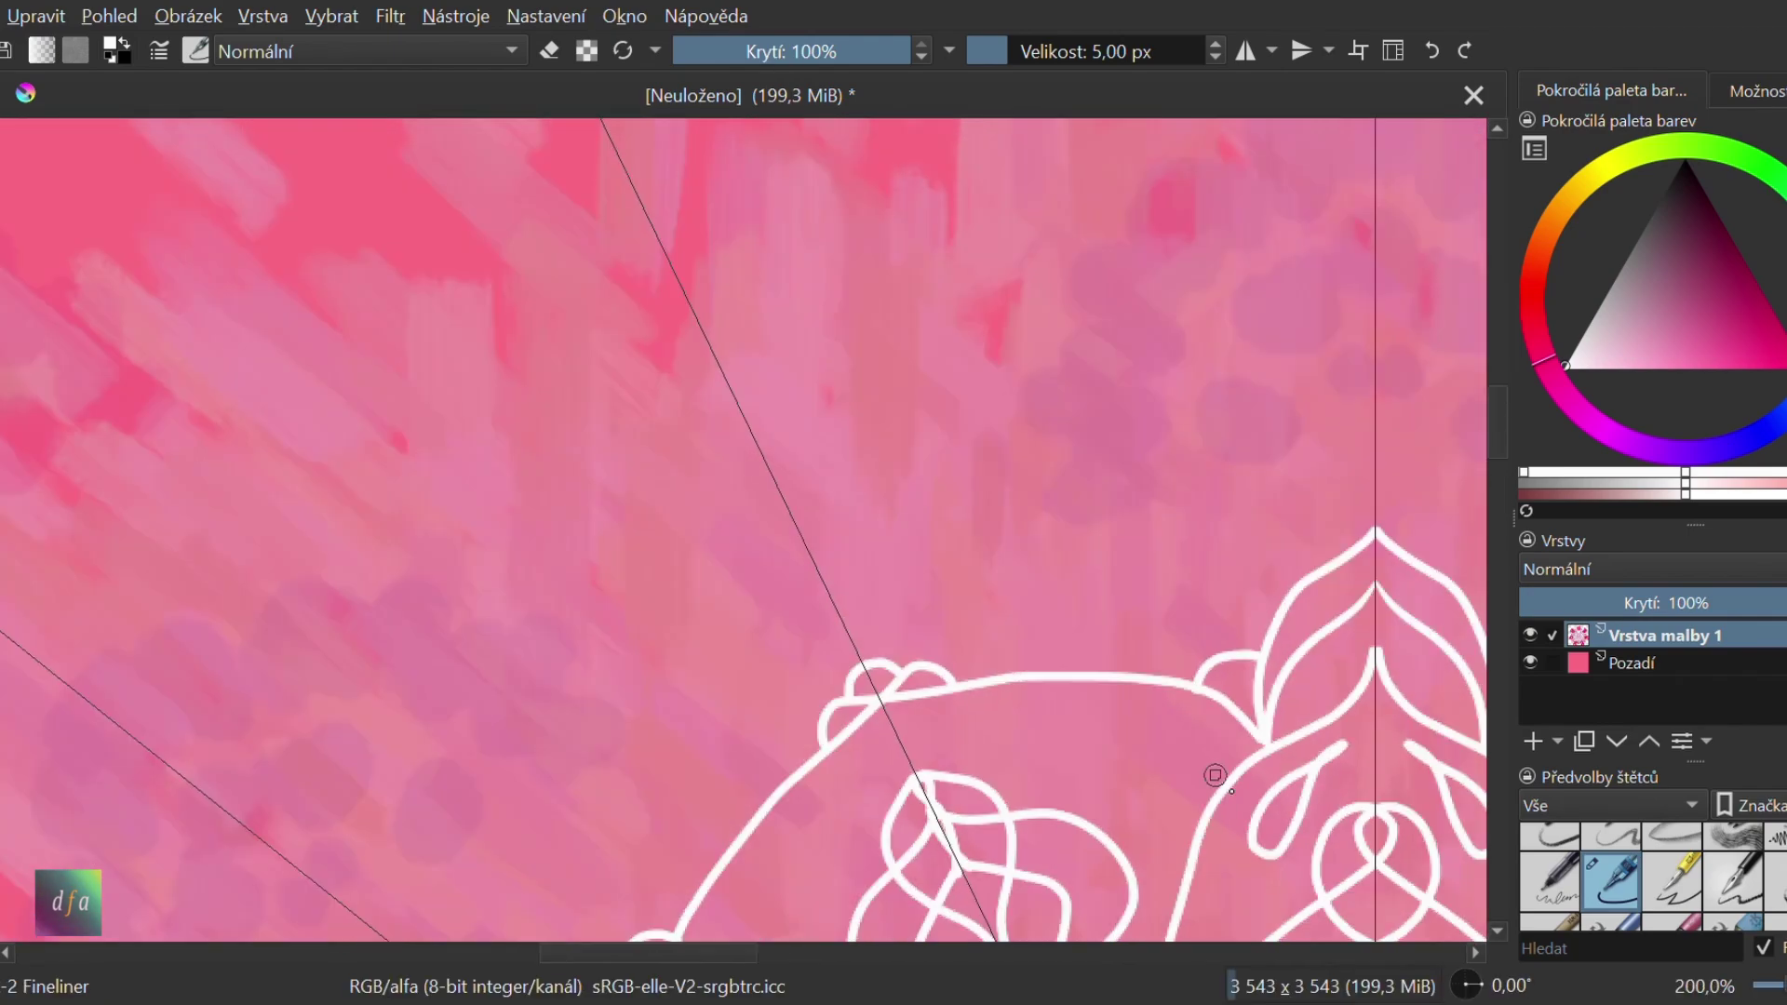
mouse_move(1495, 414)
left_mouse_down()
mouse_move(1496, 490)
mouse_move(1494, 435)
left_mouse_up()
scroll(1211, 507, "up", 1)
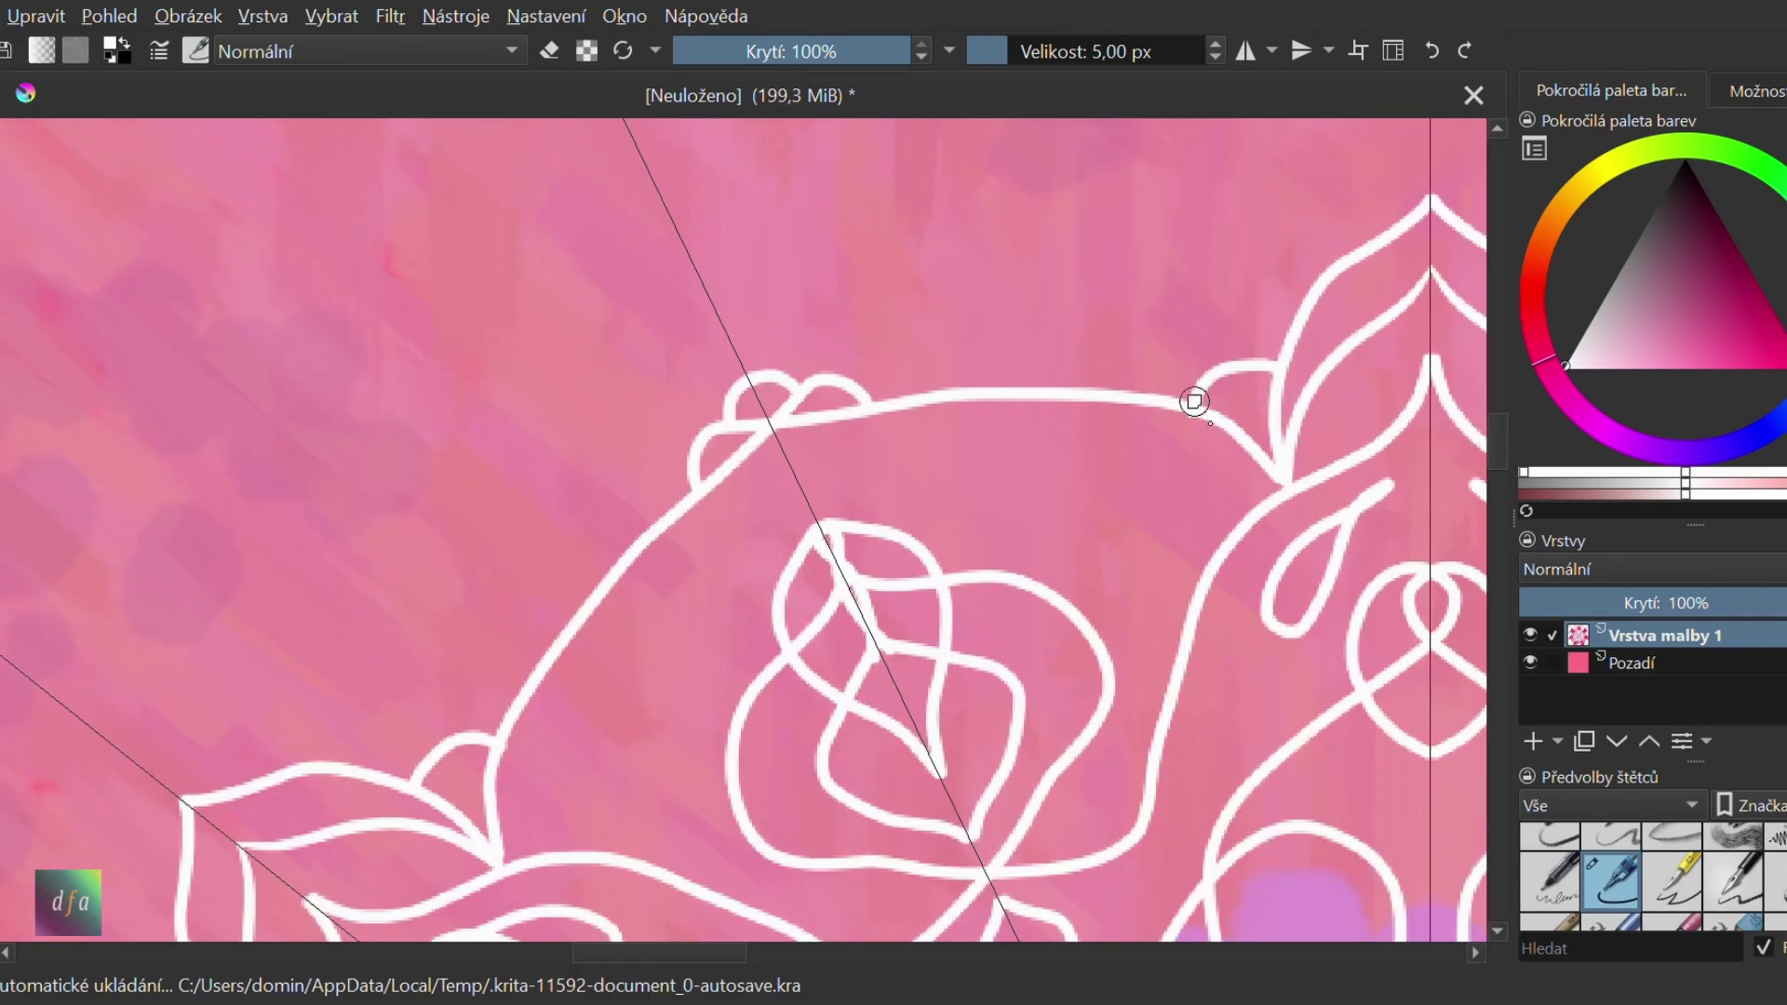
mouse_move(1195, 402)
left_mouse_down()
mouse_move(1145, 464)
mouse_move(1081, 623)
left_mouse_up()
scroll(1181, 572, "down", 4)
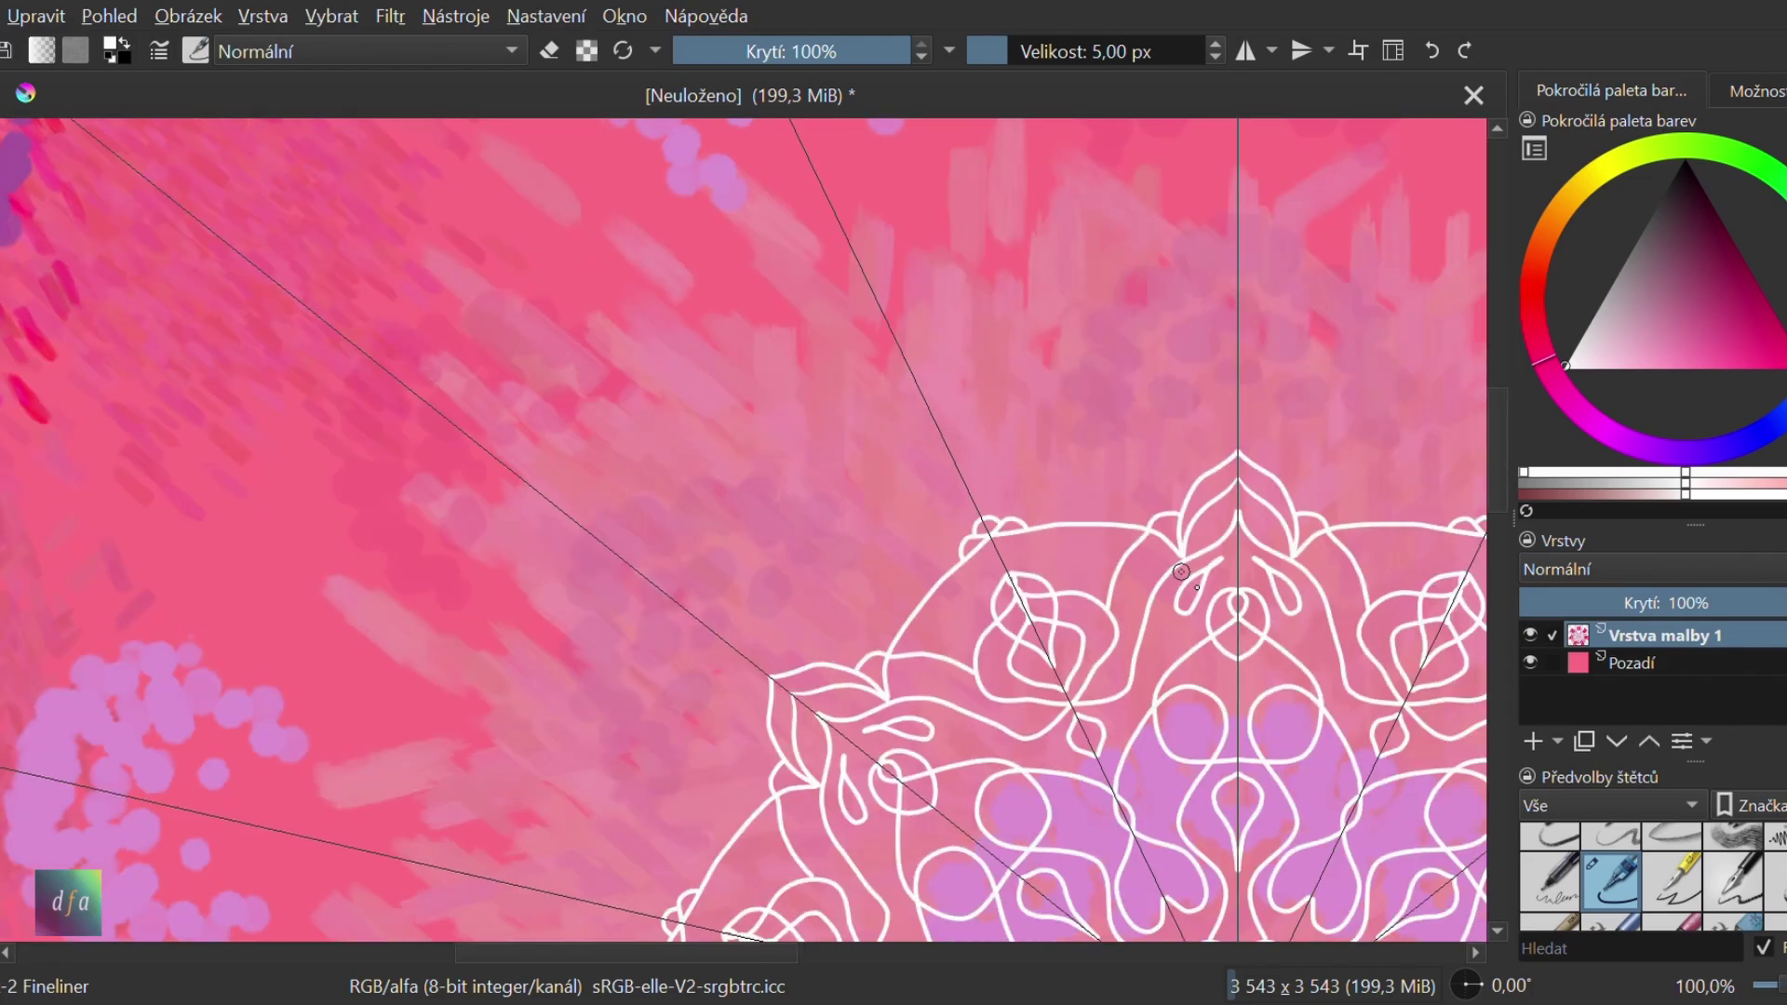
Draw a teardrop loop on each side above the buds and a small looped bow between each bud and its scallops
scroll(1287, 474, "up", 1)
scroll(932, 680, "up", 2)
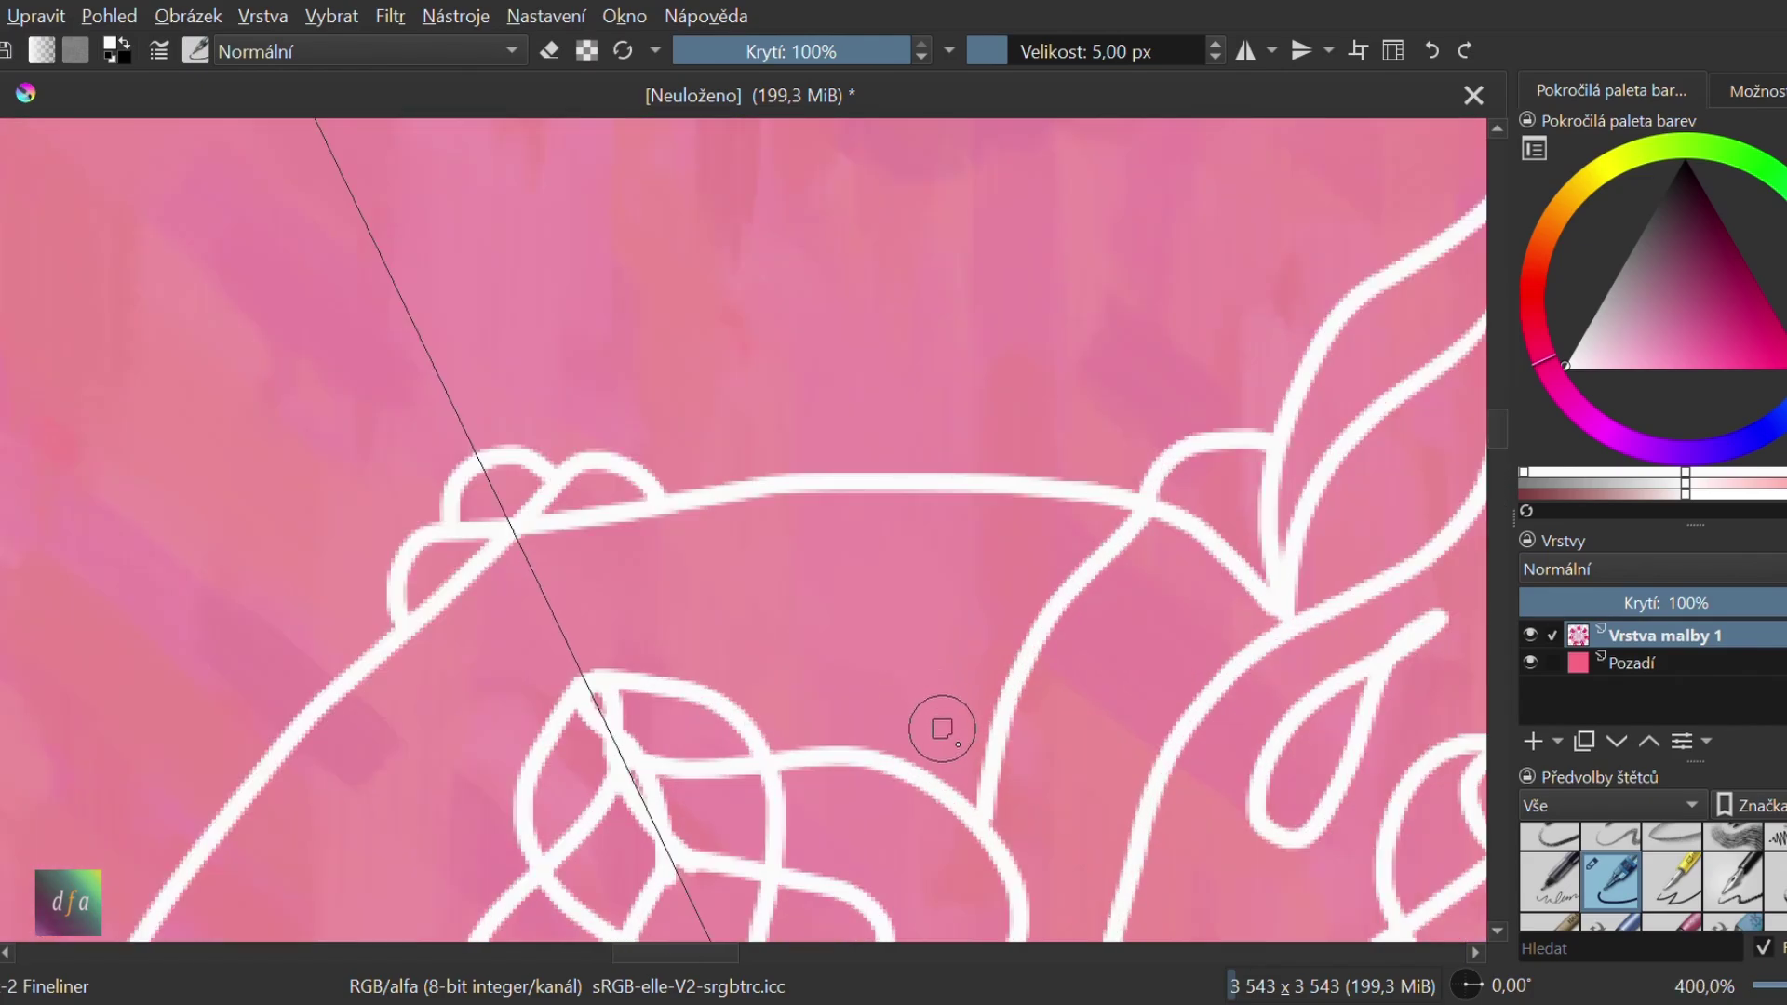
mouse_move(938, 729)
left_mouse_down()
mouse_move(771, 631)
mouse_move(849, 558)
mouse_move(944, 633)
mouse_move(942, 730)
left_mouse_up()
scroll(942, 730, "down", 3)
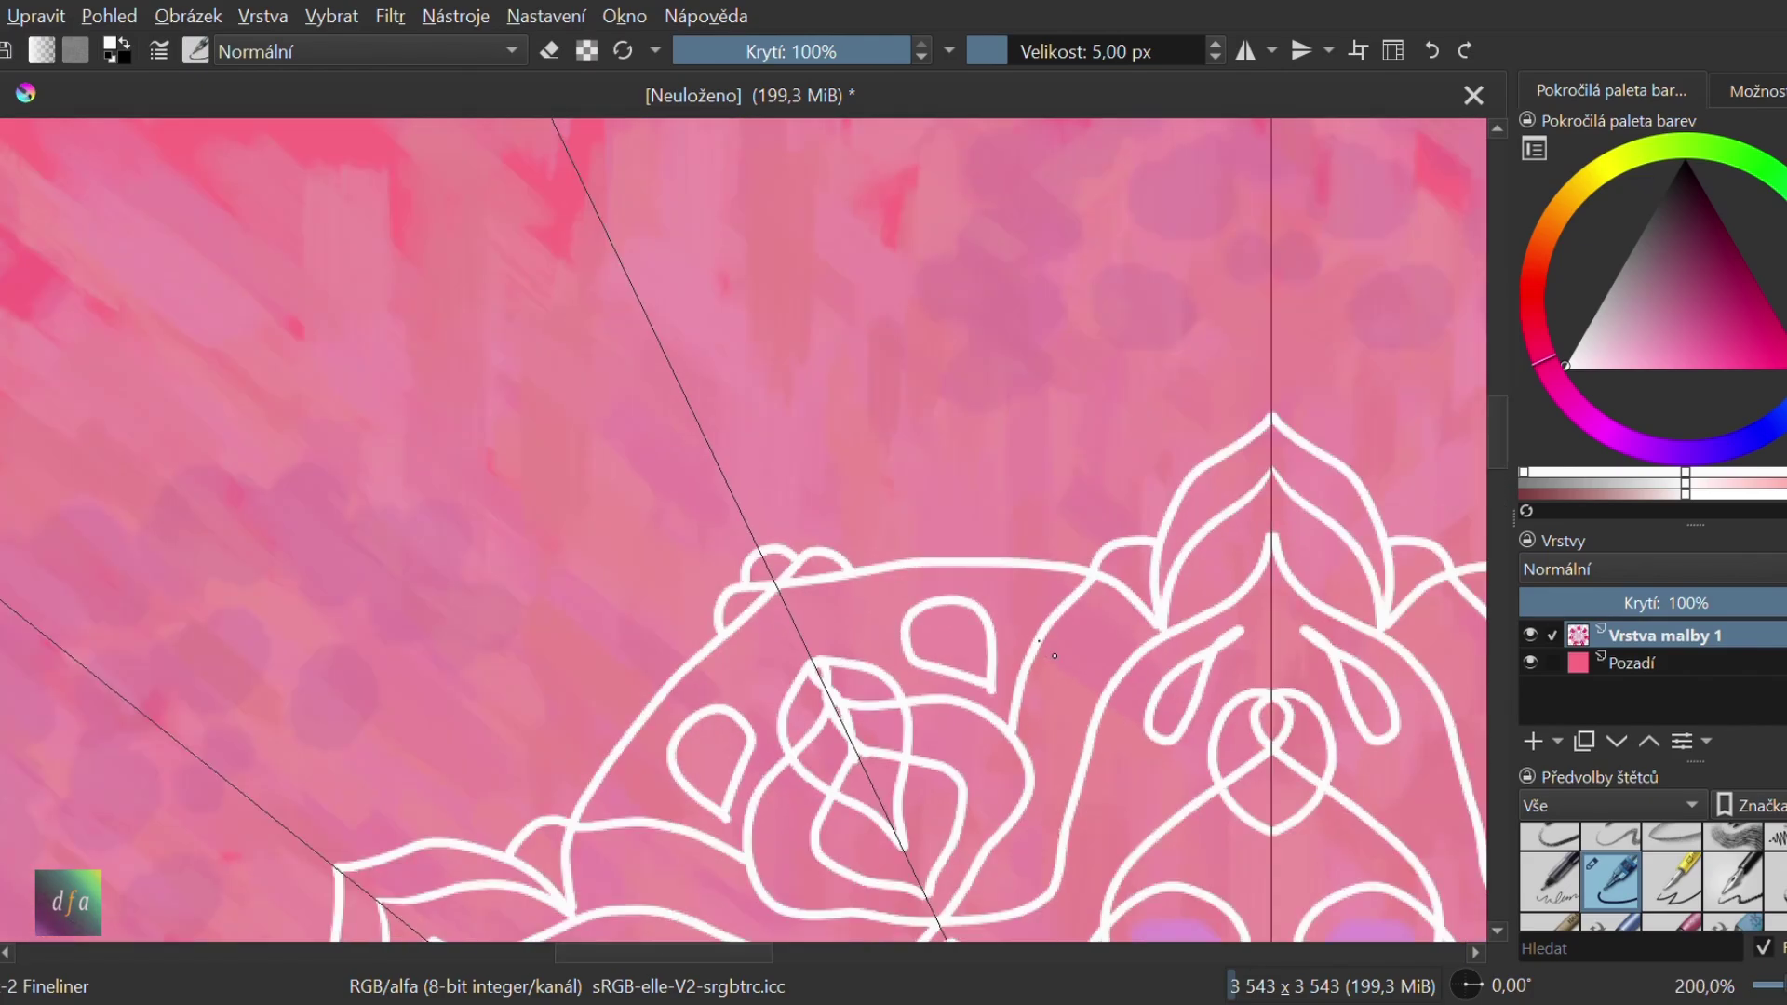
scroll(811, 643, "up", 3)
mouse_move(774, 580)
left_mouse_down()
mouse_move(738, 670)
mouse_move(801, 654)
left_mouse_up()
scroll(804, 647, "down", 3)
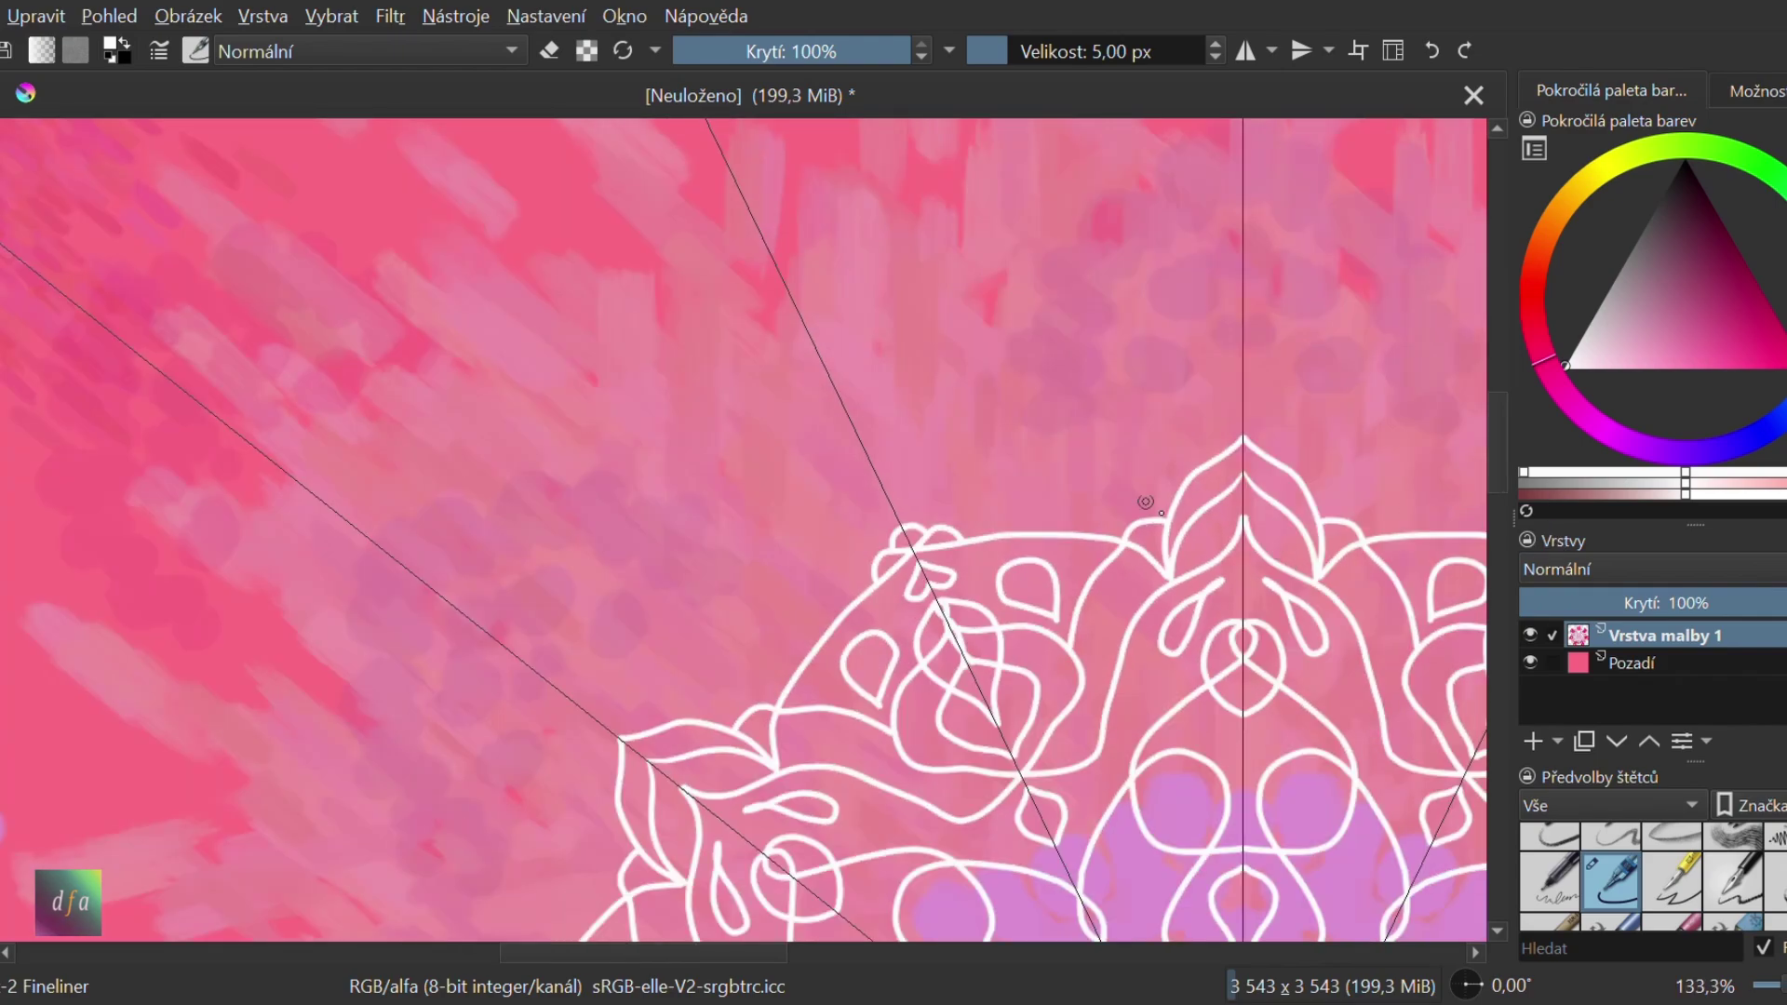
Draw large rounded lobes above the scallops, meeting in a point on the symmetry axis
scroll(1146, 502, "up", 1)
mouse_move(895, 614)
left_mouse_down()
mouse_move(1061, 530)
mouse_move(862, 447)
mouse_move(722, 450)
mouse_move(703, 473)
left_mouse_up()
scroll(902, 590, "up", 3)
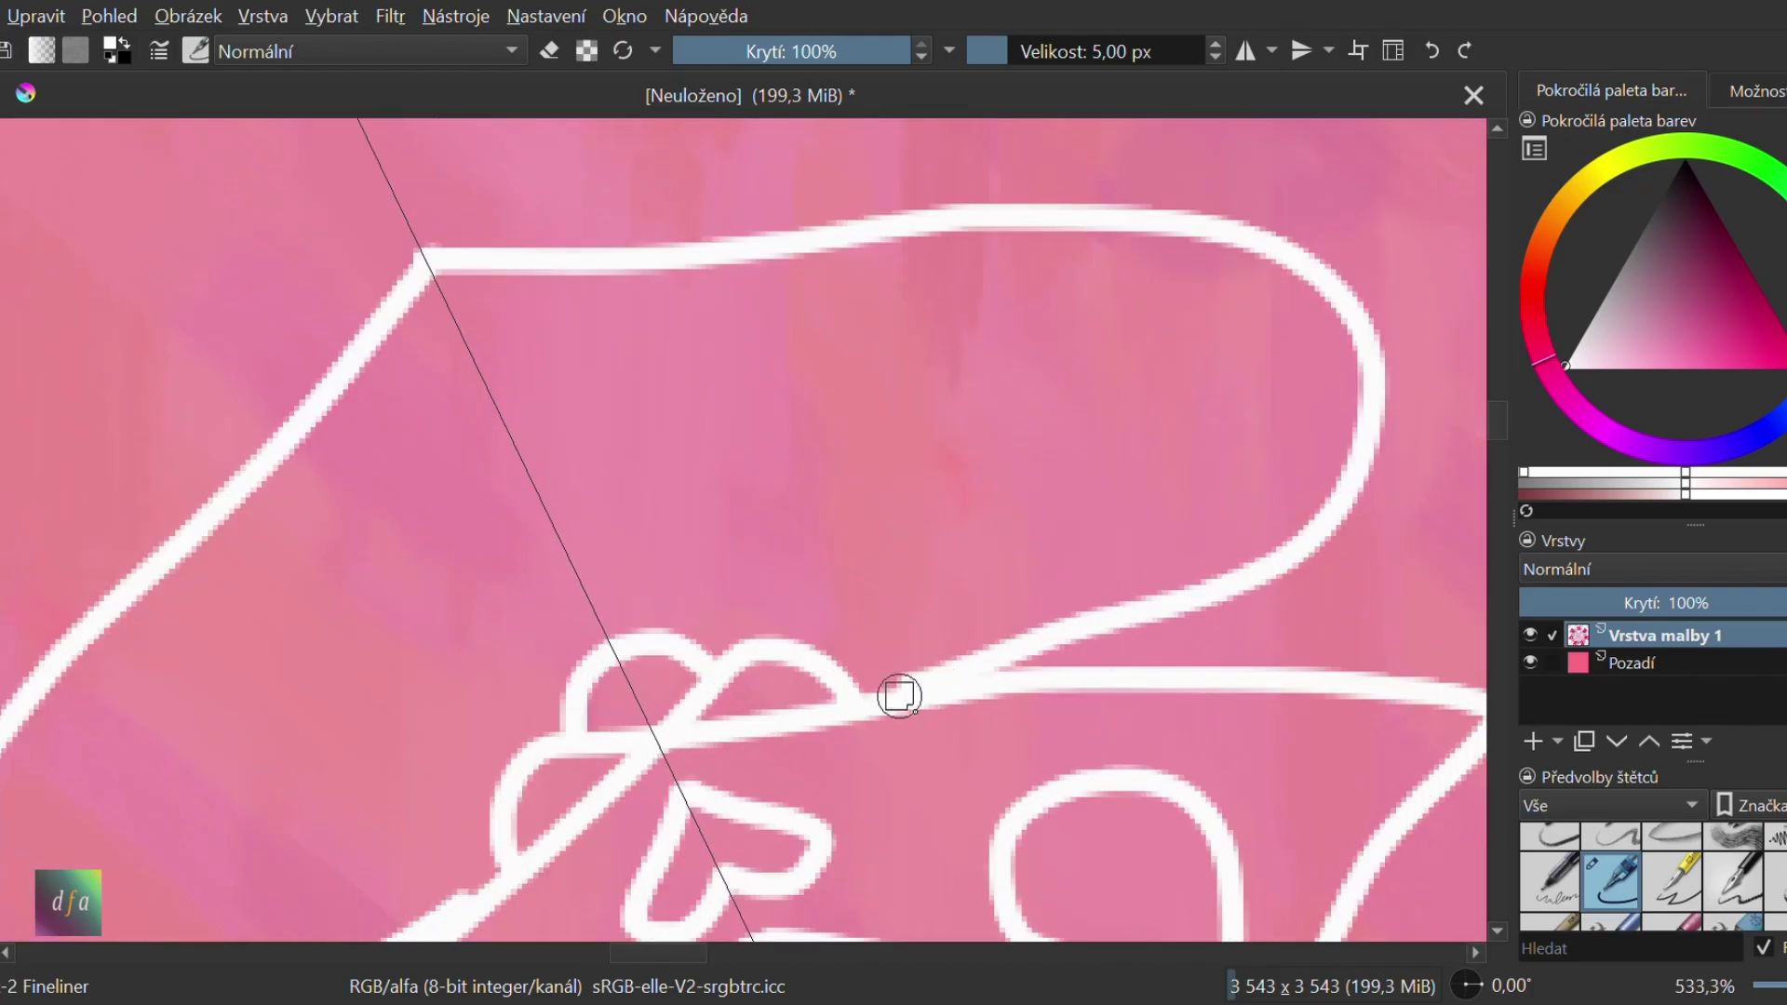
Enclose the lobes in a star-shaped outline that peaks above the buds and dips to the tips of the leaf caps
scroll(897, 698, "down", 6)
left_click_drag(1495, 493, 1493, 548)
left_click_drag(664, 951, 797, 958)
scroll(815, 201, "up", 2)
scroll(710, 311, "up", 4)
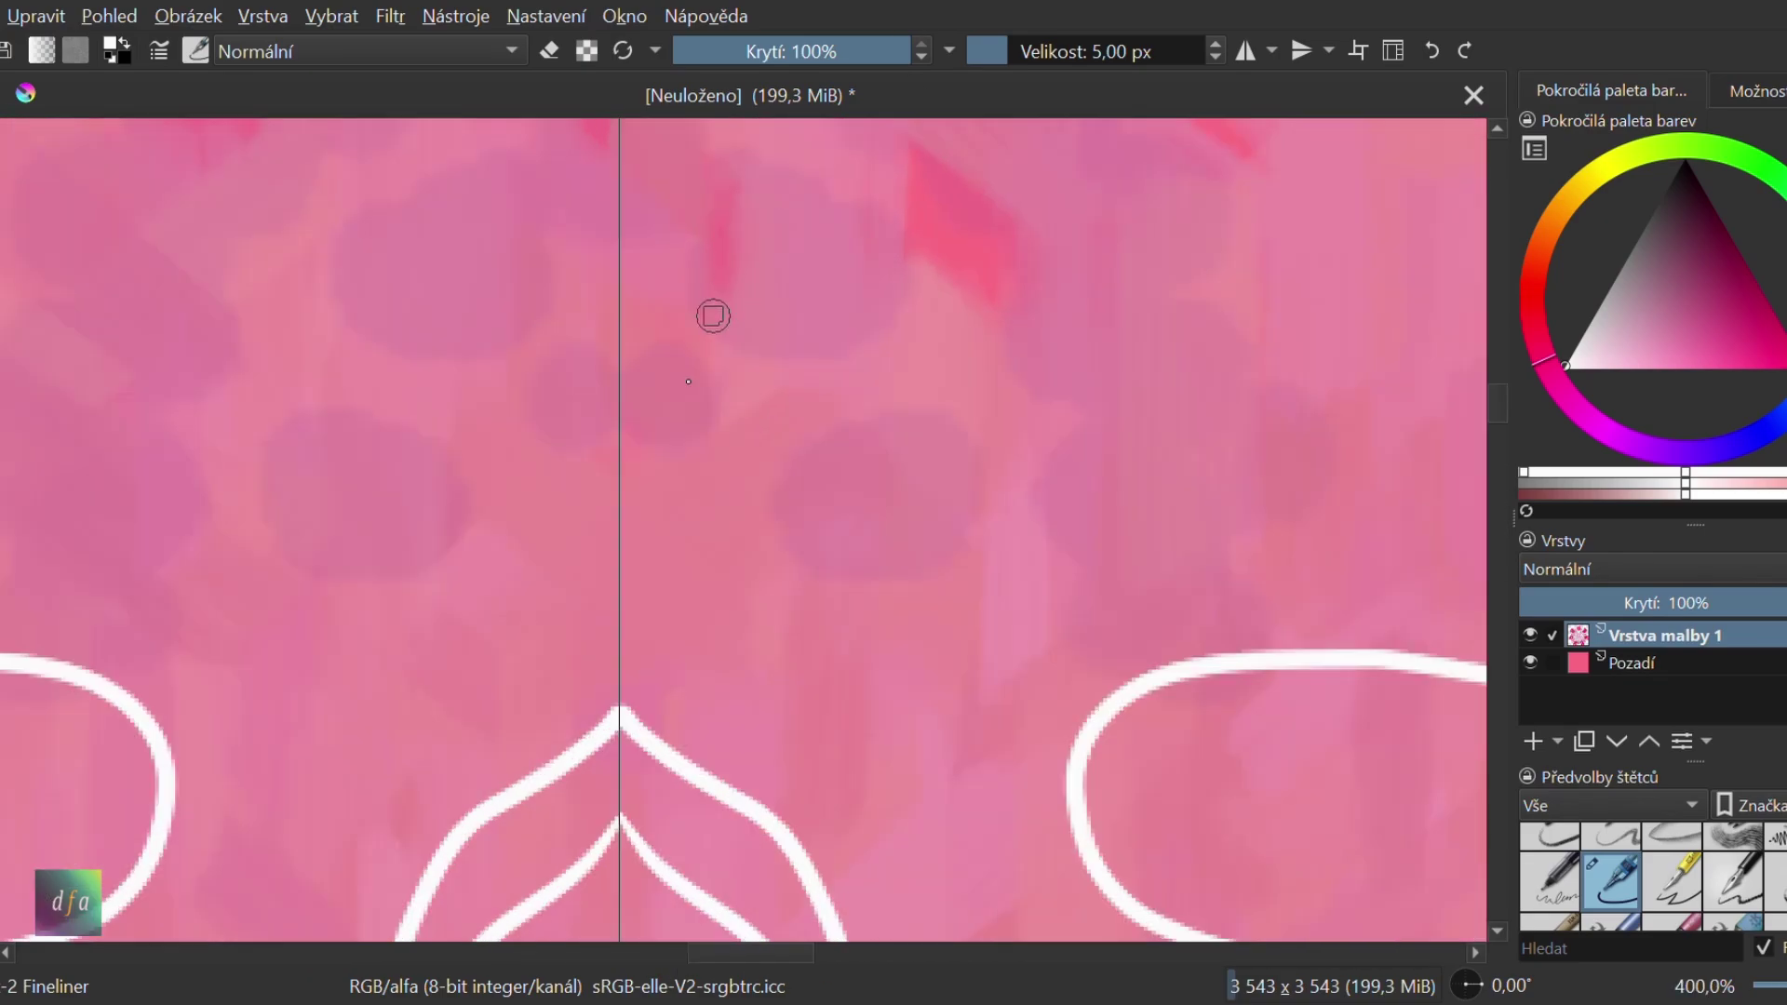
scroll(207, 570, "down", 3)
scroll(600, 421, "down", 3)
mouse_move(470, 436)
left_mouse_down()
mouse_move(578, 478)
mouse_move(802, 507)
left_mouse_up()
Edge the whole star-shaped outline with a row of white scallops on its outer side
scroll(808, 534, "up", 2)
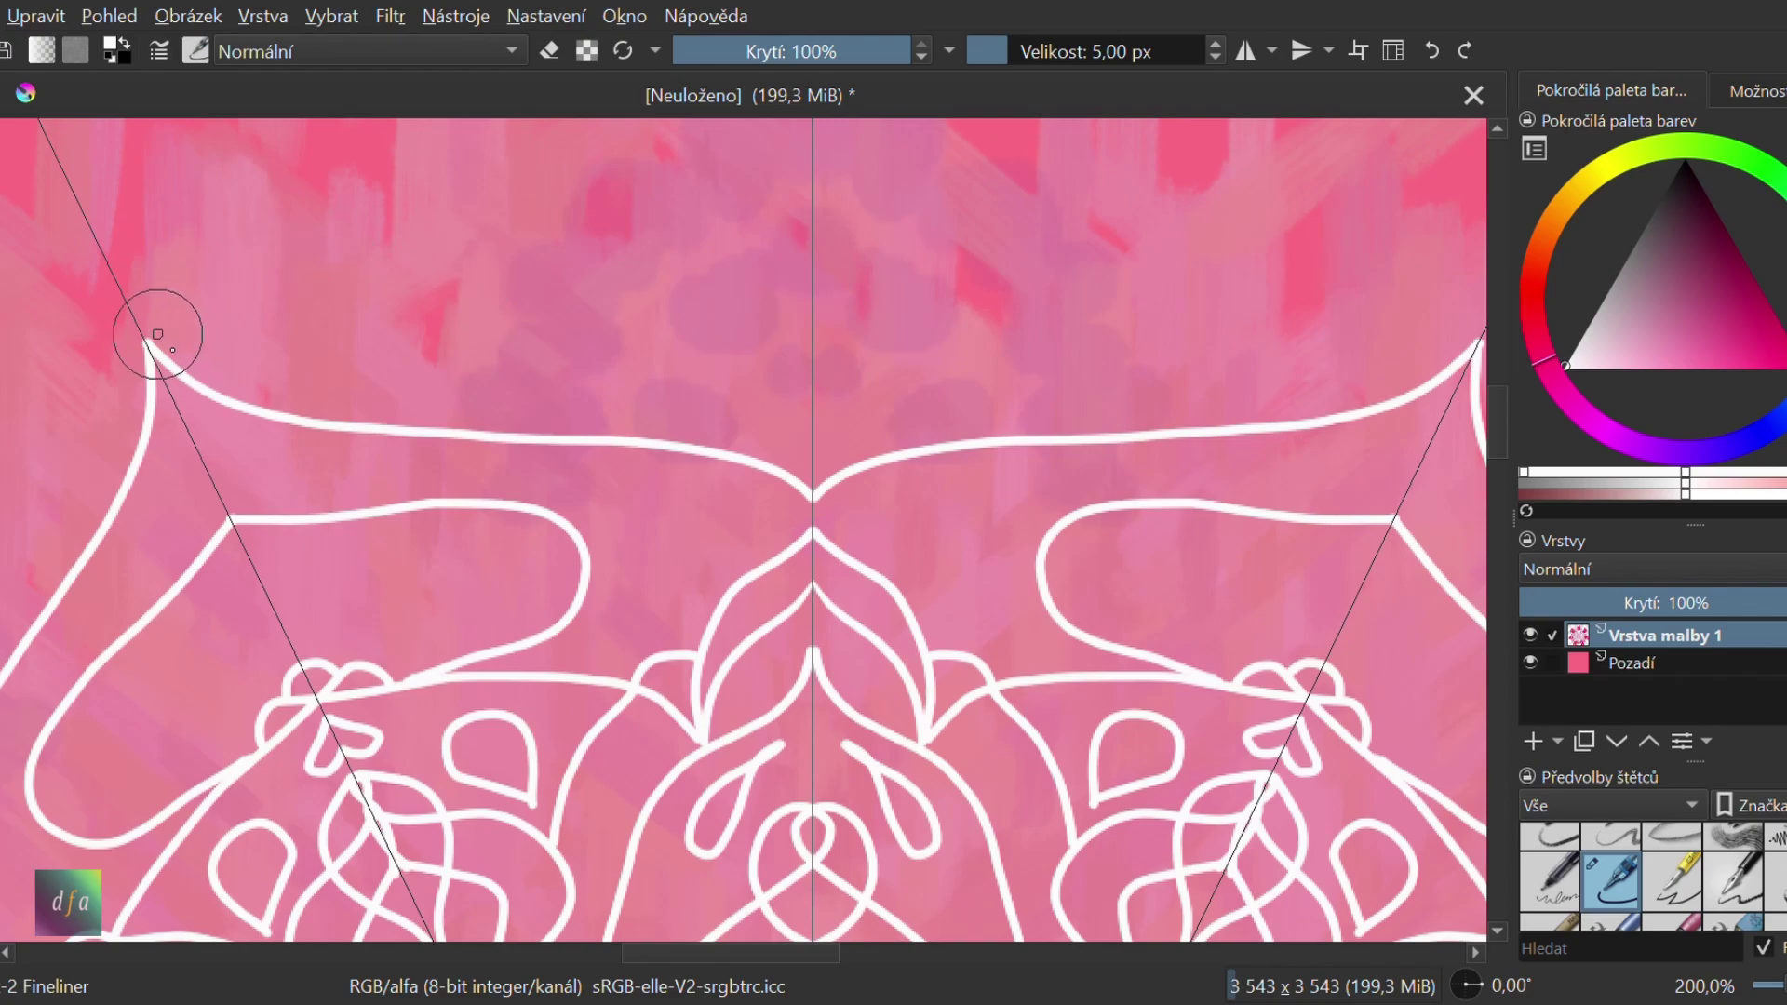
mouse_move(93, 421)
left_mouse_down()
mouse_move(112, 271)
mouse_move(242, 349)
mouse_move(238, 391)
mouse_move(359, 351)
mouse_move(375, 414)
mouse_move(415, 387)
mouse_move(558, 438)
mouse_move(798, 331)
mouse_move(807, 364)
mouse_move(768, 430)
left_mouse_up()
scroll(752, 454, "down", 6)
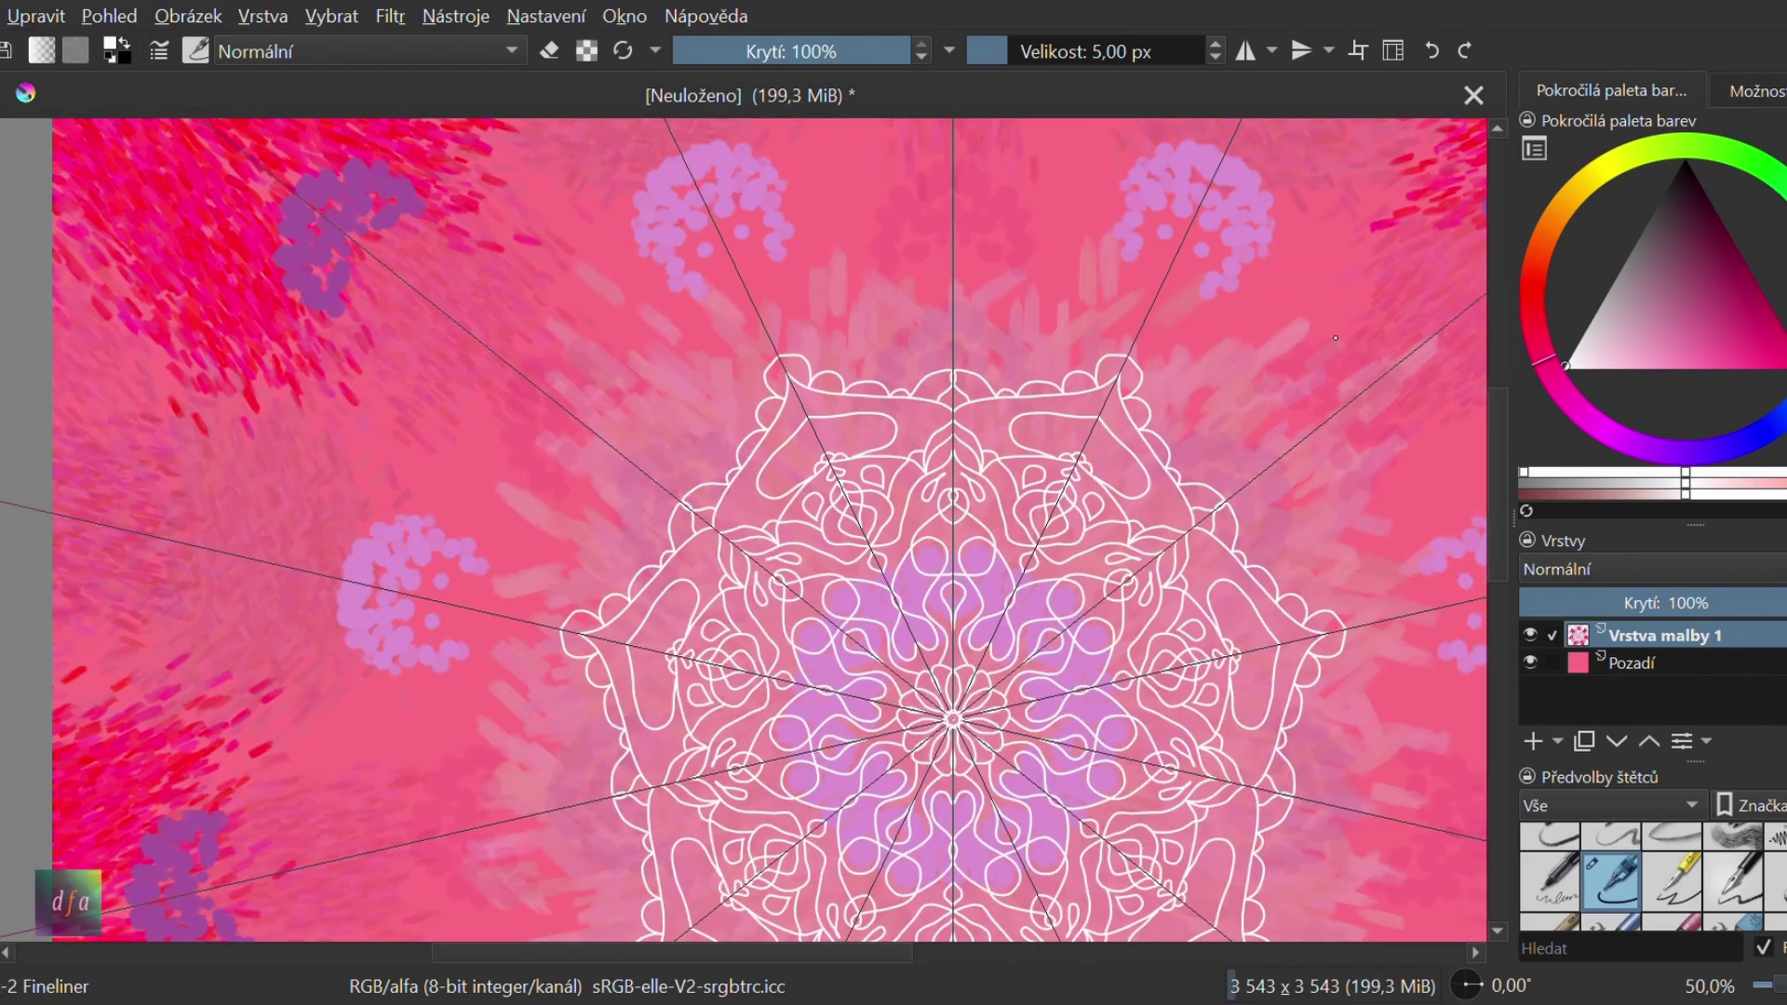
Outline each lilac tree motif with a white teardrop rising from the star's points, and draw a chain of small loops inside
scroll(1393, 204, "up", 3)
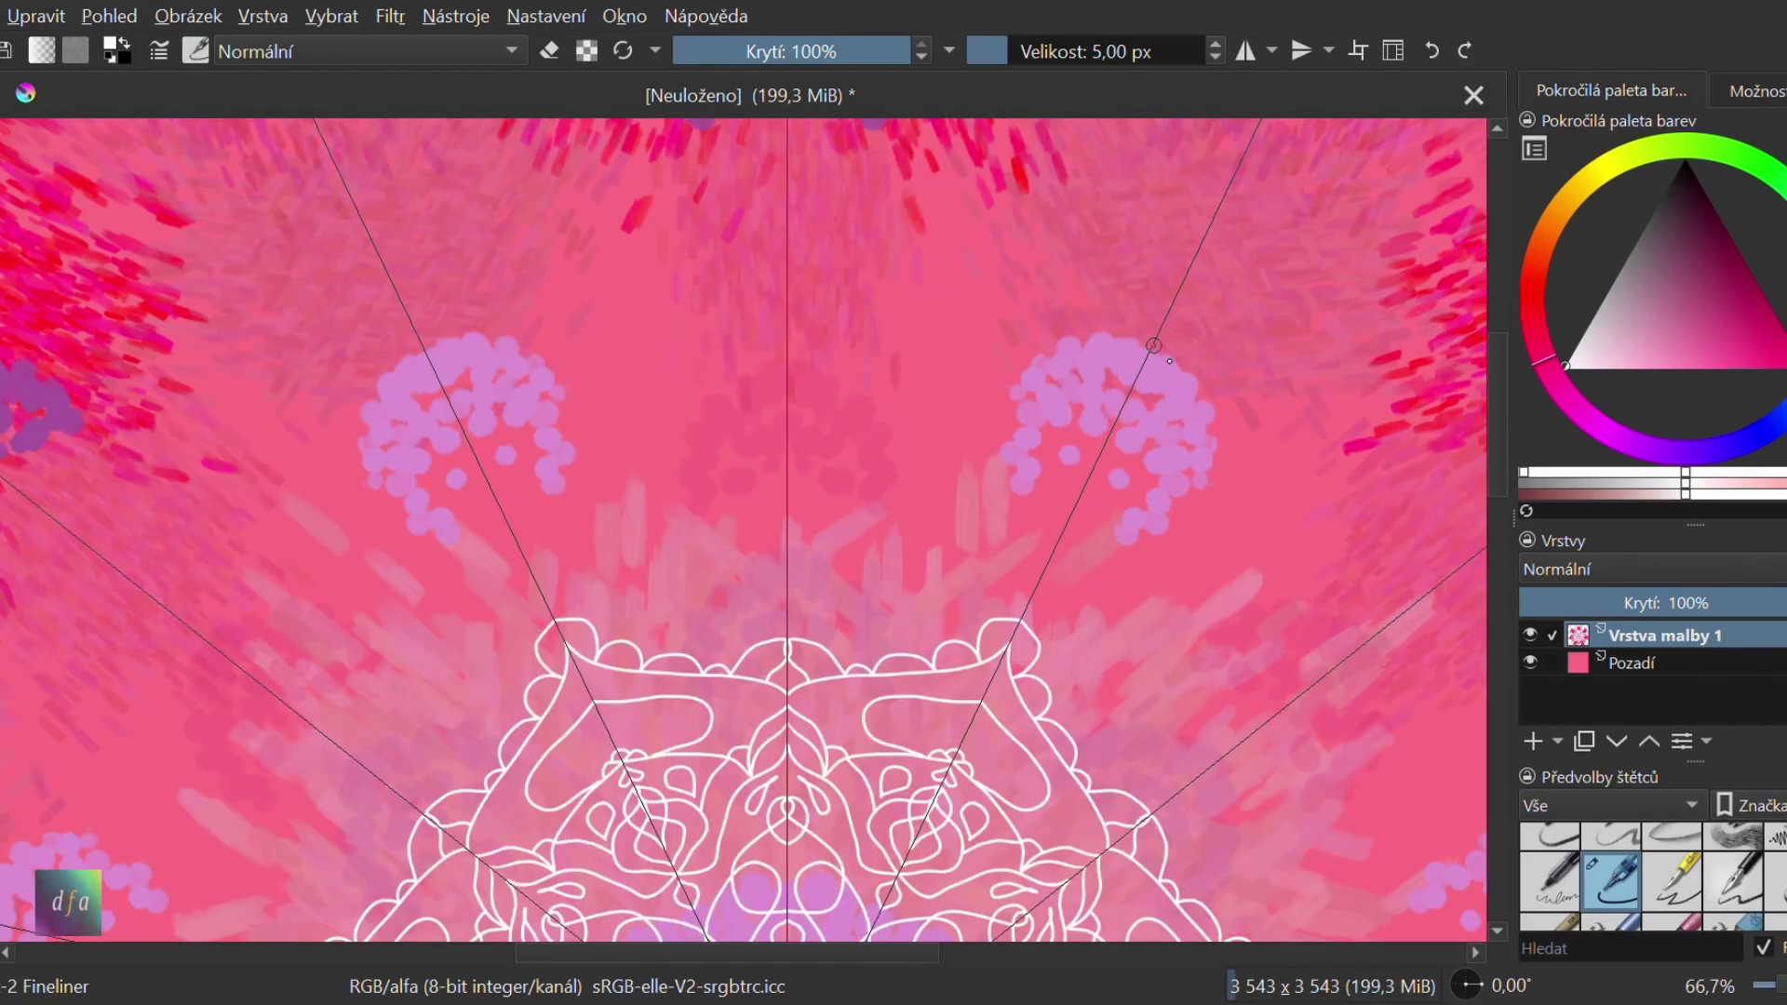
mouse_move(1154, 350)
left_mouse_down()
mouse_move(1041, 330)
mouse_move(1003, 427)
mouse_move(1020, 614)
left_mouse_up()
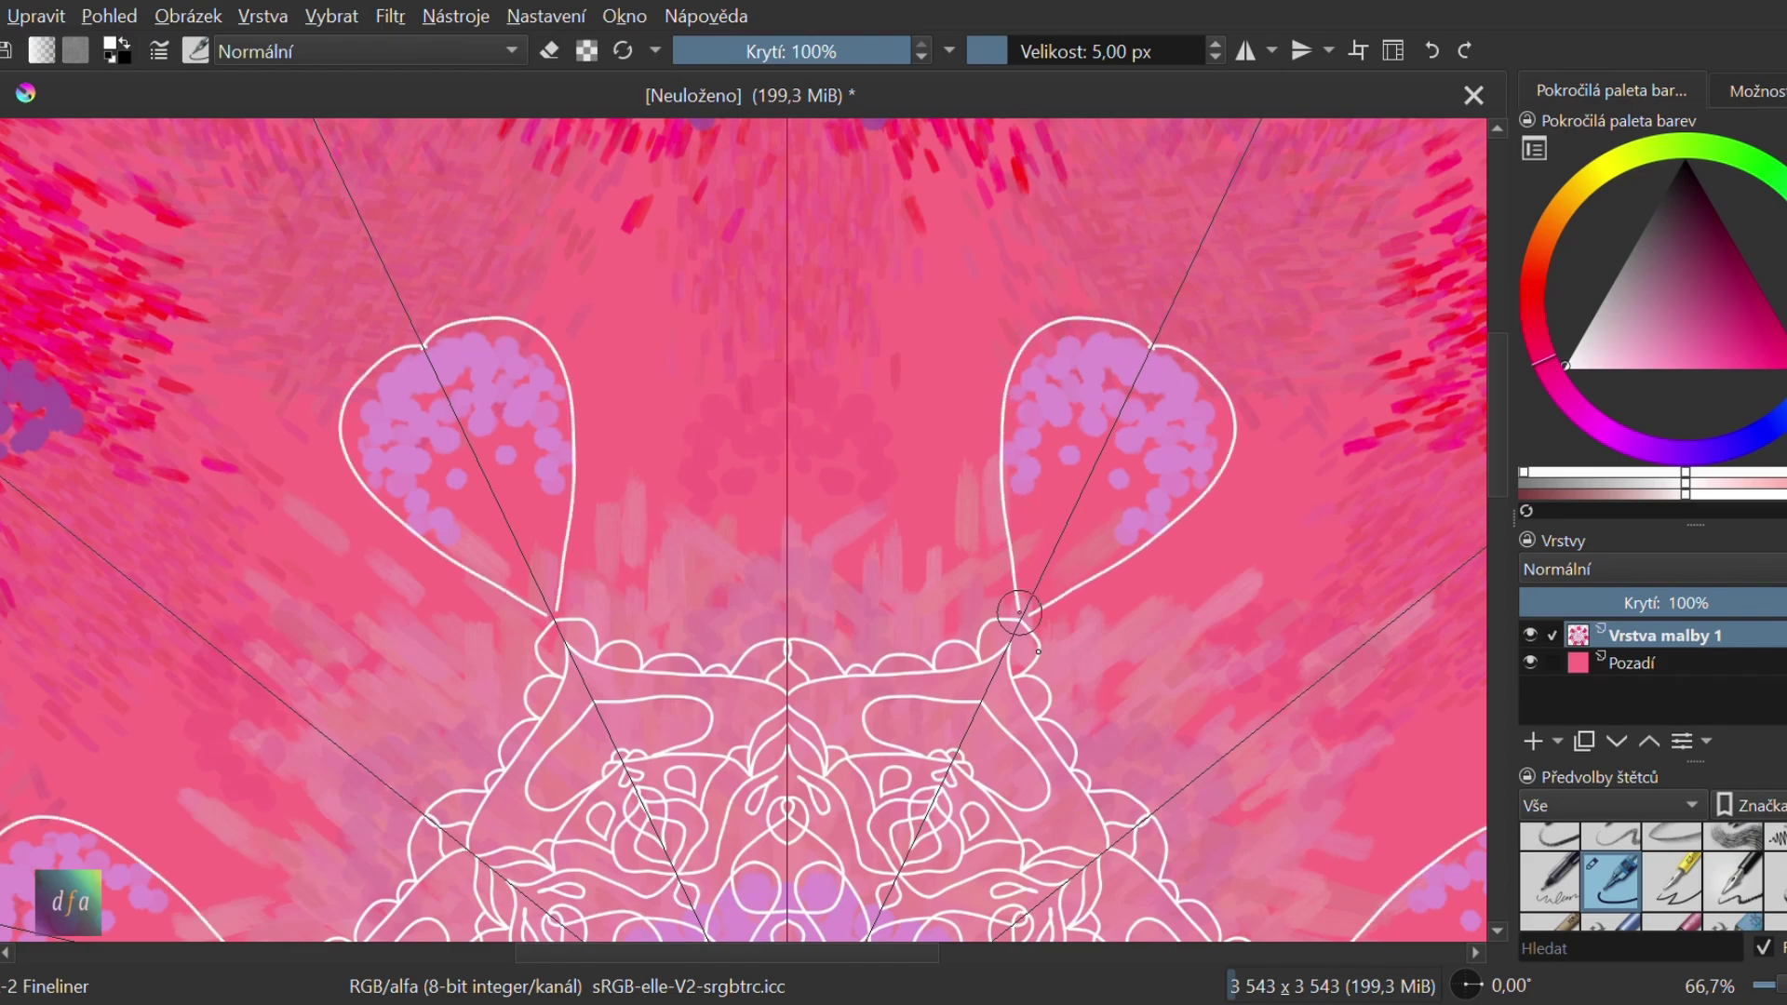
scroll(871, 419, "up", 1)
scroll(1288, 319, "up", 3)
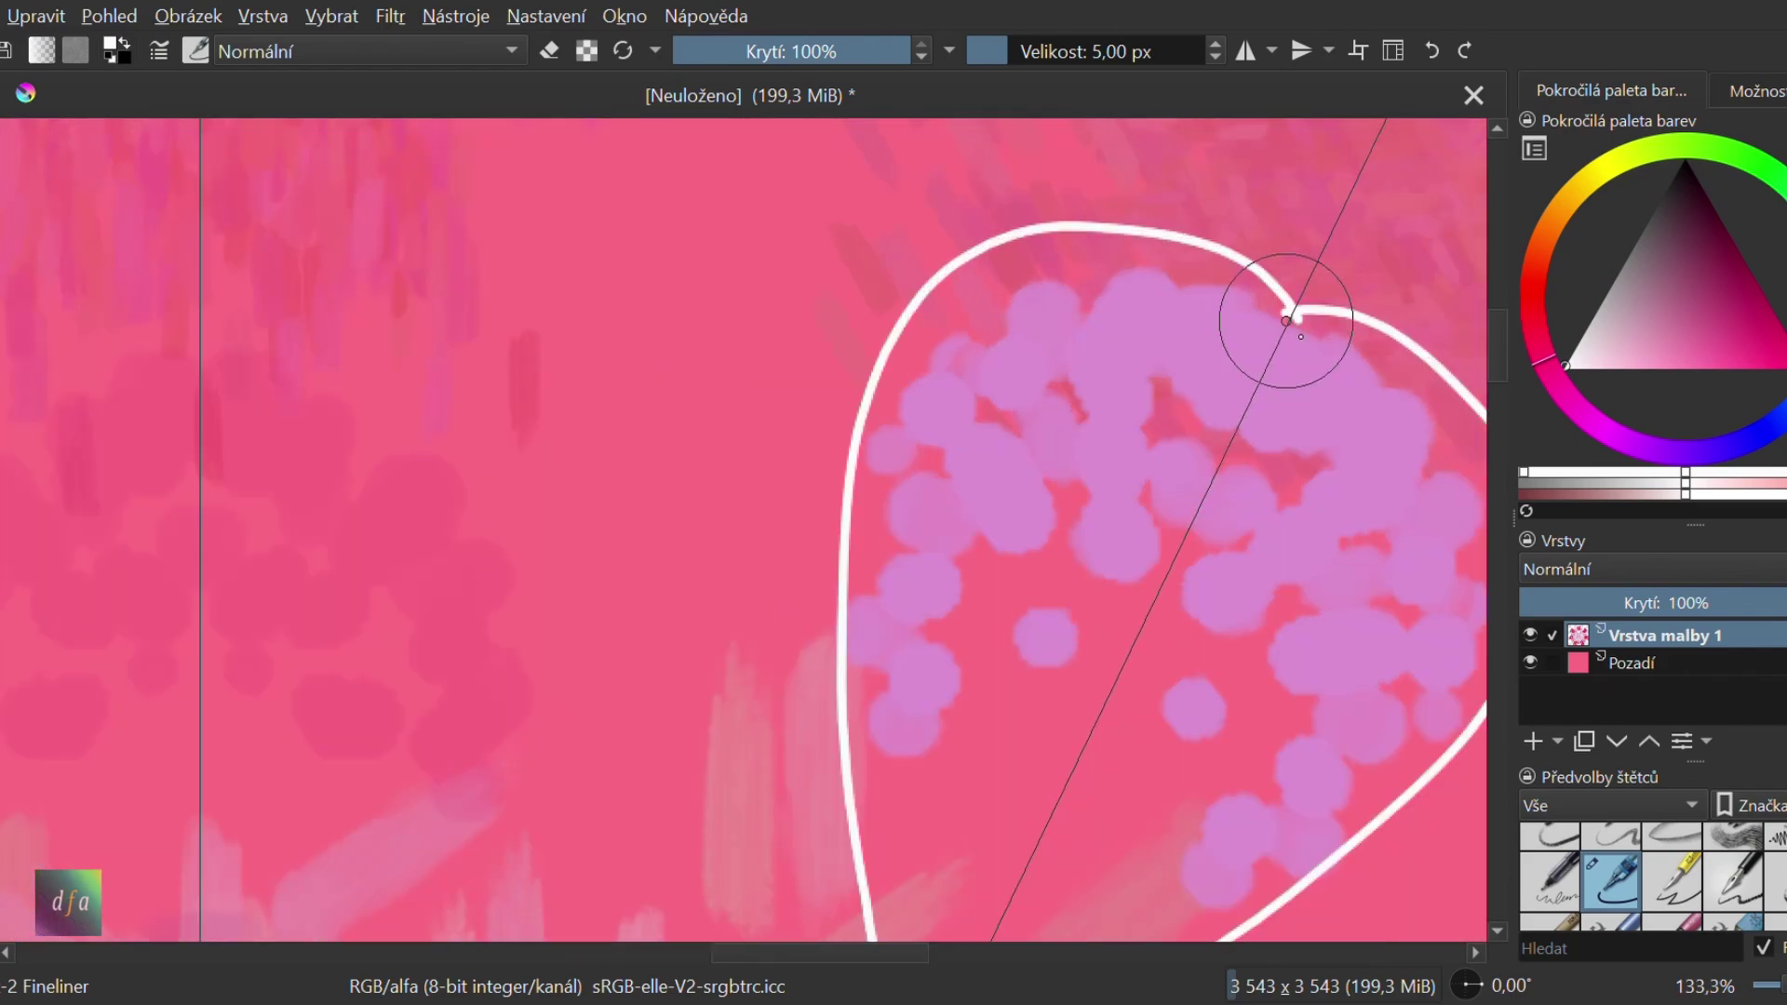
left_click_drag(1285, 313, 1234, 358)
mouse_move(1214, 477)
left_mouse_down()
mouse_move(1215, 561)
mouse_move(1054, 627)
mouse_move(1021, 678)
mouse_move(1101, 716)
left_mouse_up()
scroll(1269, 548, "down", 4)
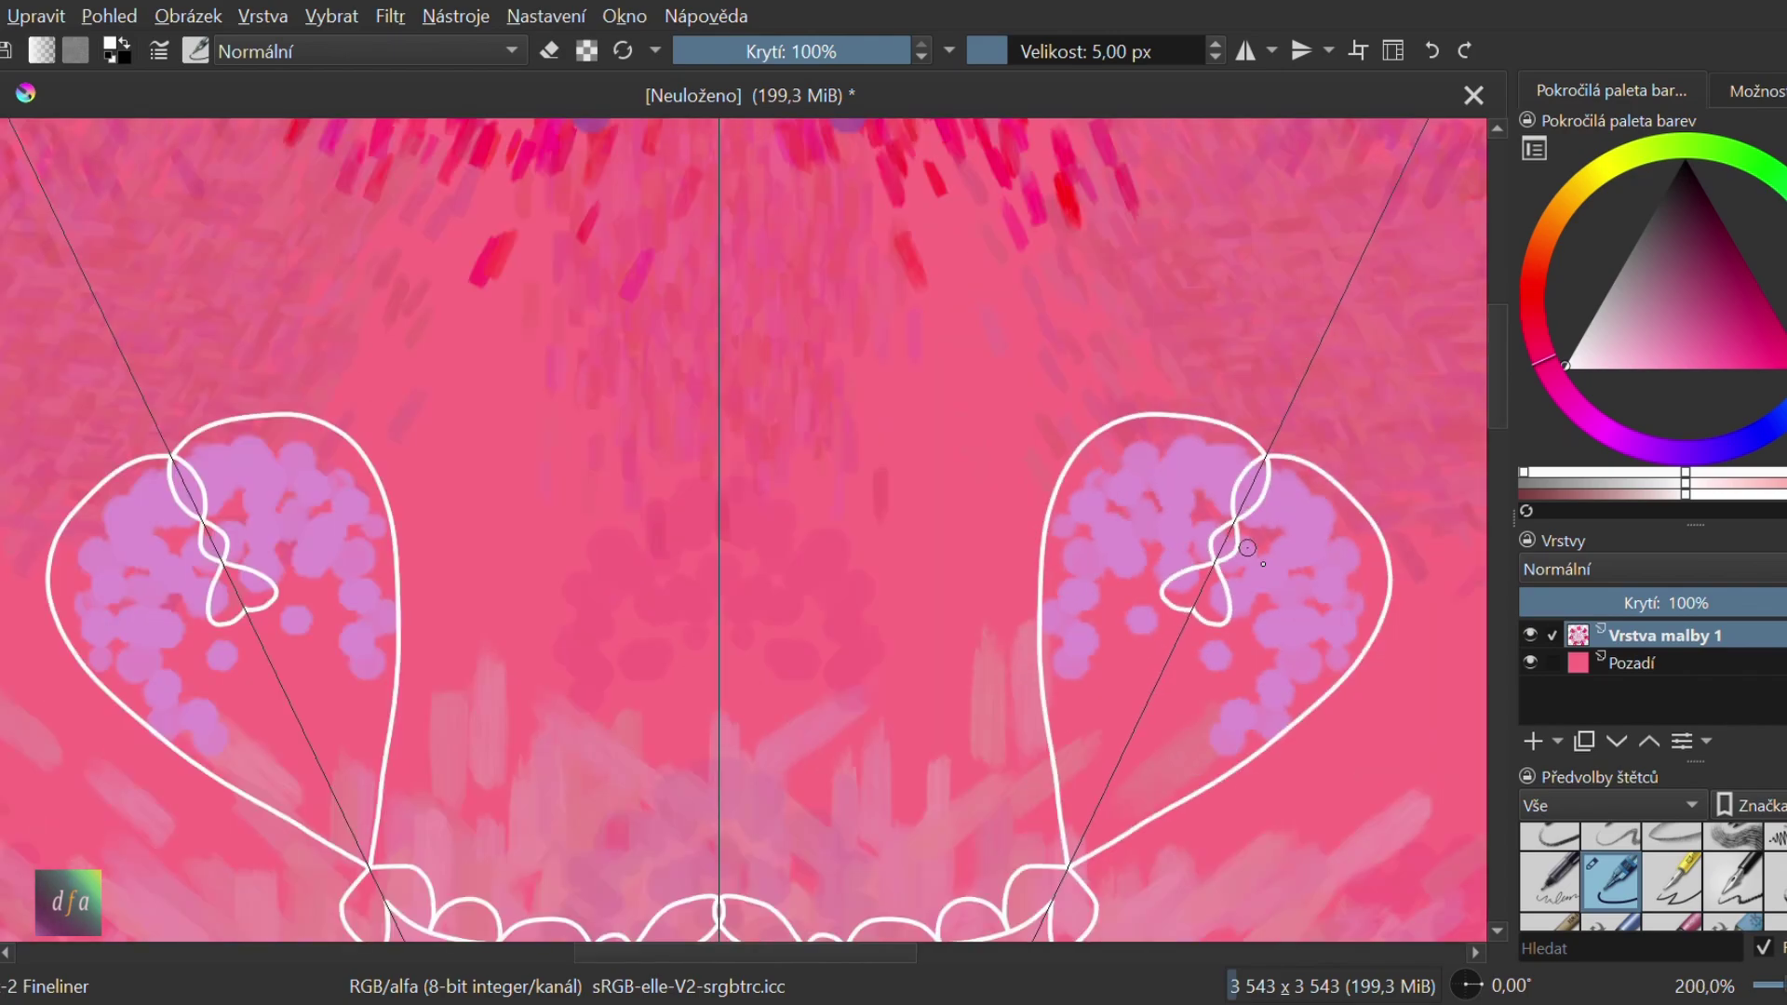
Draw a bell shape with two rounded side lobes across the lower half of each teardrop, with an arc below it
scroll(670, 743, "up", 2)
mouse_move(503, 471)
left_mouse_down()
mouse_move(422, 662)
mouse_move(447, 724)
mouse_move(527, 700)
mouse_move(567, 616)
mouse_move(620, 585)
mouse_move(589, 638)
mouse_move(571, 745)
left_mouse_up()
scroll(561, 710, "up", 2)
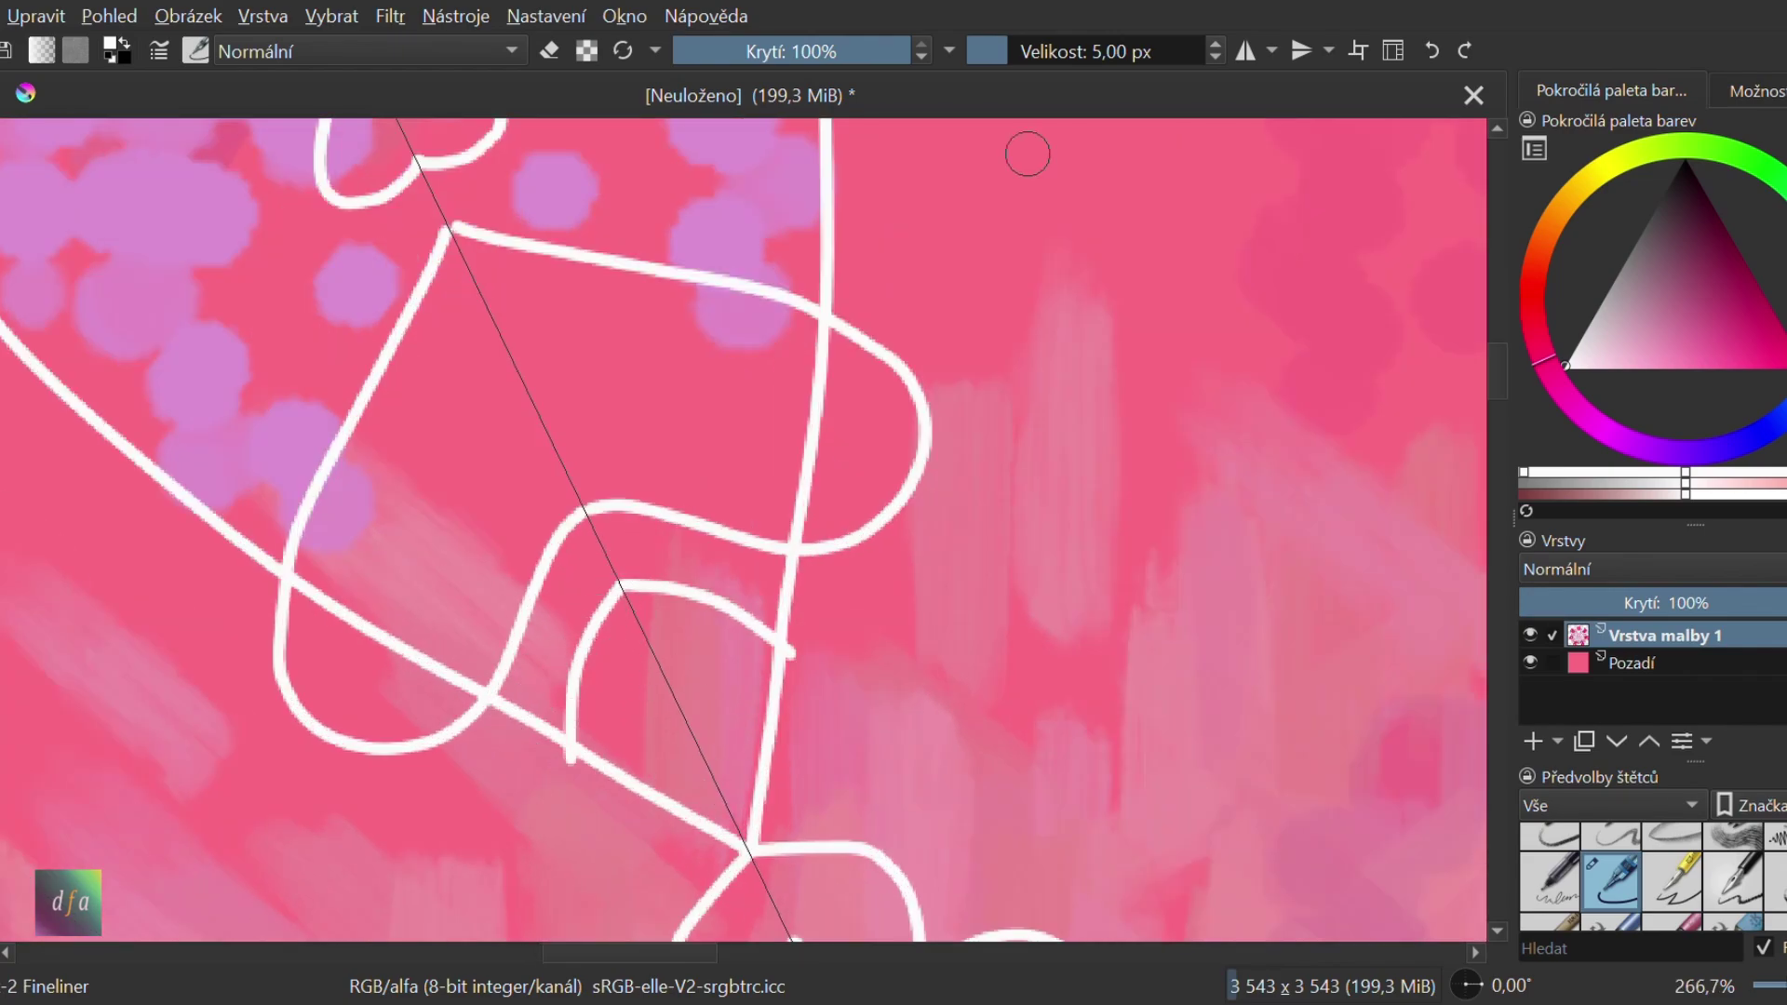
Undo the last arc and draw three neatly nested arcs in the narrow base of each teardrop
left_click(1432, 50)
left_click_drag(612, 566, 552, 728)
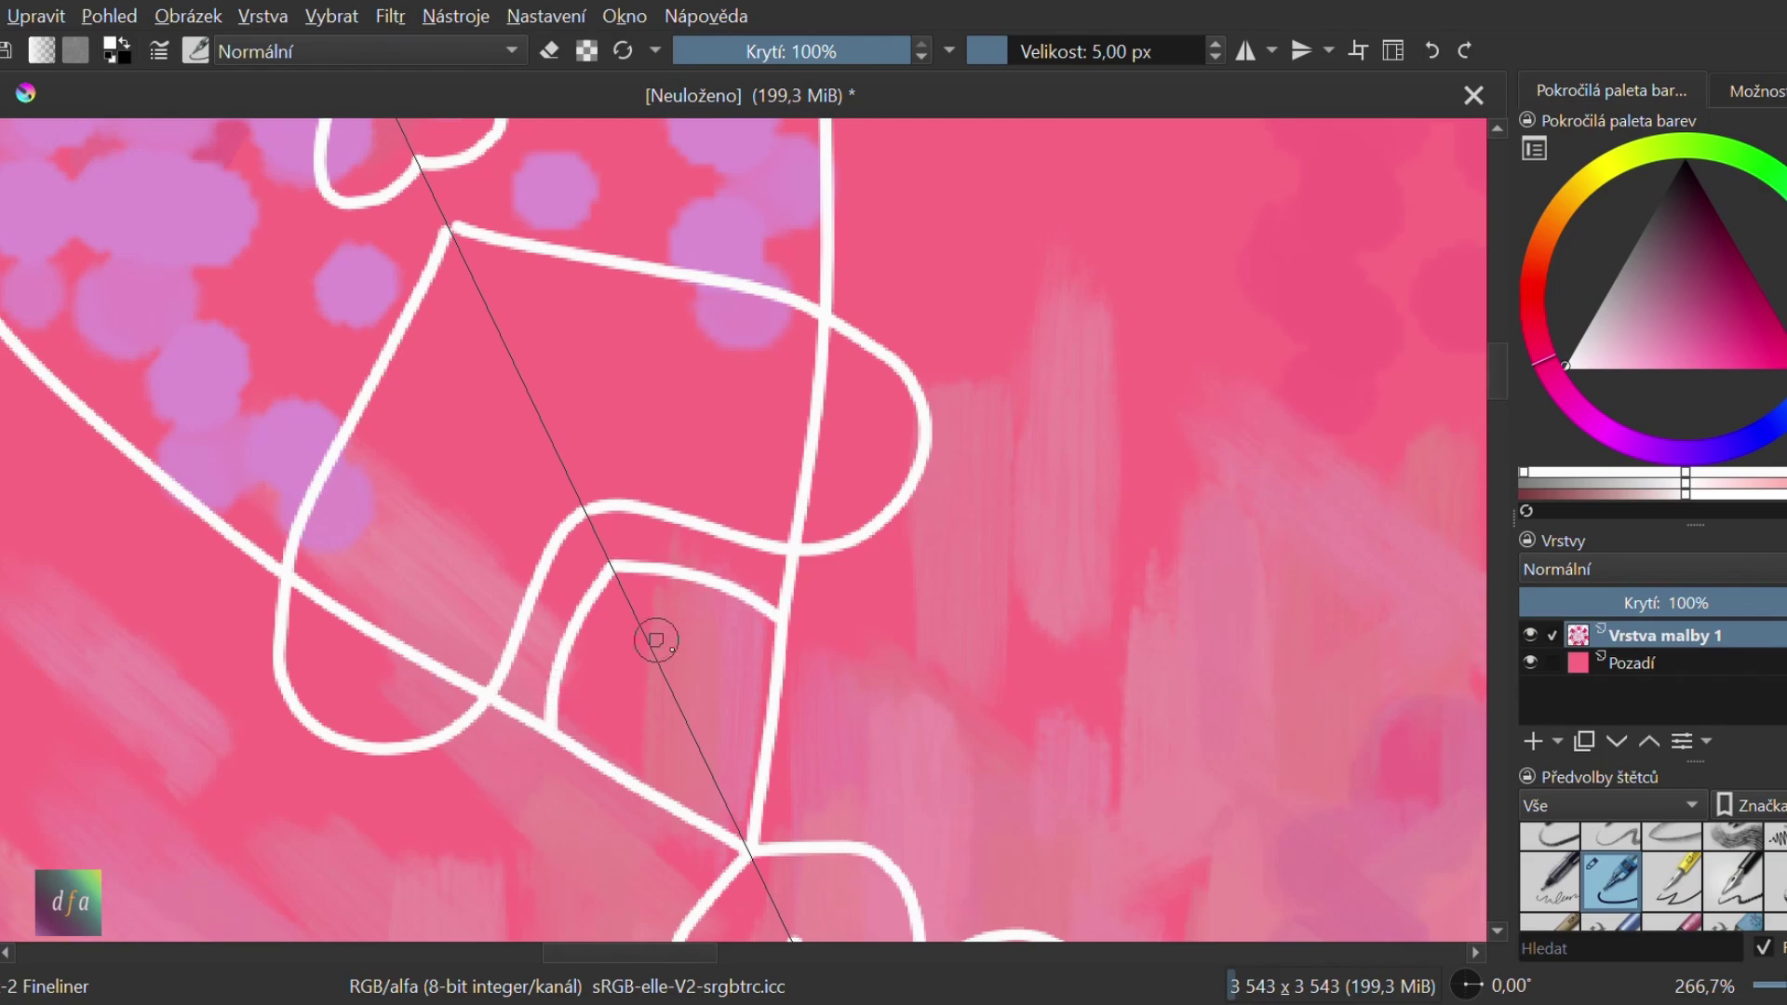
mouse_move(649, 644)
left_mouse_down()
mouse_move(615, 762)
mouse_move(661, 784)
left_mouse_up()
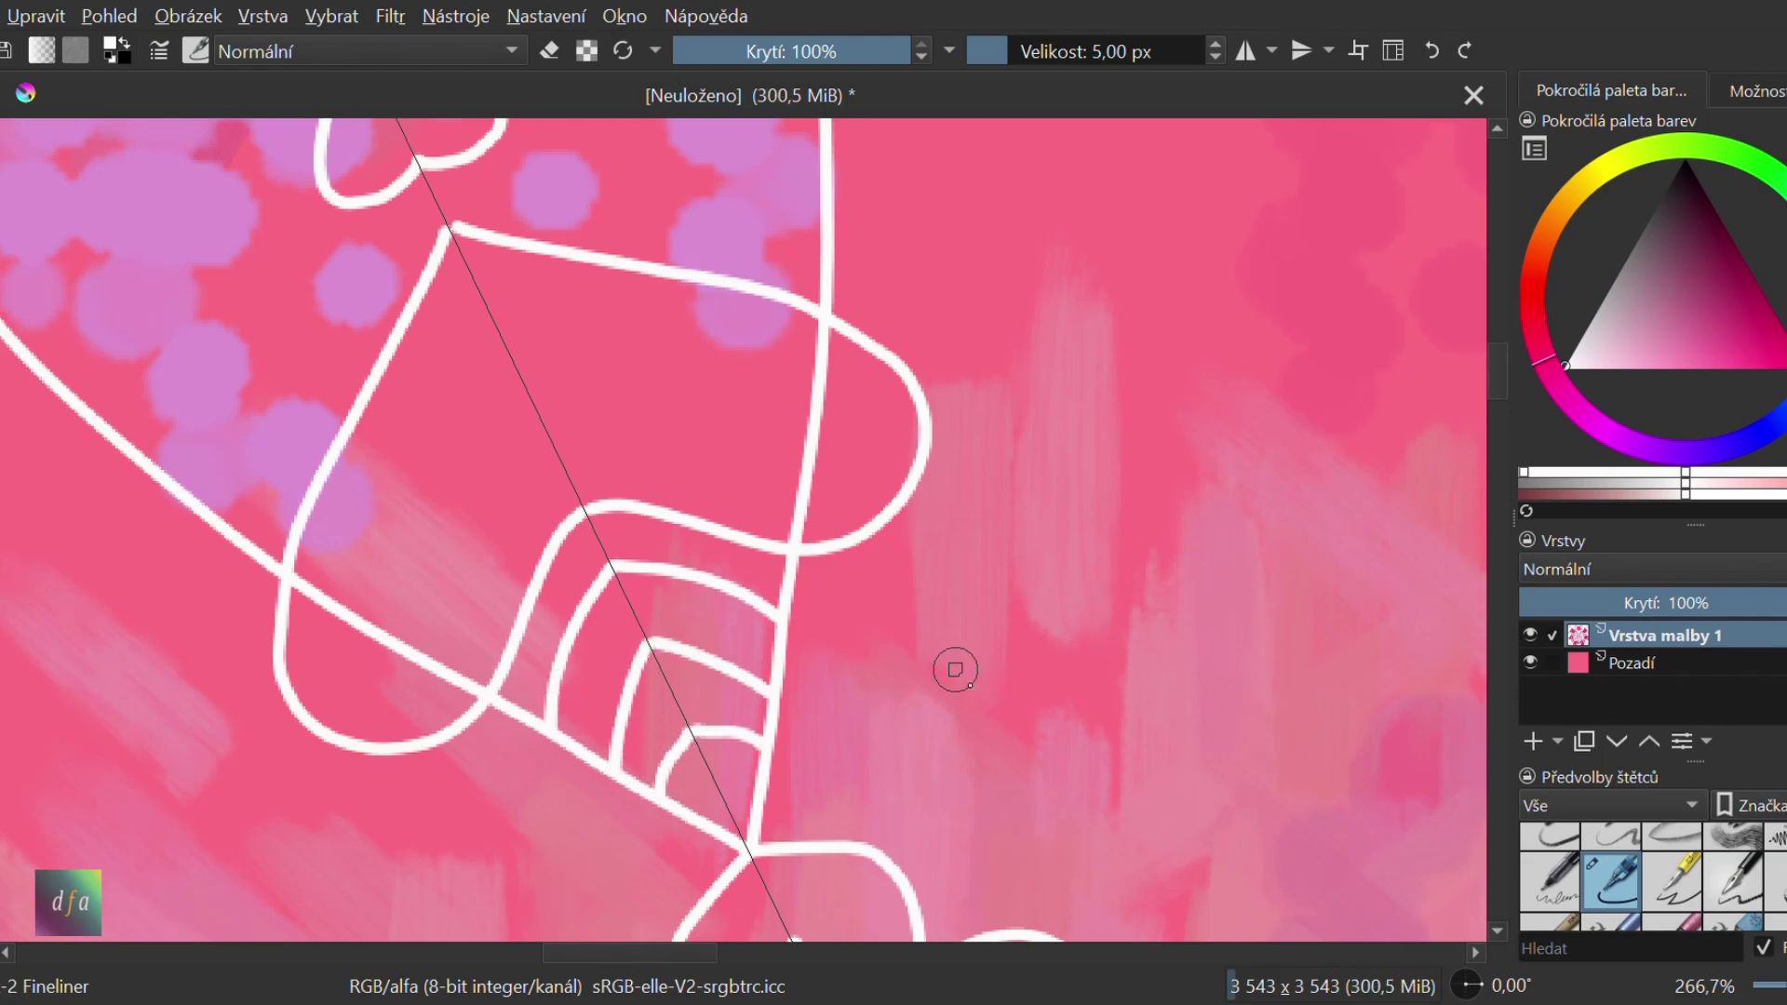
scroll(986, 637, "down", 5)
scroll(1368, 731, "up", 1)
scroll(1368, 730, "up", 1)
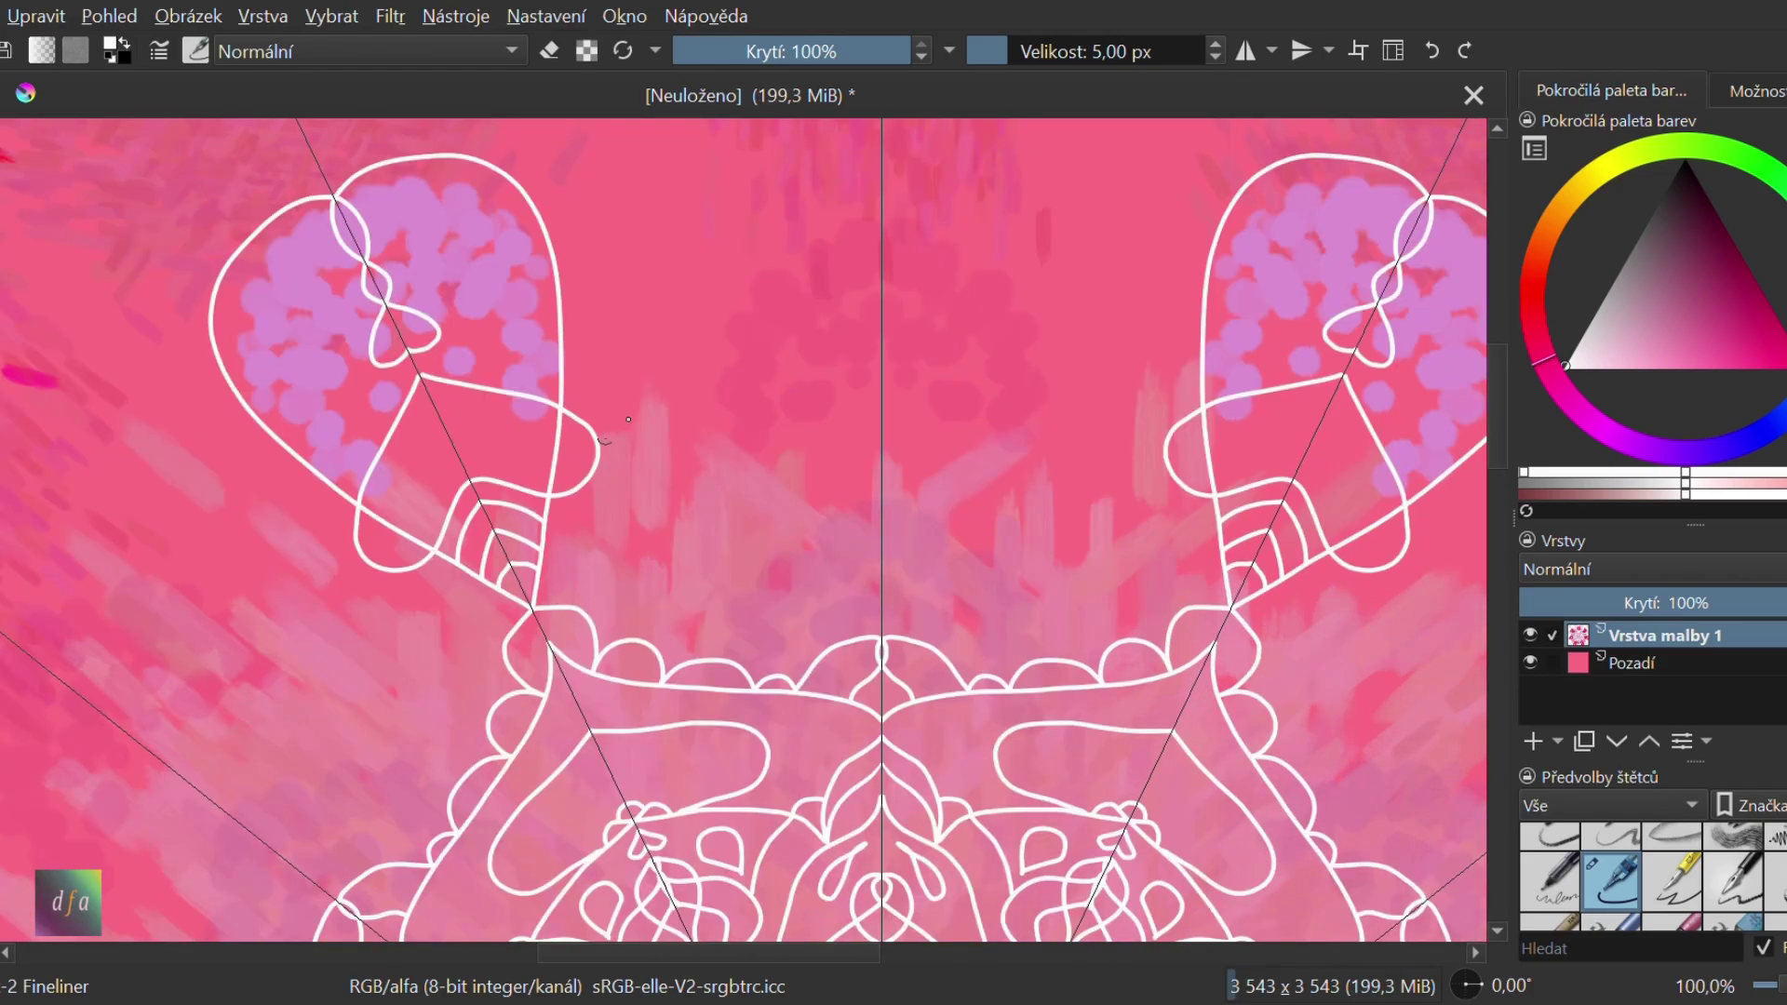
Connect neighbouring teardrops with a curved line dipping at the axis, and hang a two-lobed shape with a round centre and side drops below it
mouse_move(592, 402)
left_mouse_down()
mouse_move(871, 445)
mouse_move(902, 472)
mouse_move(877, 432)
mouse_move(766, 485)
mouse_move(676, 470)
mouse_move(630, 510)
mouse_move(626, 585)
mouse_move(865, 705)
left_mouse_up()
scroll(902, 470, "up", 2)
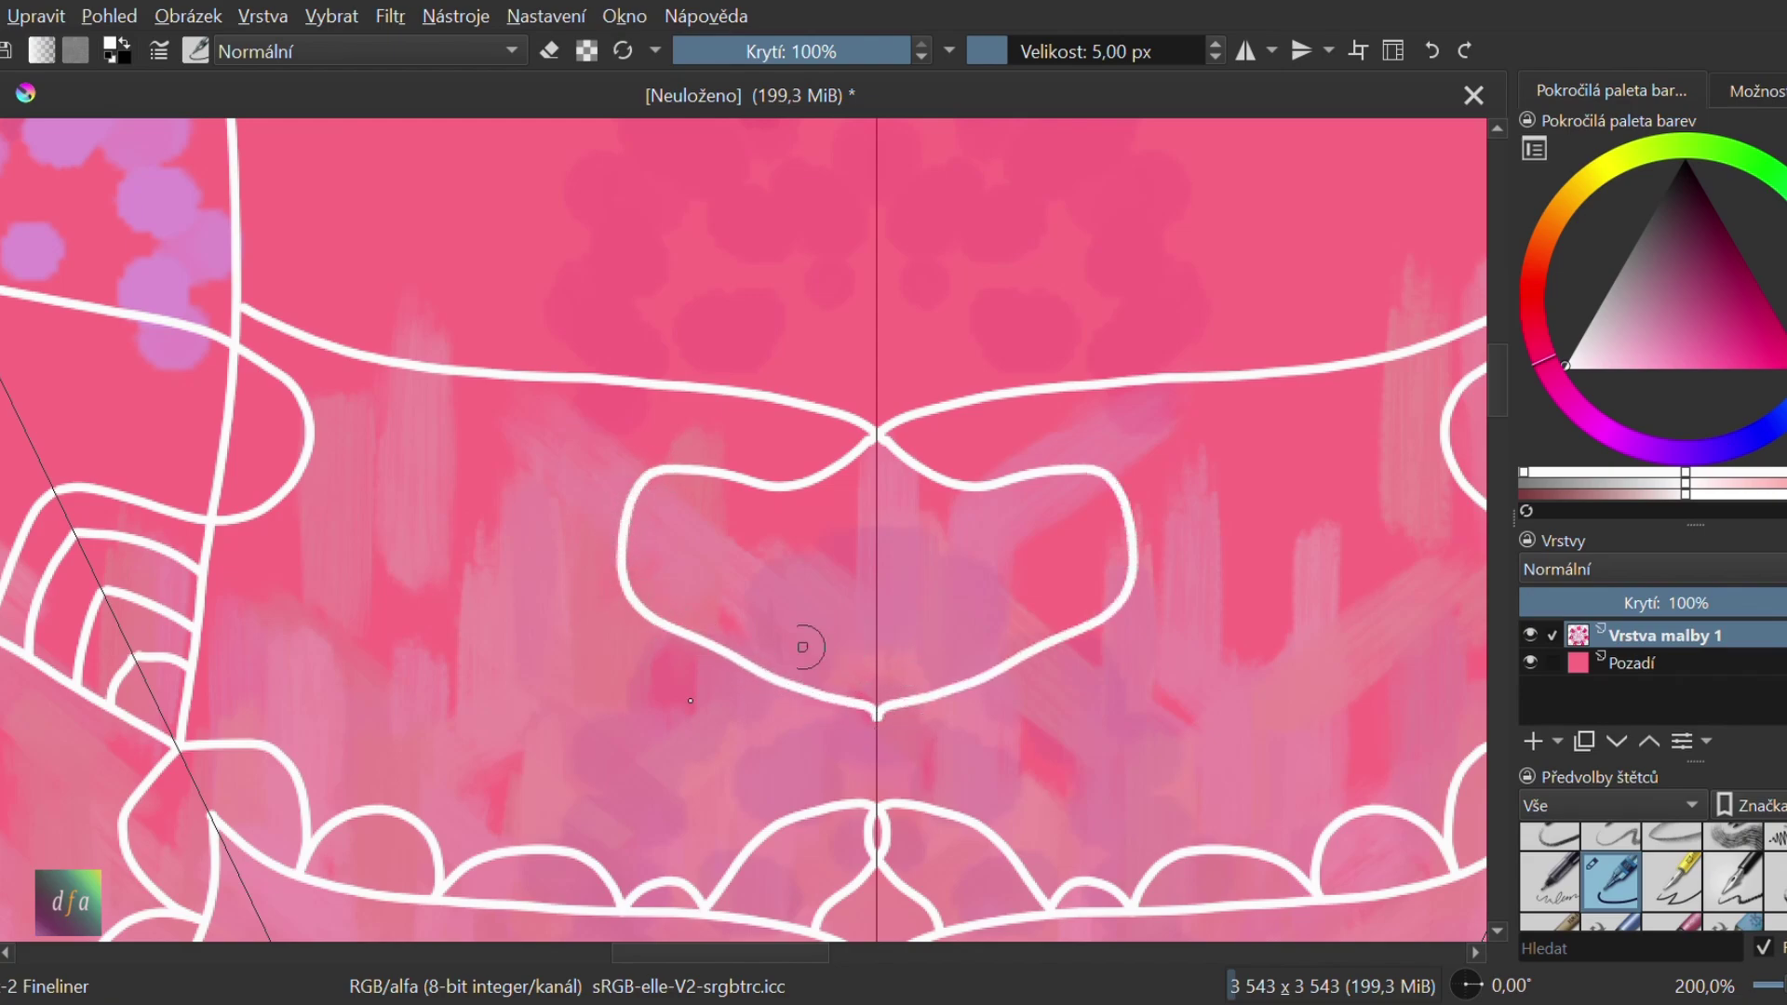
mouse_move(877, 488)
left_mouse_down()
mouse_move(782, 573)
mouse_move(812, 647)
mouse_move(901, 676)
left_mouse_up()
mouse_move(760, 517)
left_mouse_down()
mouse_move(686, 539)
mouse_move(681, 590)
mouse_move(729, 594)
mouse_move(768, 526)
left_mouse_up()
scroll(789, 509, "up", 2)
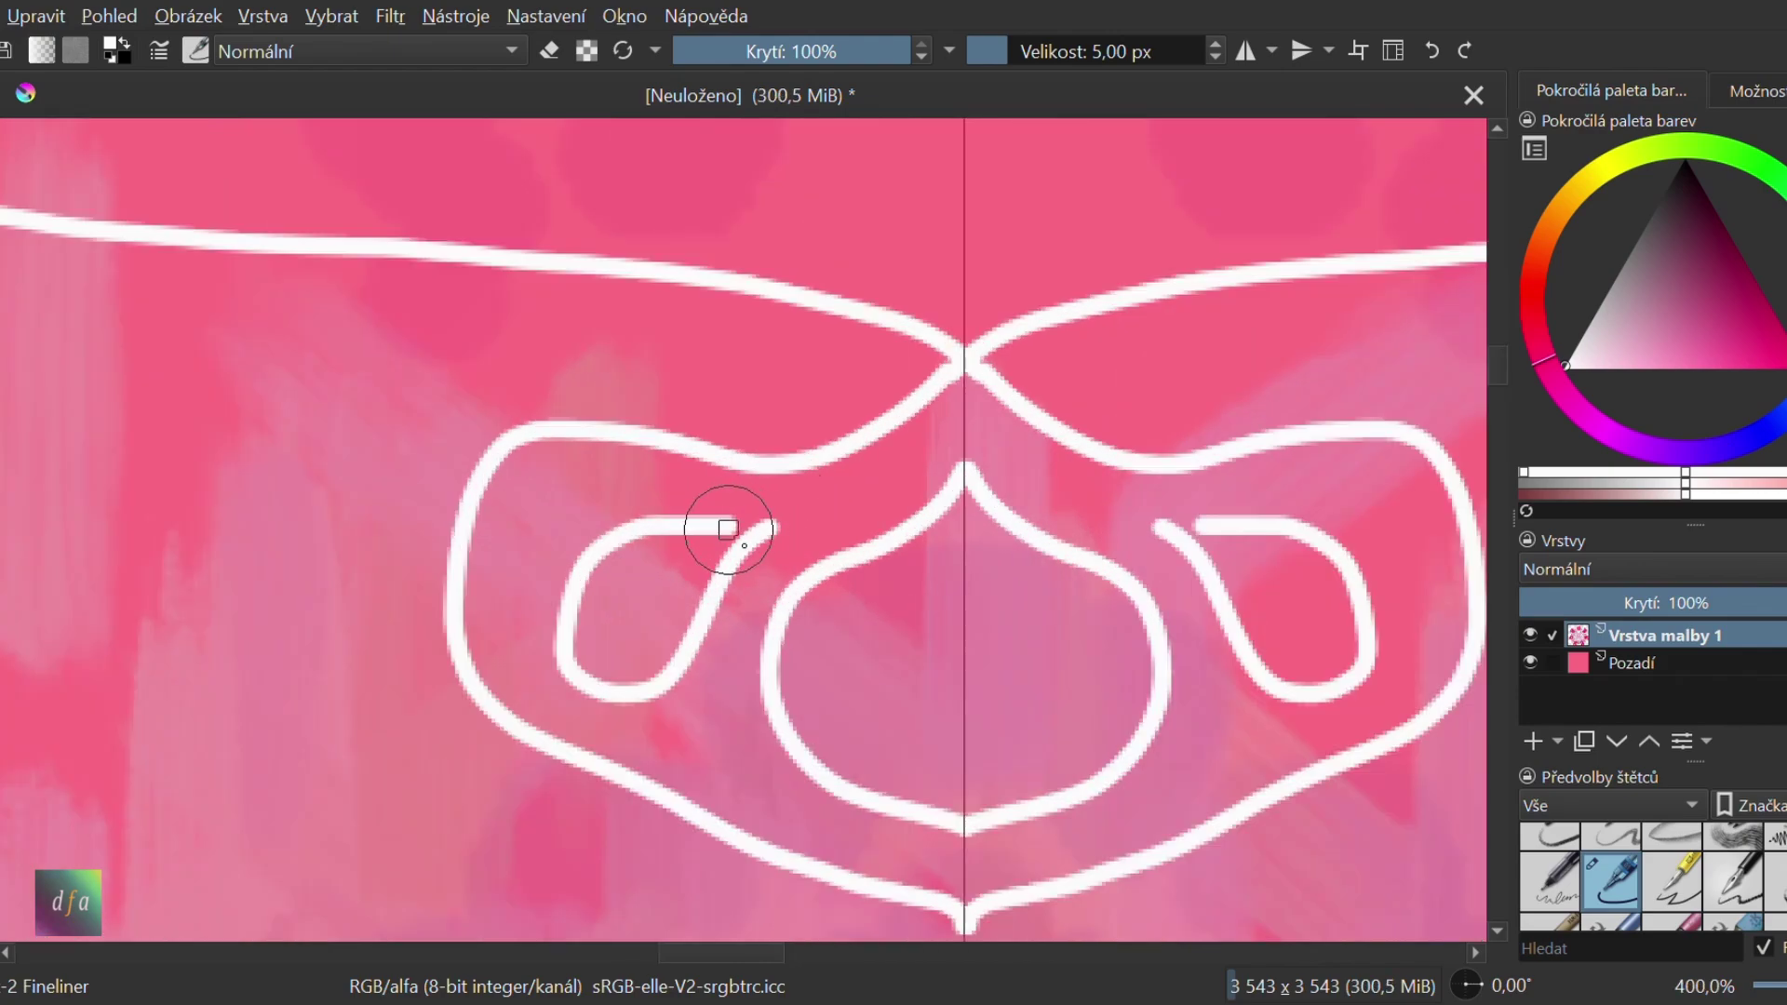
scroll(757, 522, "down", 4)
scroll(618, 585, "down", 4)
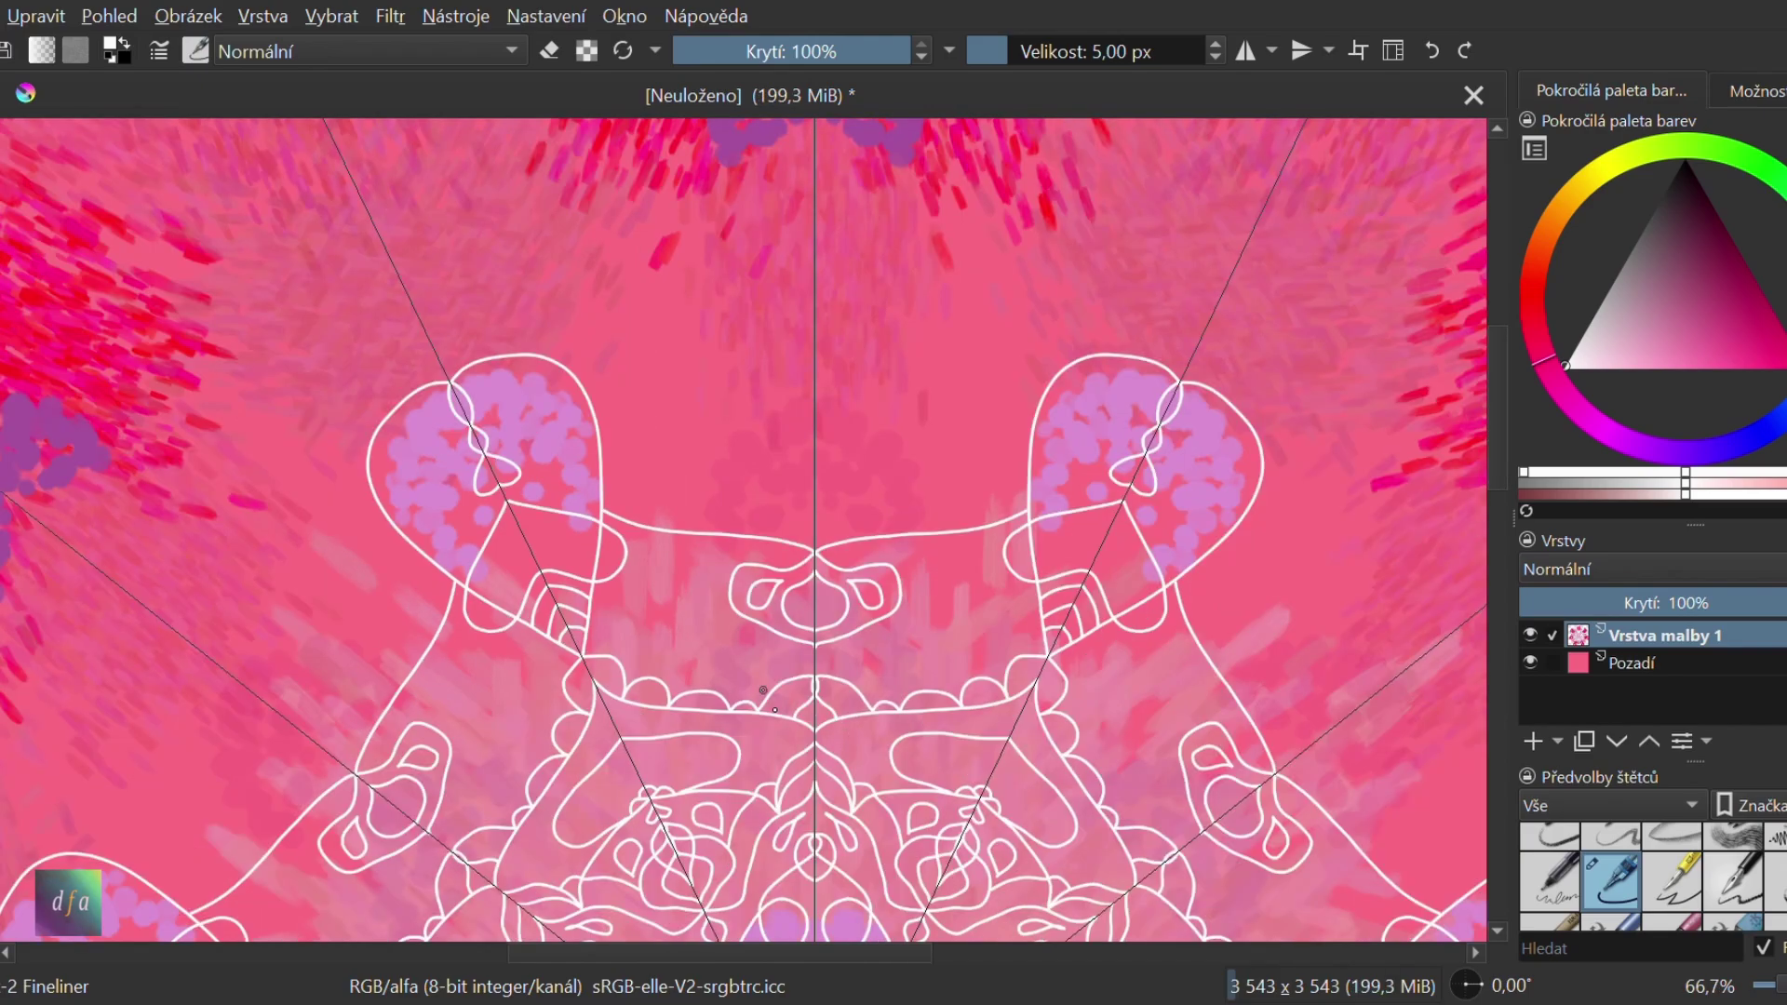
Draw a second line just above the connecting curve between the teardrops, following it down to the axis
scroll(997, 416, "up", 5)
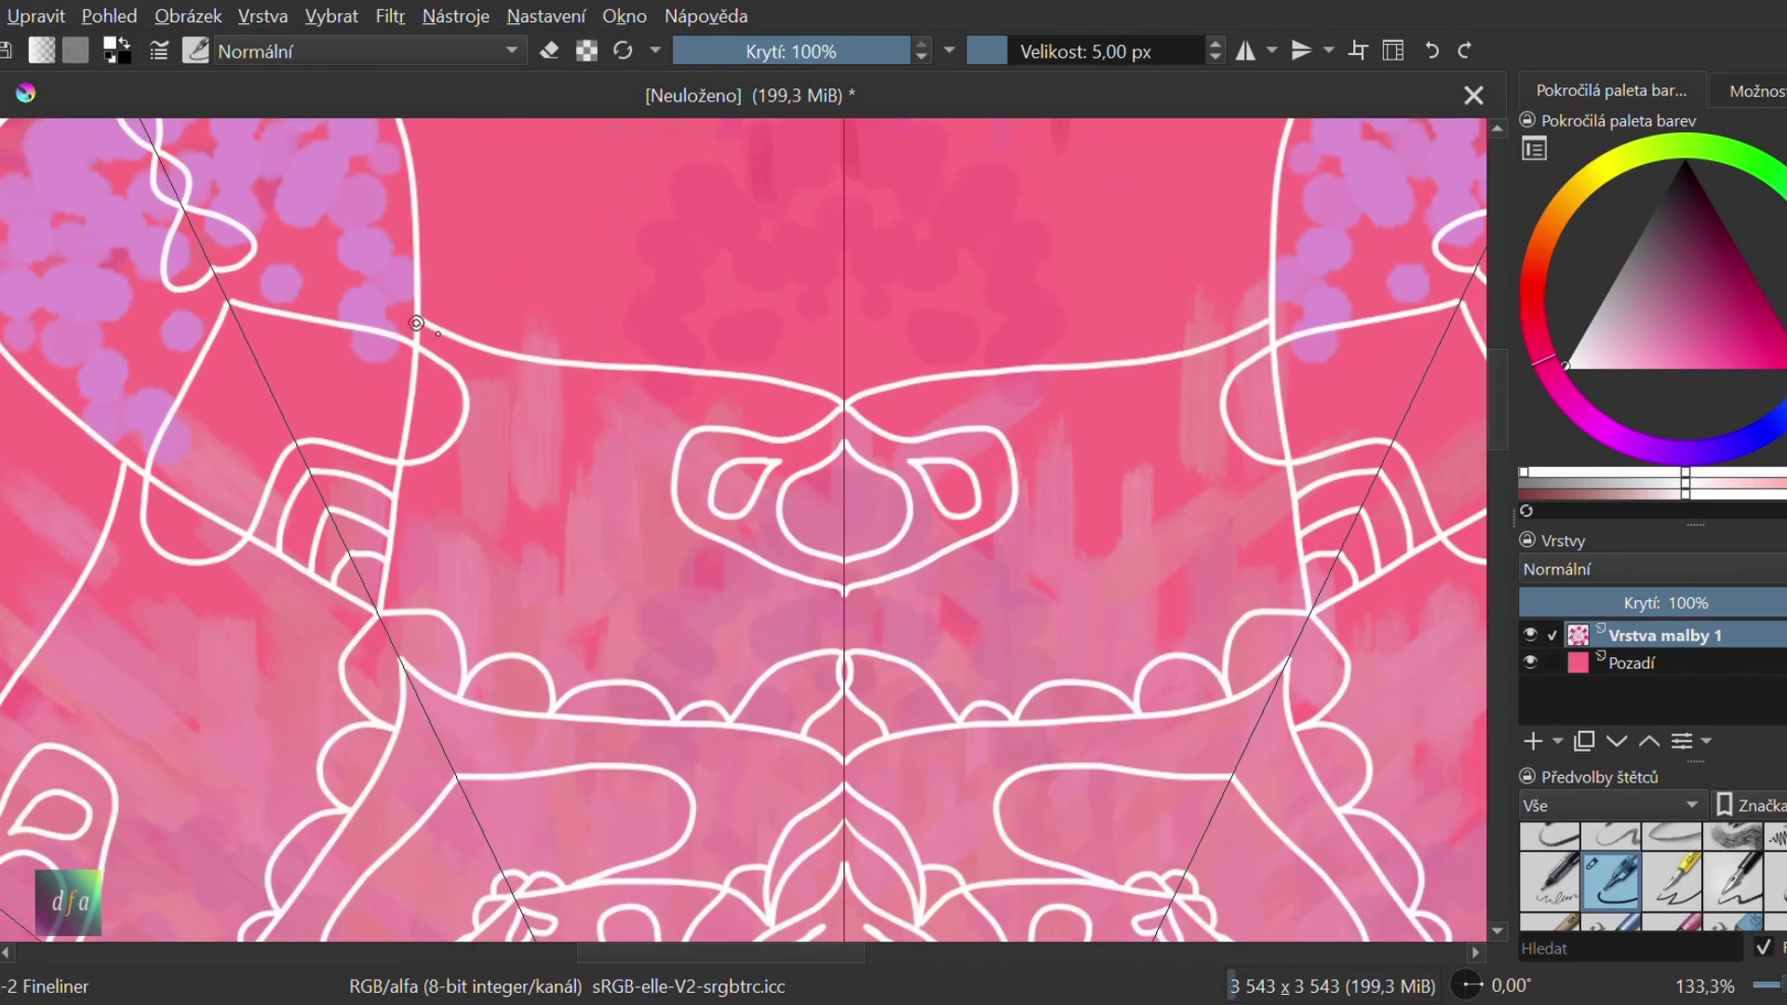
scroll(428, 313, "up", 1)
mouse_move(419, 295)
left_mouse_down()
mouse_move(633, 337)
mouse_move(984, 359)
mouse_move(1046, 395)
left_mouse_up()
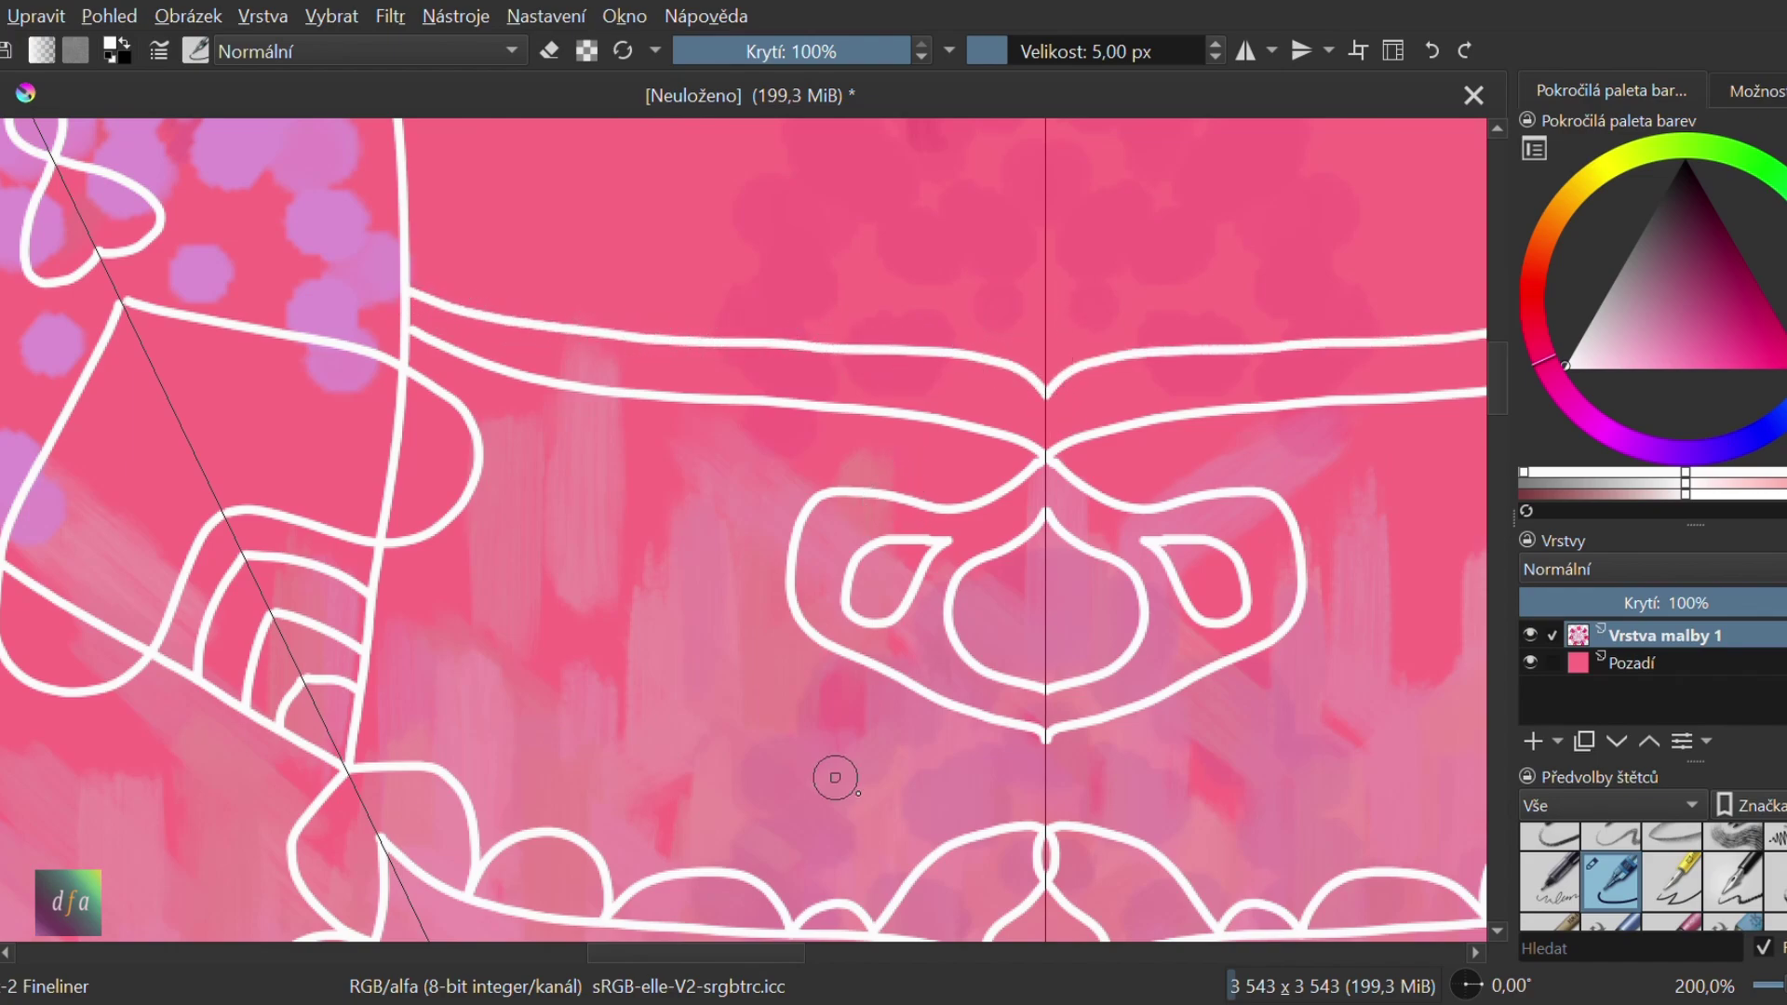
Draw a small inverted drop on the axis above the double line, with a two-leaved sprout between them
scroll(835, 777, "down", 5)
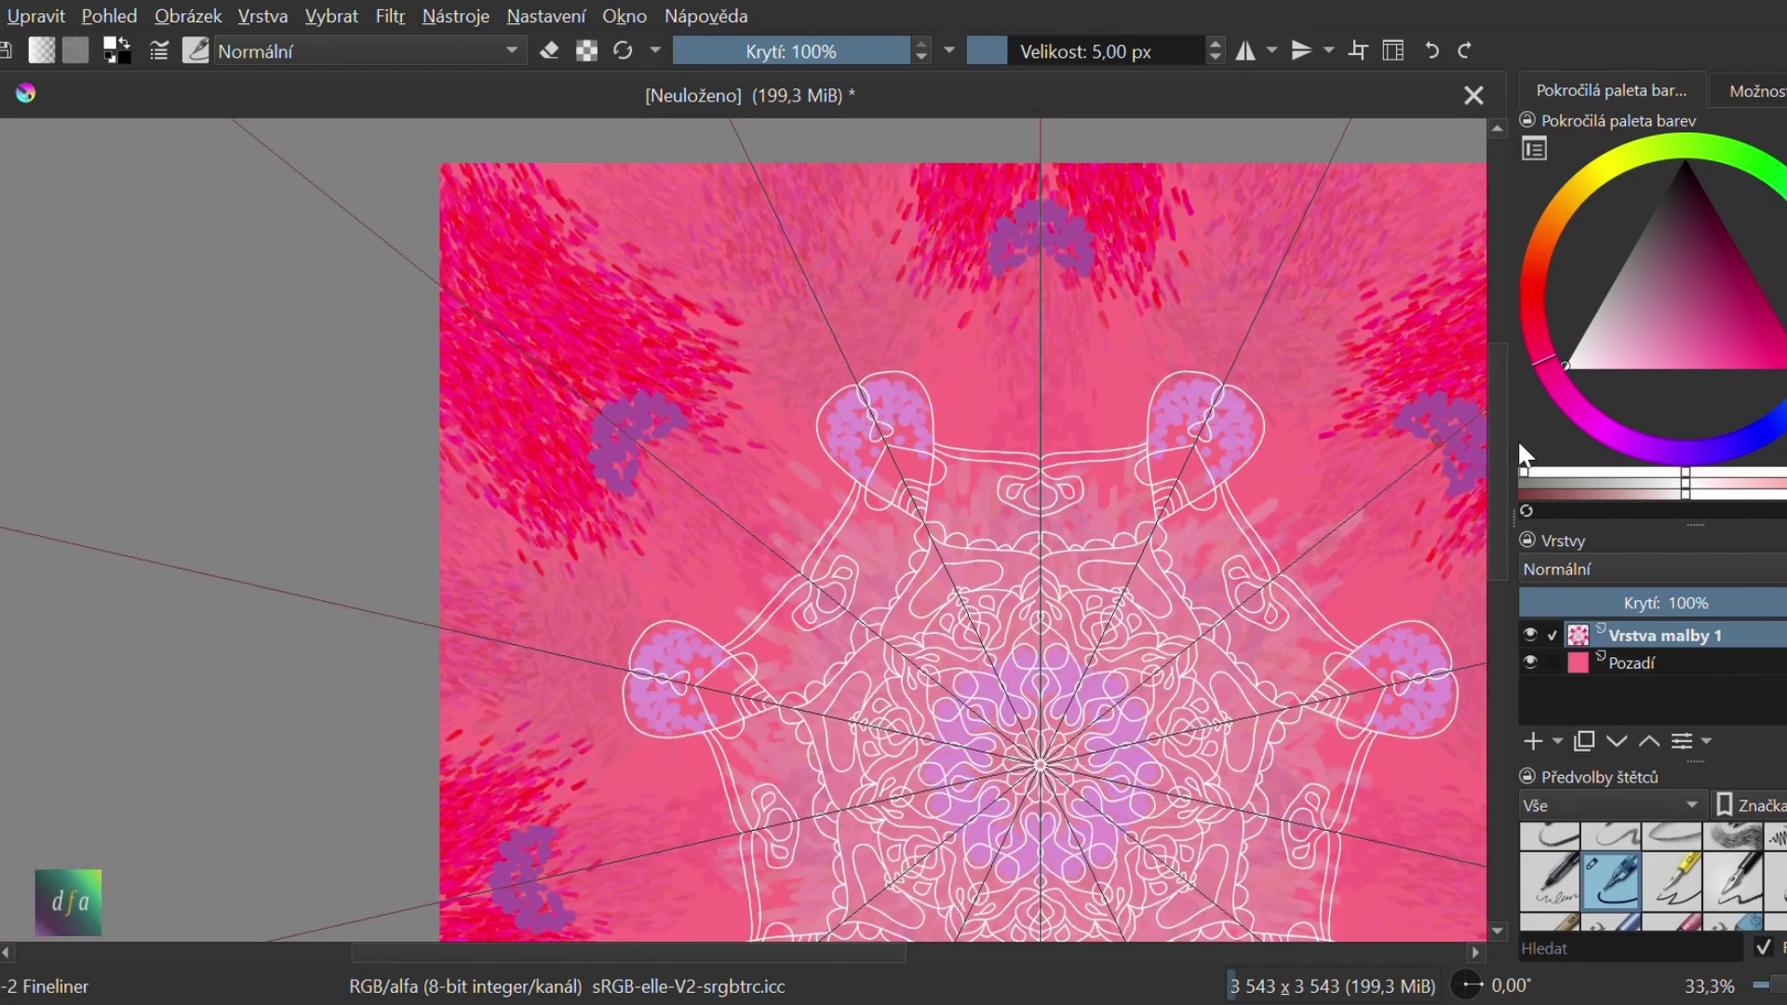
left_click_drag(1499, 450, 1502, 518)
scroll(960, 447, "down", 1)
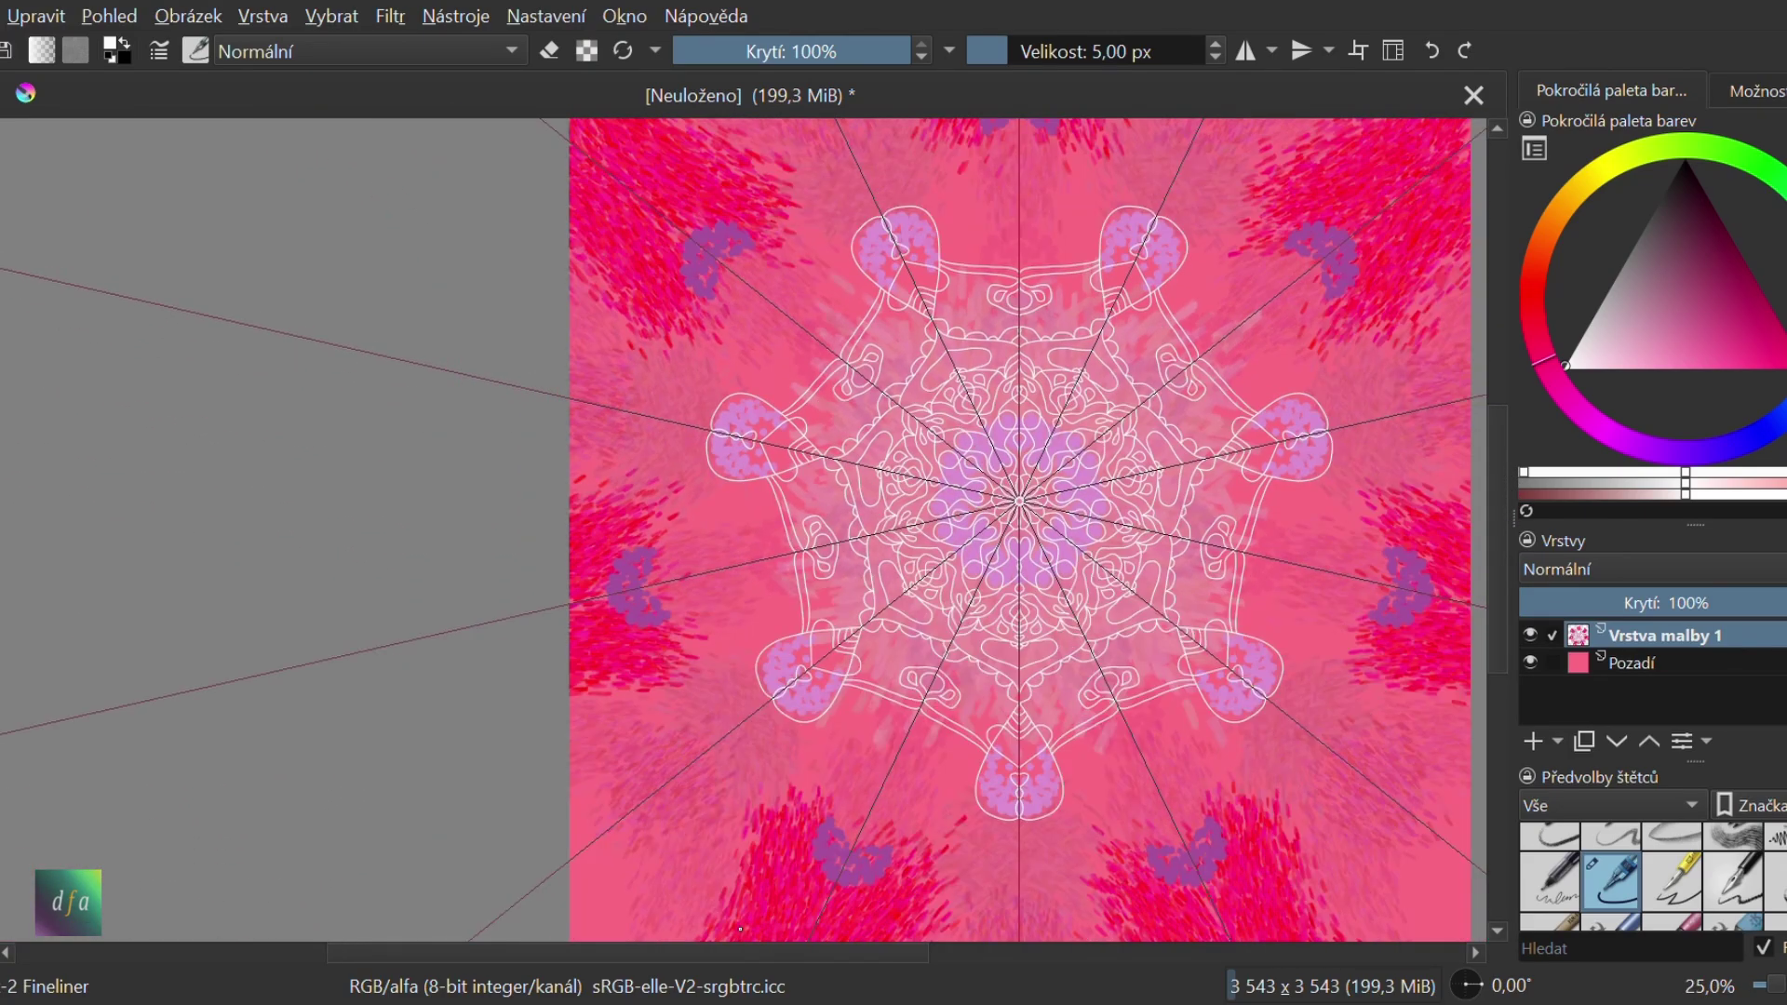
left_click_drag(698, 953, 784, 955)
scroll(796, 158, "up", 1)
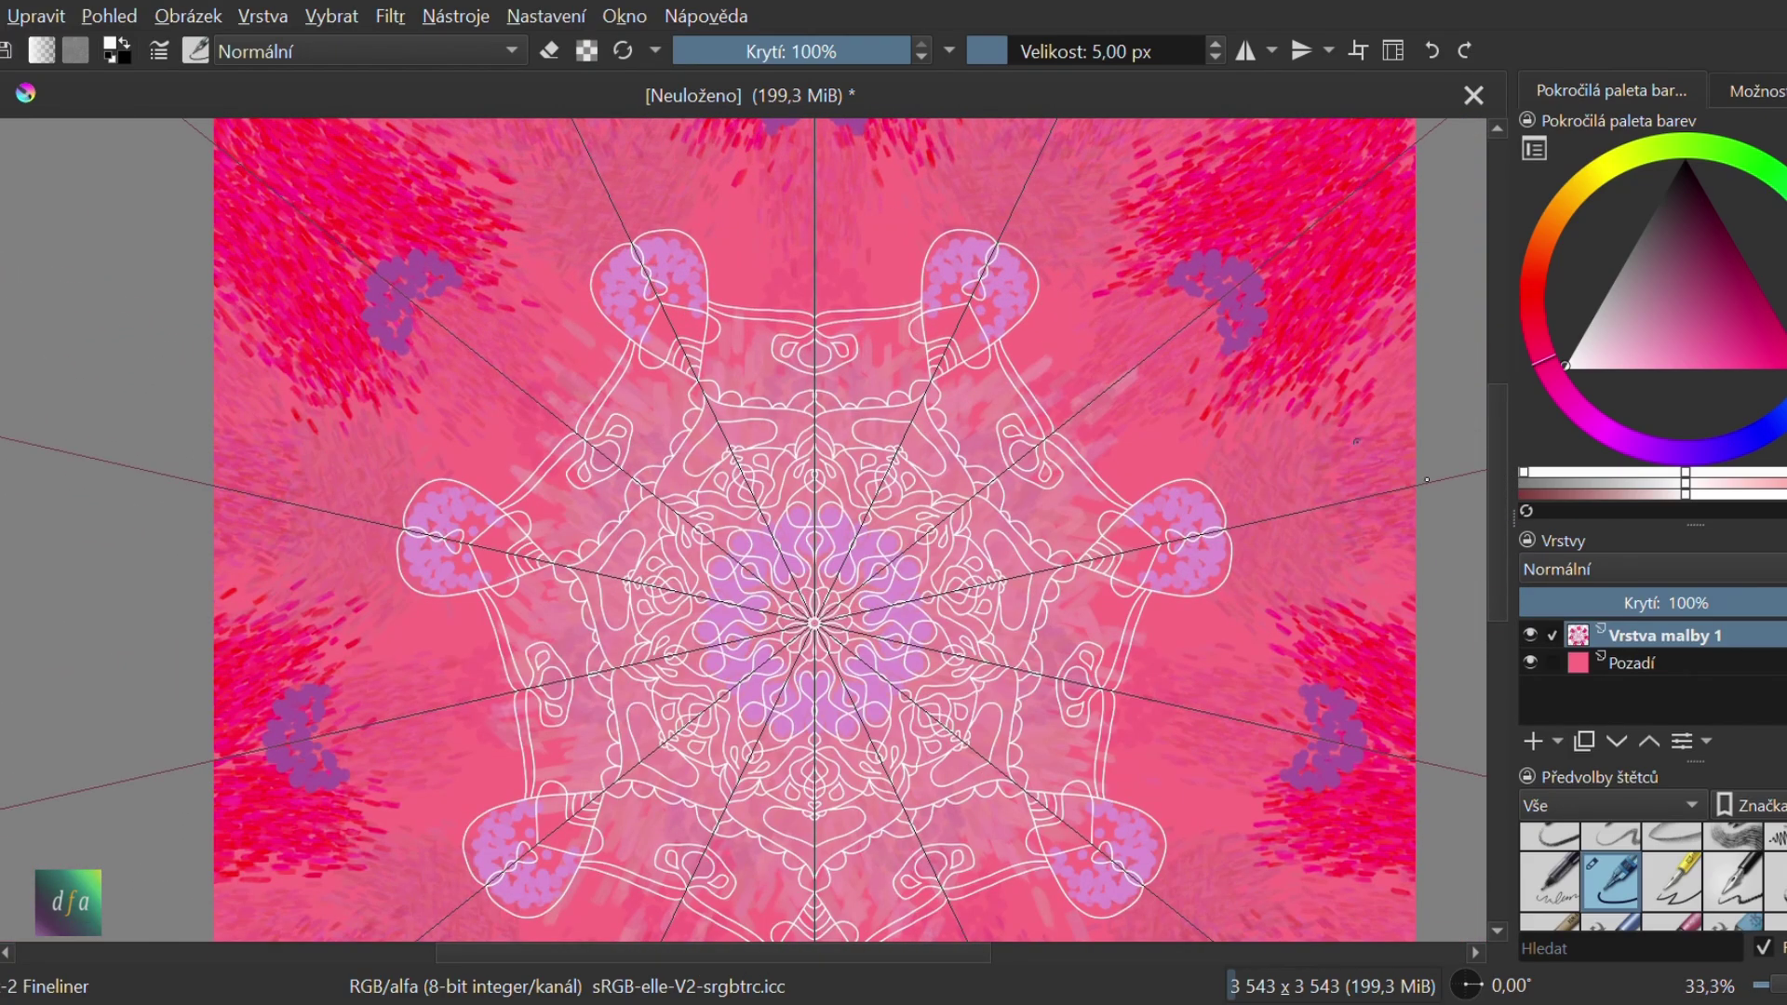
left_click_drag(1495, 473, 1492, 432)
scroll(796, 312, "up", 2)
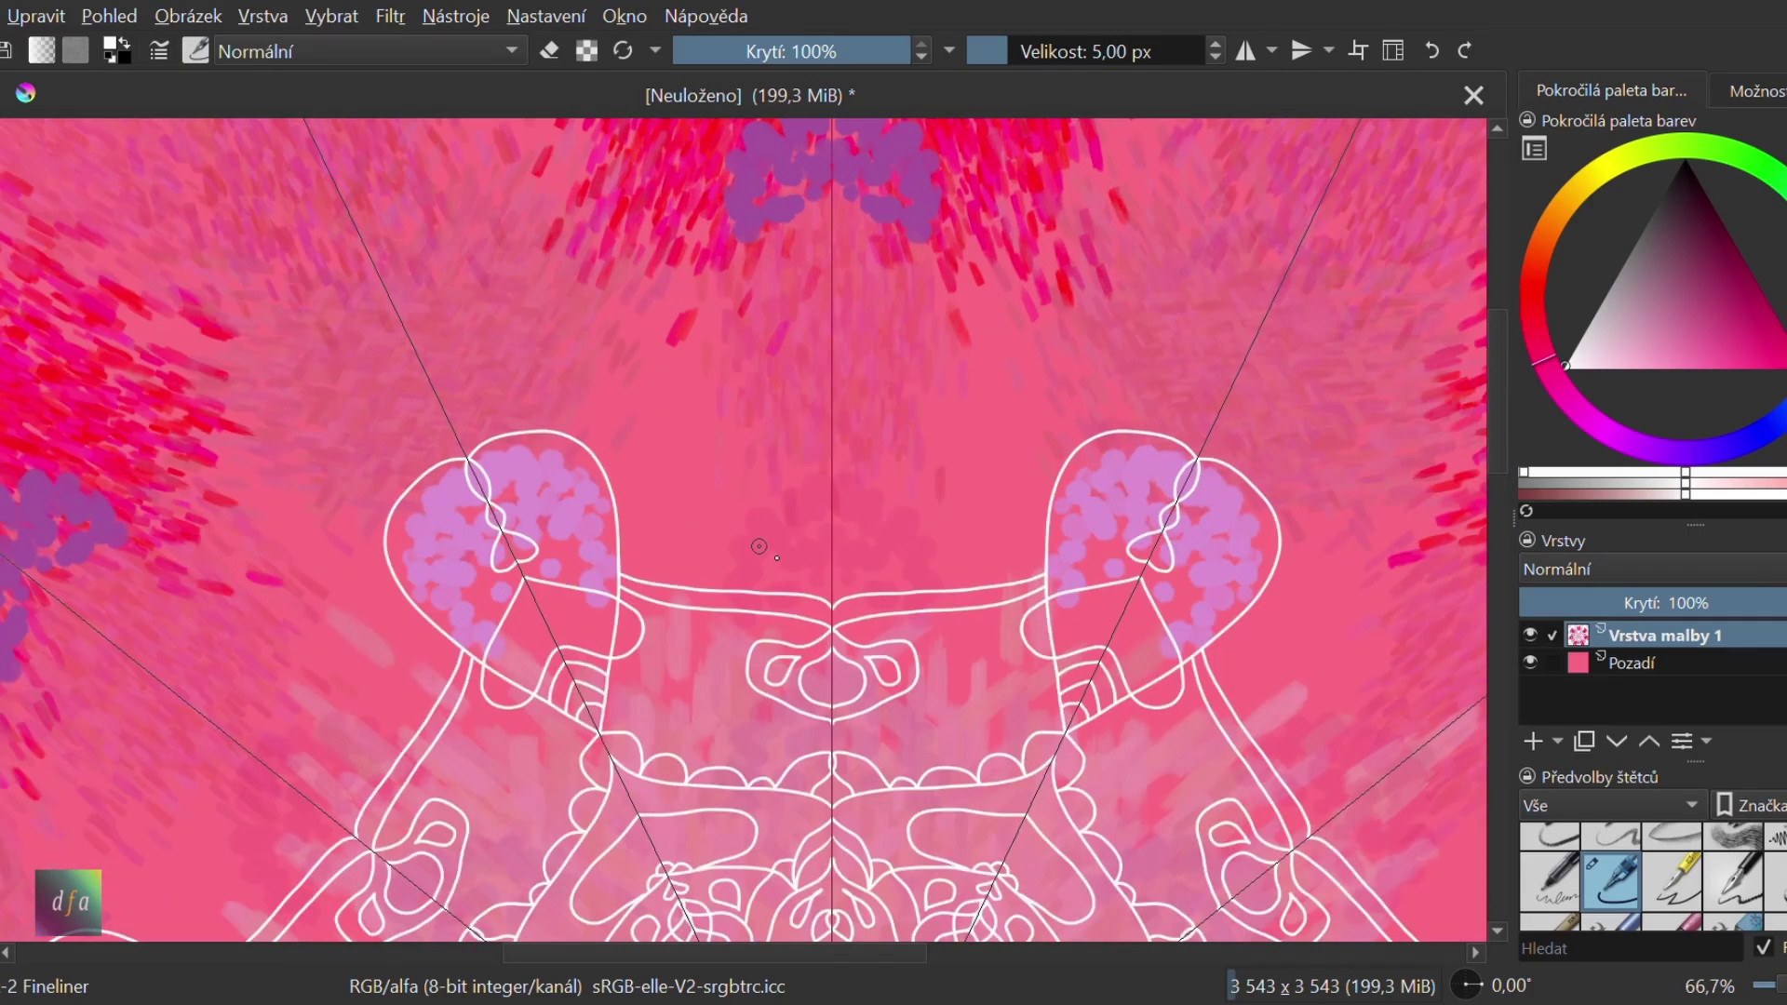
scroll(800, 493, "up", 1)
left_click_drag(847, 502, 816, 534)
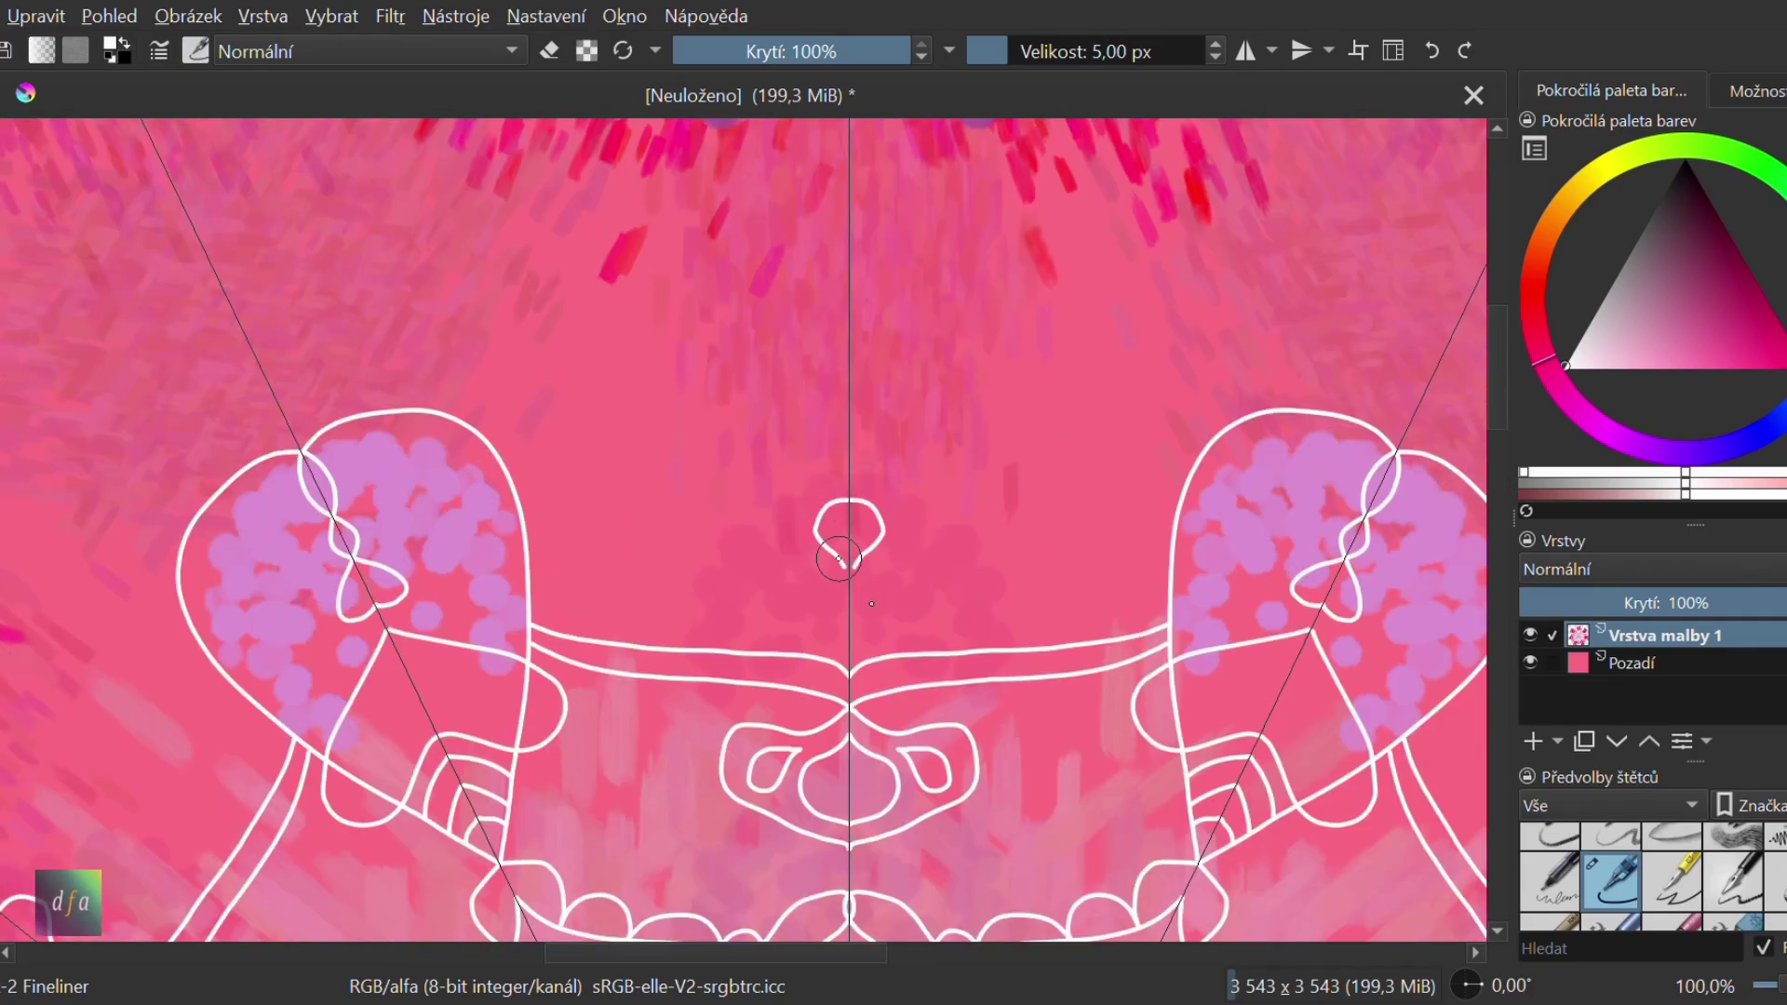
scroll(849, 577, "up", 1)
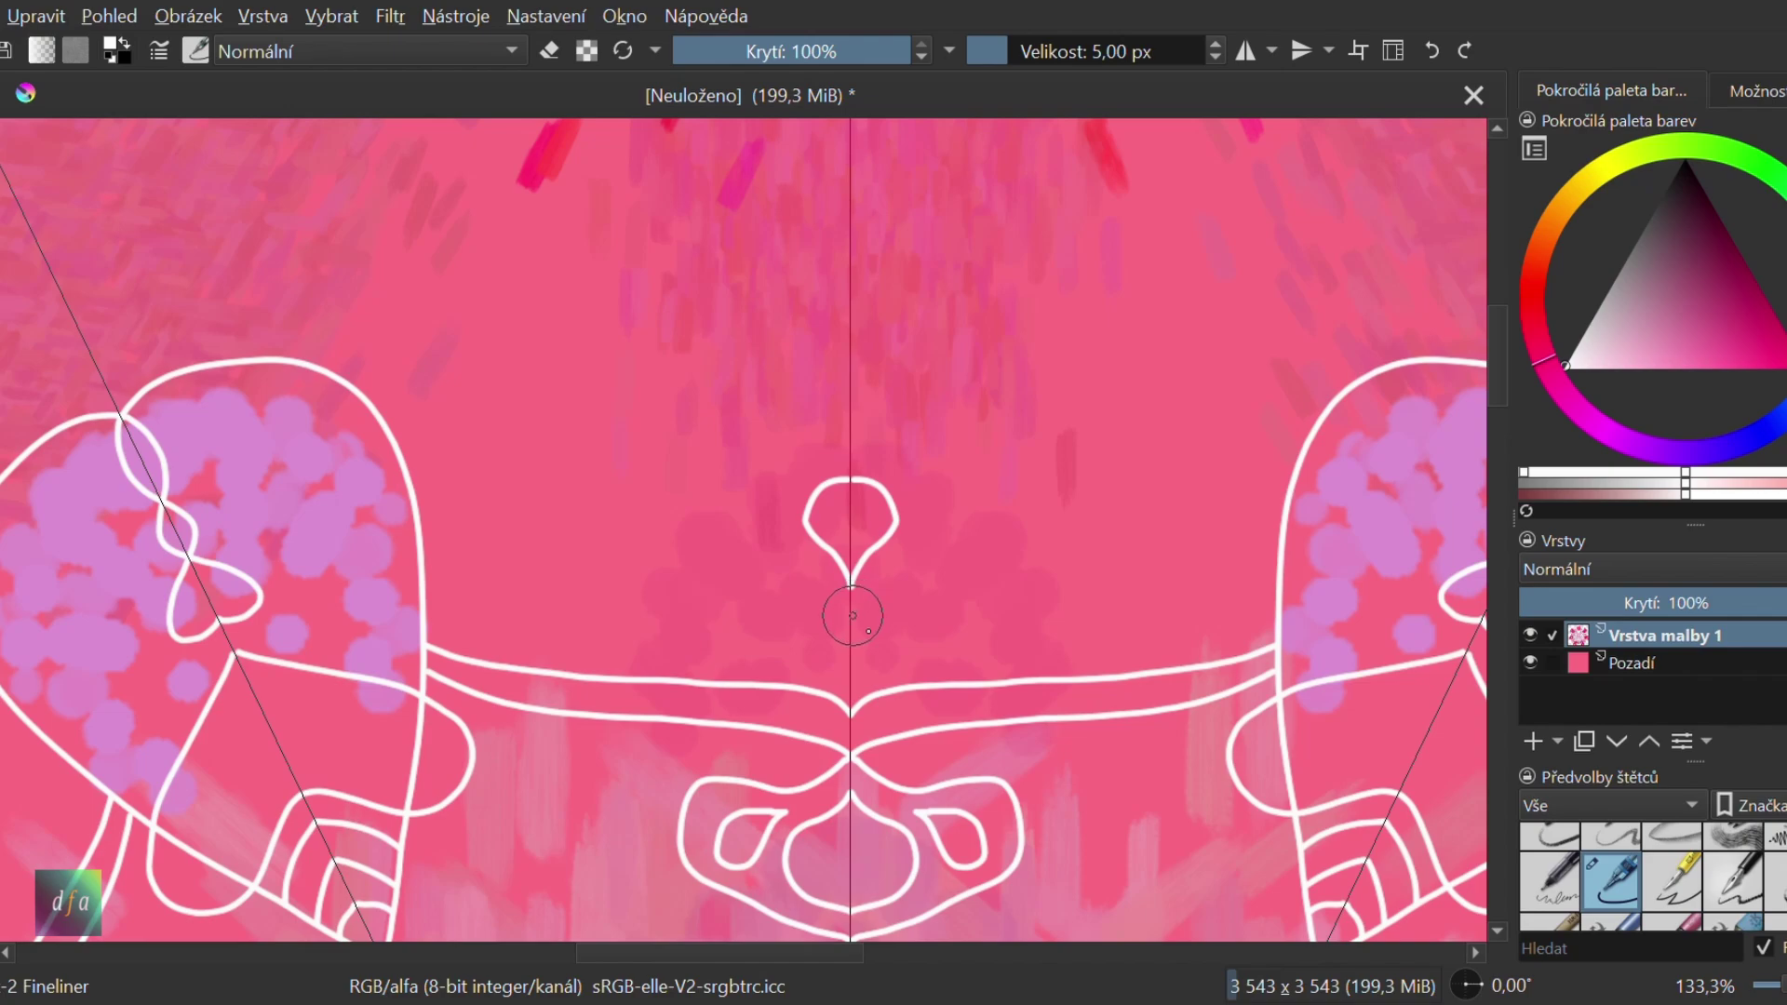
mouse_move(841, 643)
left_mouse_down()
mouse_move(806, 622)
mouse_move(833, 674)
left_mouse_up()
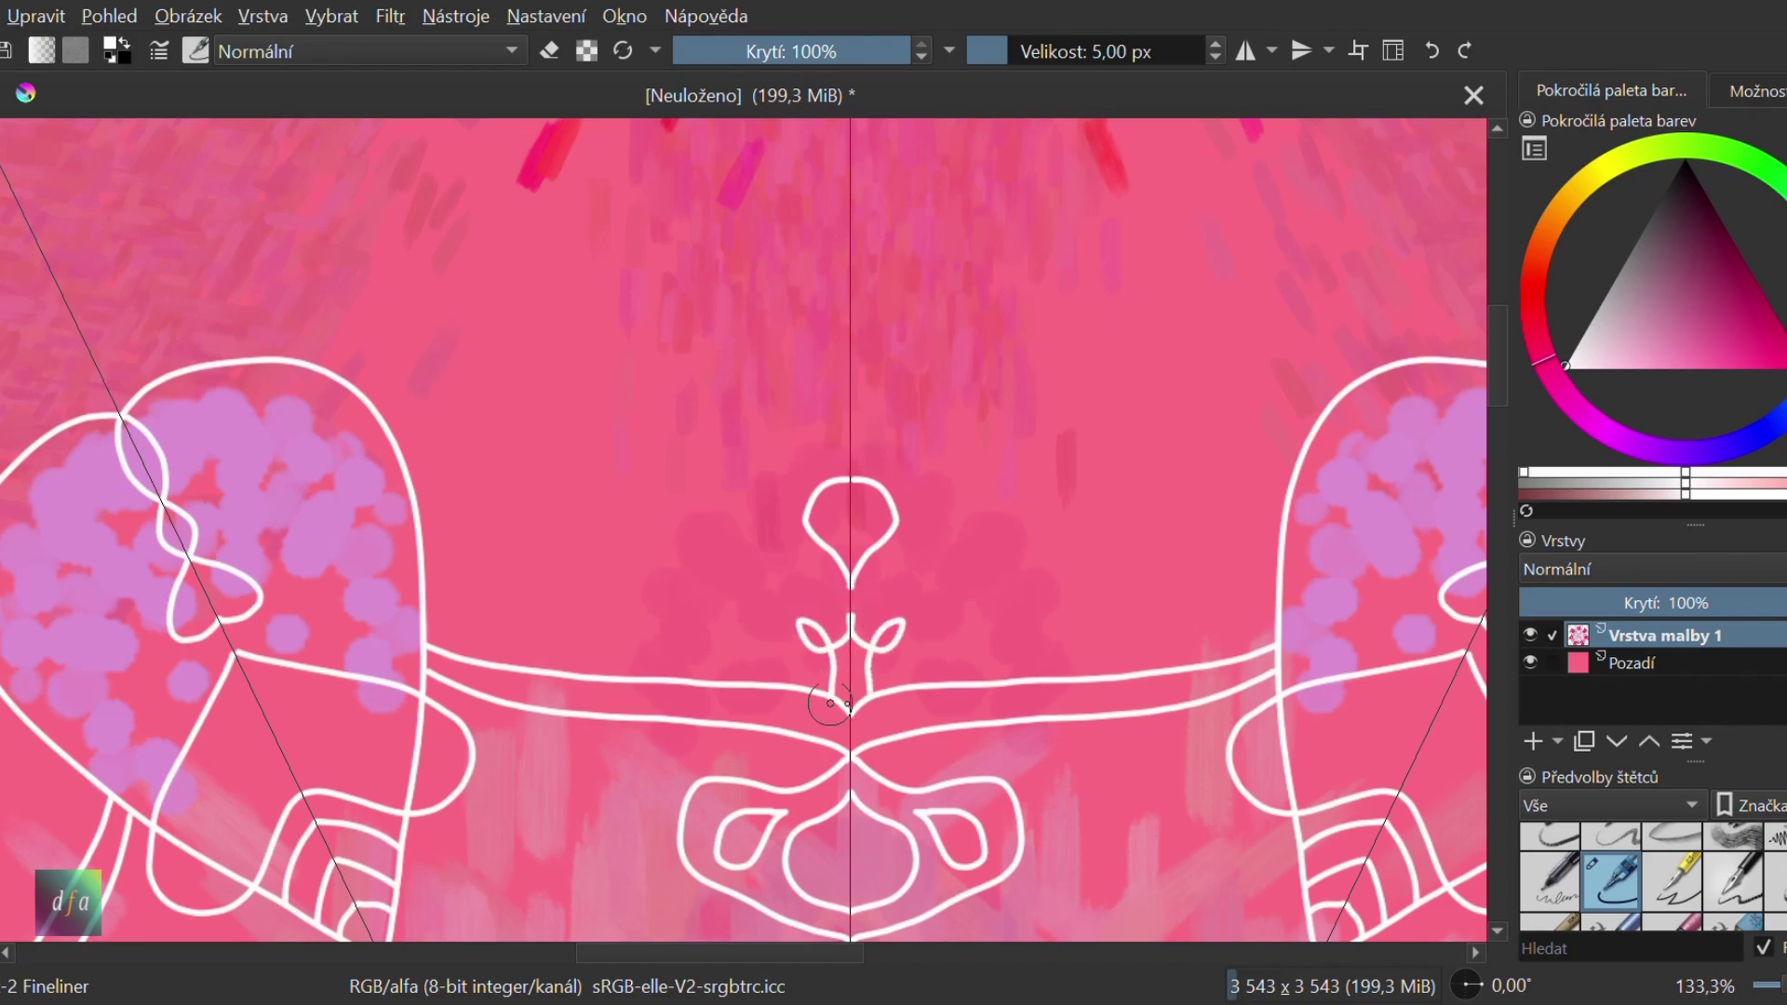
Surround the drop and sprout with looping scrolls and pointed ears, extend looped tendrils to the teardrops, and enclose the sides with outer arcs
mouse_move(850, 511)
left_mouse_down()
mouse_move(818, 558)
mouse_move(779, 464)
mouse_move(808, 494)
mouse_move(747, 598)
mouse_move(756, 622)
mouse_move(776, 610)
mouse_move(737, 580)
mouse_move(708, 623)
mouse_move(752, 678)
left_mouse_up()
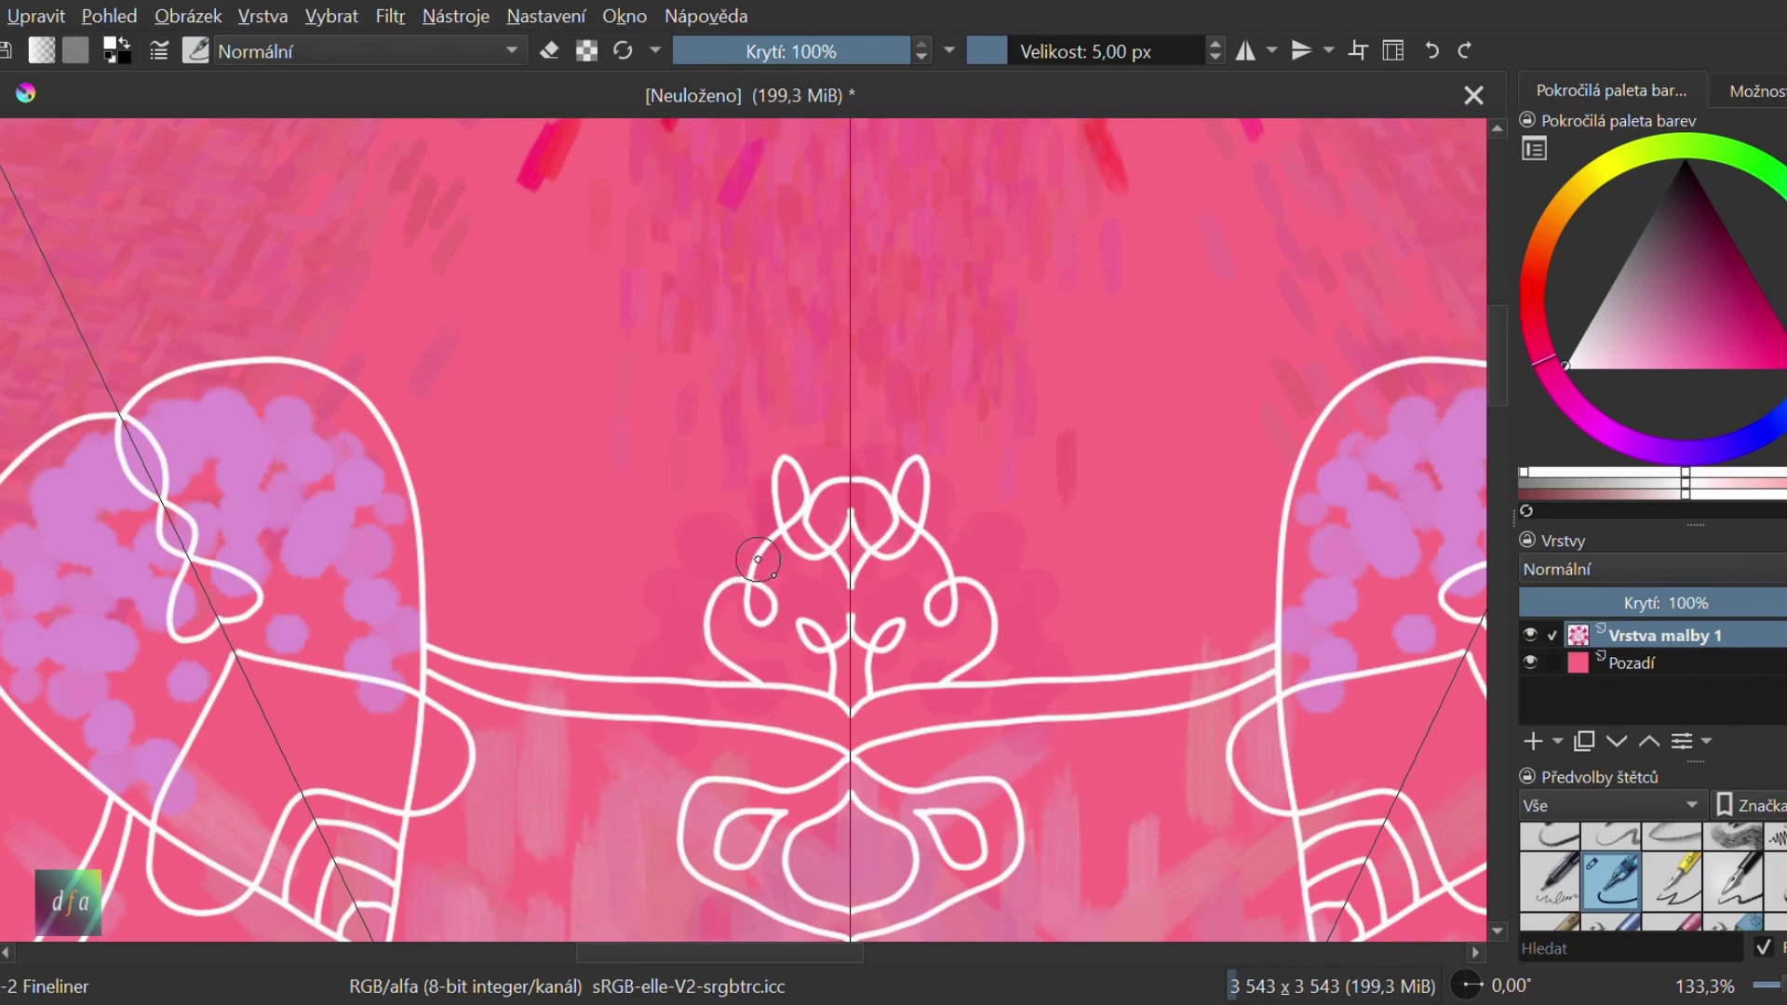
mouse_move(758, 559)
left_mouse_down()
mouse_move(727, 540)
mouse_move(622, 543)
mouse_move(636, 599)
mouse_move(660, 570)
mouse_move(619, 538)
mouse_move(519, 528)
mouse_move(532, 488)
mouse_move(578, 531)
mouse_move(430, 572)
left_mouse_up()
scroll(575, 644, "up", 1)
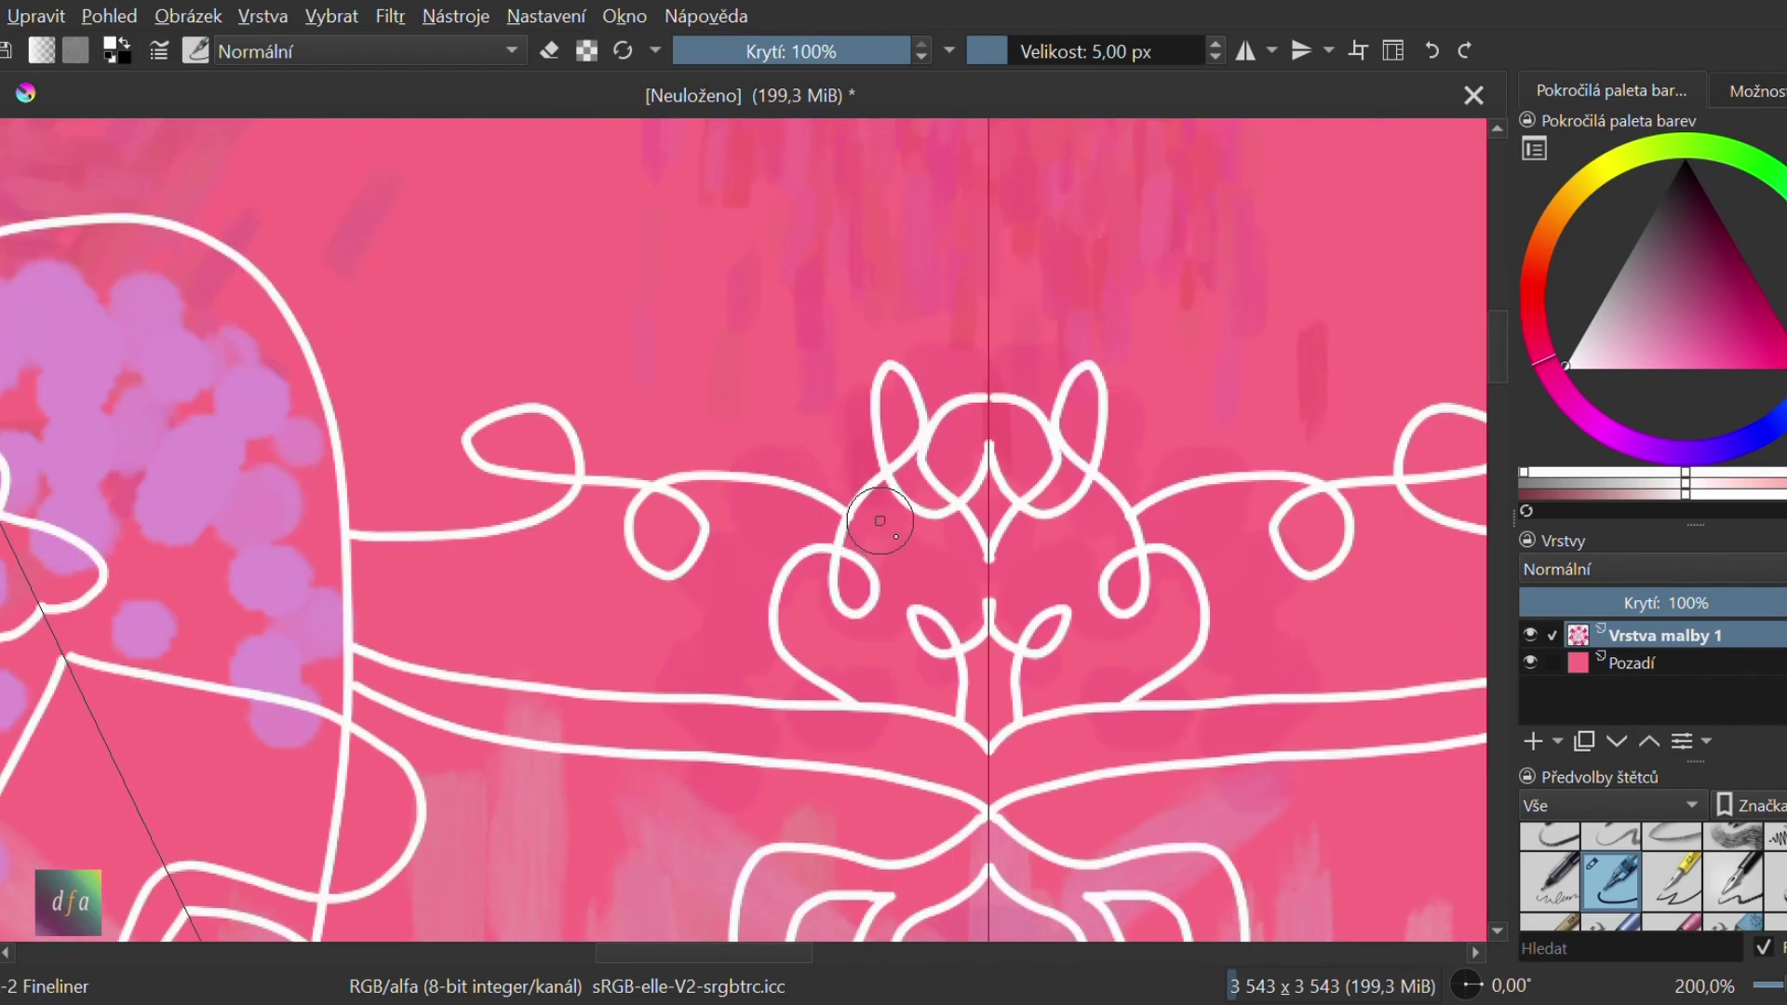
mouse_move(808, 498)
left_mouse_down()
mouse_move(741, 538)
mouse_move(719, 618)
mouse_move(729, 692)
left_mouse_up()
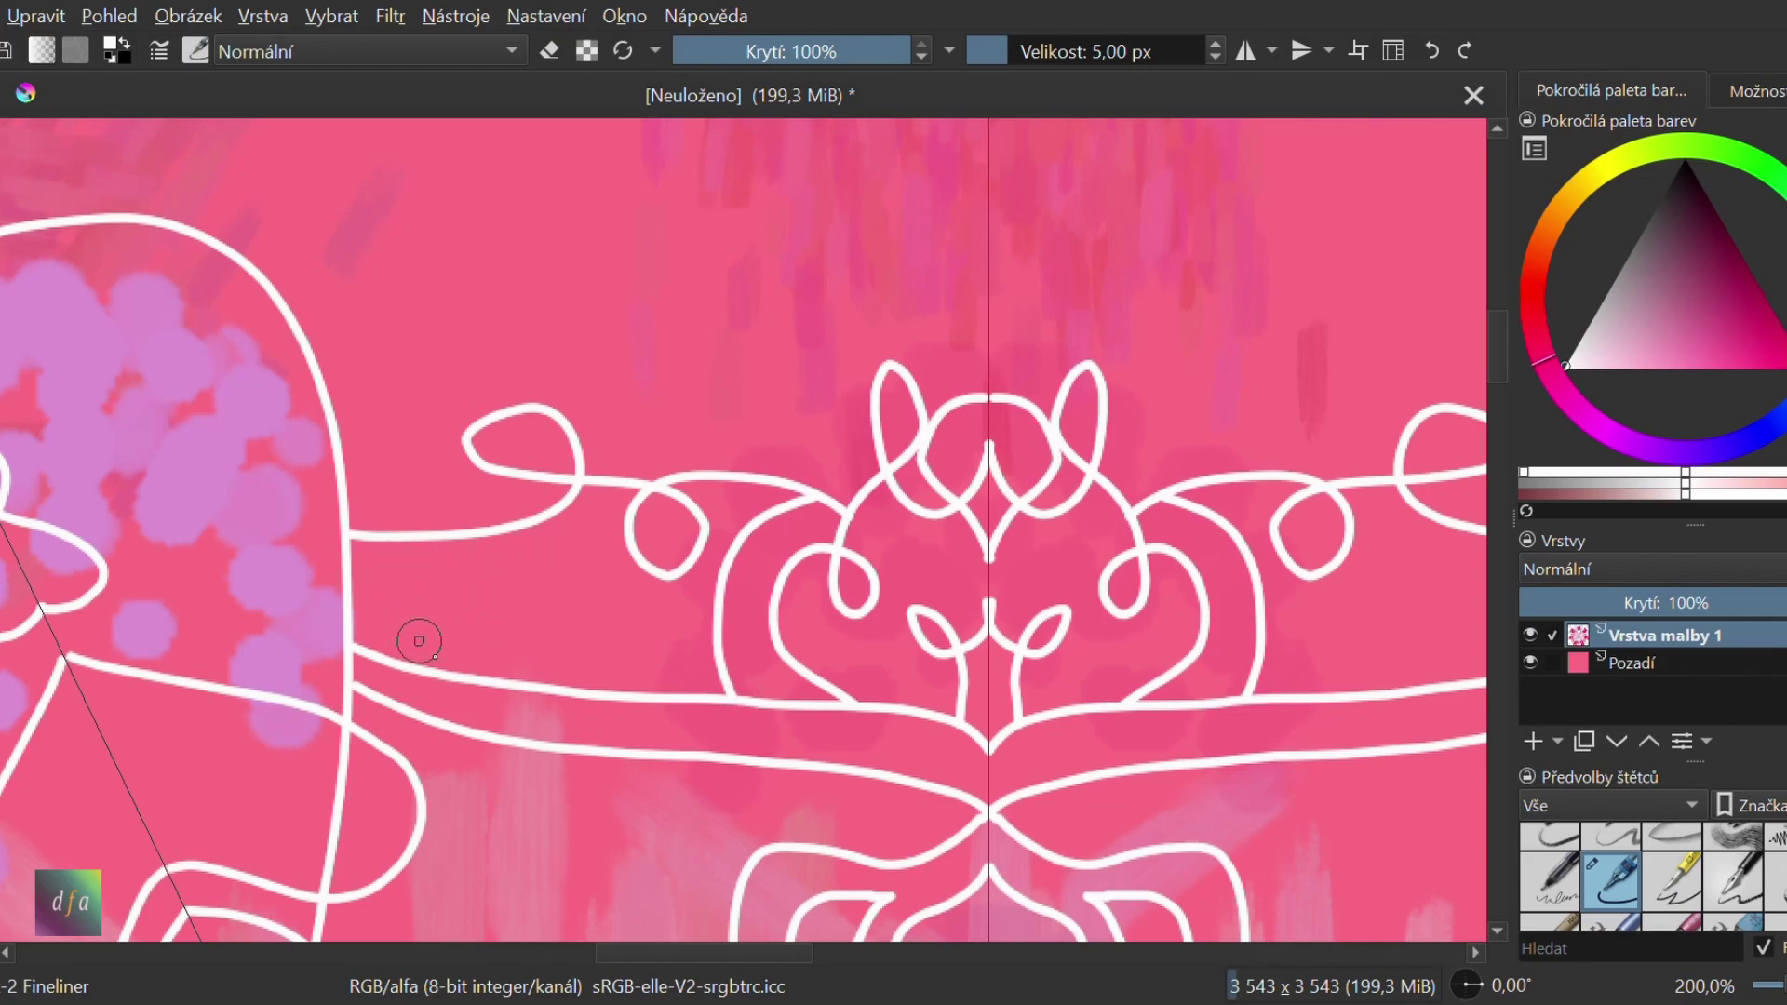
Crown the scroll motif with a pair of wing shapes and an arch crossing them, and run a line from the wings to the teardrops
scroll(773, 707, "down", 4)
left_click_drag(1504, 411, 1500, 578)
scroll(1271, 523, "down", 2)
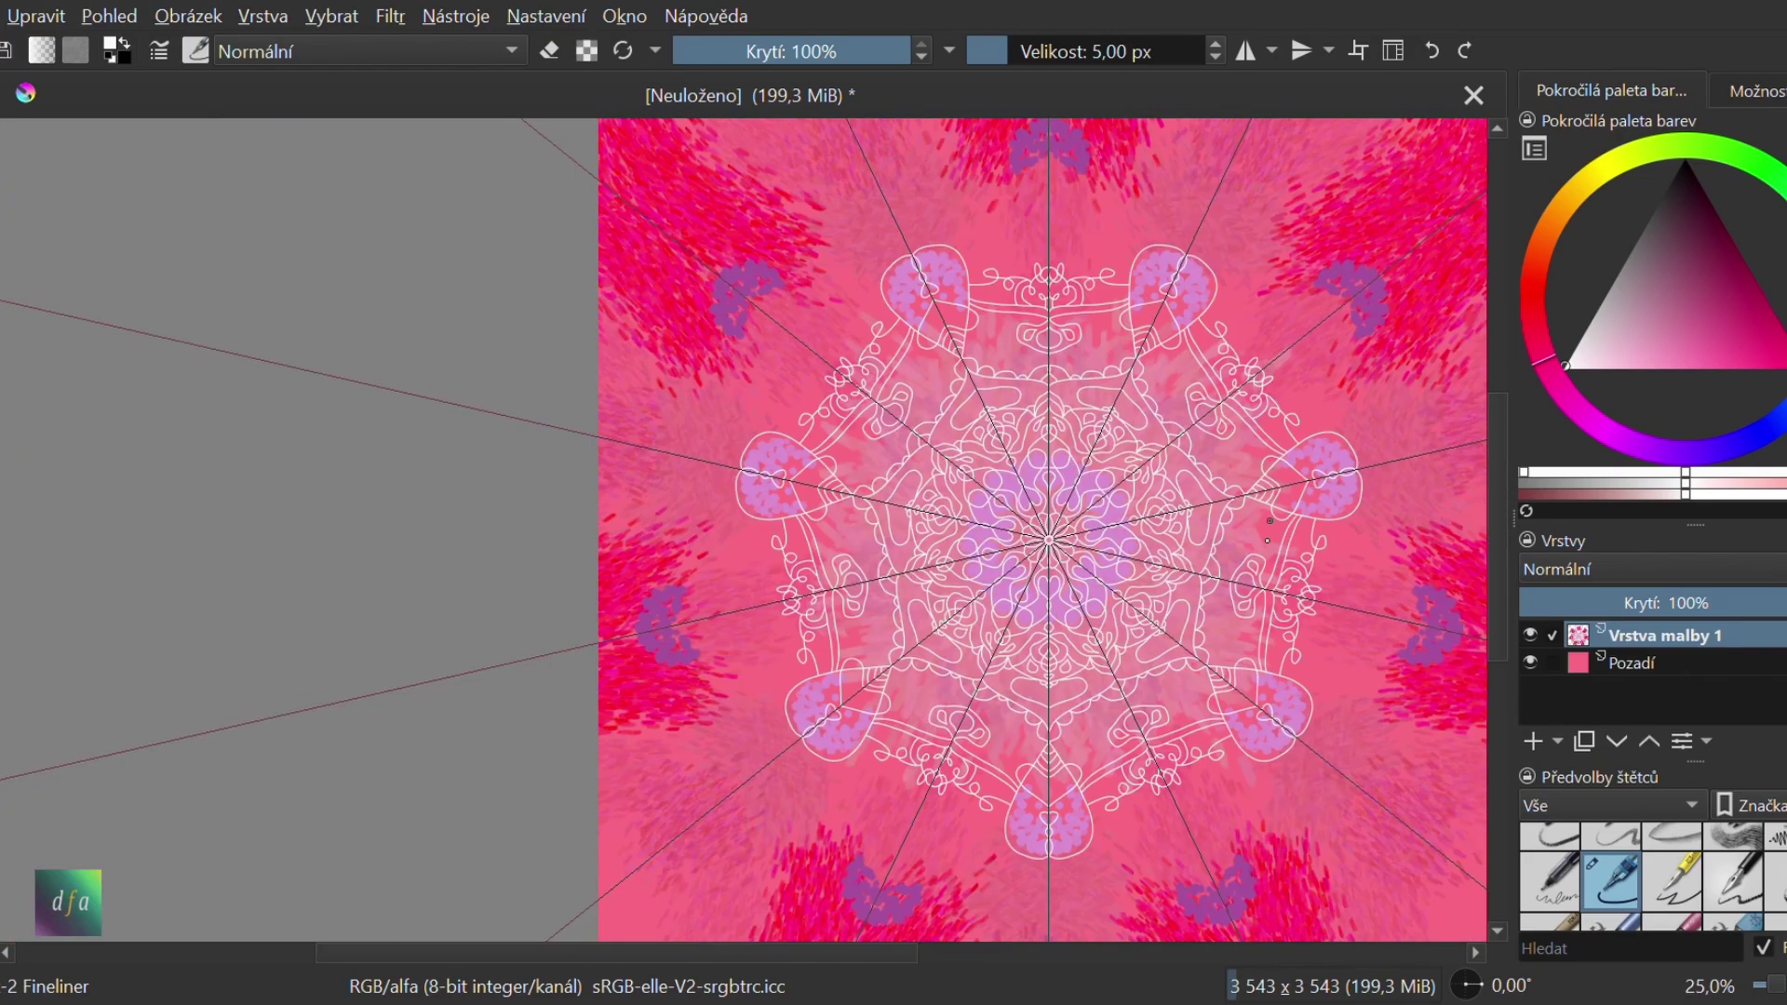
scroll(1063, 222, "up", 5)
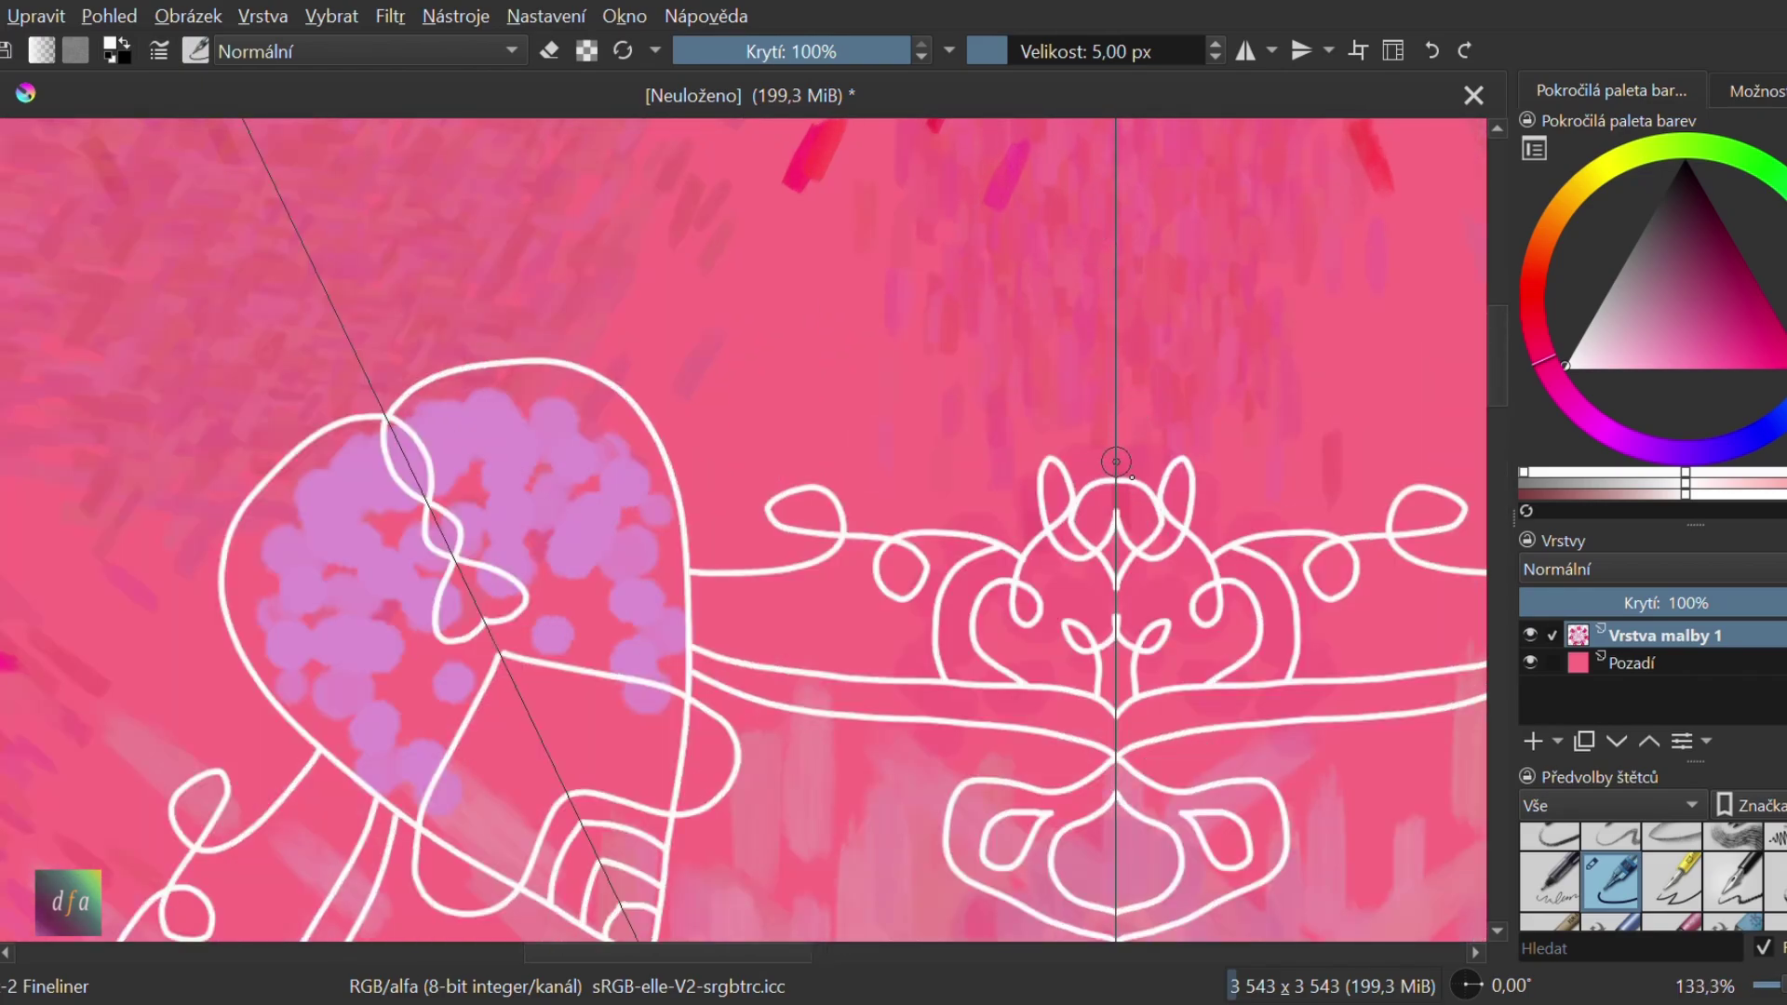
mouse_move(1116, 462)
left_mouse_down()
mouse_move(991, 394)
mouse_move(900, 382)
mouse_move(894, 474)
mouse_move(982, 535)
left_mouse_up()
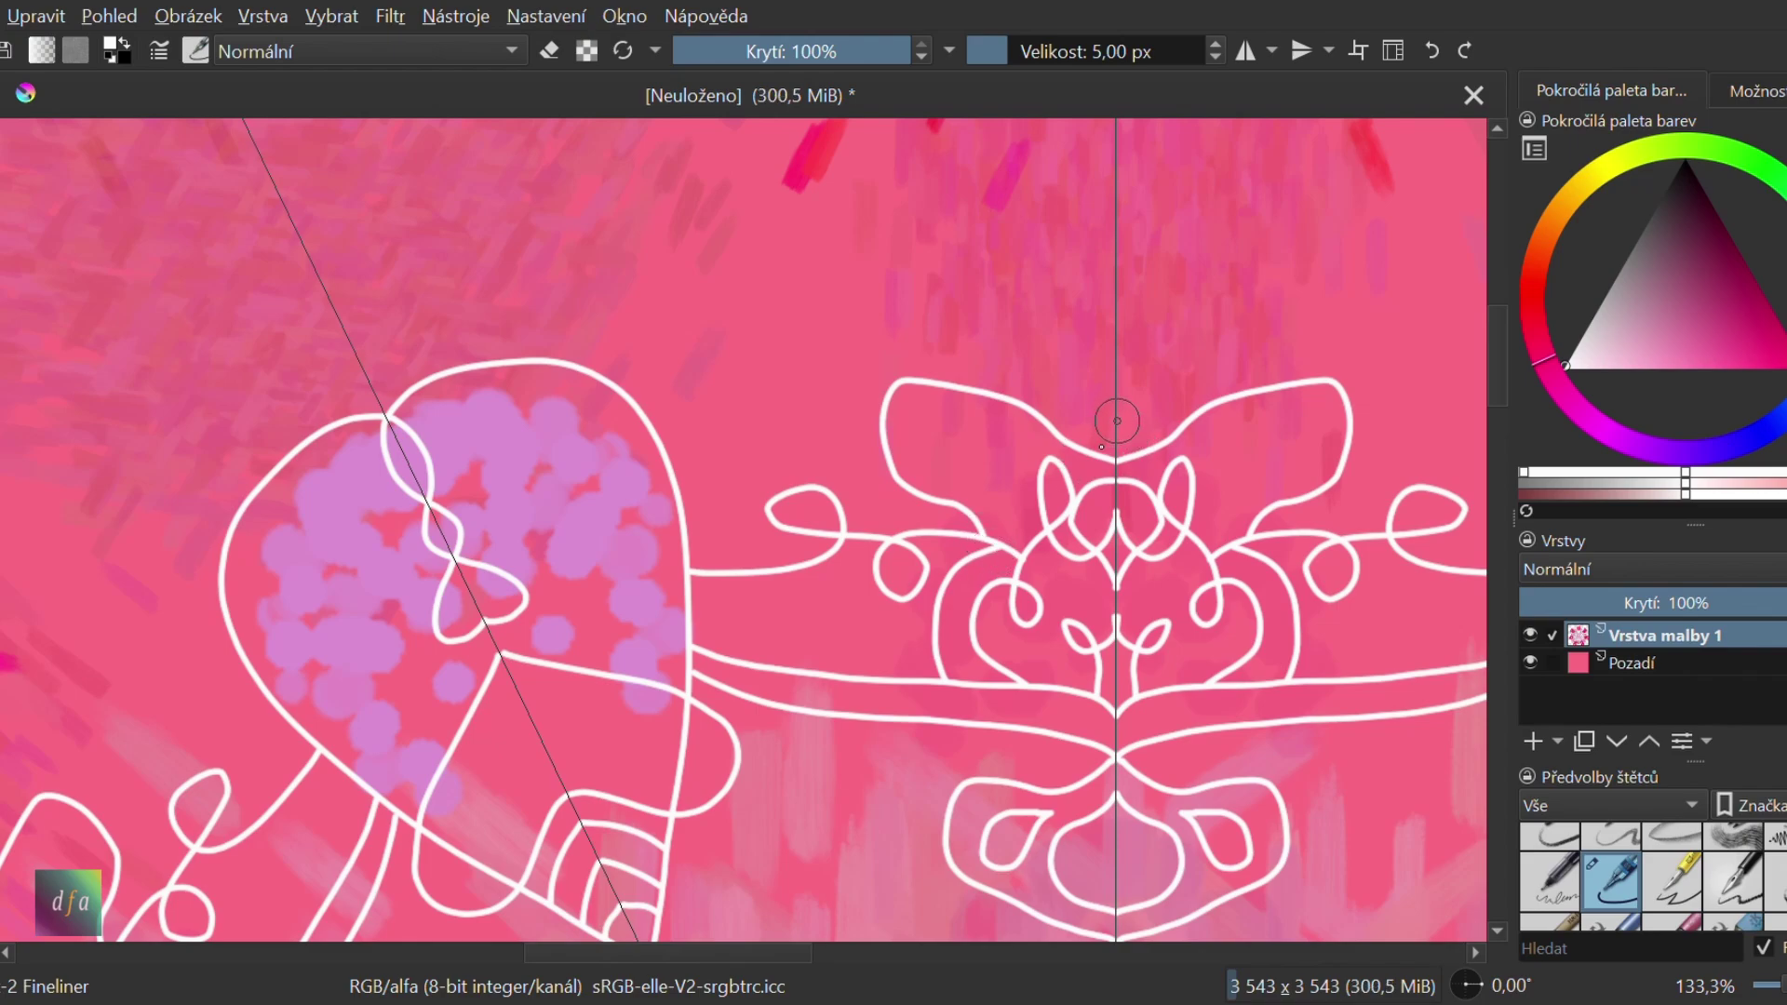
mouse_move(1116, 421)
left_mouse_down()
mouse_move(989, 441)
mouse_move(936, 521)
left_mouse_up()
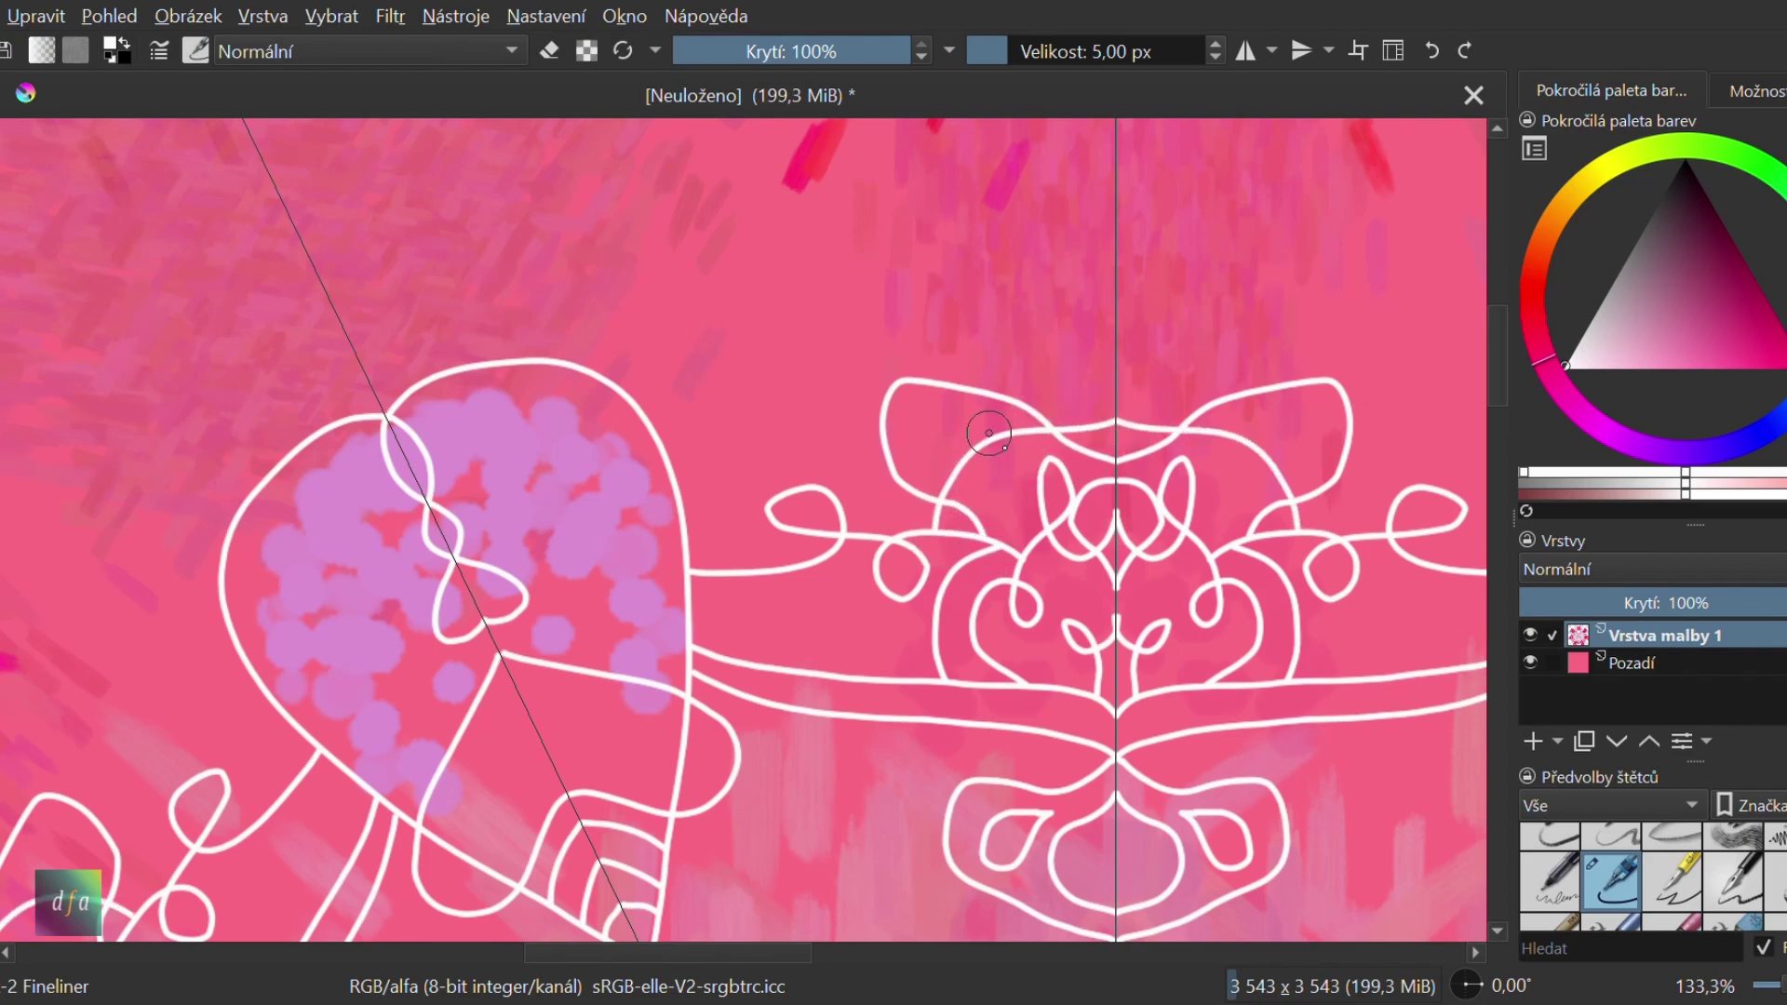
mouse_move(1008, 399)
left_mouse_down()
mouse_move(958, 421)
mouse_move(733, 424)
mouse_move(680, 448)
left_mouse_up()
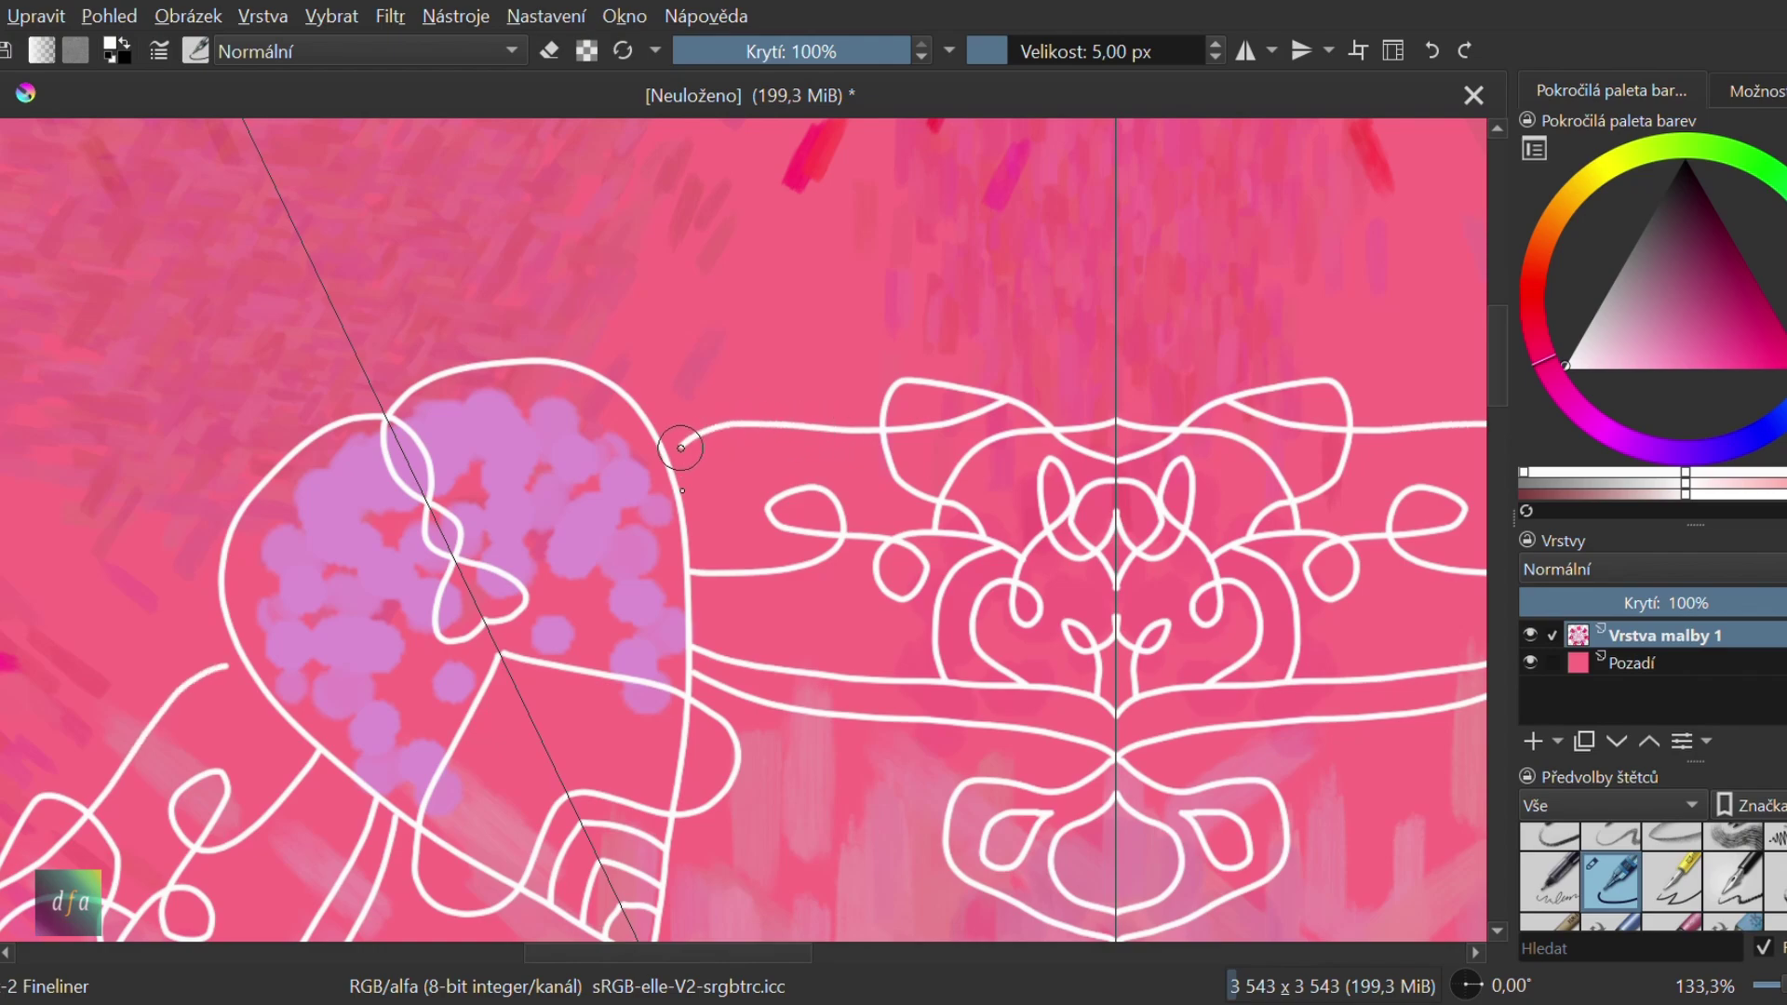
scroll(757, 458, "up", 2)
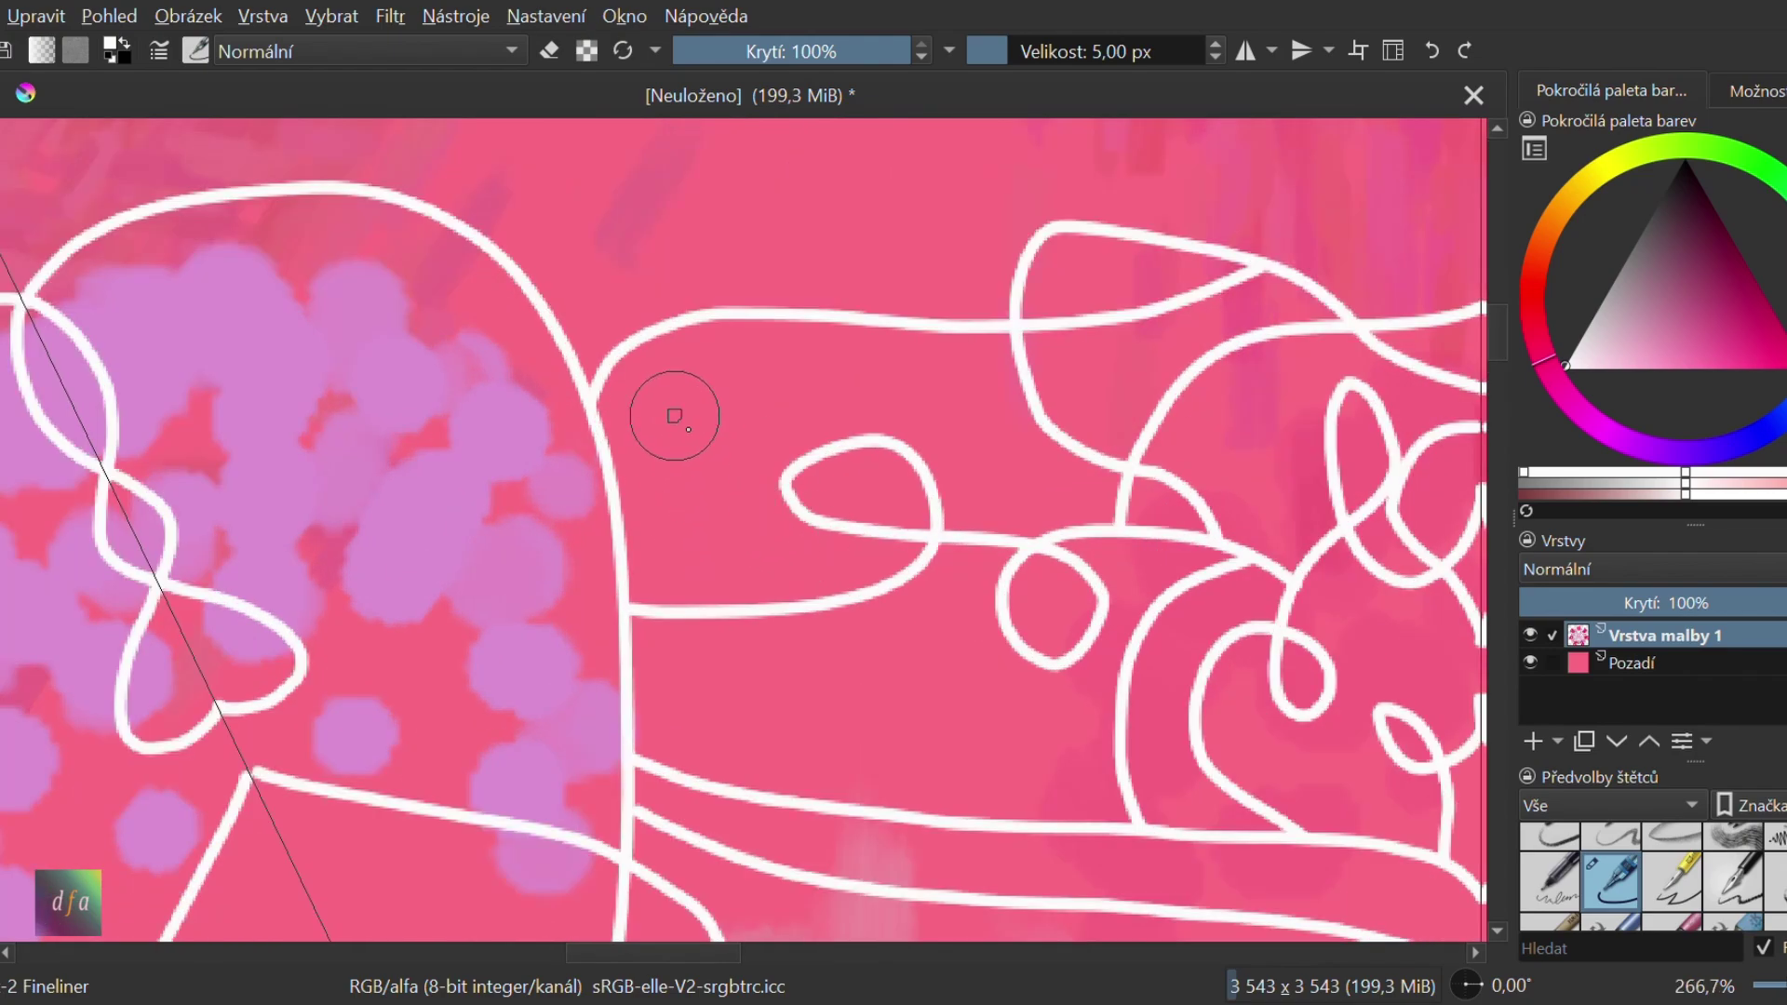
mouse_move(796, 550)
left_mouse_down()
mouse_move(663, 427)
mouse_move(623, 459)
mouse_move(627, 496)
left_mouse_up()
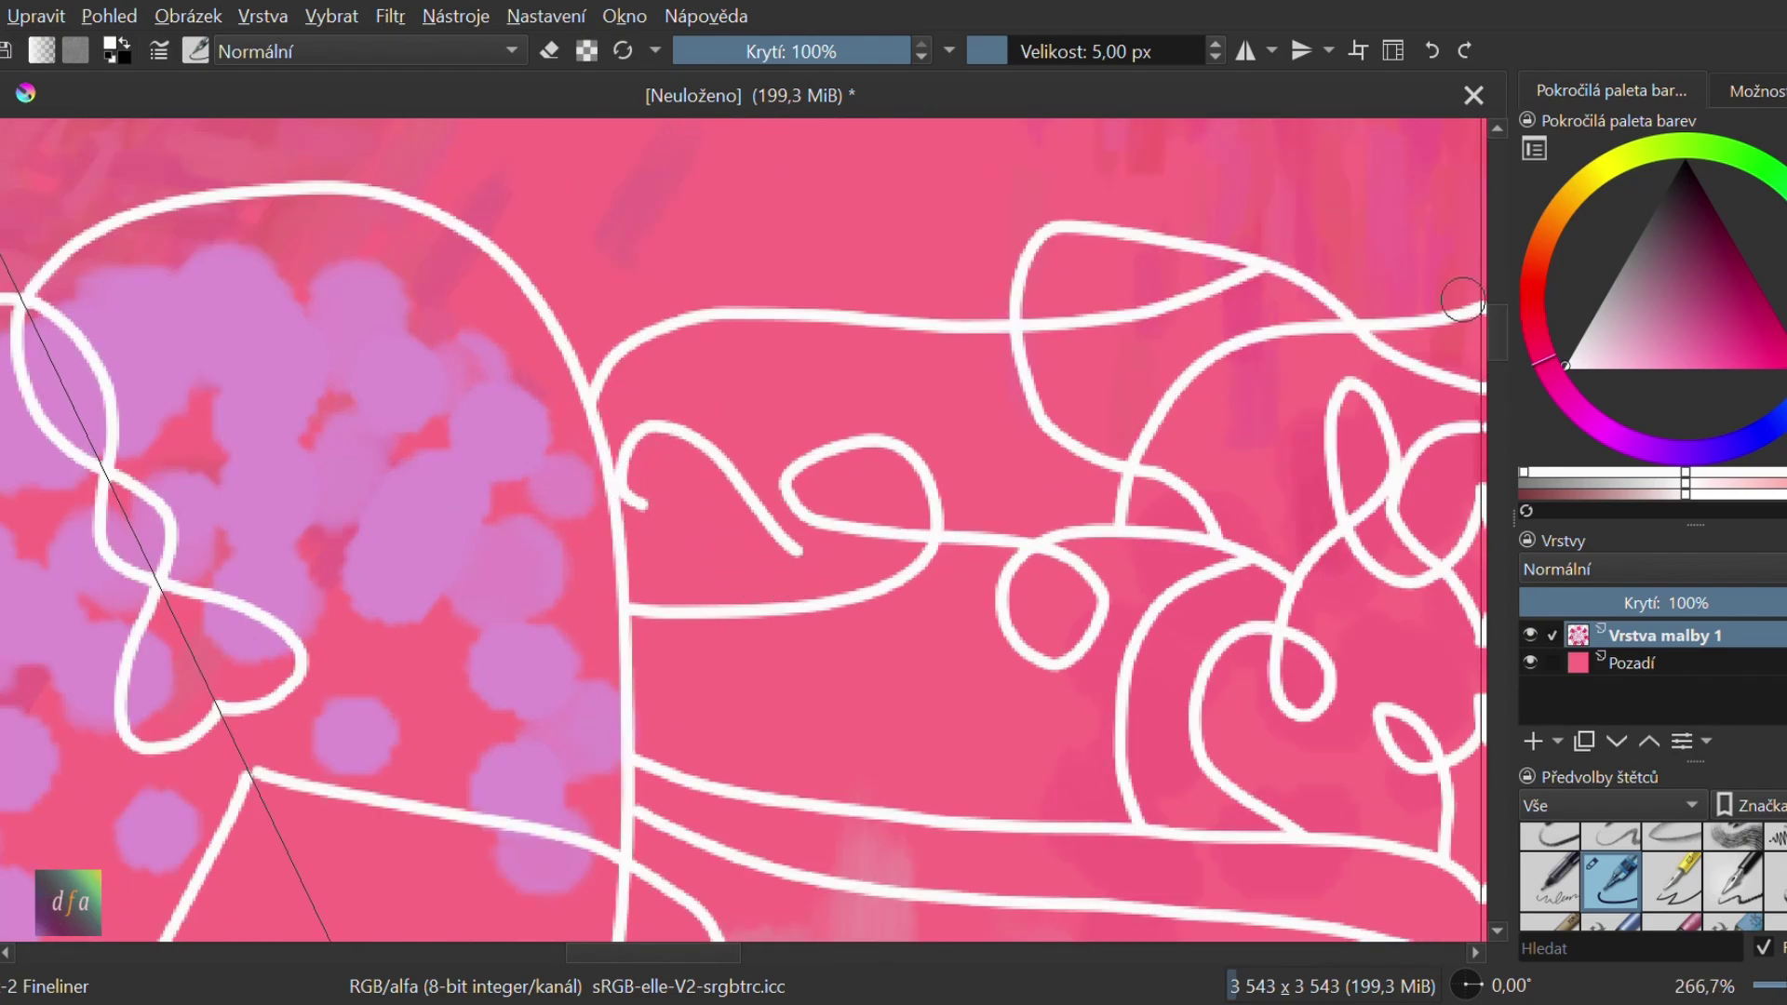
left_click(1433, 51)
mouse_move(815, 557)
left_mouse_down()
mouse_move(725, 559)
mouse_move(679, 481)
mouse_move(712, 387)
mouse_move(754, 430)
mouse_move(751, 509)
mouse_move(781, 569)
mouse_move(686, 556)
mouse_move(658, 504)
mouse_move(670, 422)
mouse_move(720, 405)
mouse_move(747, 534)
mouse_move(776, 572)
left_mouse_up()
left_click(1429, 53)
left_click(1432, 51)
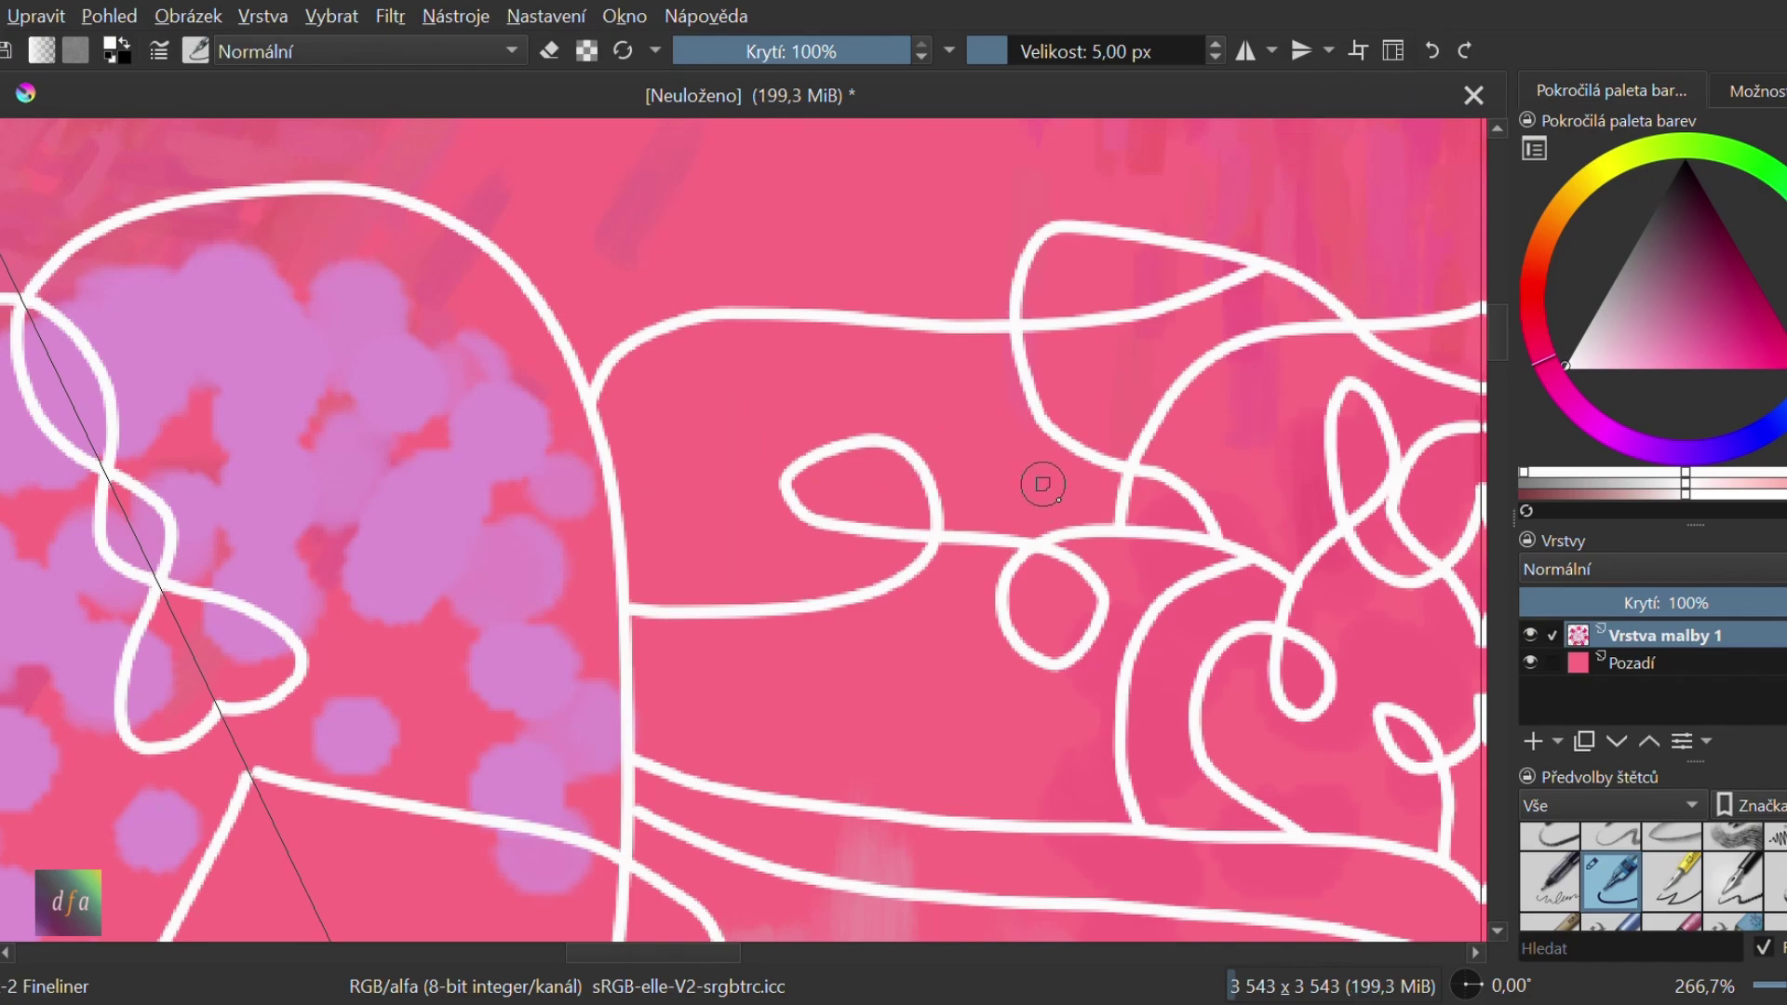
Fill the band around the tendrils with a slender curved leaf, an upright teardrop and a wide drop below the tendril
mouse_move(1047, 481)
left_mouse_down()
mouse_move(975, 403)
mouse_move(831, 374)
mouse_move(805, 389)
mouse_move(1033, 463)
left_mouse_up()
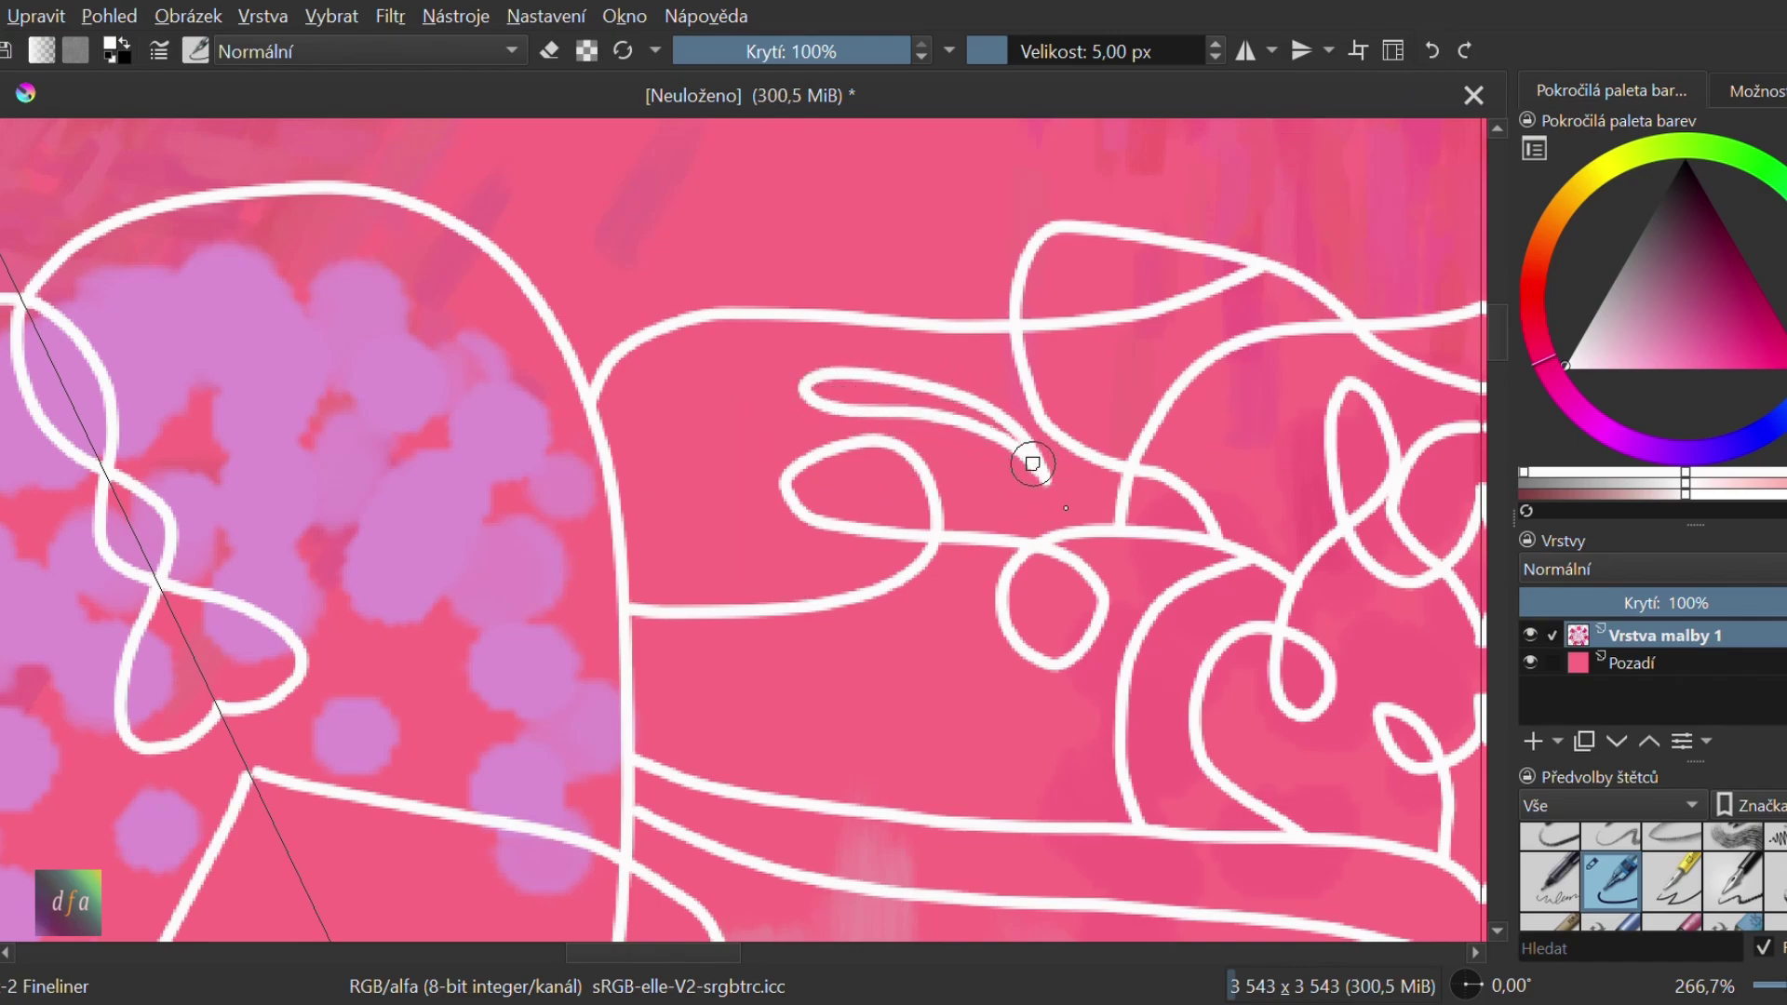
mouse_move(661, 570)
left_mouse_down()
mouse_move(665, 394)
mouse_move(734, 341)
mouse_move(777, 368)
mouse_move(668, 568)
left_mouse_up()
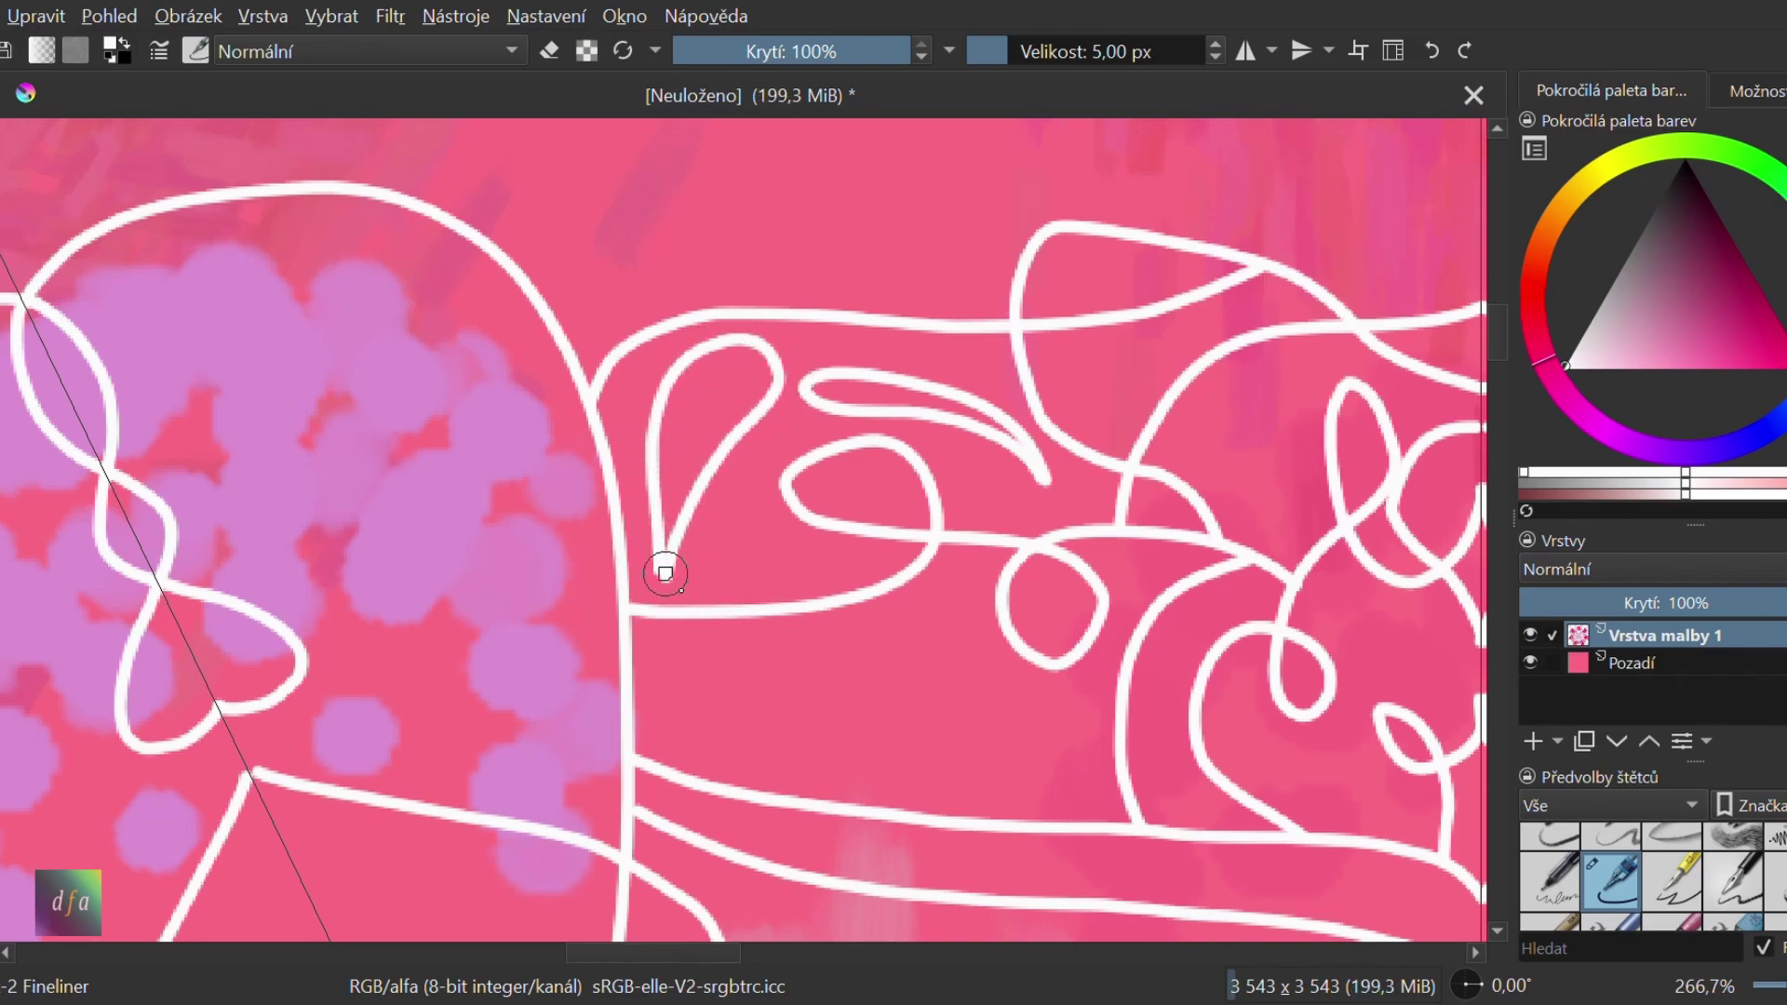
scroll(665, 574, "down", 4)
scroll(1208, 625, "up", 2)
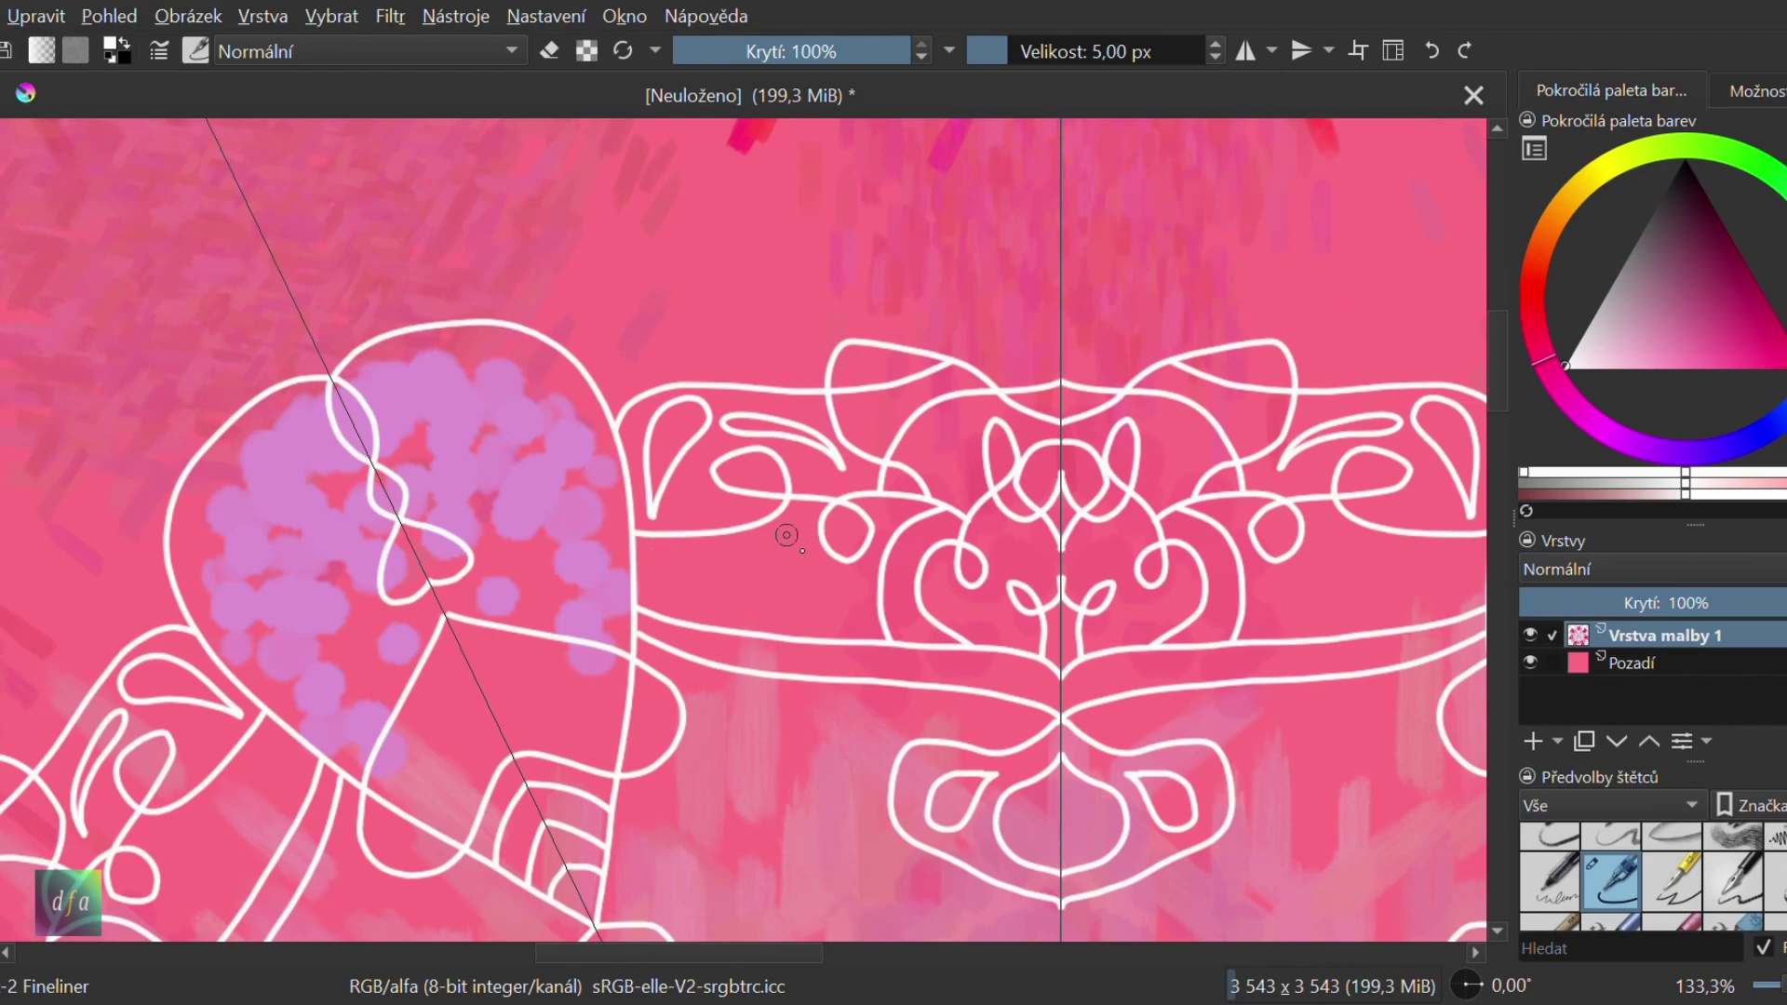
mouse_move(787, 535)
left_mouse_down()
mouse_move(668, 582)
mouse_move(713, 602)
mouse_move(768, 589)
mouse_move(790, 534)
left_mouse_up()
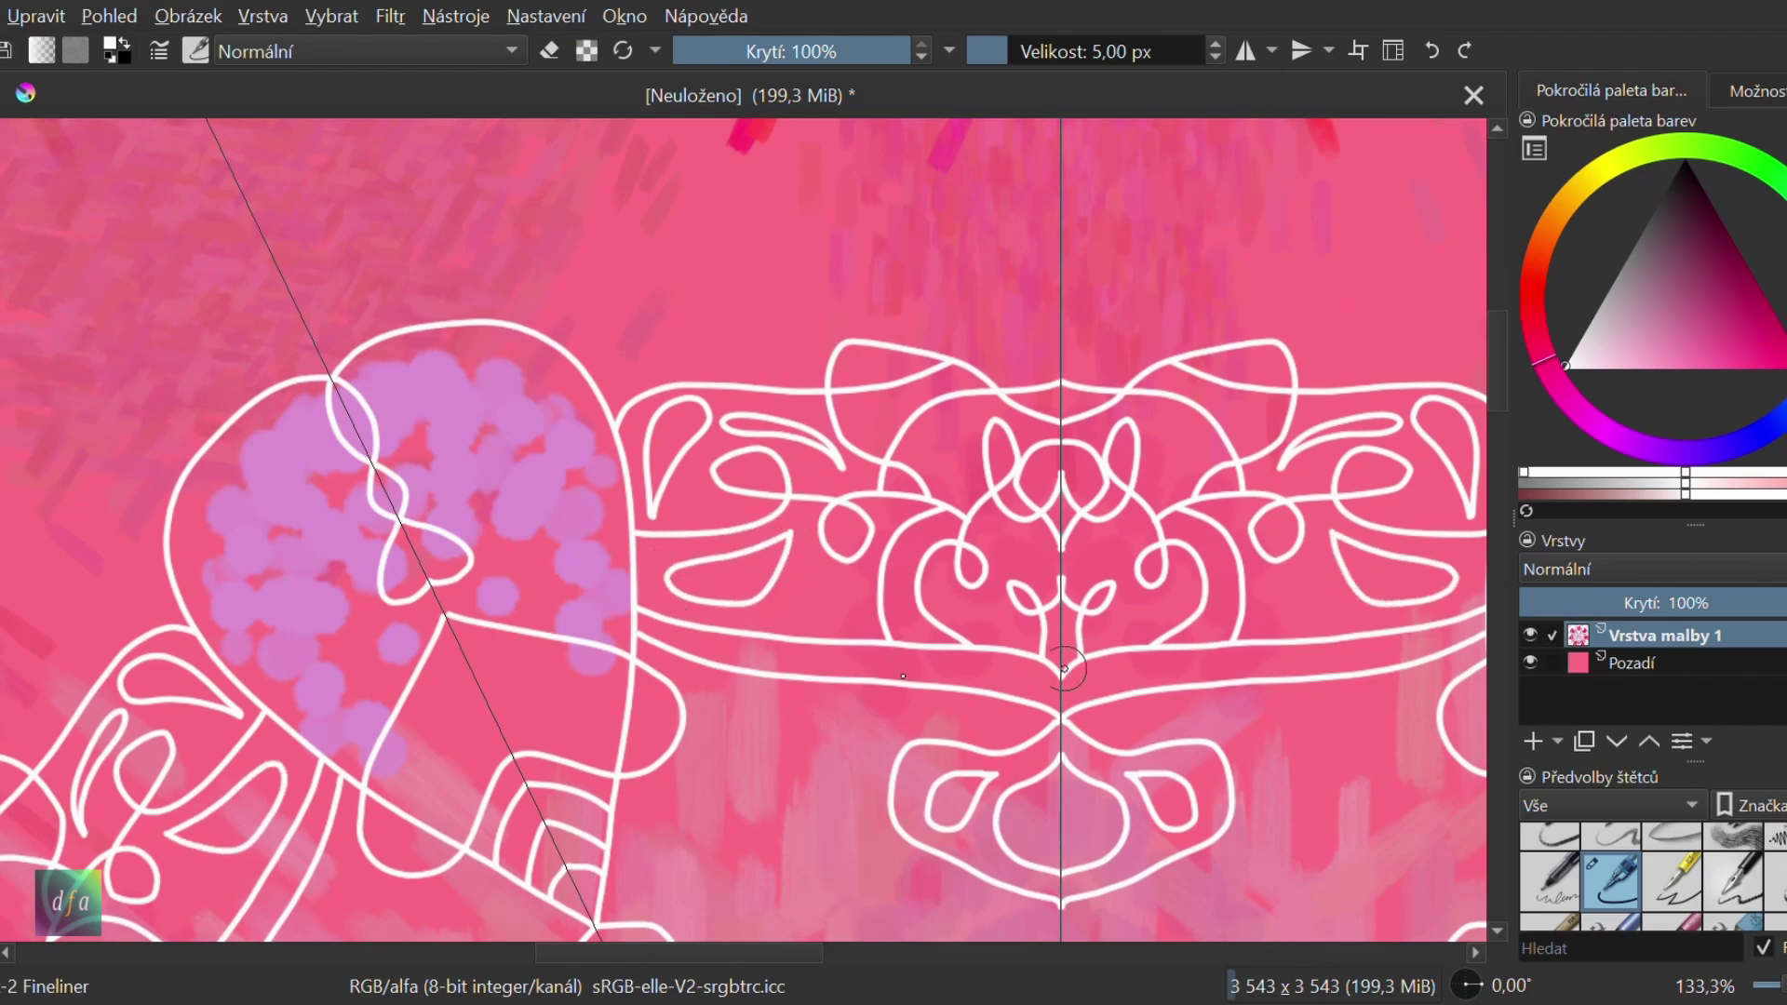
Trace a butterfly-like outline of crossing loops over the dark purple tree motifs, closing it in a point on the axis below
scroll(1063, 667, "up", 3)
scroll(958, 478, "down", 7)
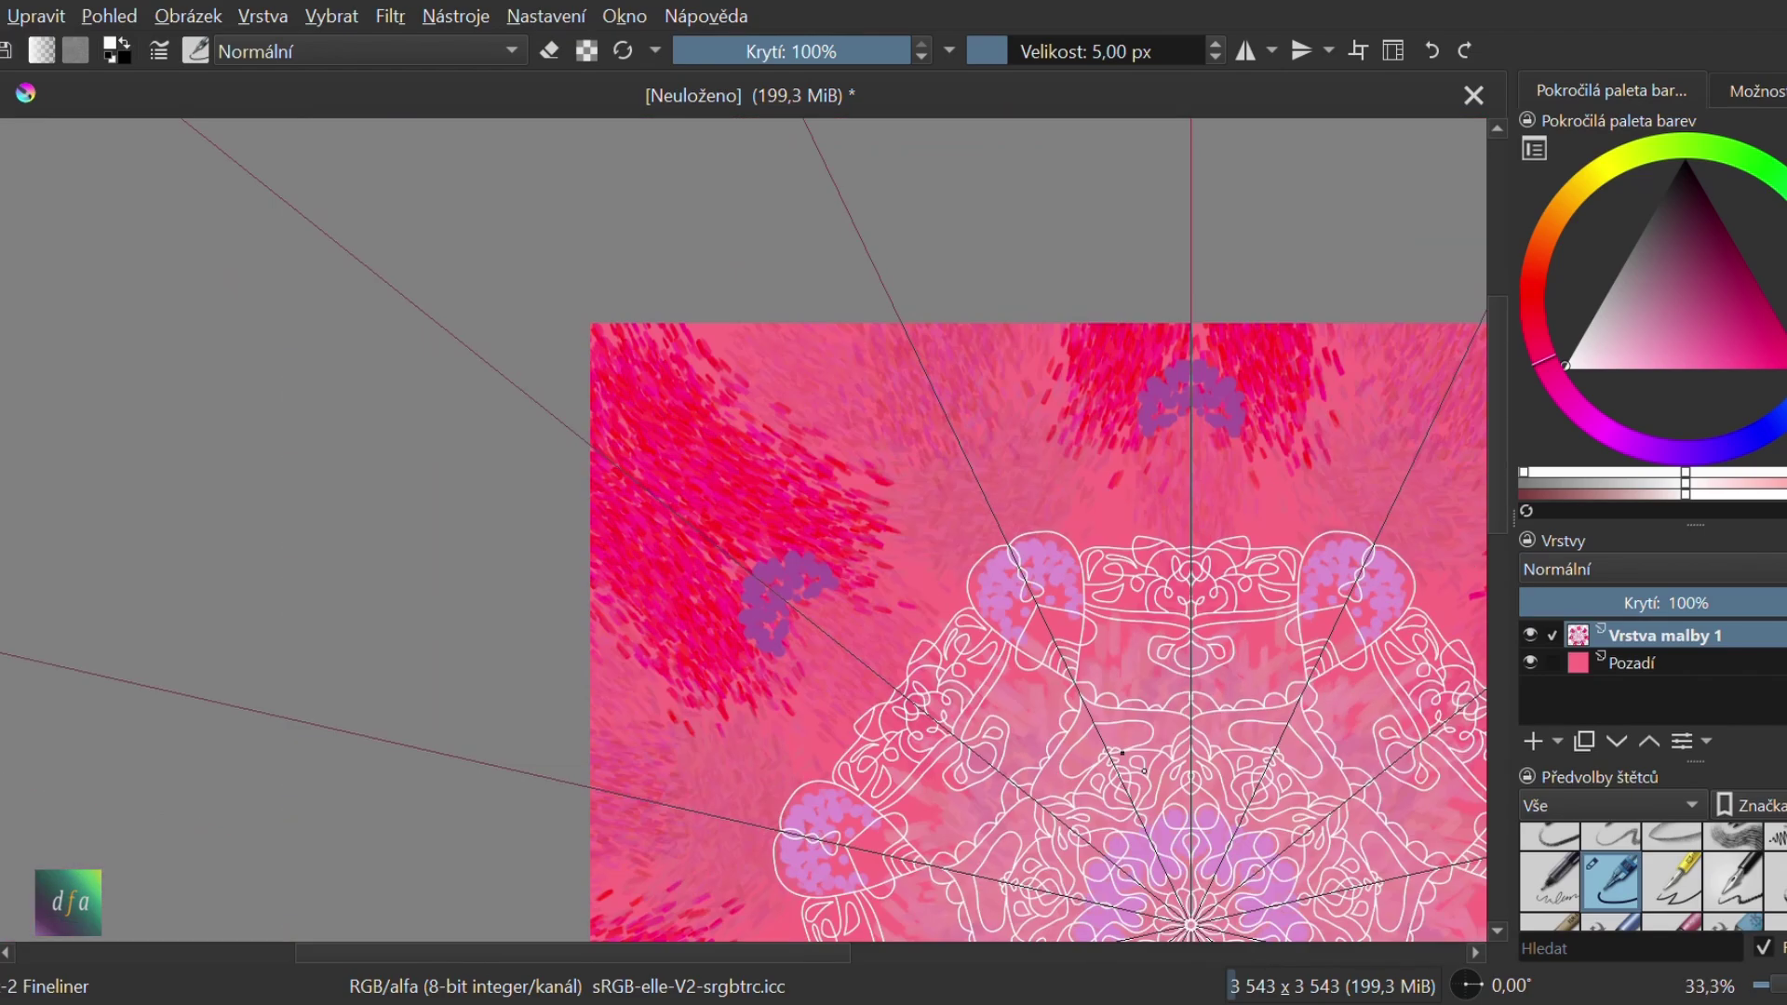
scroll(1387, 542, "down", 1)
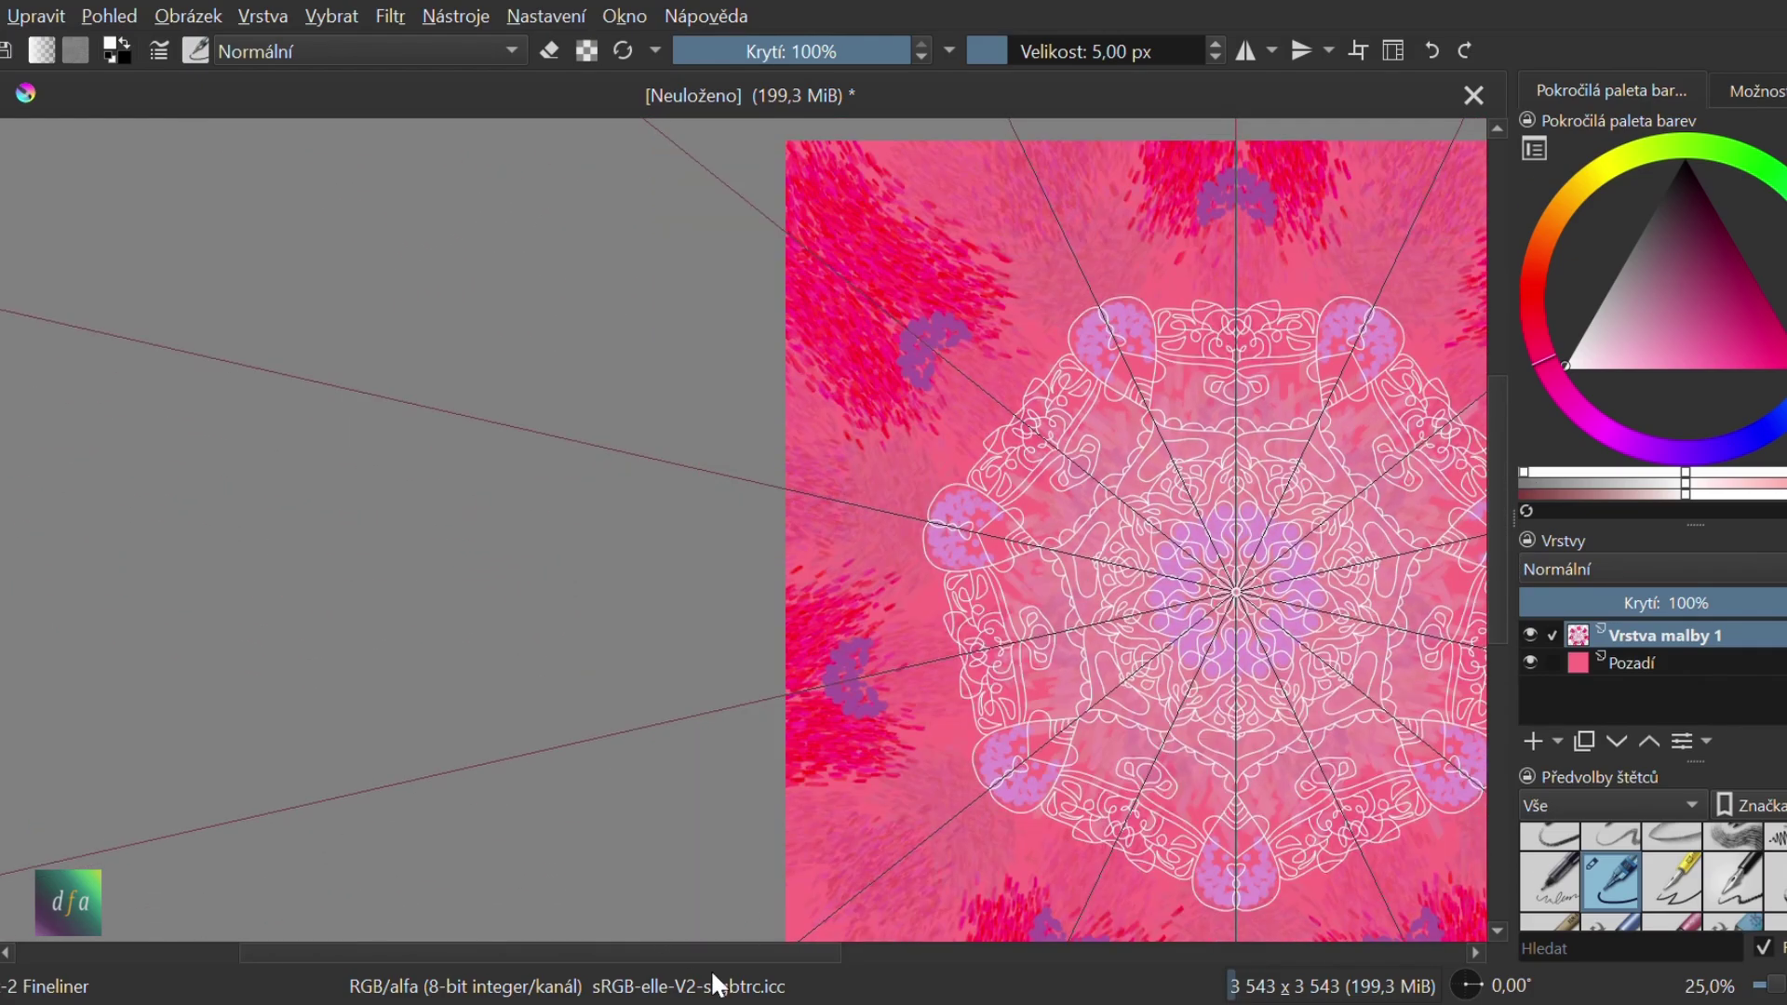
scroll(838, 130, "up", 3)
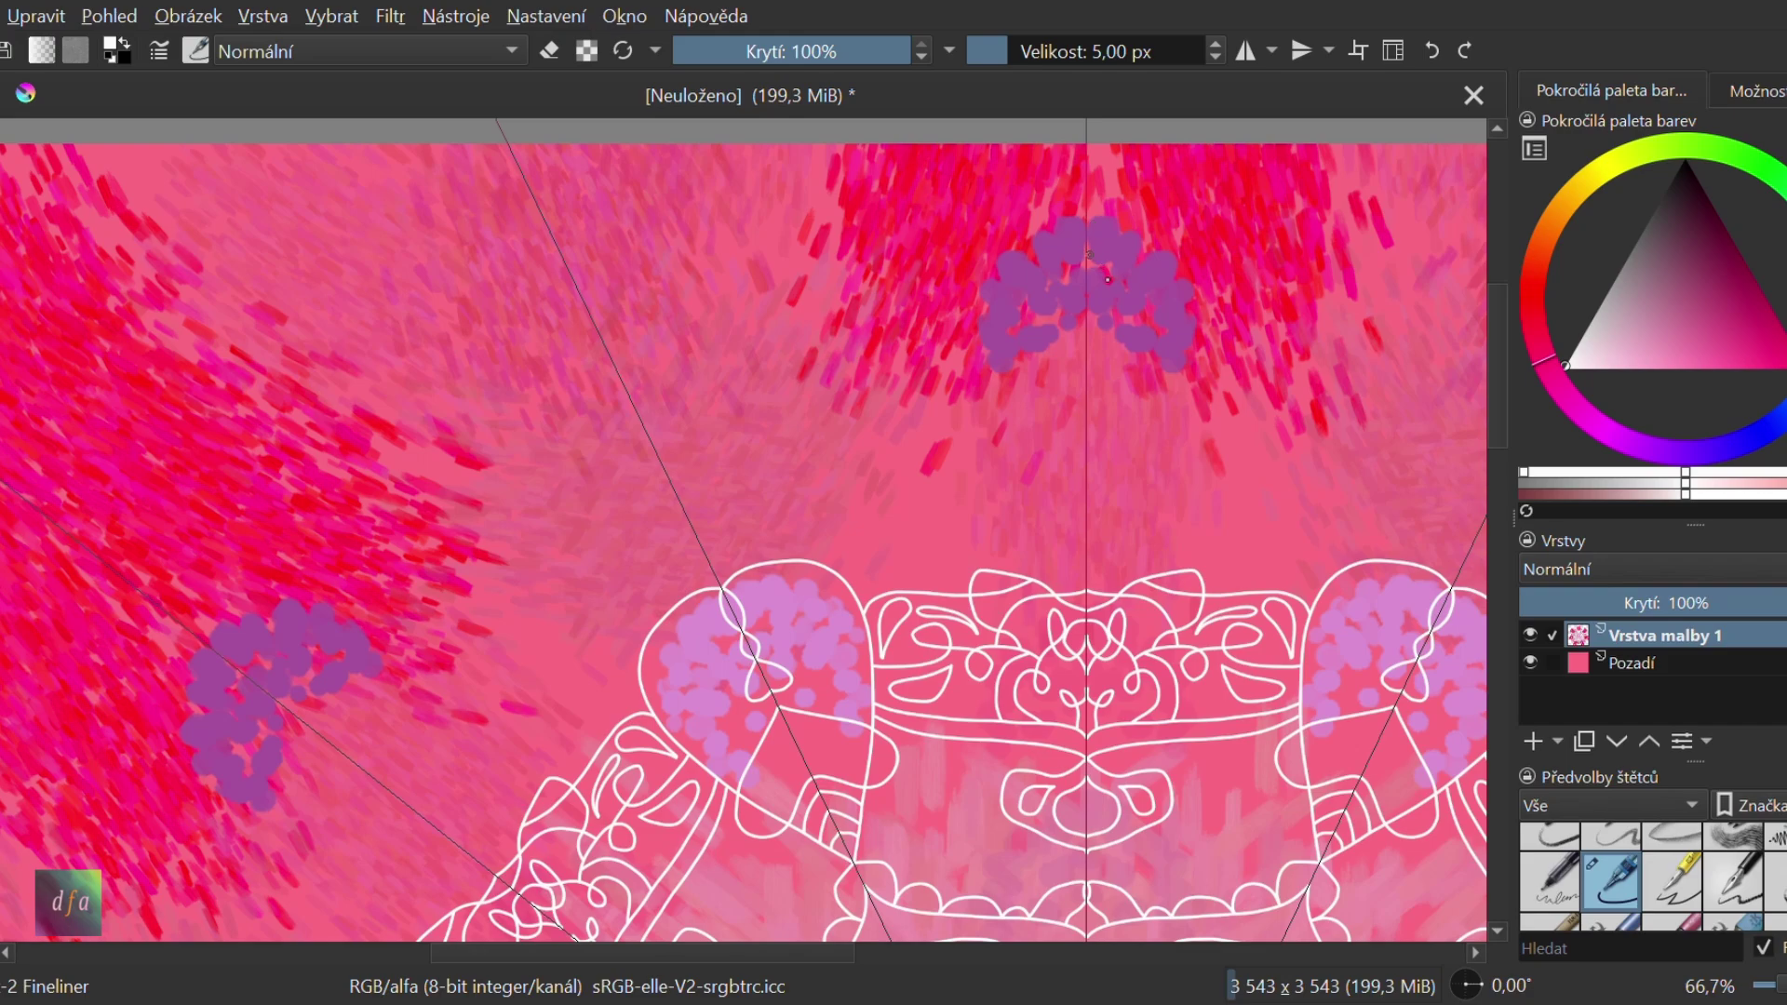
mouse_move(1087, 265)
left_mouse_down()
mouse_move(1054, 183)
mouse_move(1000, 189)
mouse_move(1002, 240)
mouse_move(1093, 321)
mouse_move(1044, 352)
mouse_move(989, 305)
mouse_move(1008, 261)
mouse_move(1051, 252)
mouse_move(1040, 382)
mouse_move(1066, 418)
left_mouse_up()
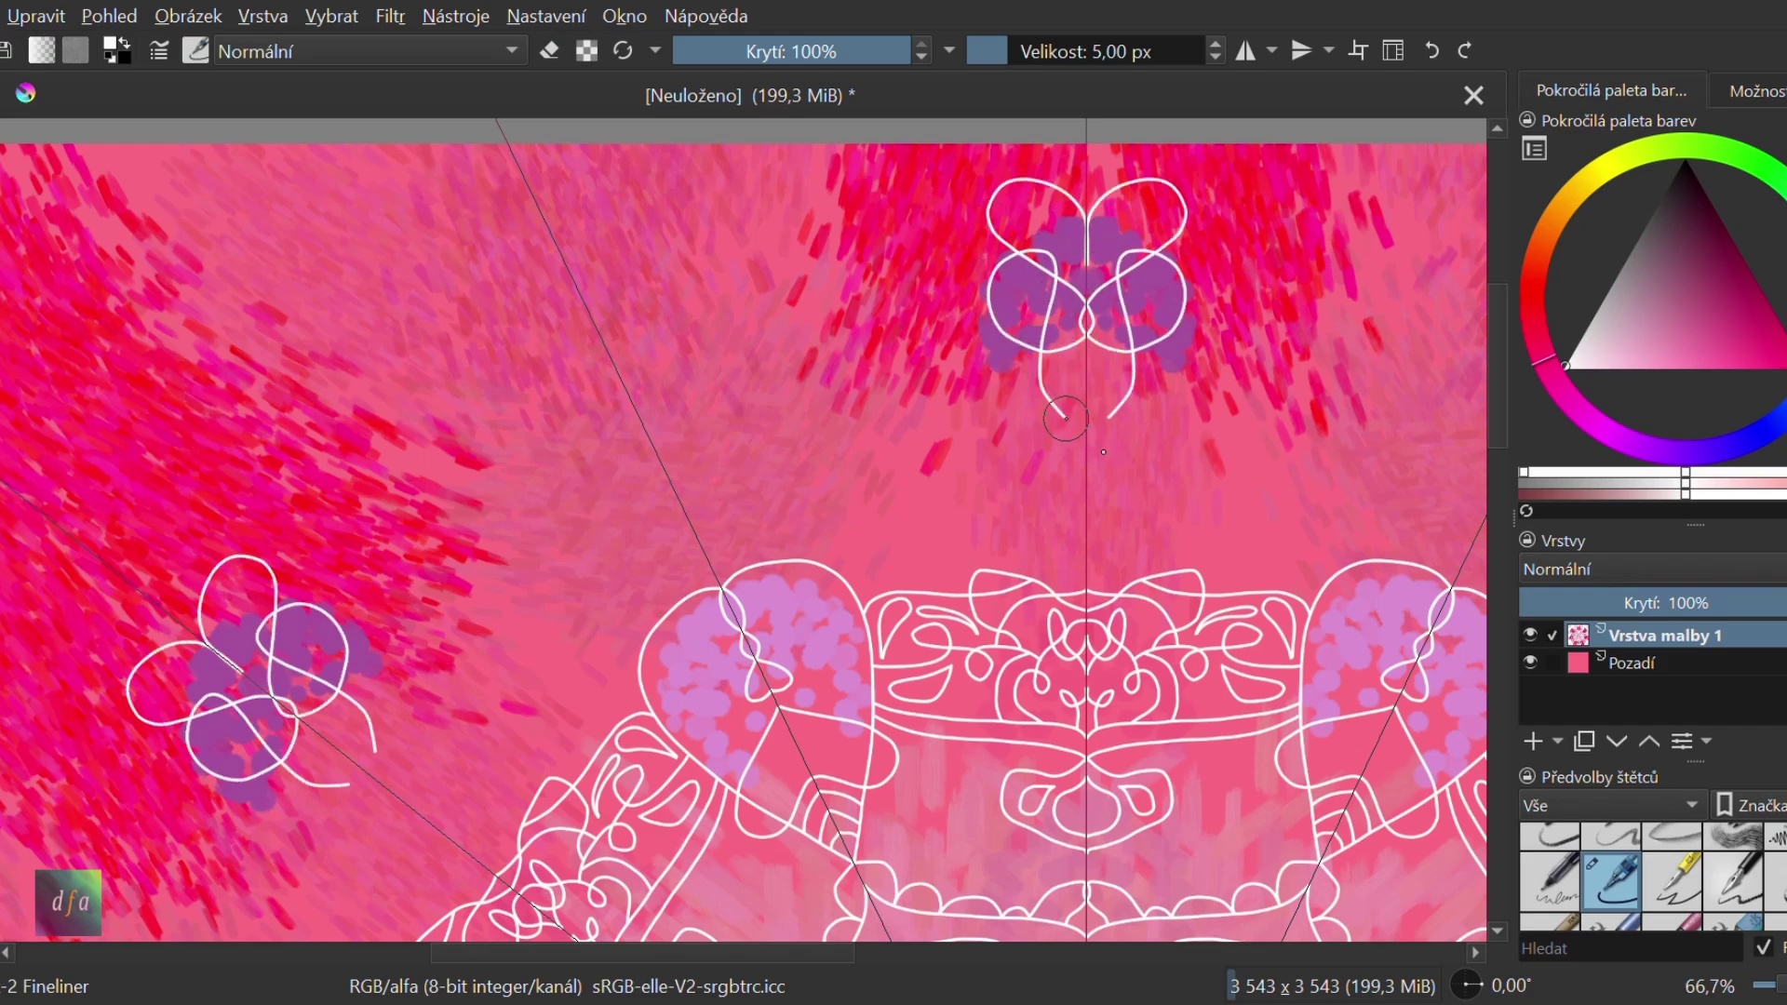
scroll(1145, 400, "up", 2)
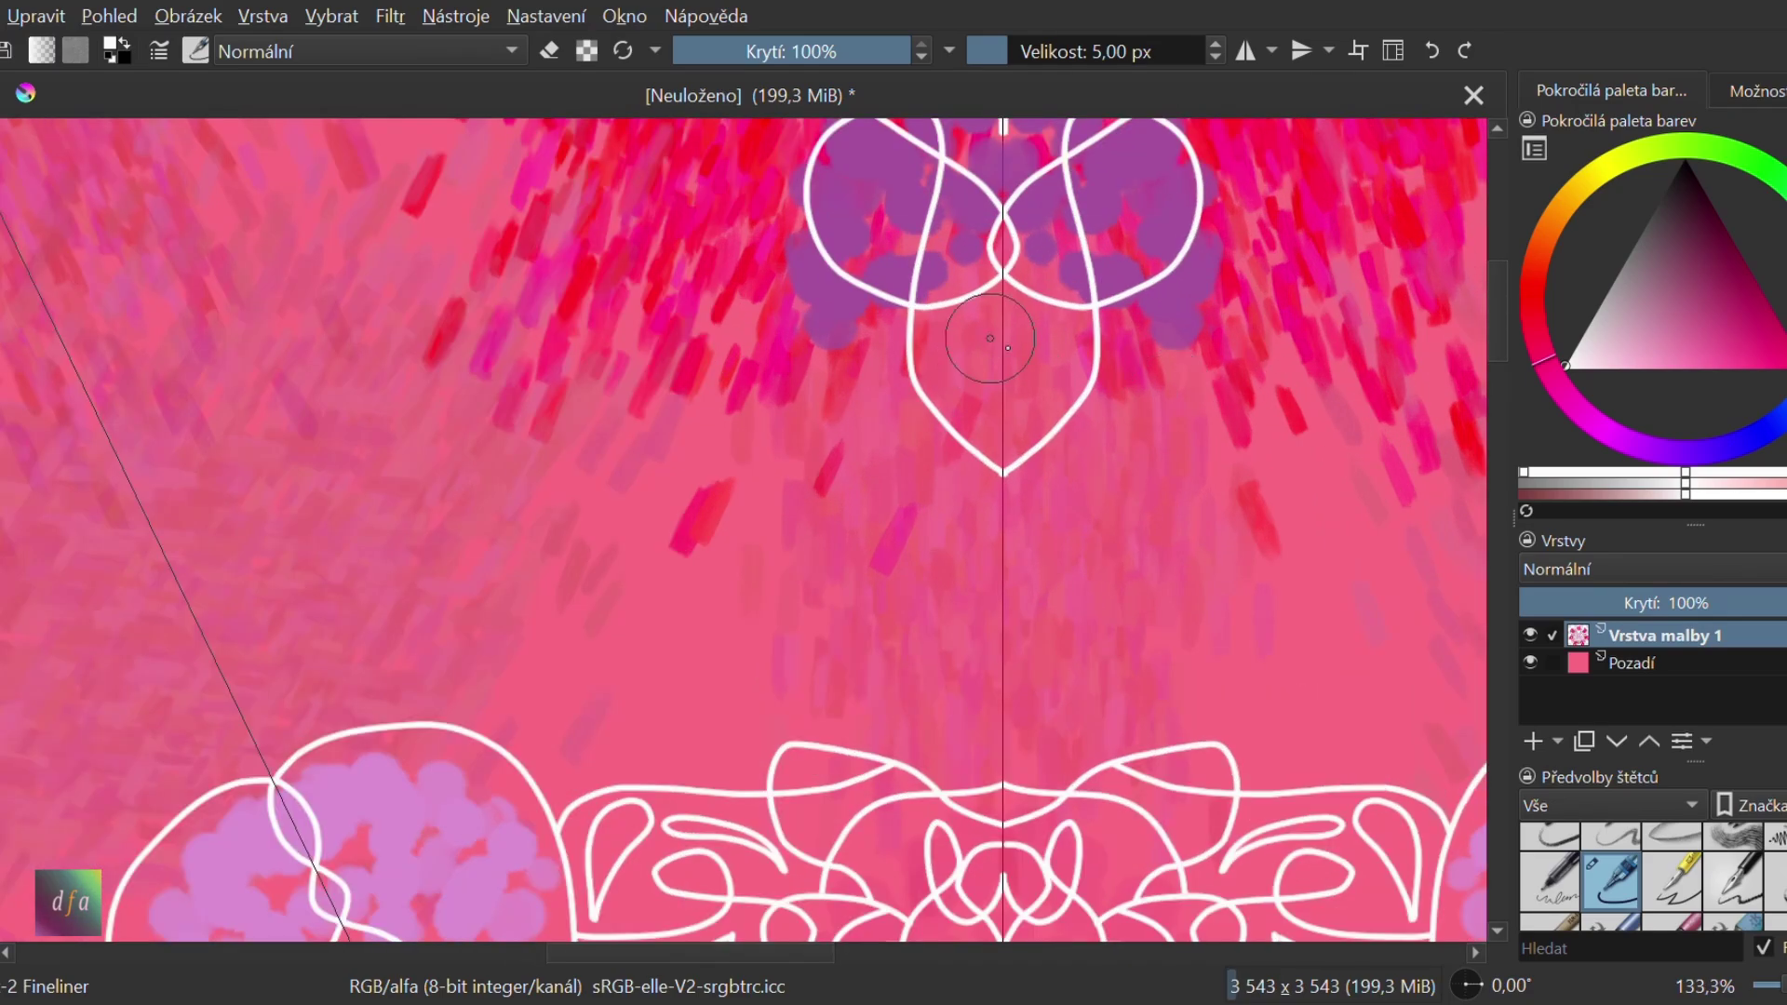
Draw two nested pointed arches in the butterfly shape's lower tip, and a curved inner loop with a small lobe in its upper wings
mouse_move(1004, 302)
left_mouse_down()
mouse_move(918, 360)
mouse_move(991, 361)
mouse_move(947, 412)
left_mouse_up()
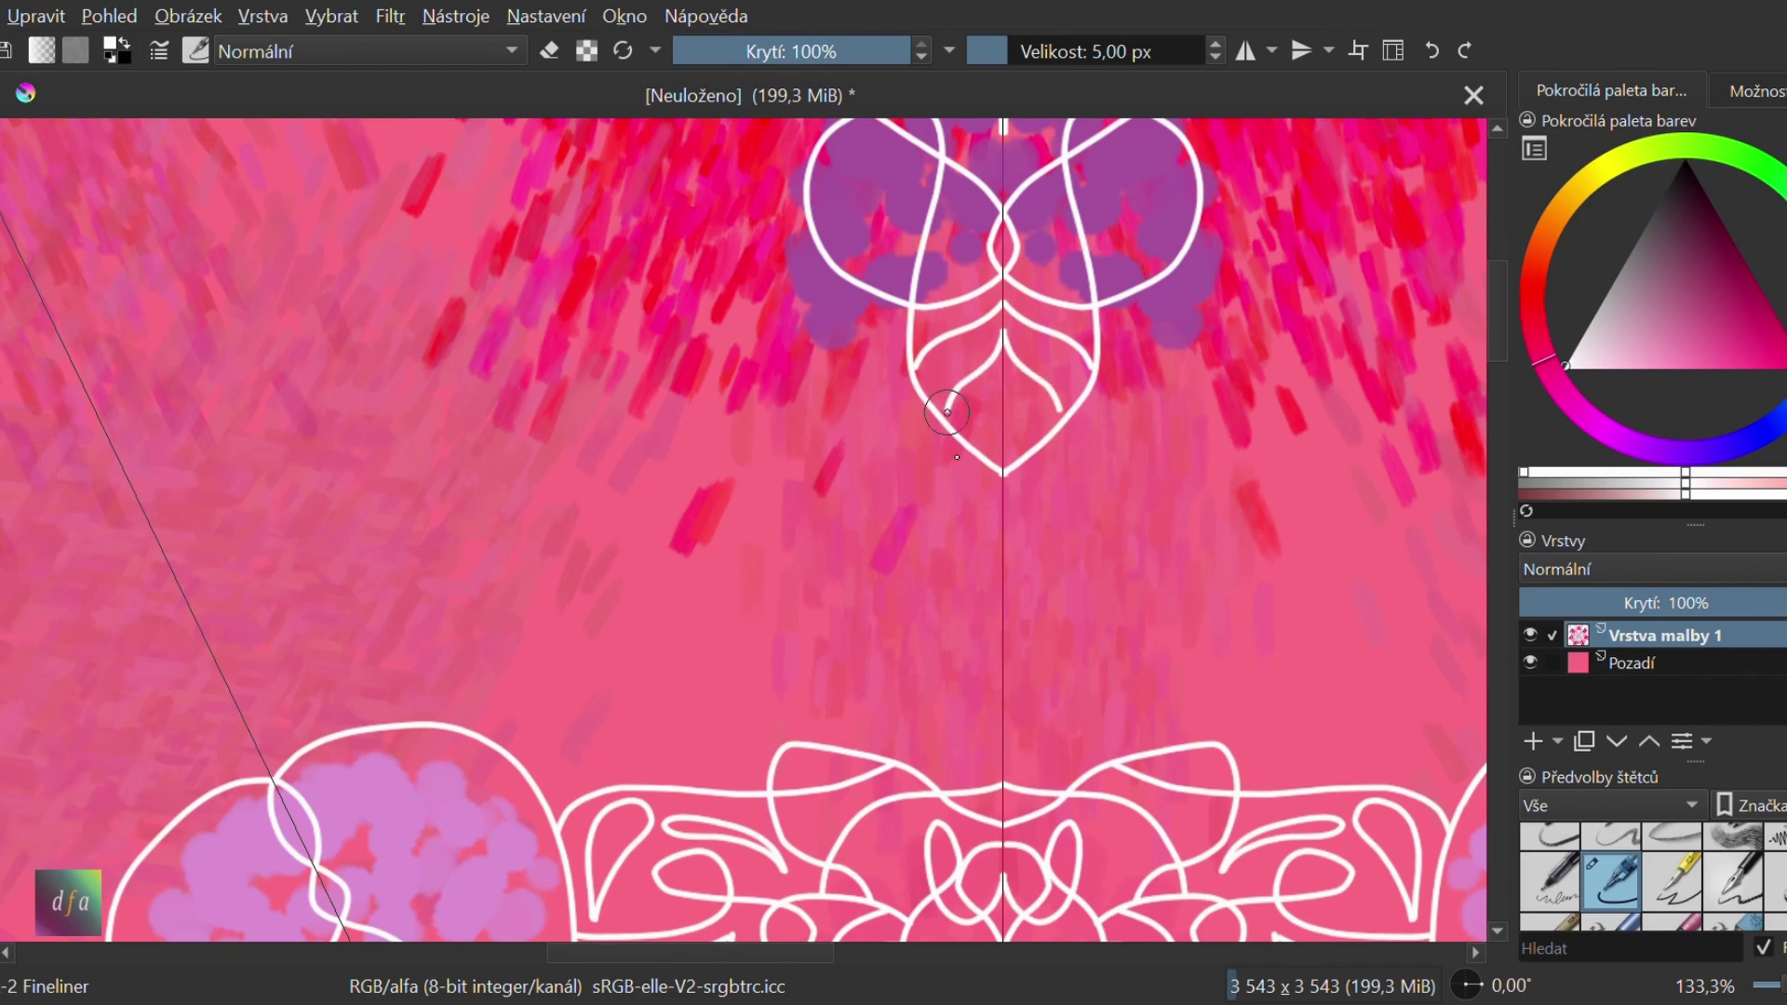
scroll(1089, 464, "down", 2)
scroll(967, 290, "up", 3)
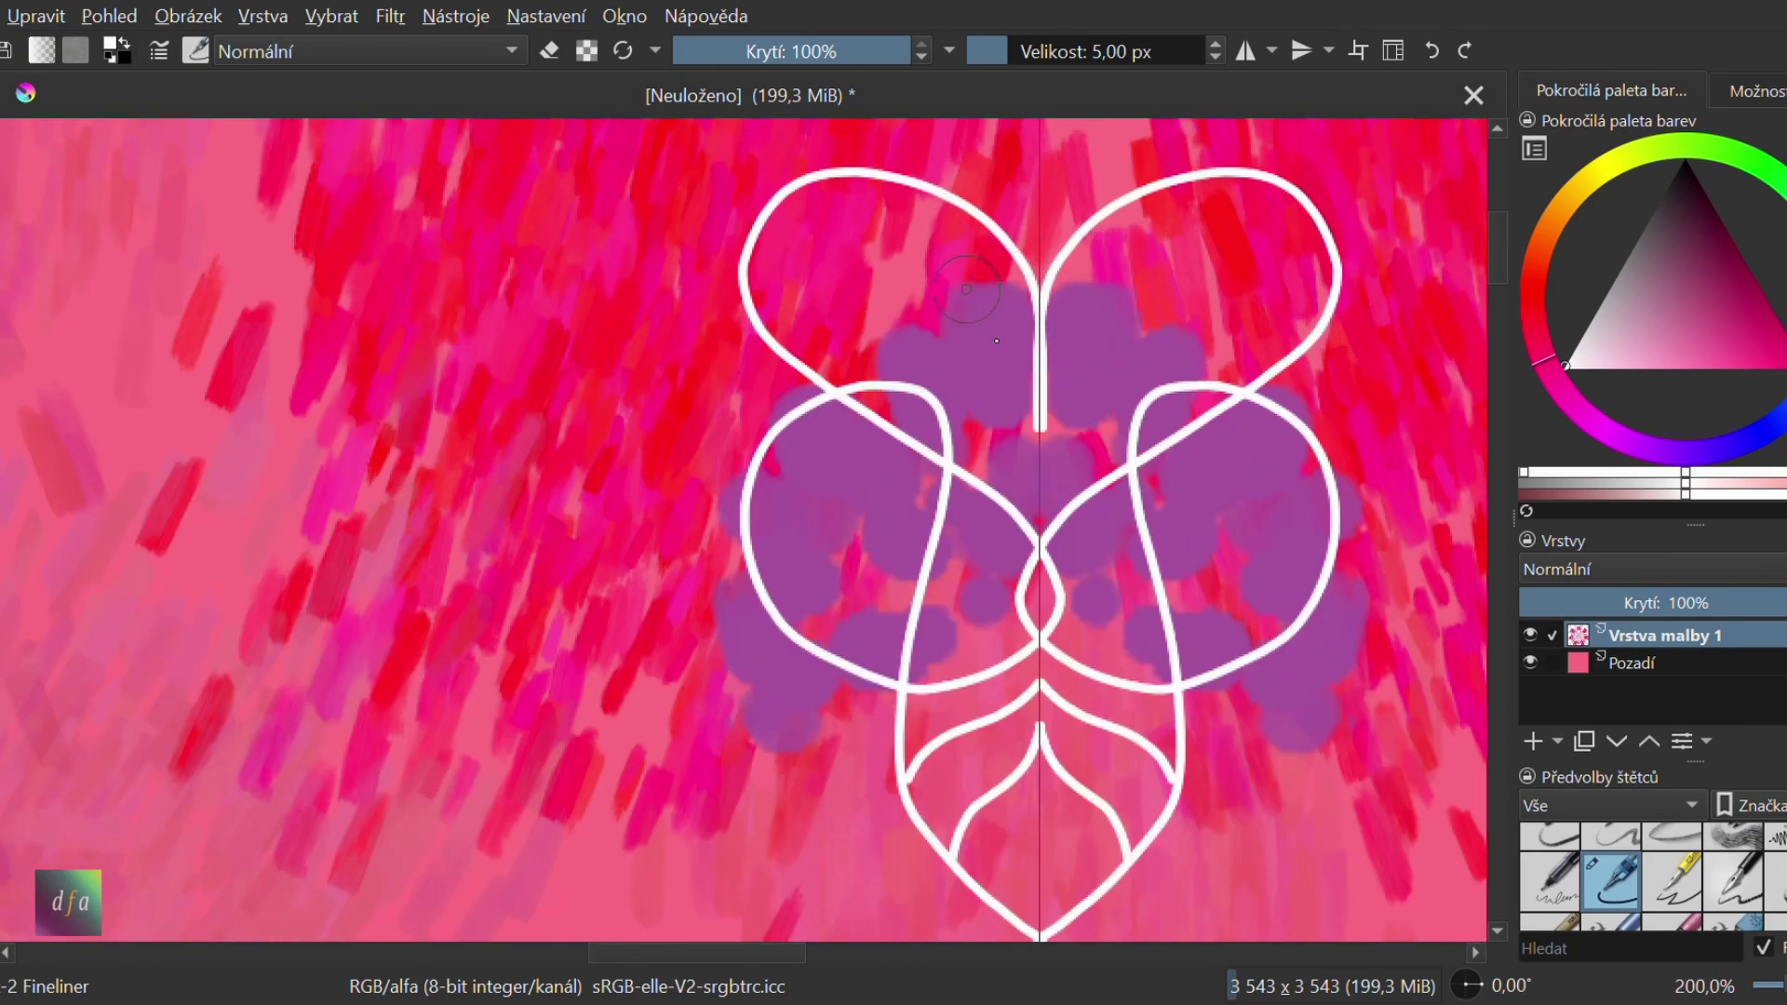
mouse_move(980, 303)
left_mouse_down()
mouse_move(816, 247)
mouse_move(840, 303)
mouse_move(994, 336)
left_mouse_up()
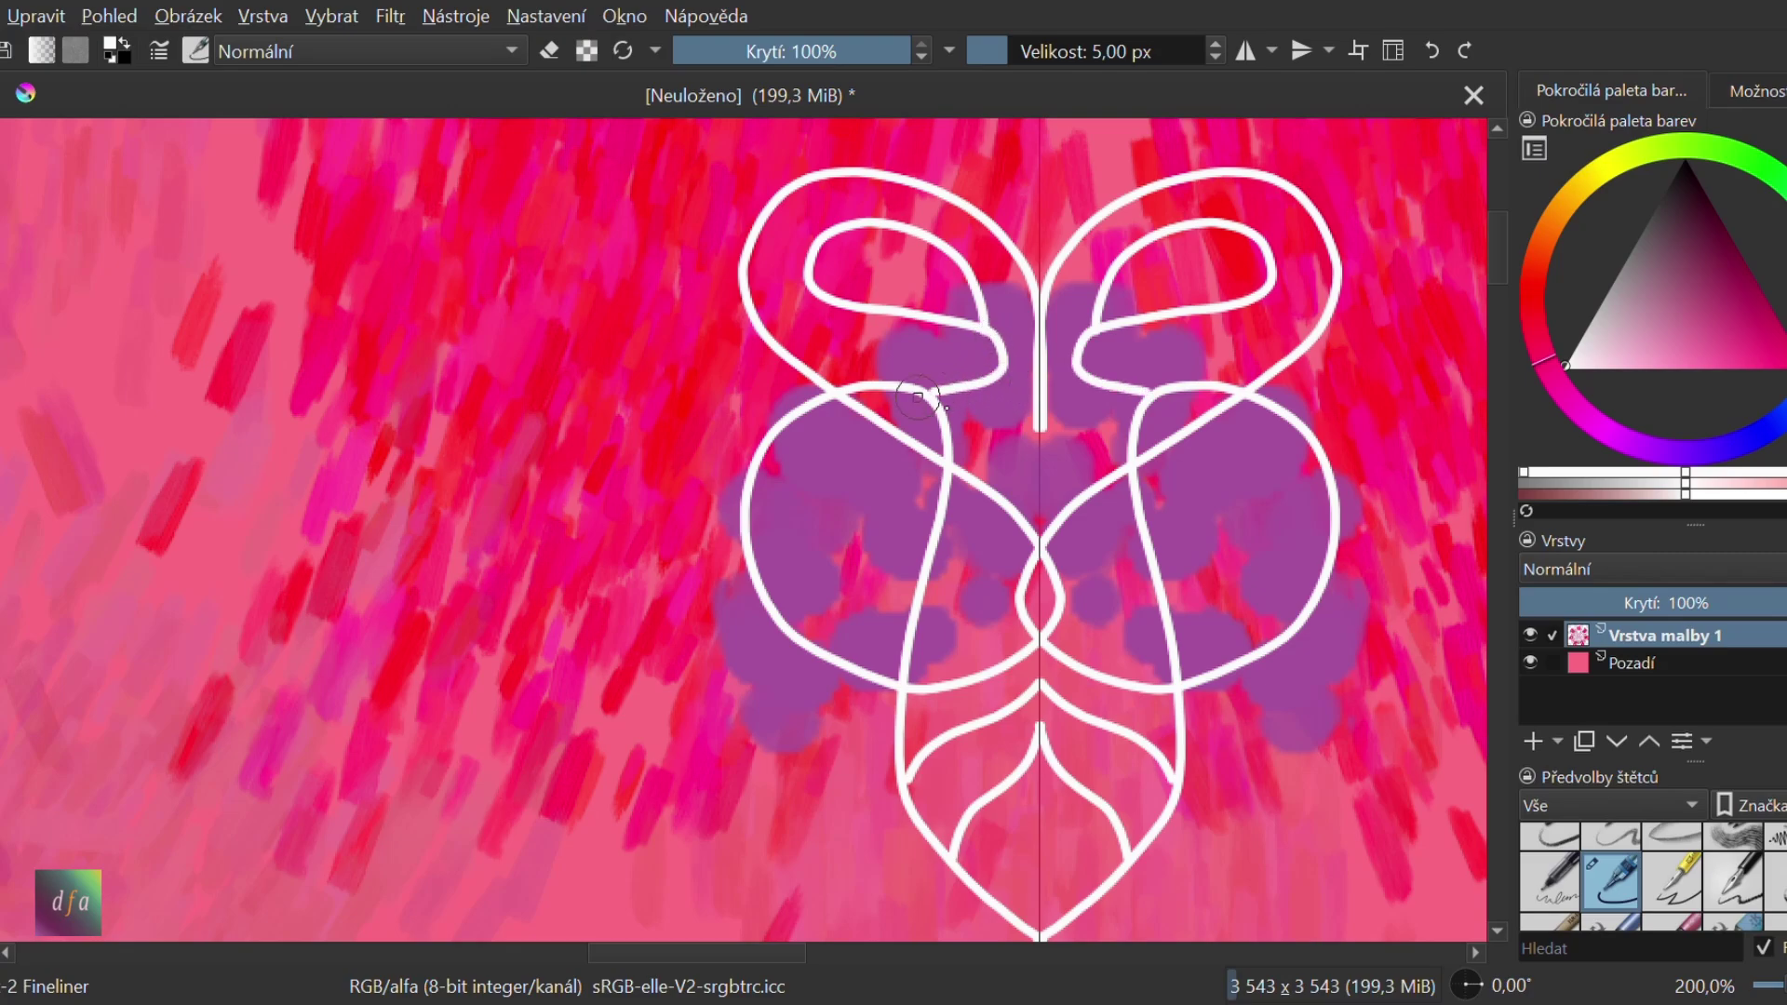
scroll(918, 398, "down", 3)
scroll(1403, 622, "up", 3)
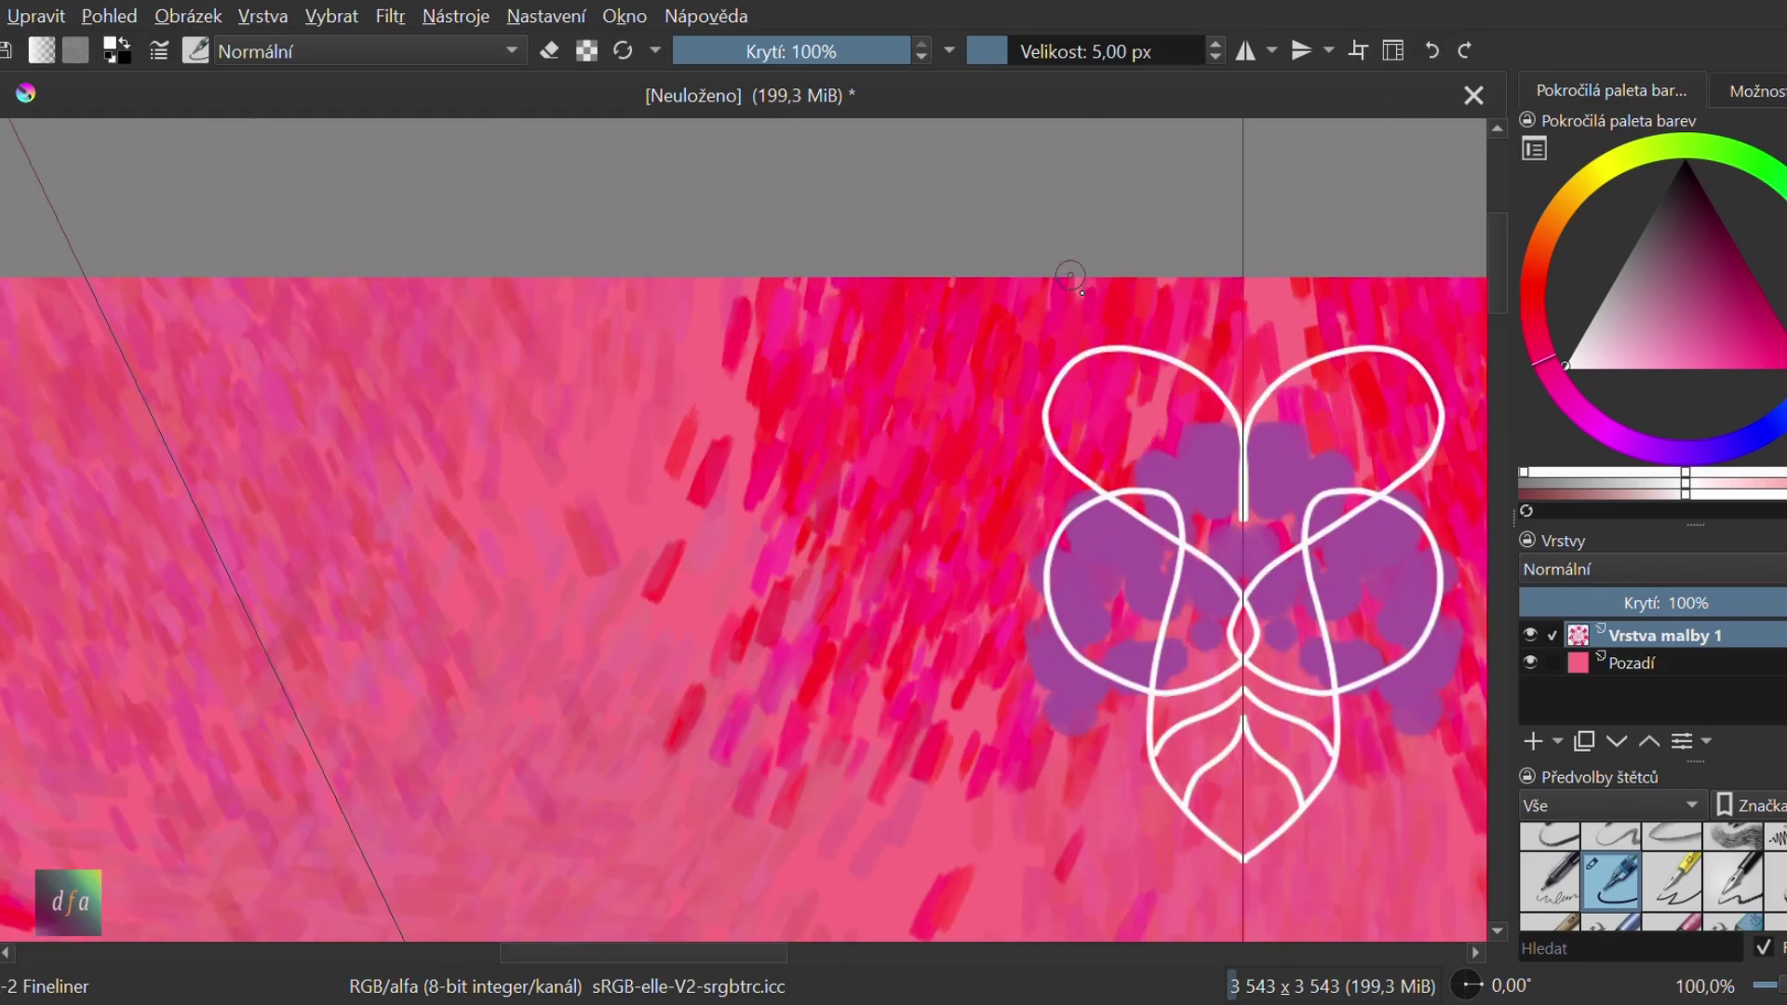
mouse_move(1263, 549)
left_mouse_down()
mouse_move(1156, 473)
mouse_move(1076, 496)
mouse_move(1227, 538)
left_mouse_up()
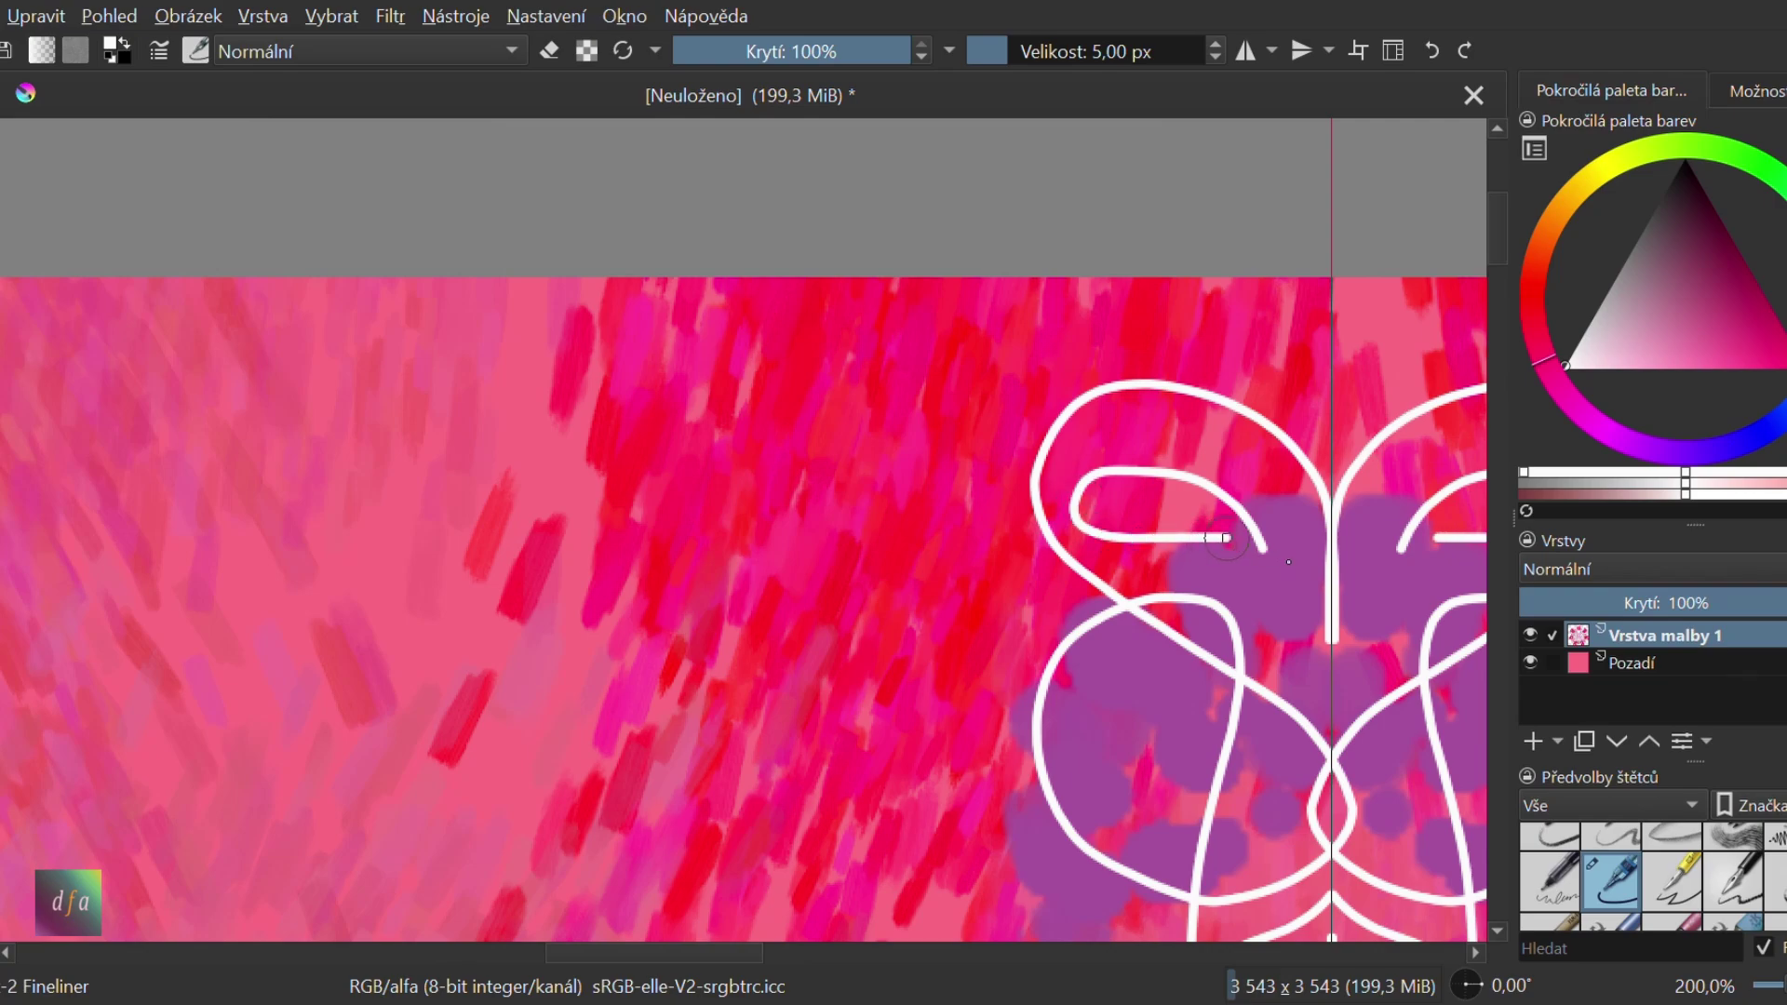
scroll(1385, 566, "down", 2)
left_click(1432, 51)
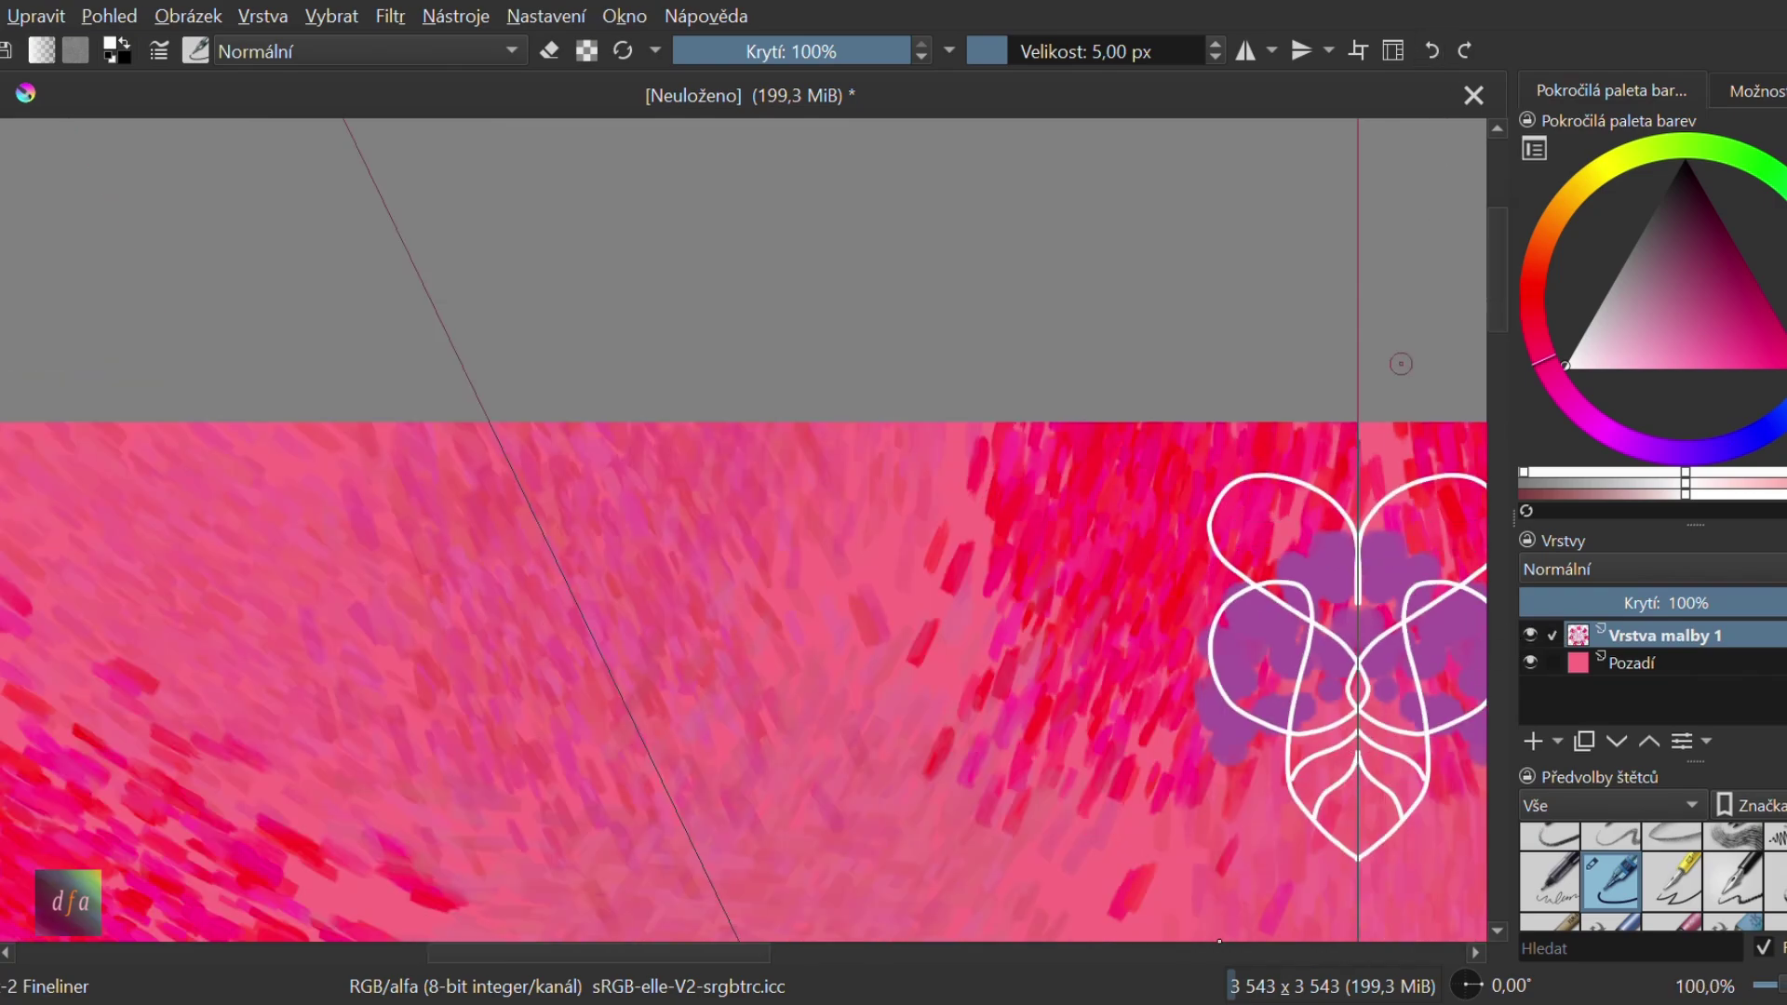
Draw a border line running from the neighbouring symmetry axis up to the butterfly shape's lower tip, linking the motifs around the mandala
left_click_drag(596, 947, 737, 952)
left_click_drag(1495, 345, 1495, 395)
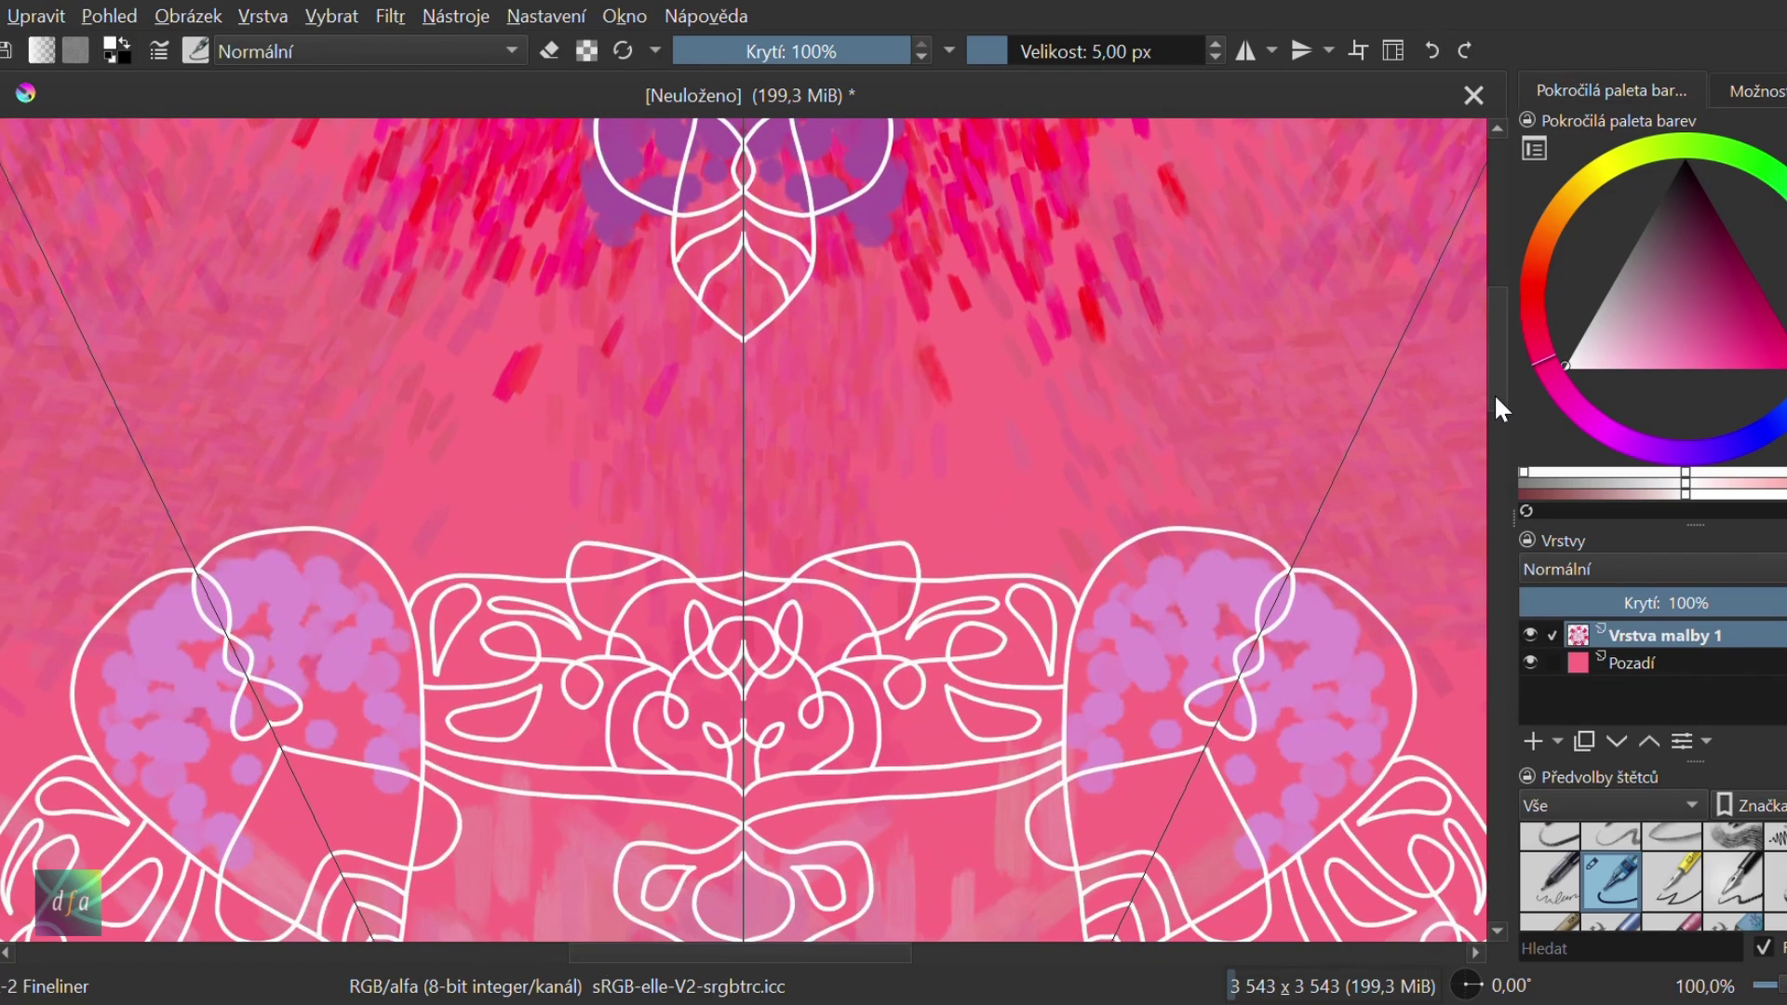
left_click_drag(696, 338, 701, 322)
left_click_drag(163, 470, 733, 331)
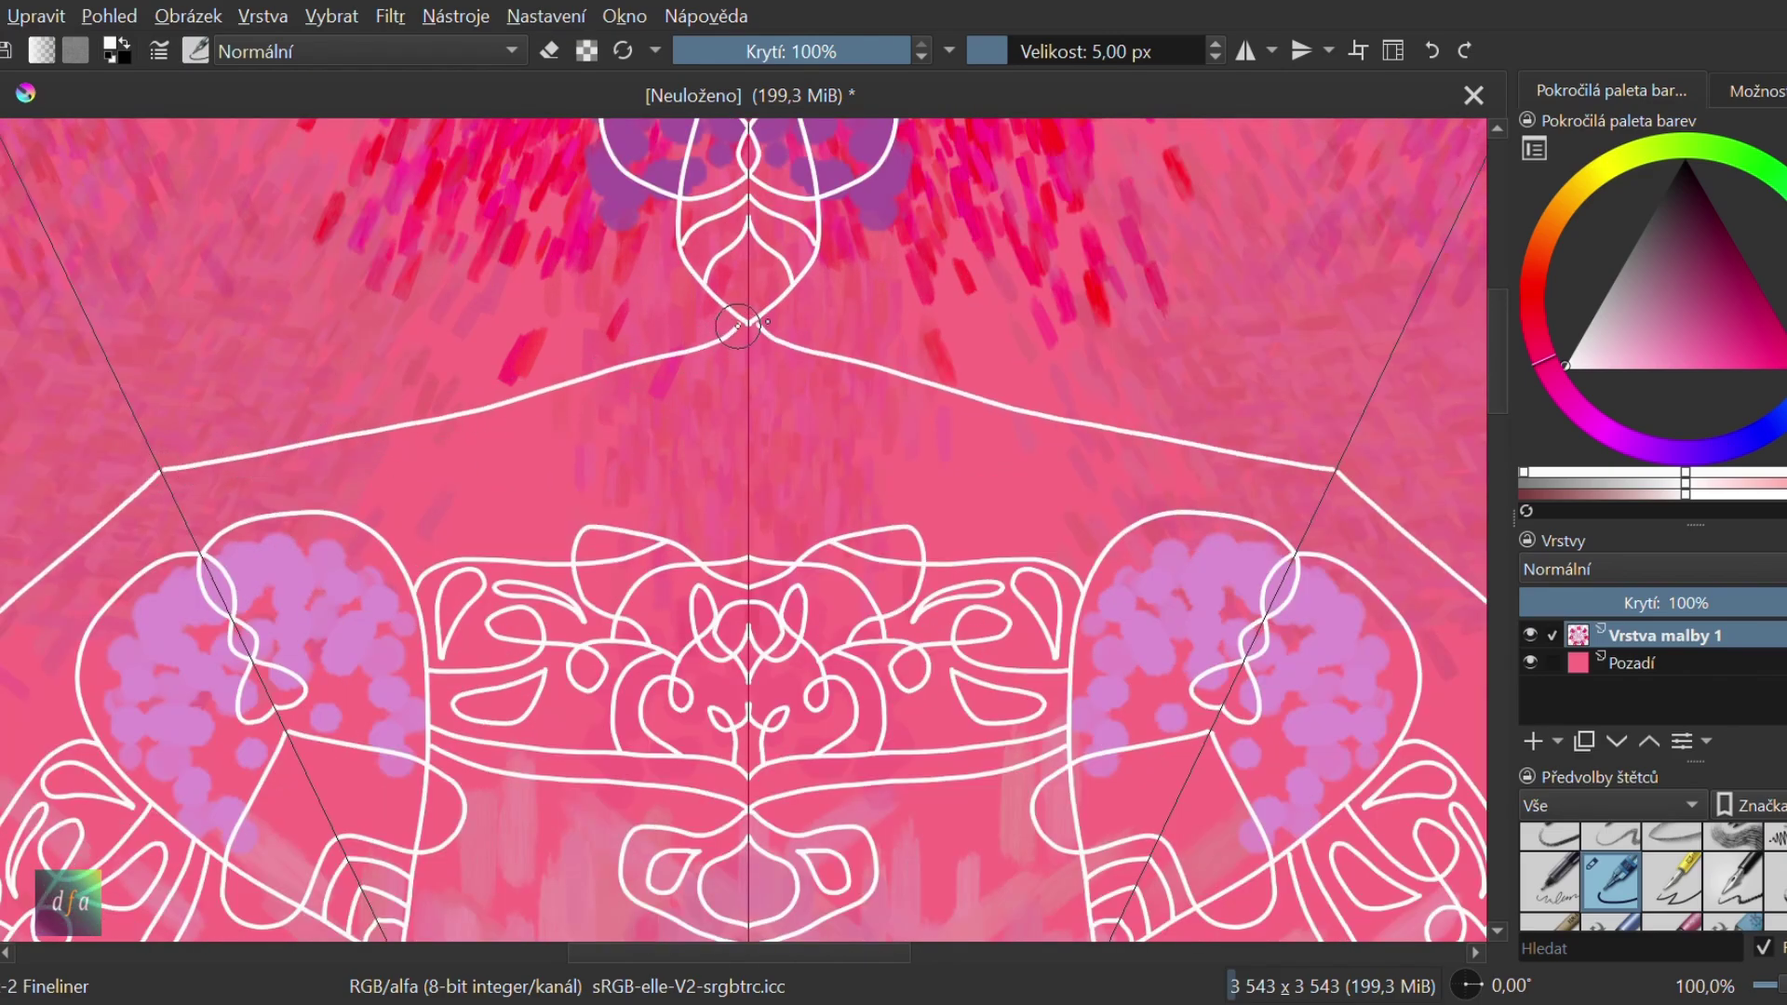
Close the small gaps in the border line at the butterfly's tip and at the corner on the neighbouring axis
scroll(744, 312, "up", 6)
left_click(885, 371)
scroll(985, 503, "down", 6)
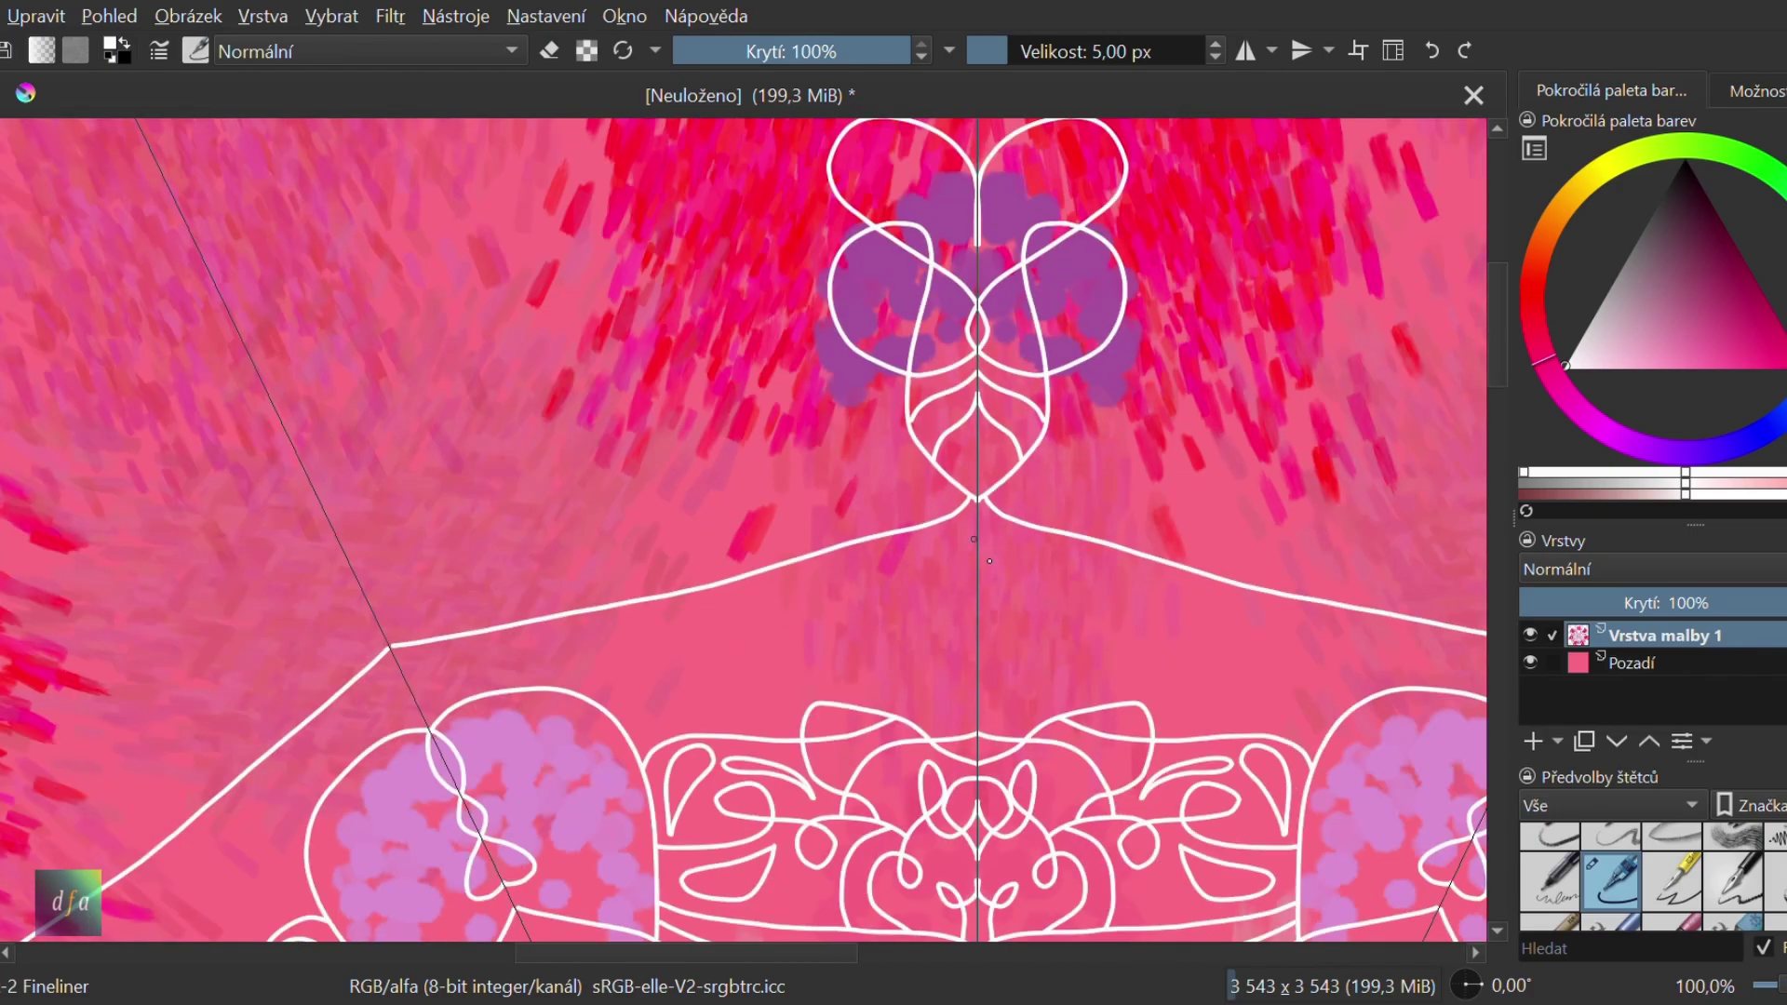
scroll(421, 696, "up", 7)
left_click(1131, 296)
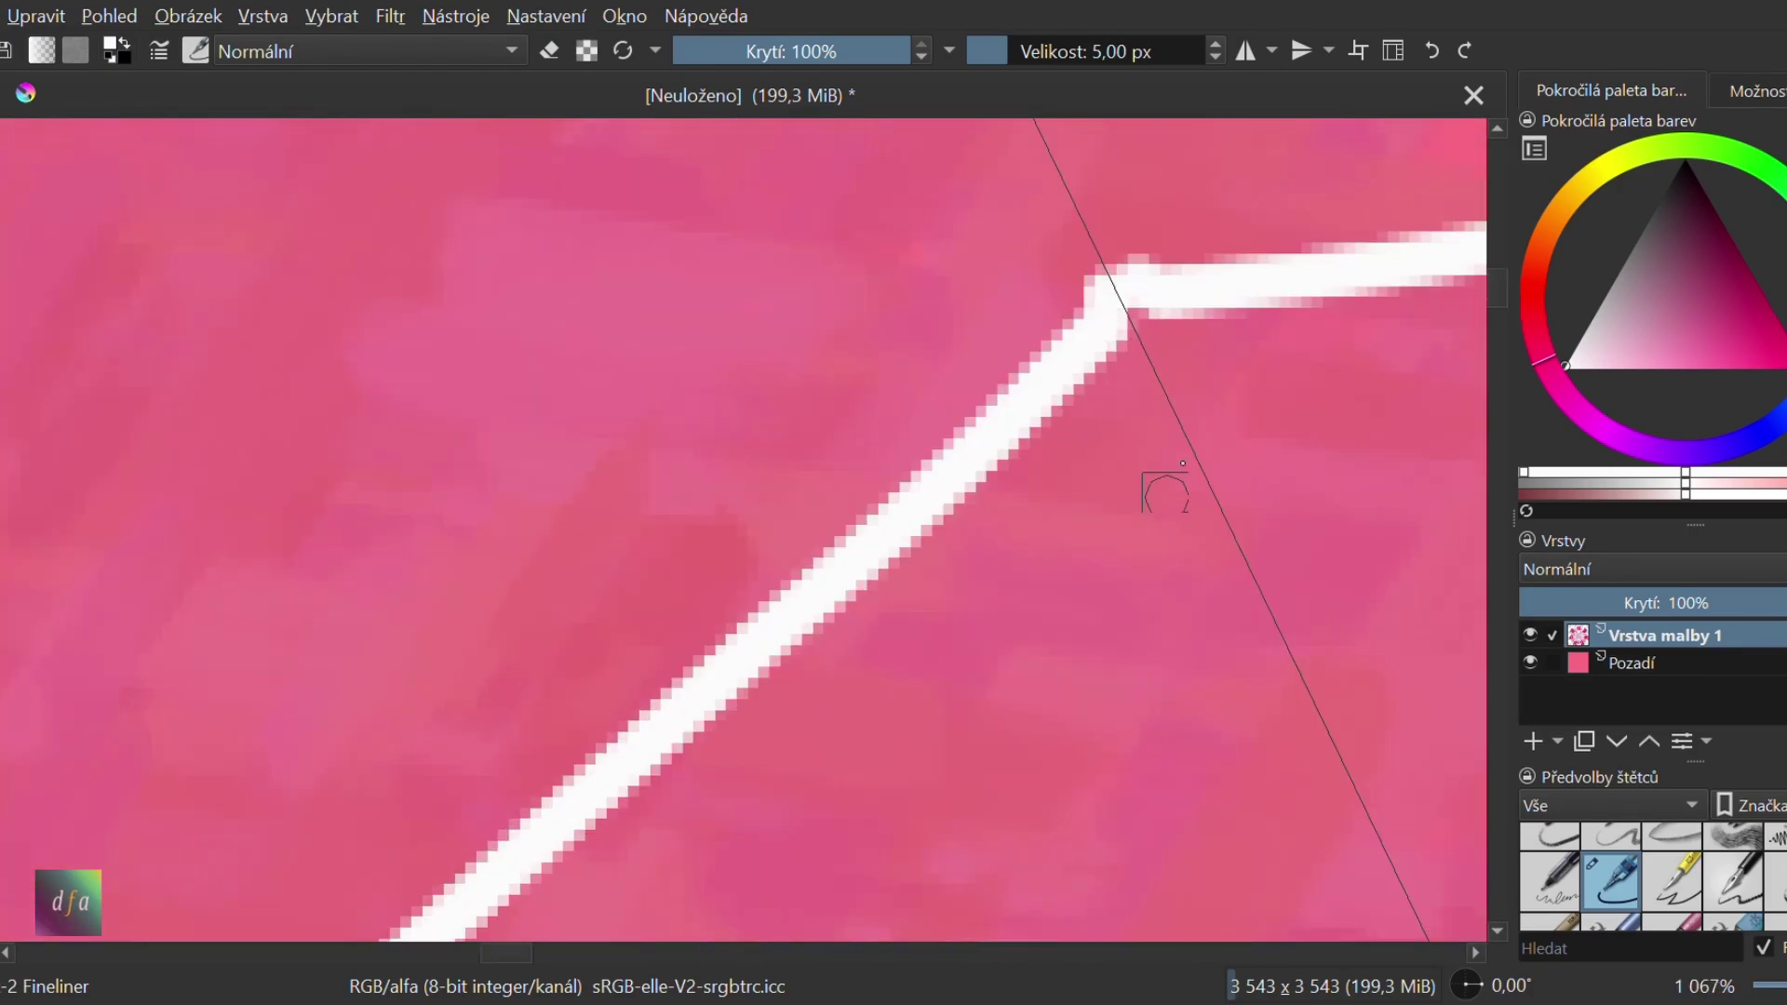
scroll(1163, 484, "down", 10)
scroll(1351, 588, "up", 2)
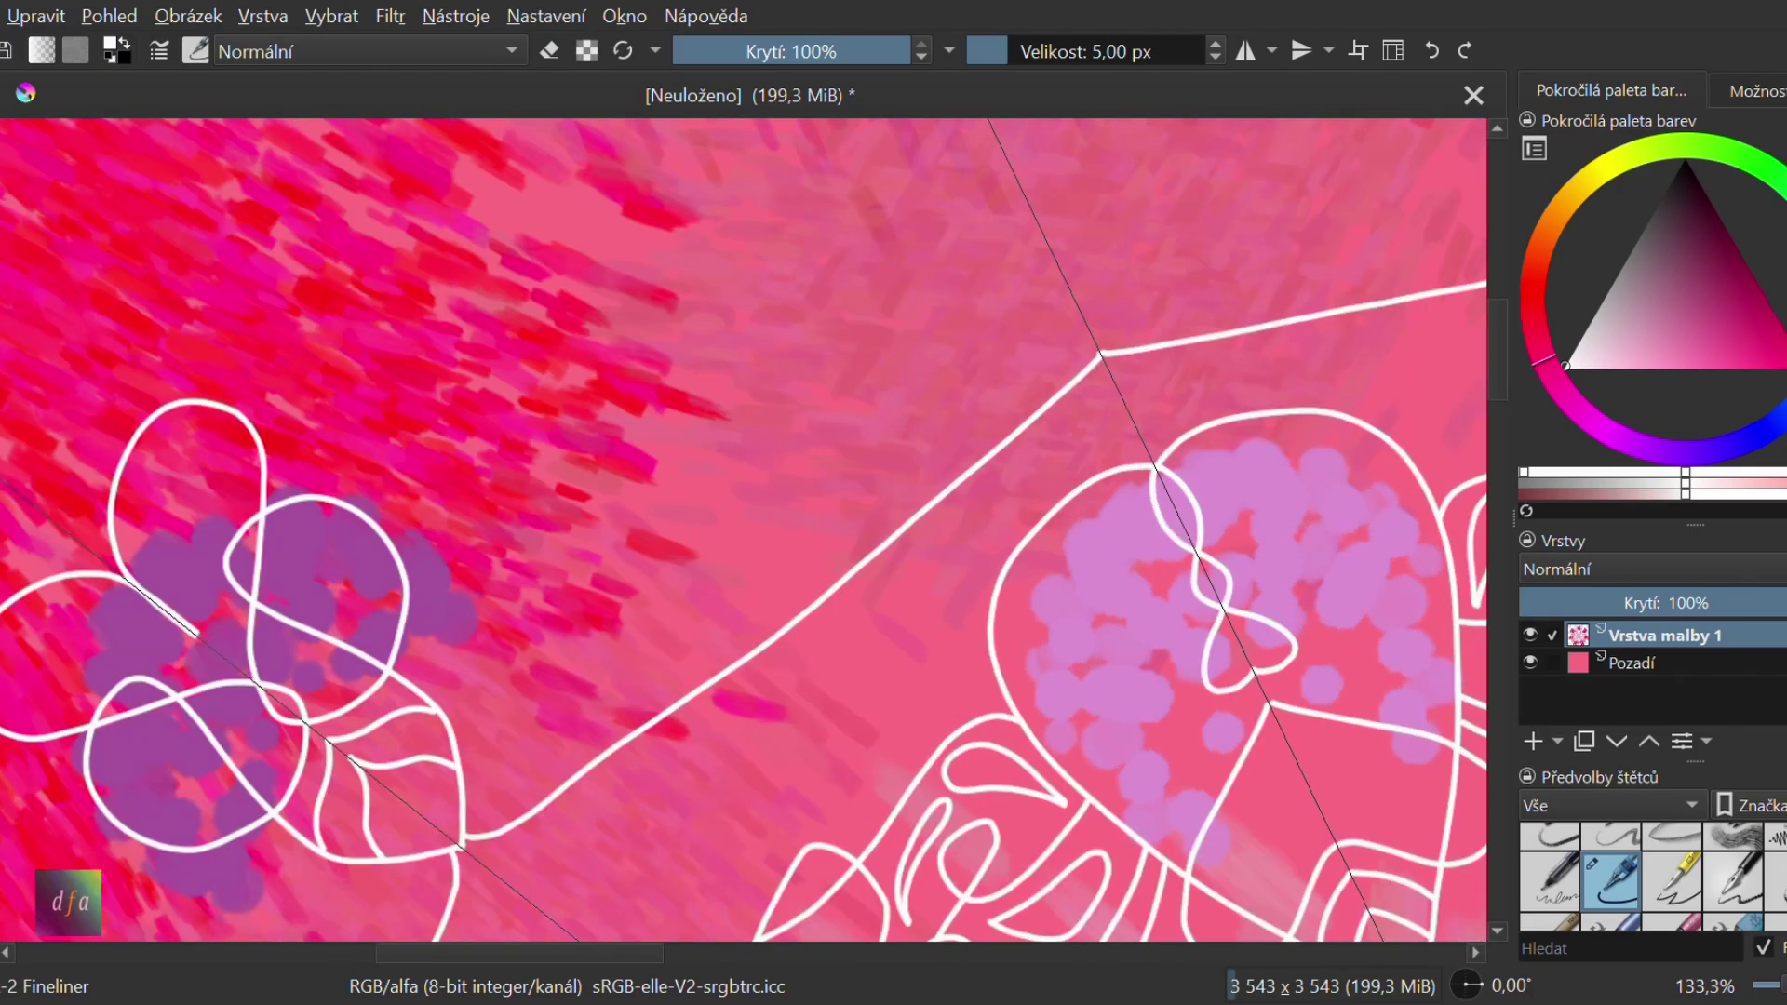
Draw a first row of scallops along the border line's outer side starting at the corner, and undo the last two
left_click_drag(463, 959, 634, 946)
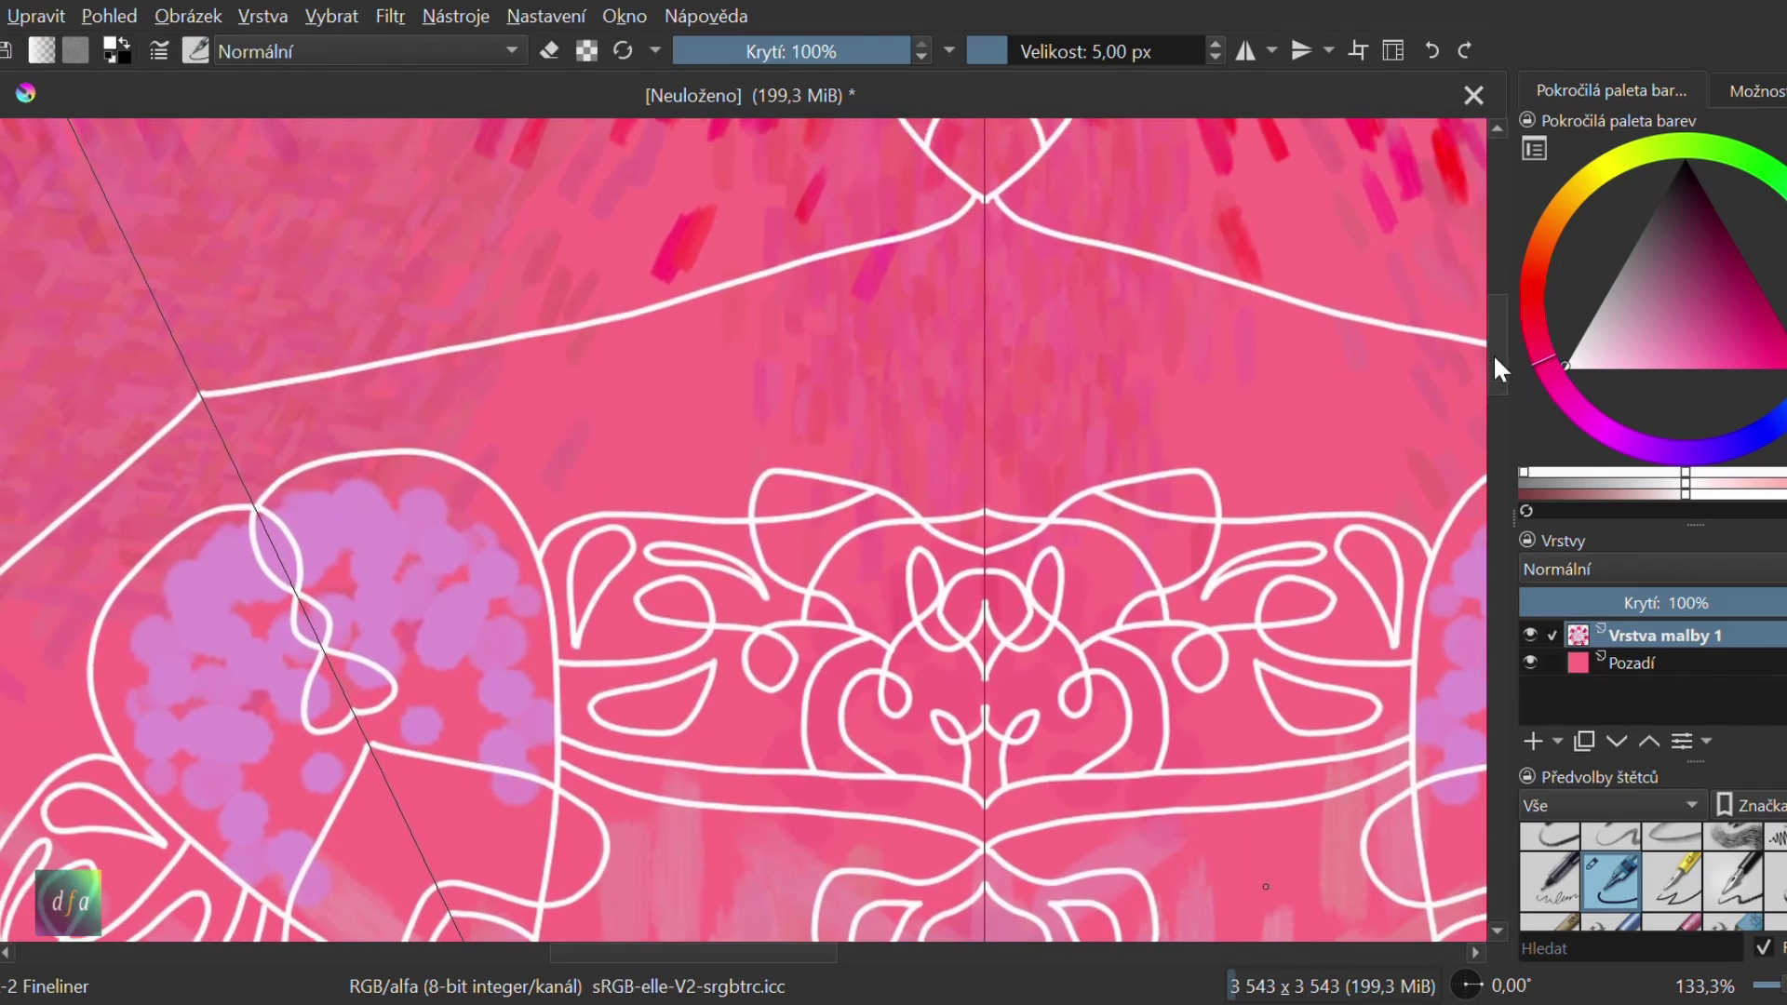
scroll(271, 376, "up", 1)
mouse_move(275, 631)
left_mouse_down()
mouse_move(397, 641)
mouse_move(433, 683)
mouse_move(483, 619)
mouse_move(567, 599)
mouse_move(629, 660)
mouse_move(640, 649)
mouse_move(621, 638)
mouse_move(702, 565)
mouse_move(891, 587)
mouse_move(943, 489)
mouse_move(1019, 496)
mouse_move(1048, 548)
left_mouse_up()
scroll(1048, 548, "down", 1)
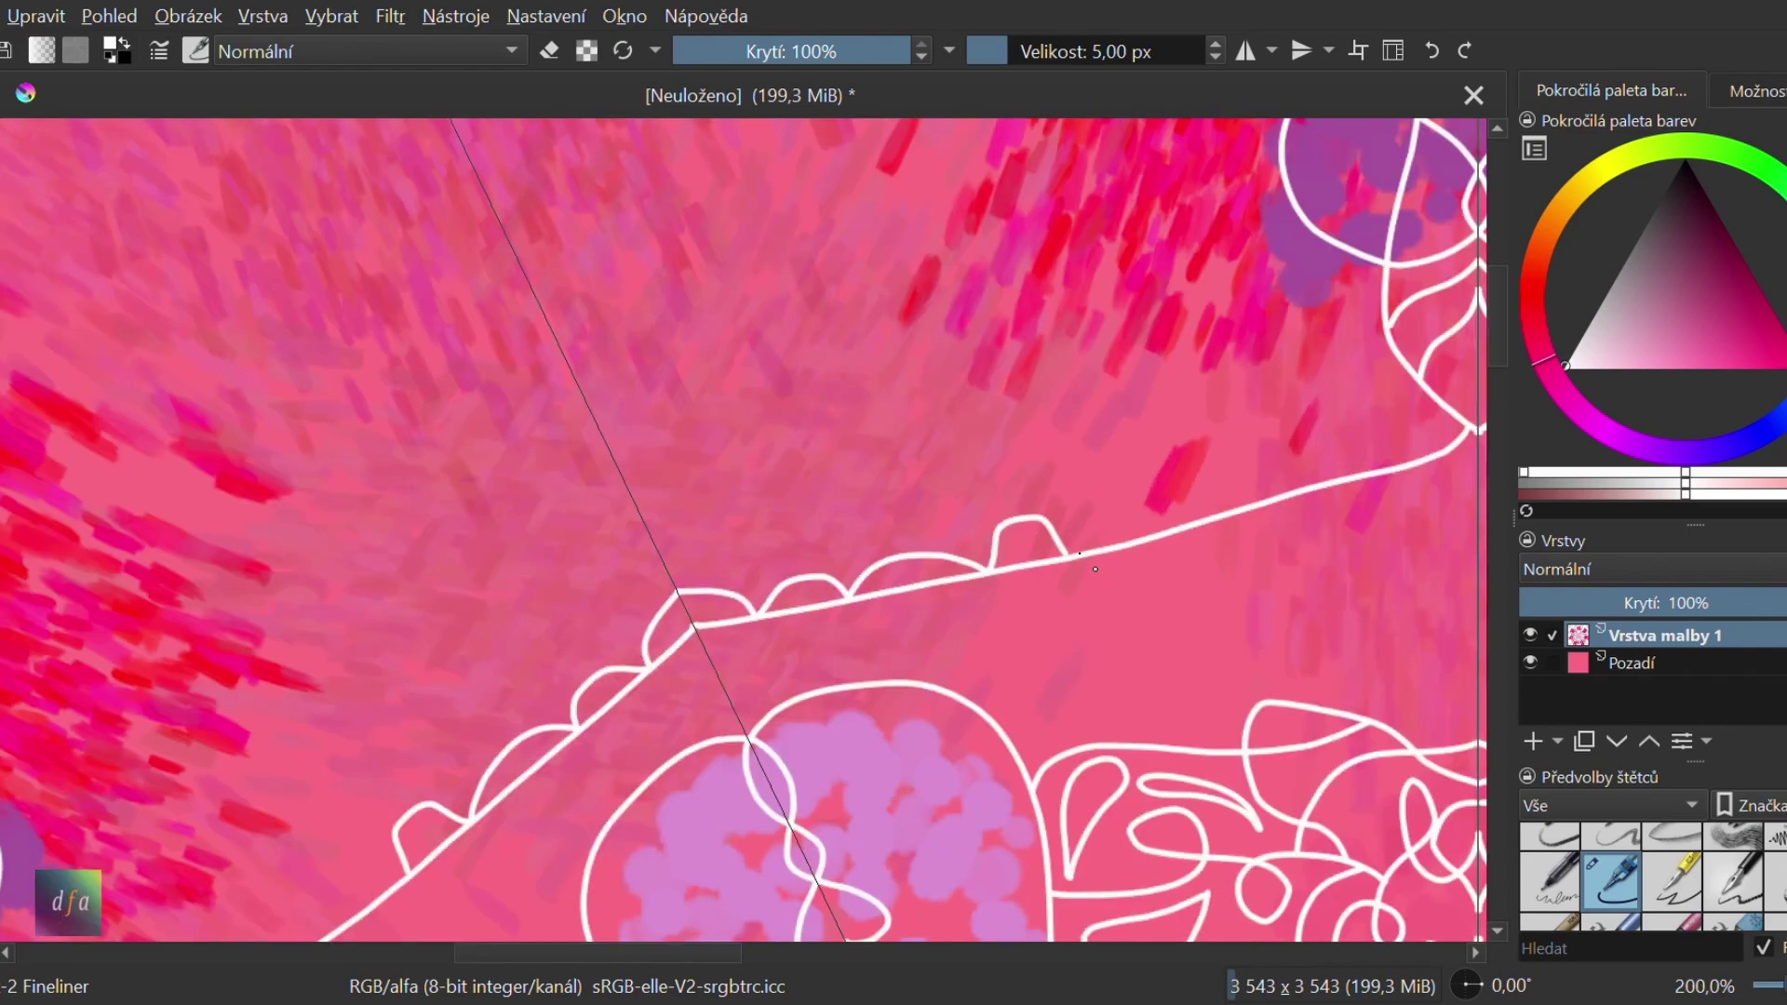
left_click(1438, 54)
left_click(1438, 54)
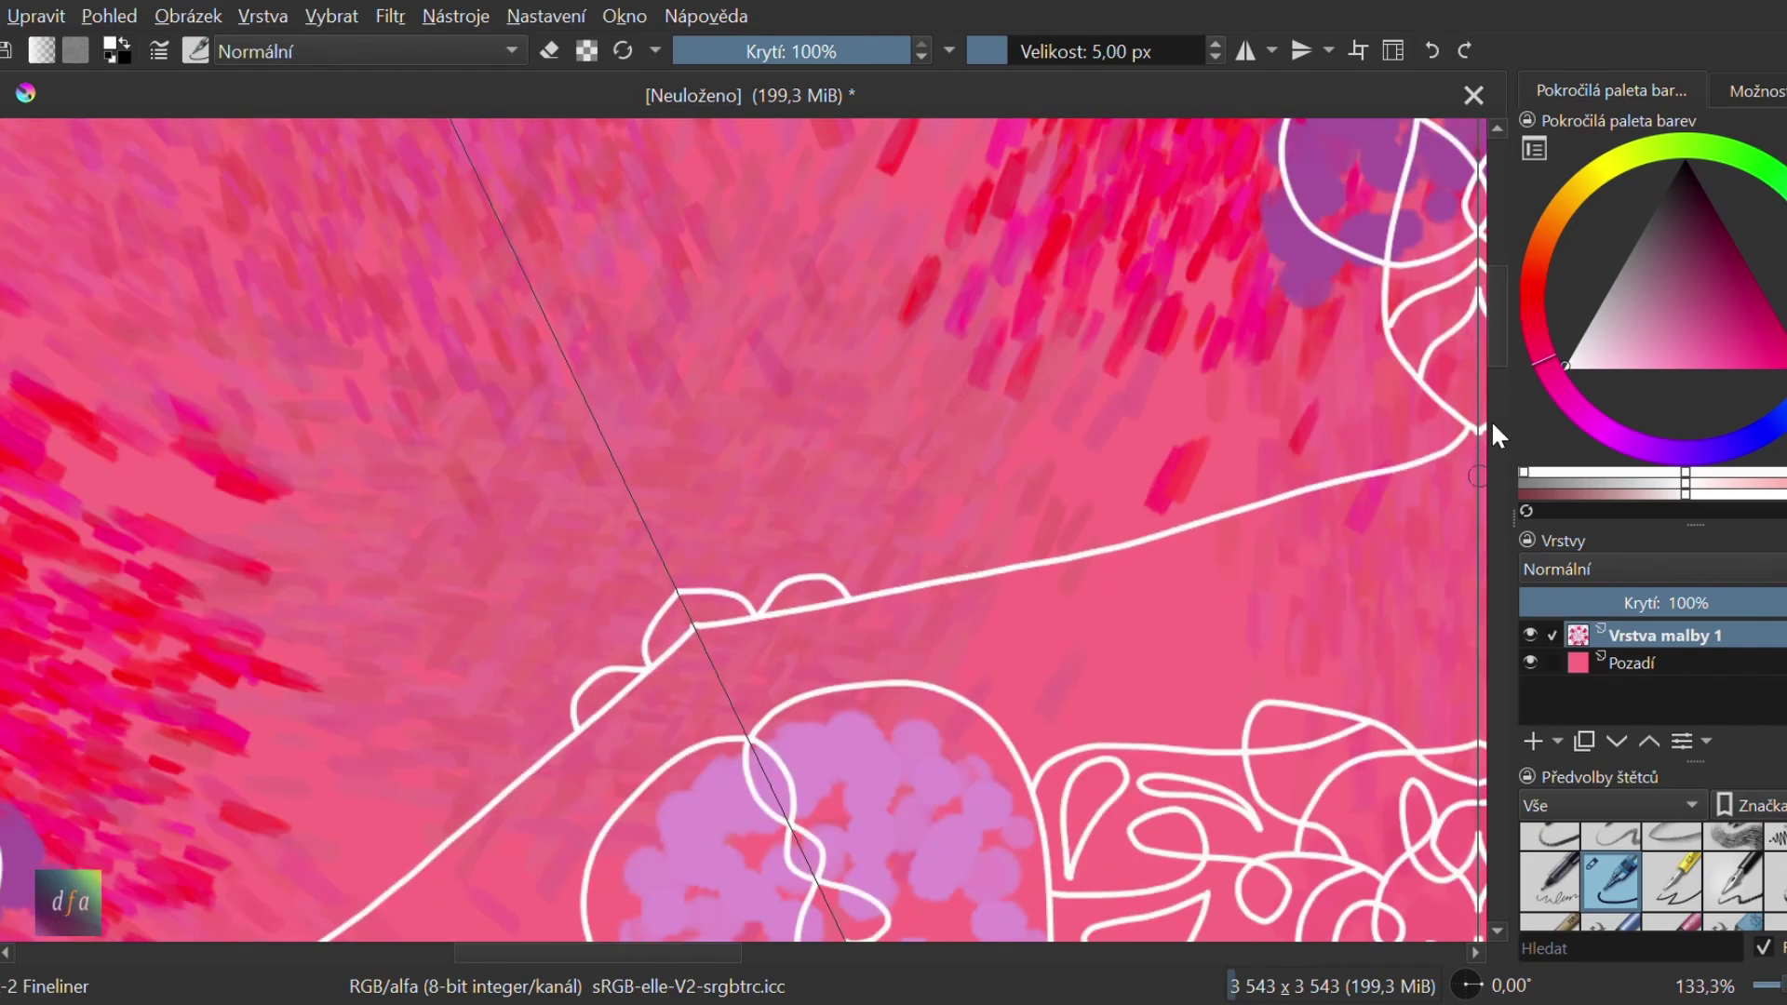
Continue the row of even scallops along the border line from the corner toward the butterfly motif
key("plus")
left_click_drag(688, 951, 731, 952)
scroll(591, 640, "up", 2)
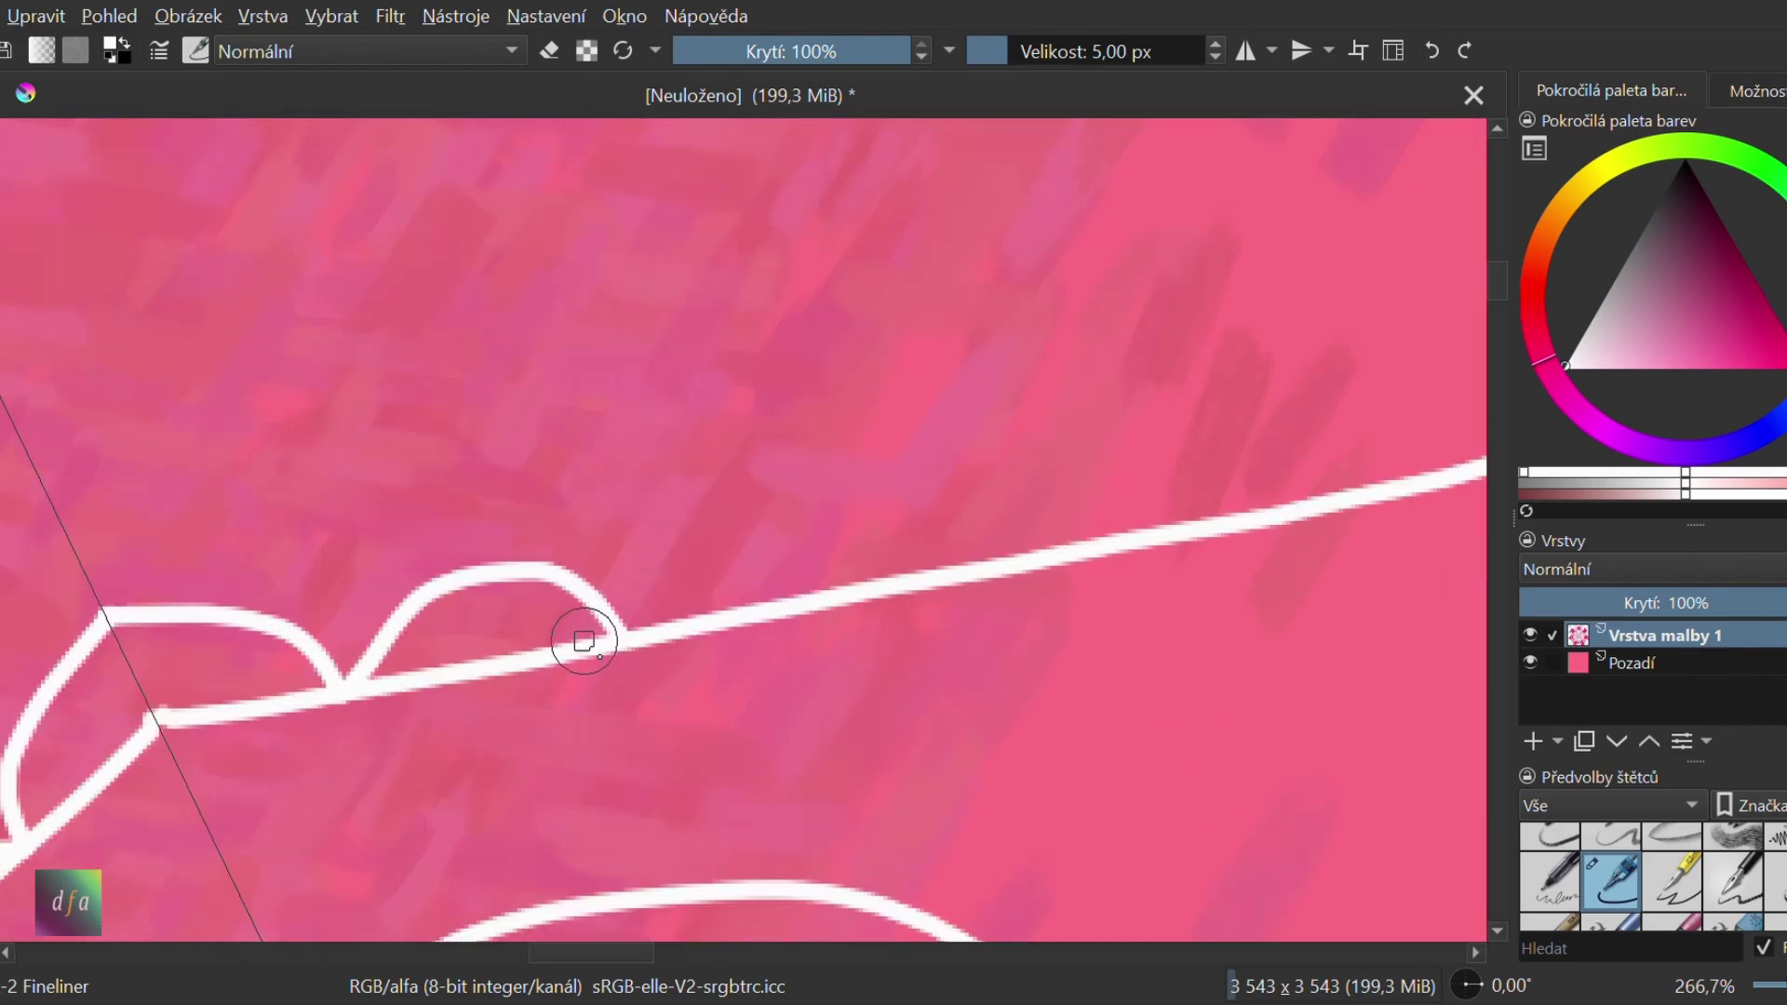
mouse_move(628, 636)
left_mouse_down()
mouse_move(672, 549)
mouse_move(816, 517)
mouse_move(936, 590)
mouse_move(911, 577)
mouse_move(928, 522)
mouse_move(1022, 460)
mouse_move(1159, 533)
left_mouse_up()
left_click_drag(568, 952, 646, 952)
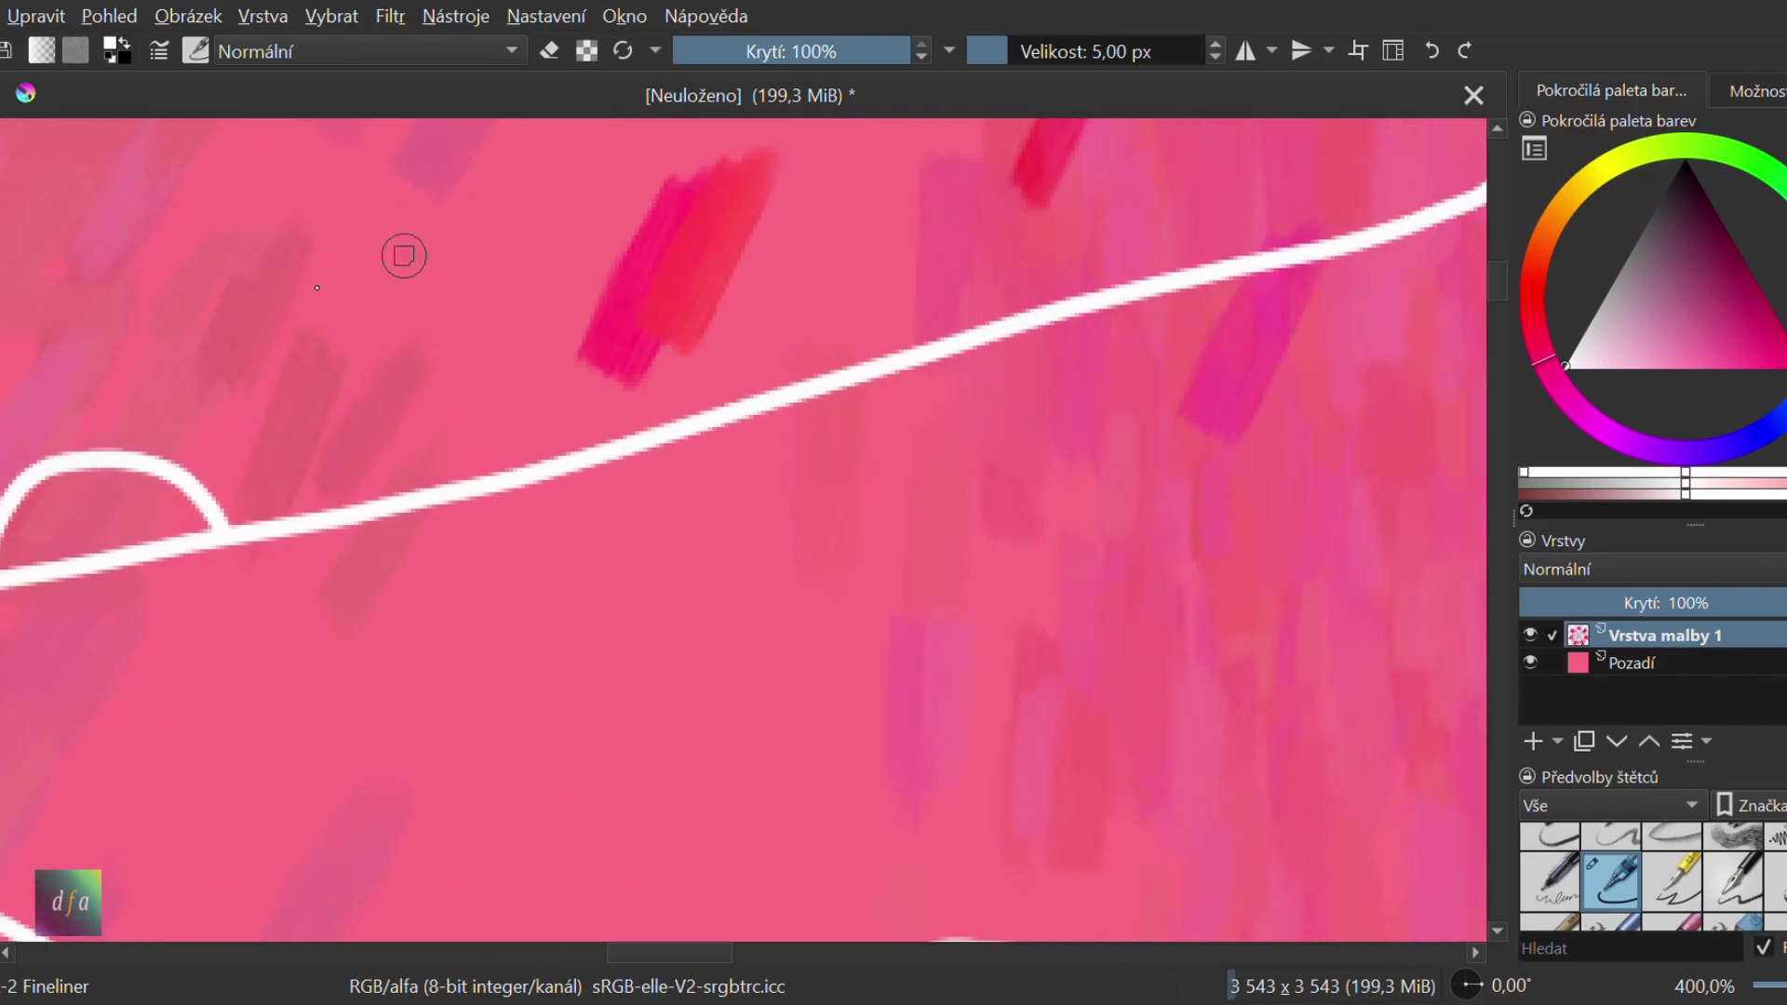
mouse_move(228, 519)
left_mouse_down()
mouse_move(351, 407)
mouse_move(484, 468)
mouse_move(568, 331)
mouse_move(730, 322)
mouse_move(789, 384)
left_mouse_up()
mouse_move(671, 952)
left_mouse_down()
mouse_move(729, 946)
mouse_move(707, 952)
left_mouse_up()
left_click_drag(1498, 303, 1498, 285)
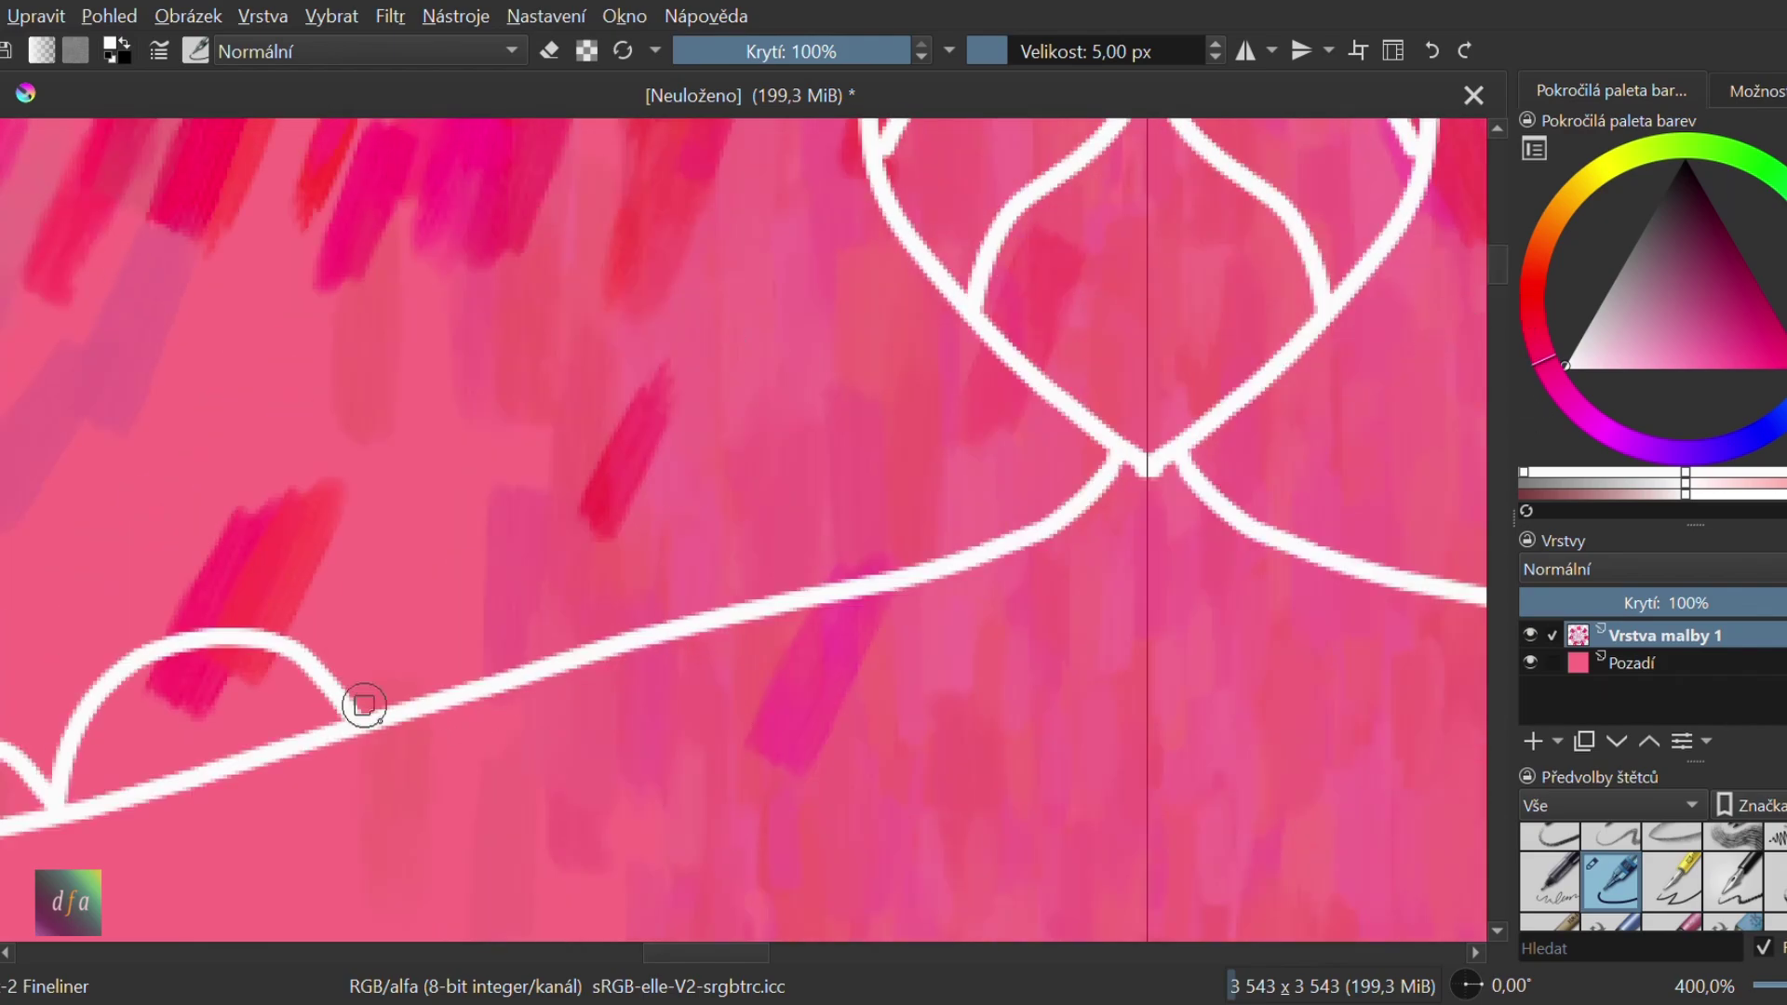
Finish the scallops beside the butterfly's tip with a leaf-shaped loop across the border line, ending in a small hanging lobe
mouse_move(364, 705)
left_mouse_down()
mouse_move(360, 640)
mouse_move(466, 524)
mouse_move(640, 556)
mouse_move(679, 611)
mouse_move(863, 463)
mouse_move(1051, 454)
mouse_move(1149, 483)
mouse_move(1164, 504)
mouse_move(1143, 573)
mouse_move(1050, 663)
mouse_move(814, 694)
mouse_move(680, 616)
mouse_move(600, 614)
mouse_move(570, 677)
mouse_move(675, 749)
mouse_move(791, 699)
mouse_move(818, 735)
left_mouse_up()
key("minus")
key("minus")
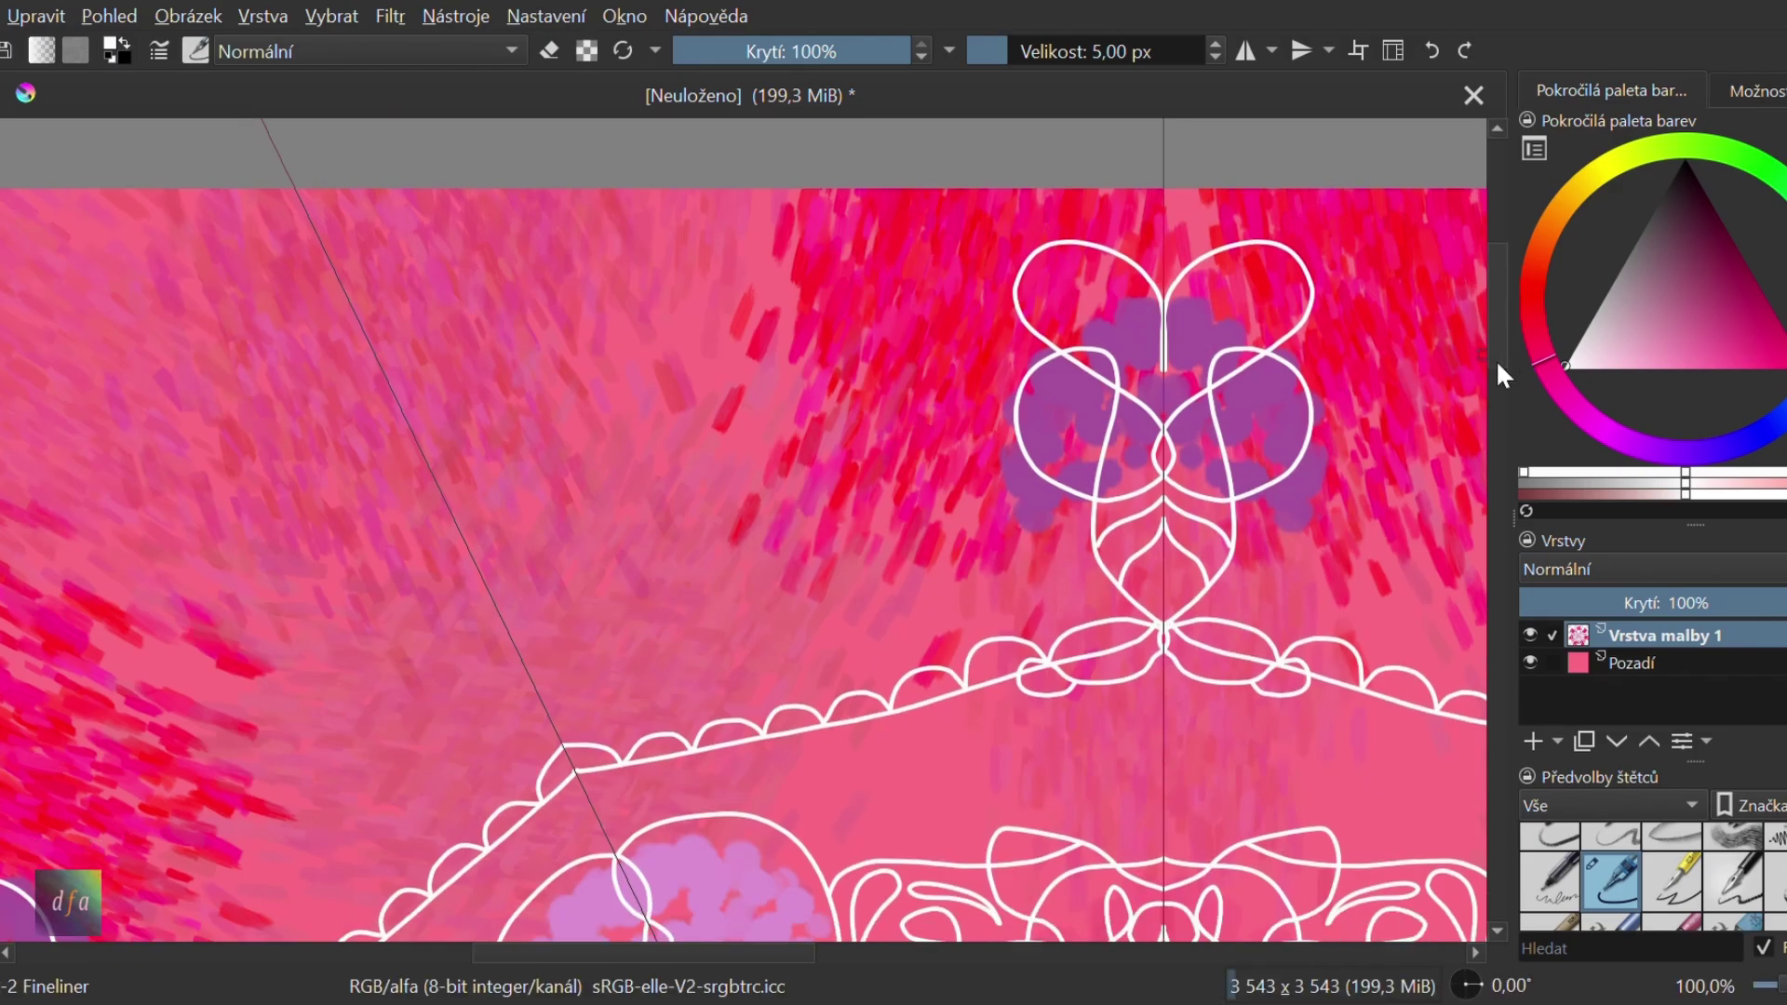
Connect the border's corner to the lilac tree motif's outline with a pair of curved lines narrowing together on the axis
scroll(1037, 512, "down", 3)
key("plus")
key("plus")
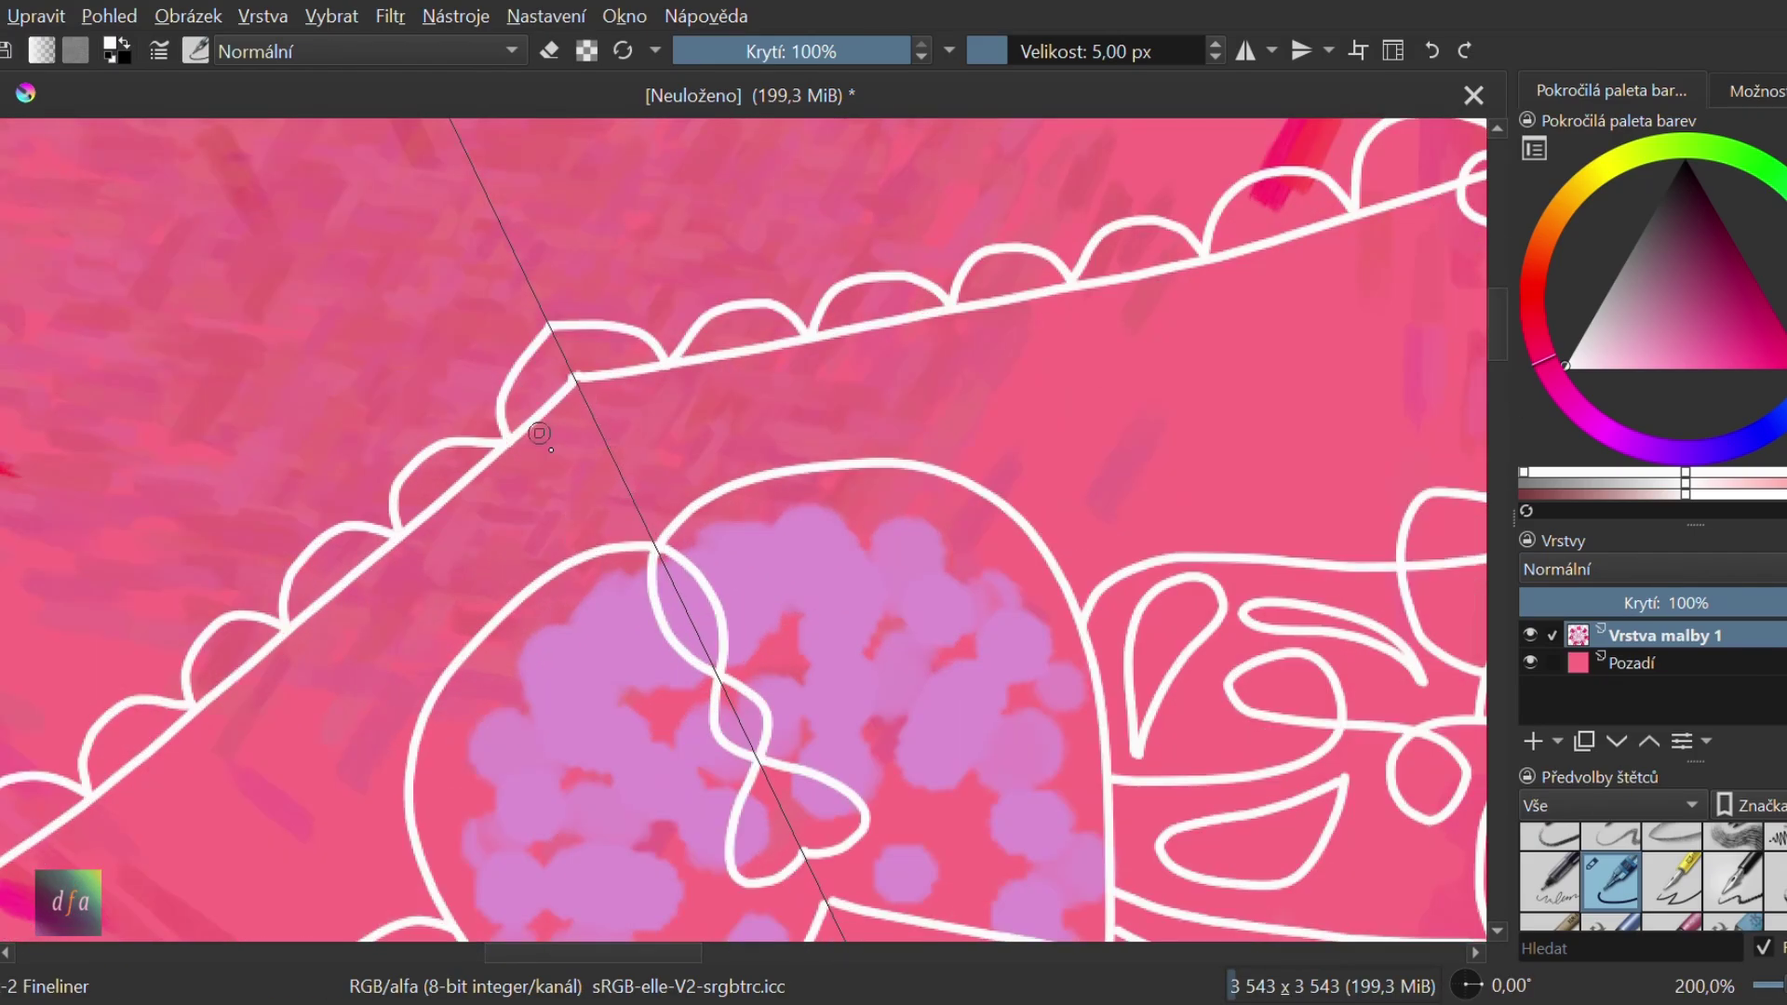
mouse_move(543, 424)
left_mouse_down()
mouse_move(647, 529)
mouse_move(656, 513)
left_mouse_up()
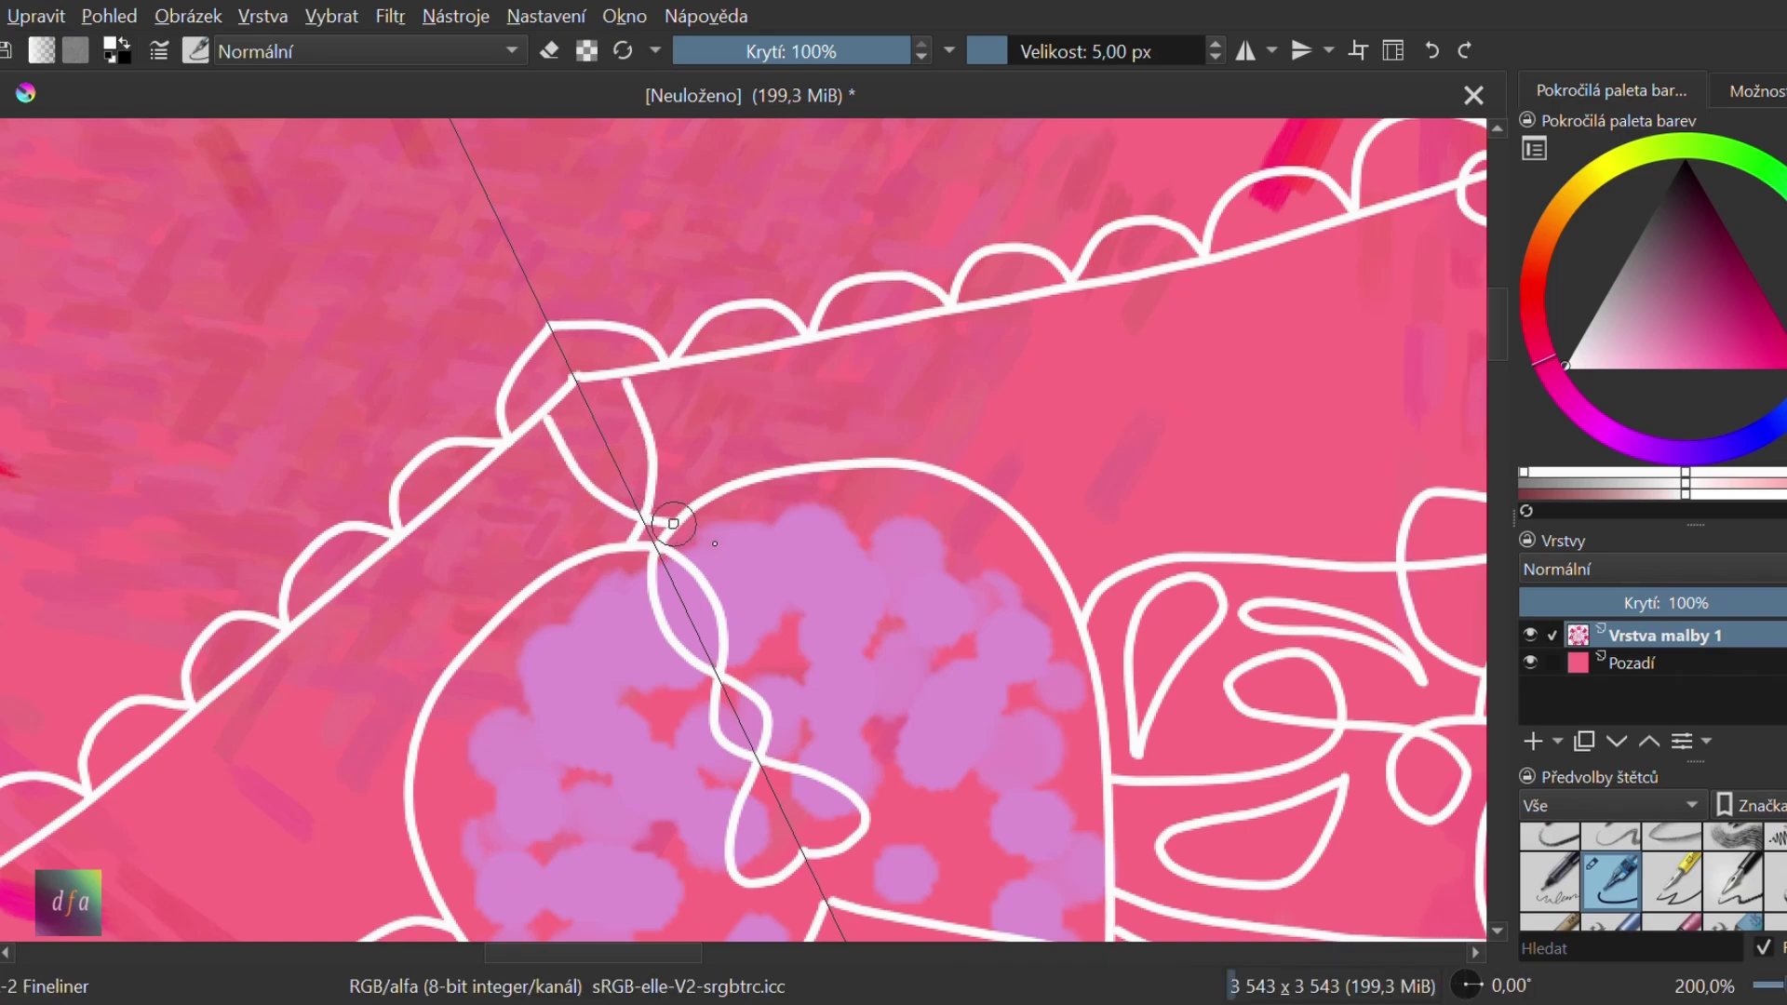
Draw a small loop around the axis inside the corner scallop of the border
key("plus")
key("plus")
key("plus")
mouse_move(583, 248)
left_mouse_down()
mouse_move(578, 279)
mouse_move(657, 417)
left_mouse_up()
key("minus")
key("minus")
key("minus")
key("minus")
key("minus")
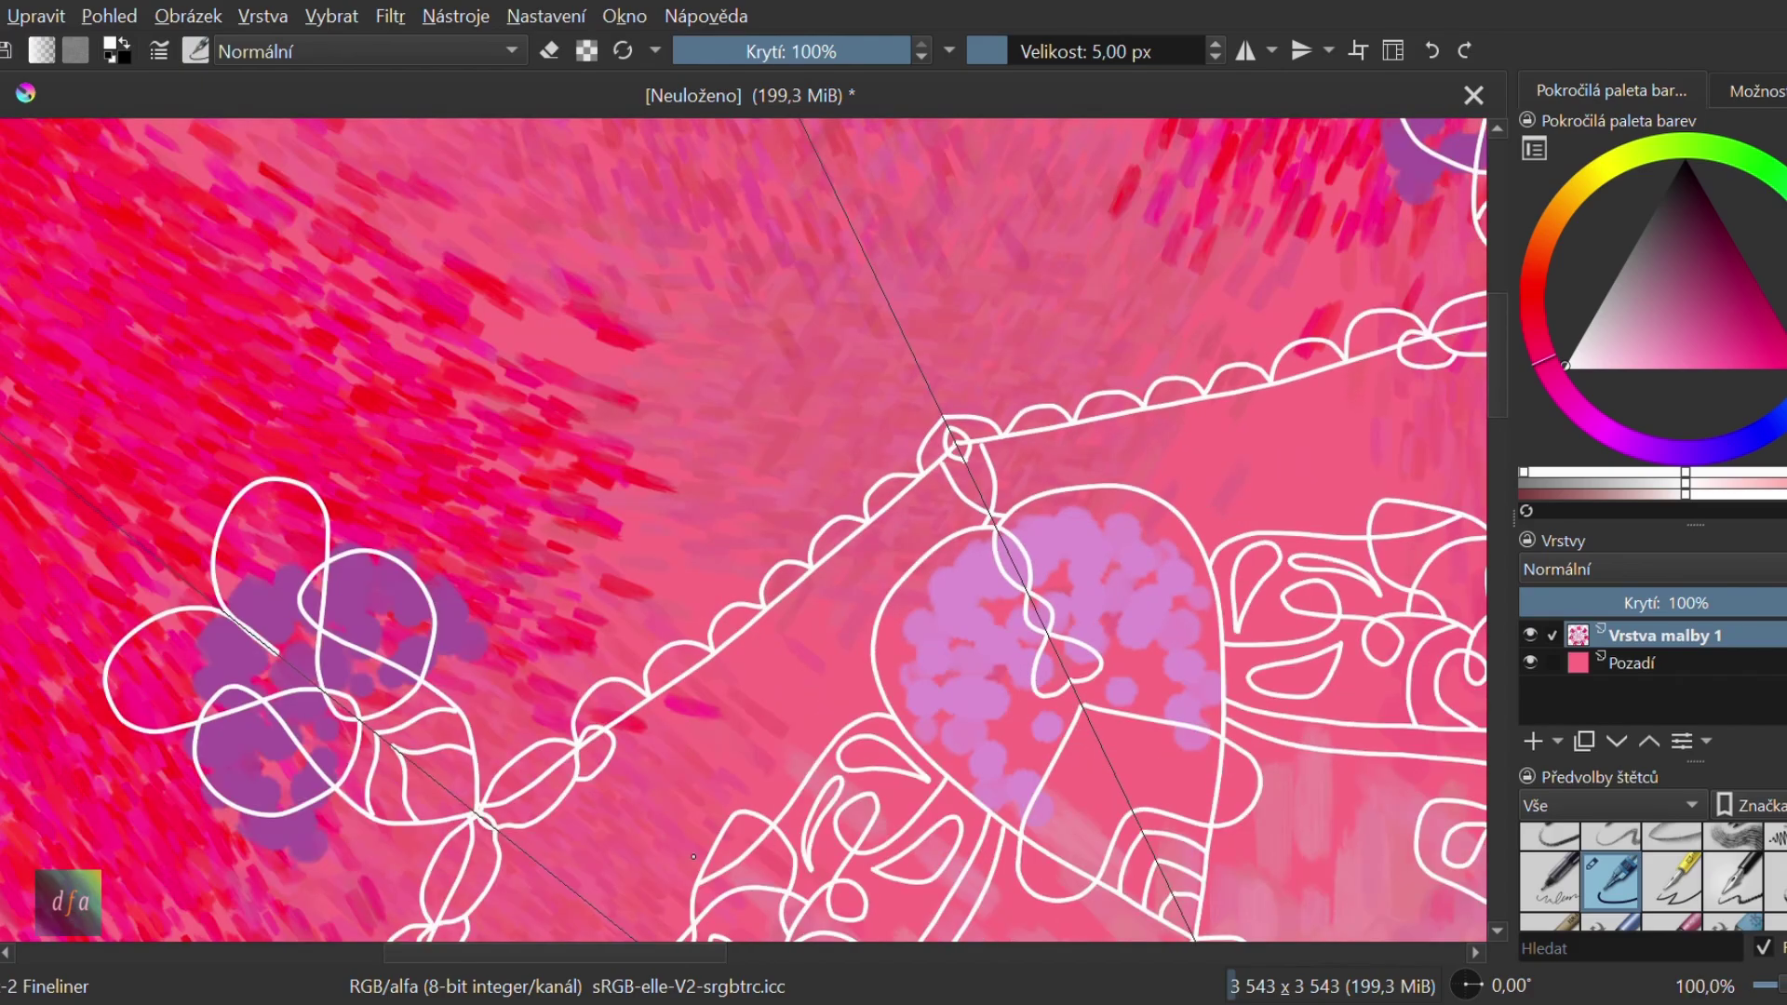
Draw two diverging curves from the border down to the ornamental band, and cross them with a wavy line carrying a hanging drop loop
left_click_drag(503, 959, 667, 959)
scroll(680, 358, "up", 2)
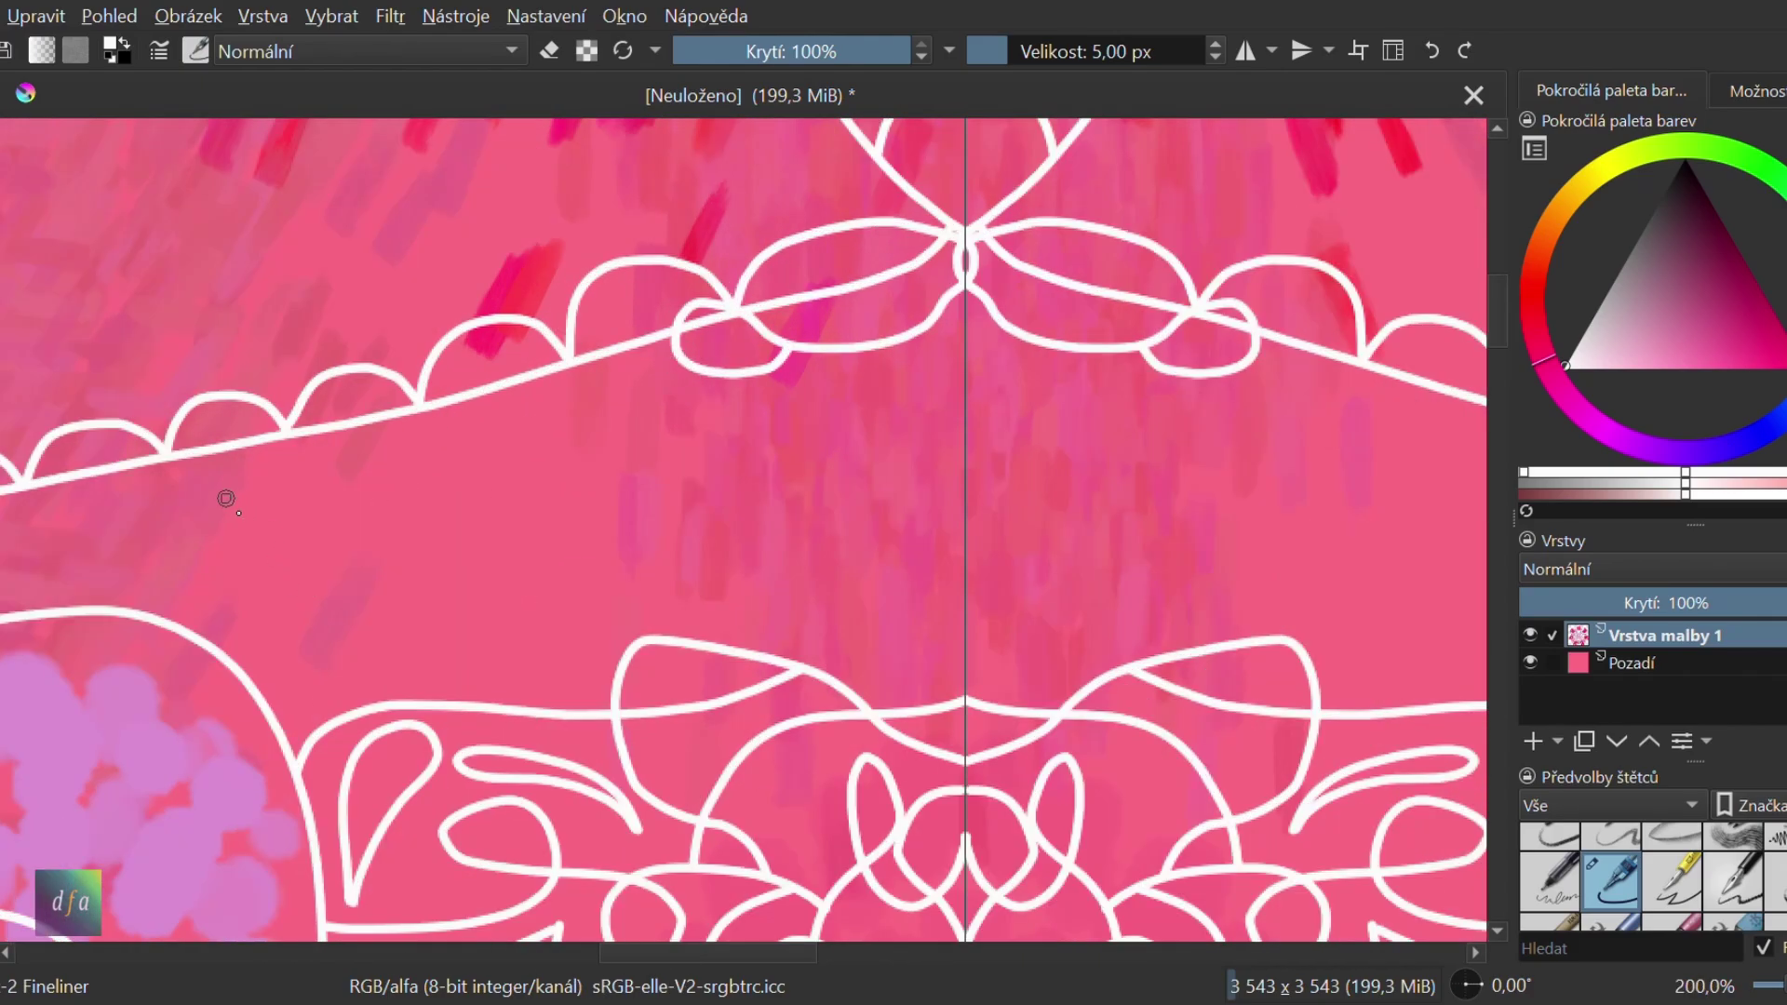
mouse_move(617, 376)
left_mouse_down()
mouse_move(379, 618)
mouse_move(321, 729)
left_mouse_up()
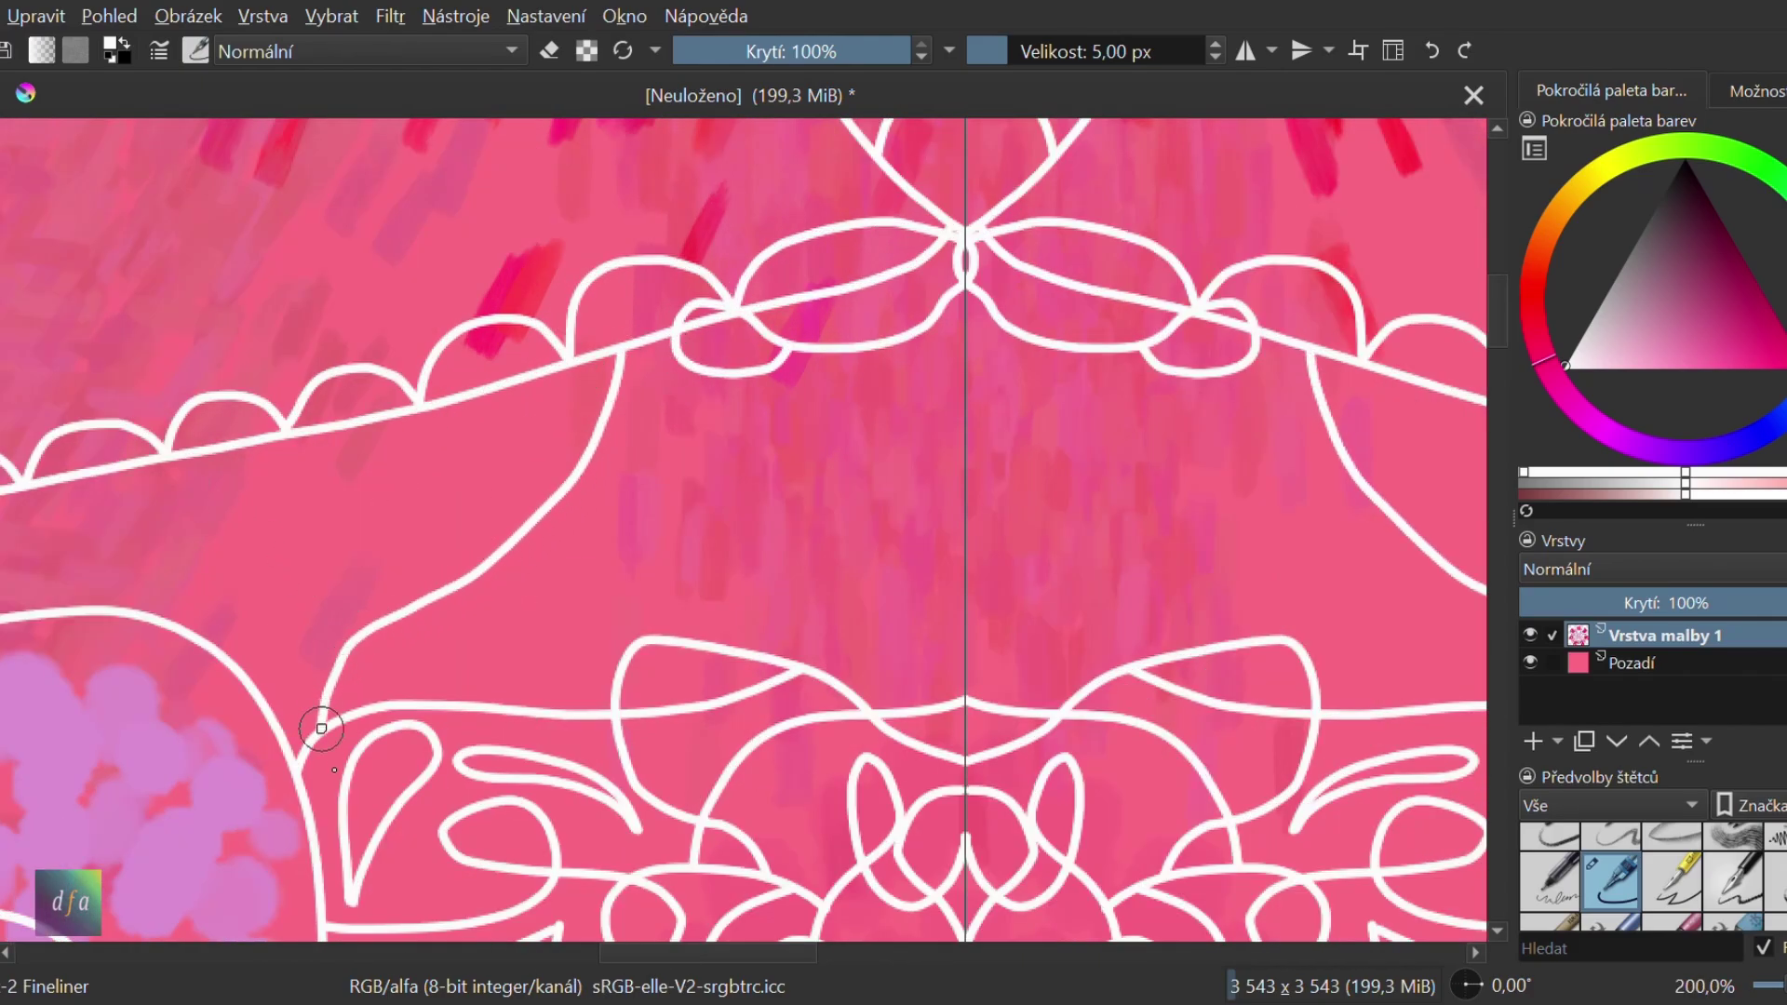
mouse_move(642, 352)
left_mouse_down()
mouse_move(656, 404)
mouse_move(962, 698)
left_mouse_up()
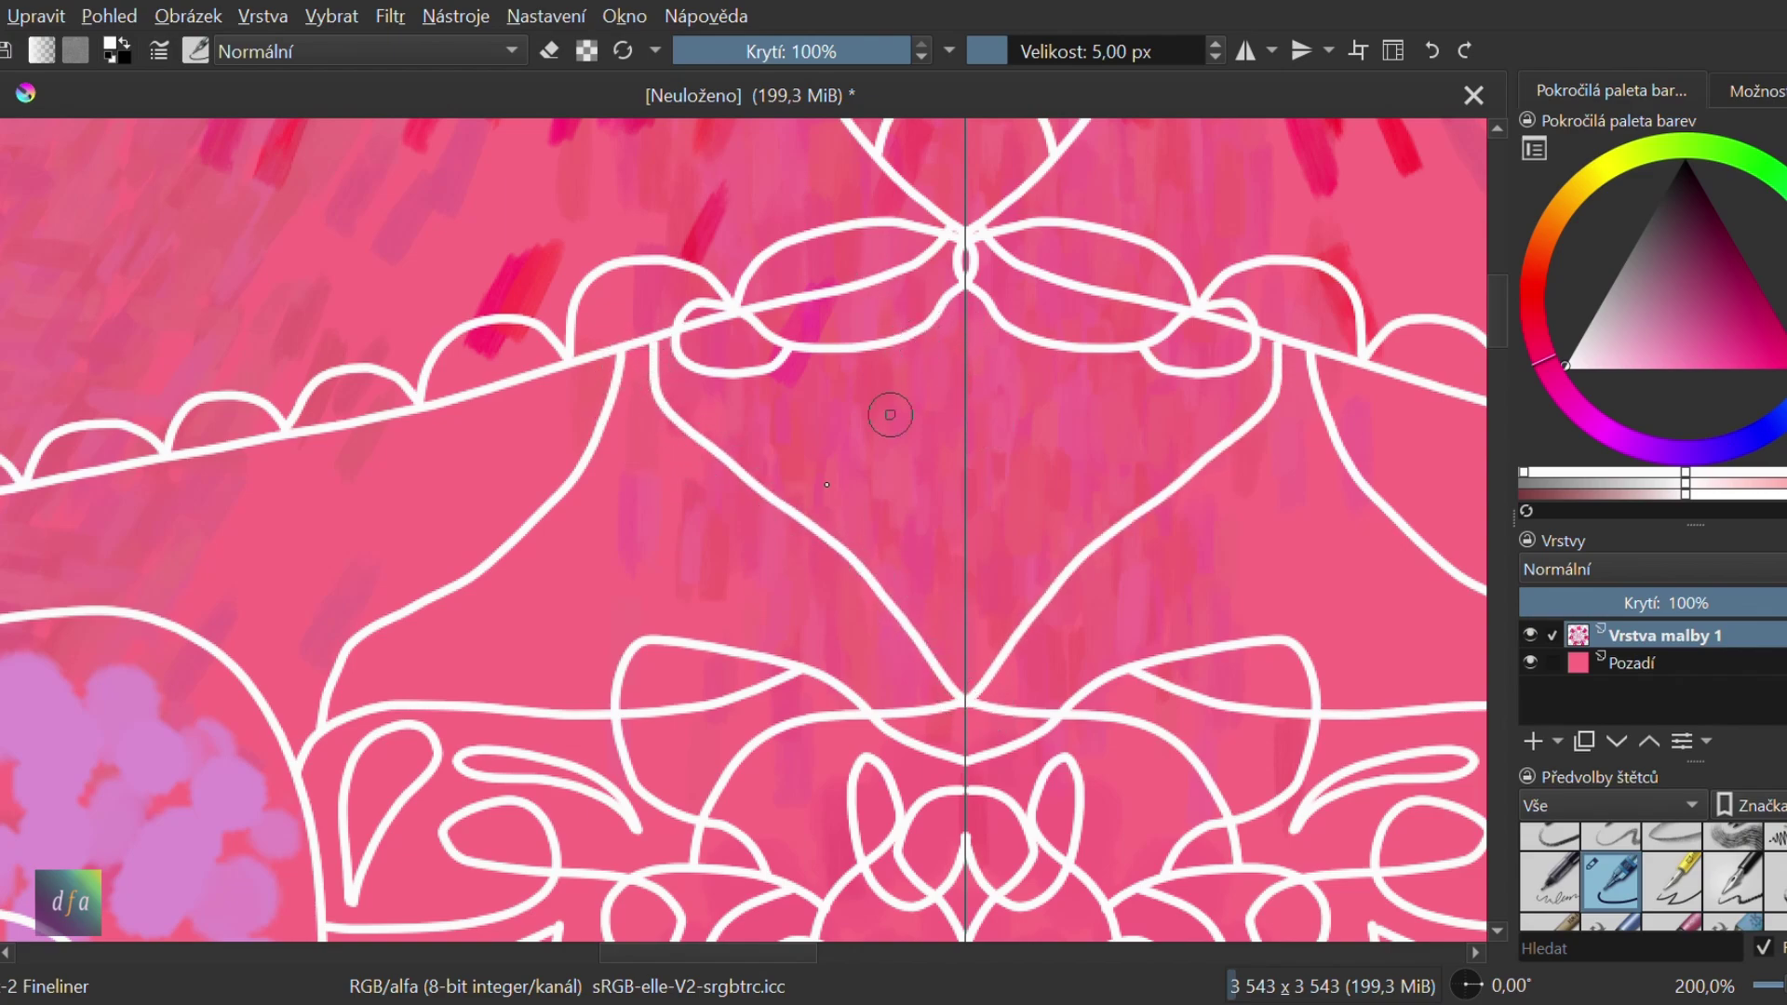
mouse_move(963, 450)
left_mouse_down()
mouse_move(754, 460)
mouse_move(630, 558)
mouse_move(494, 463)
mouse_move(349, 432)
left_mouse_up()
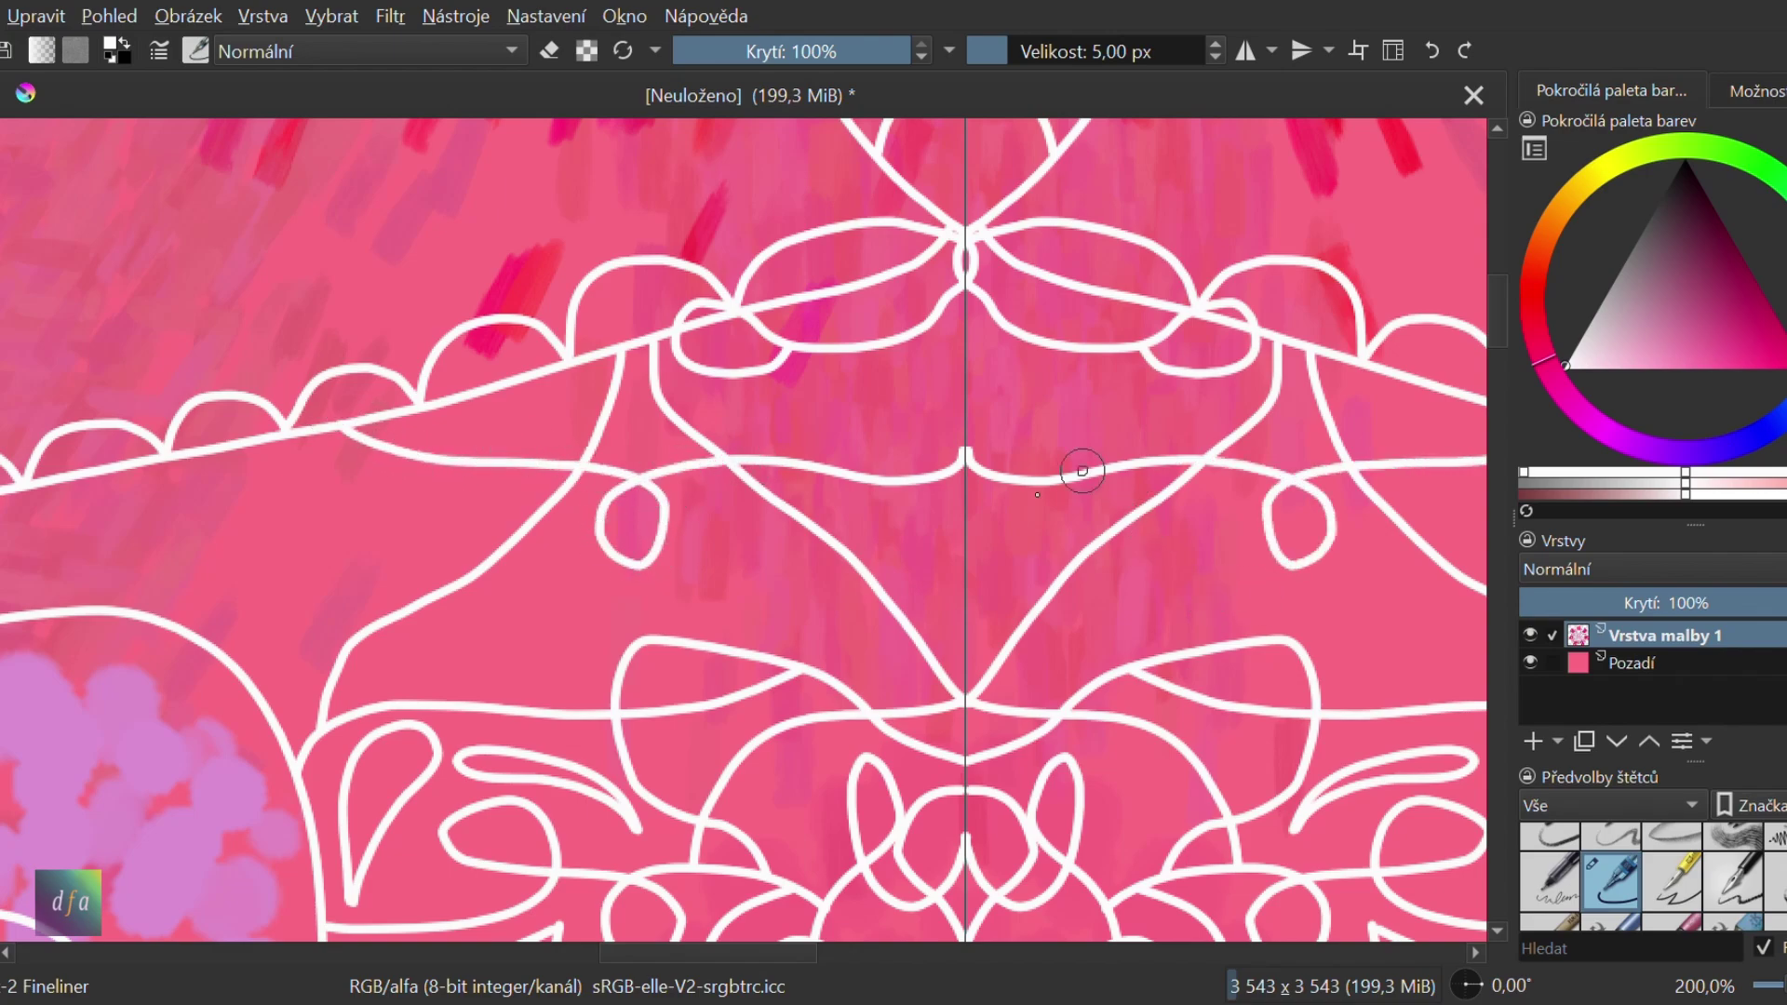
Draw a wide rounded bar with a narrow keyhole loop on the axis above the wavy line, and add an oval at each end
scroll(1082, 470, "up", 2)
mouse_move(921, 371)
left_mouse_down()
mouse_move(910, 382)
mouse_move(771, 274)
mouse_move(929, 271)
mouse_move(921, 230)
mouse_move(893, 326)
mouse_move(920, 365)
left_mouse_up()
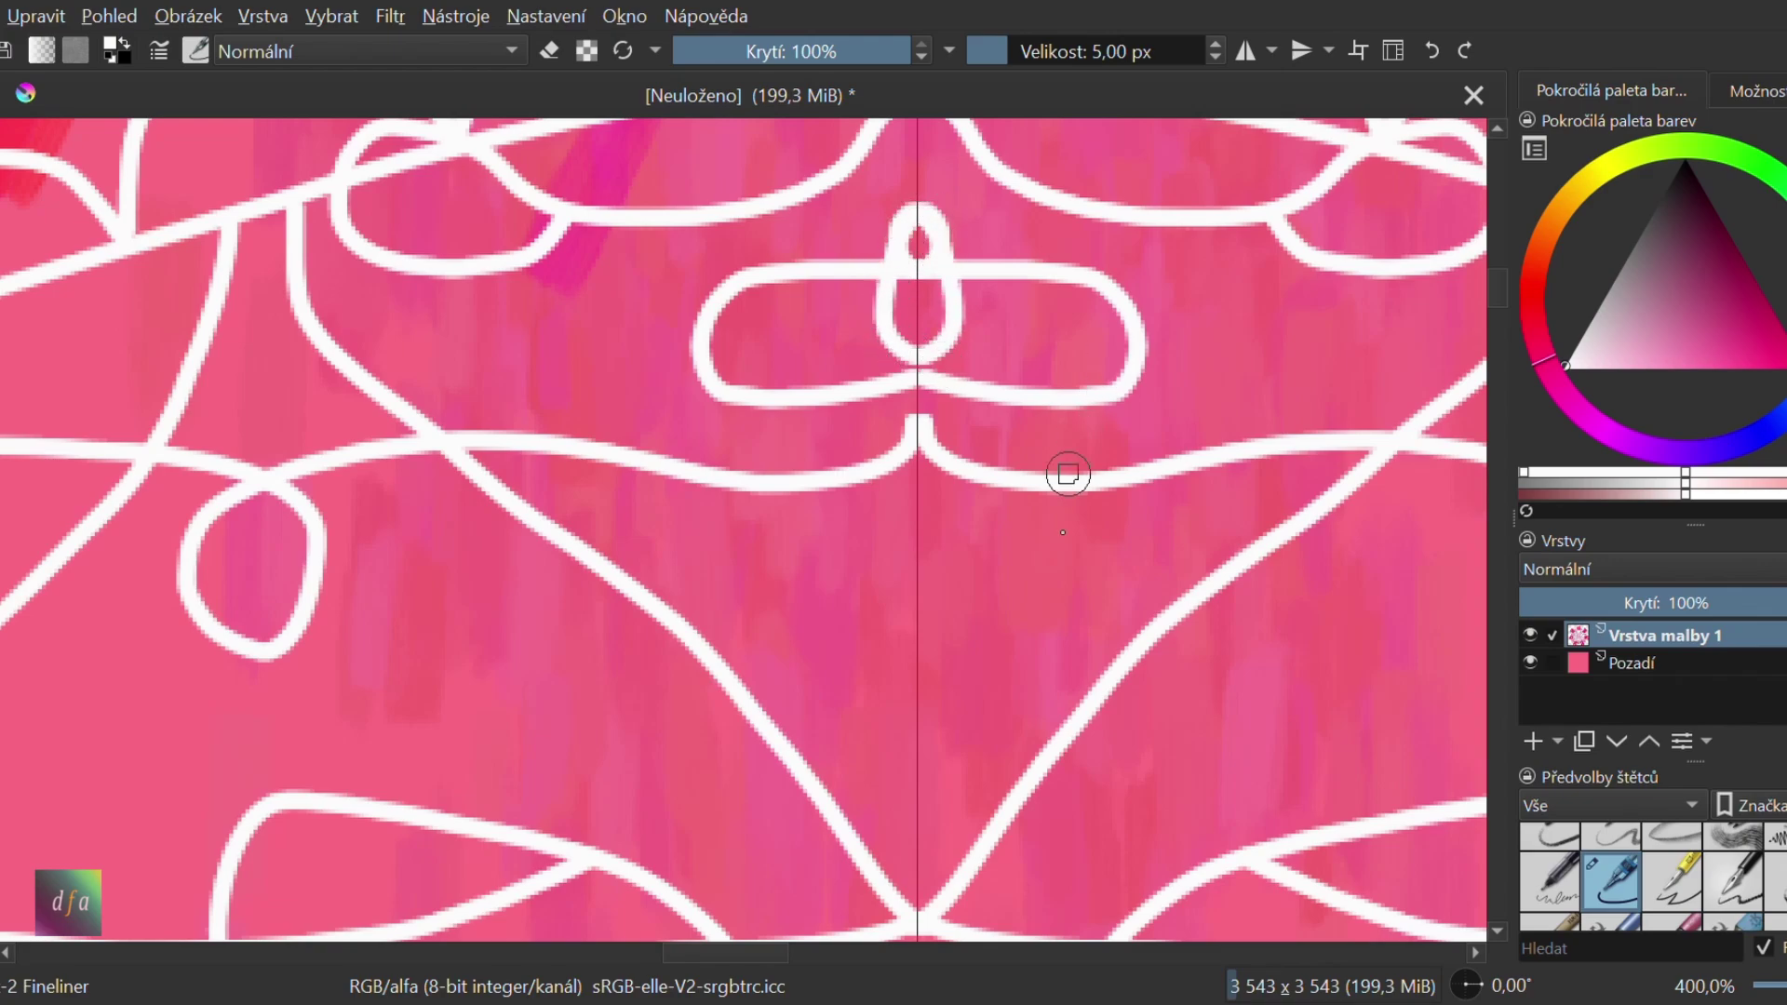
mouse_move(586, 299)
left_mouse_down()
mouse_move(547, 350)
mouse_move(650, 311)
mouse_move(598, 279)
mouse_move(621, 339)
left_mouse_up()
scroll(1396, 416, "down", 2)
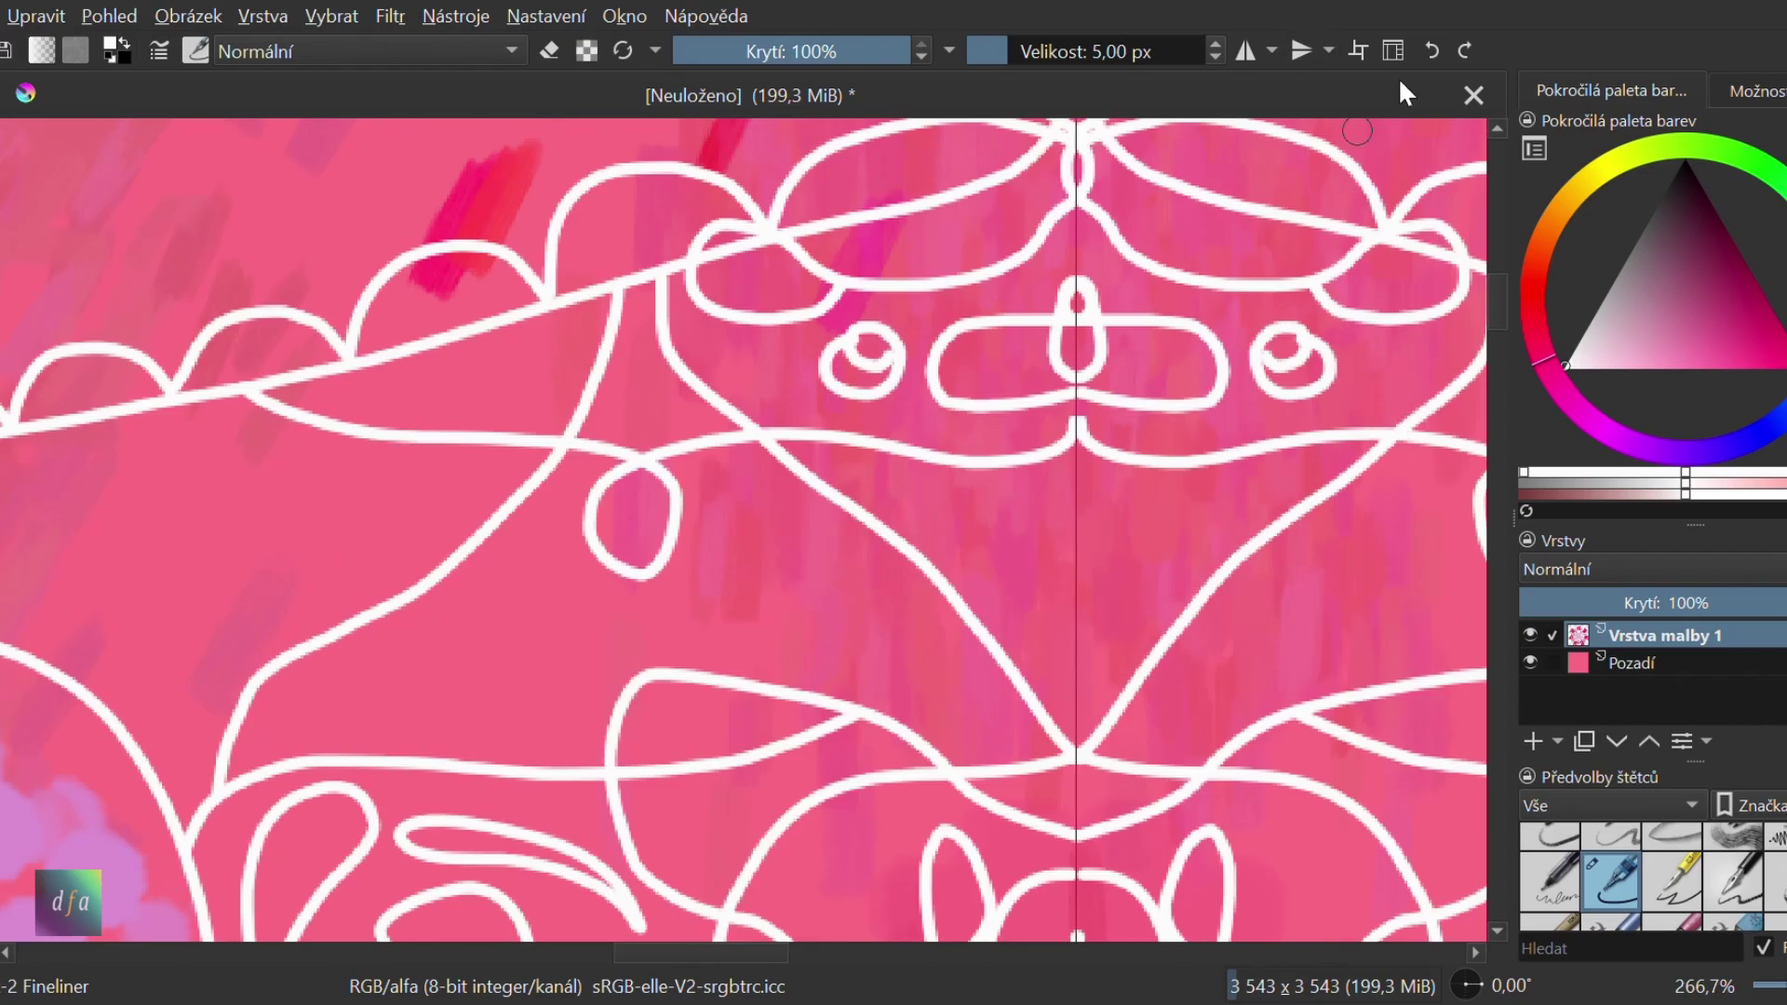
scroll(874, 475, "up", 3)
mouse_move(989, 238)
left_mouse_down()
mouse_move(758, 231)
mouse_move(783, 317)
mouse_move(923, 325)
mouse_move(996, 293)
left_mouse_up()
scroll(1320, 435, "down", 4)
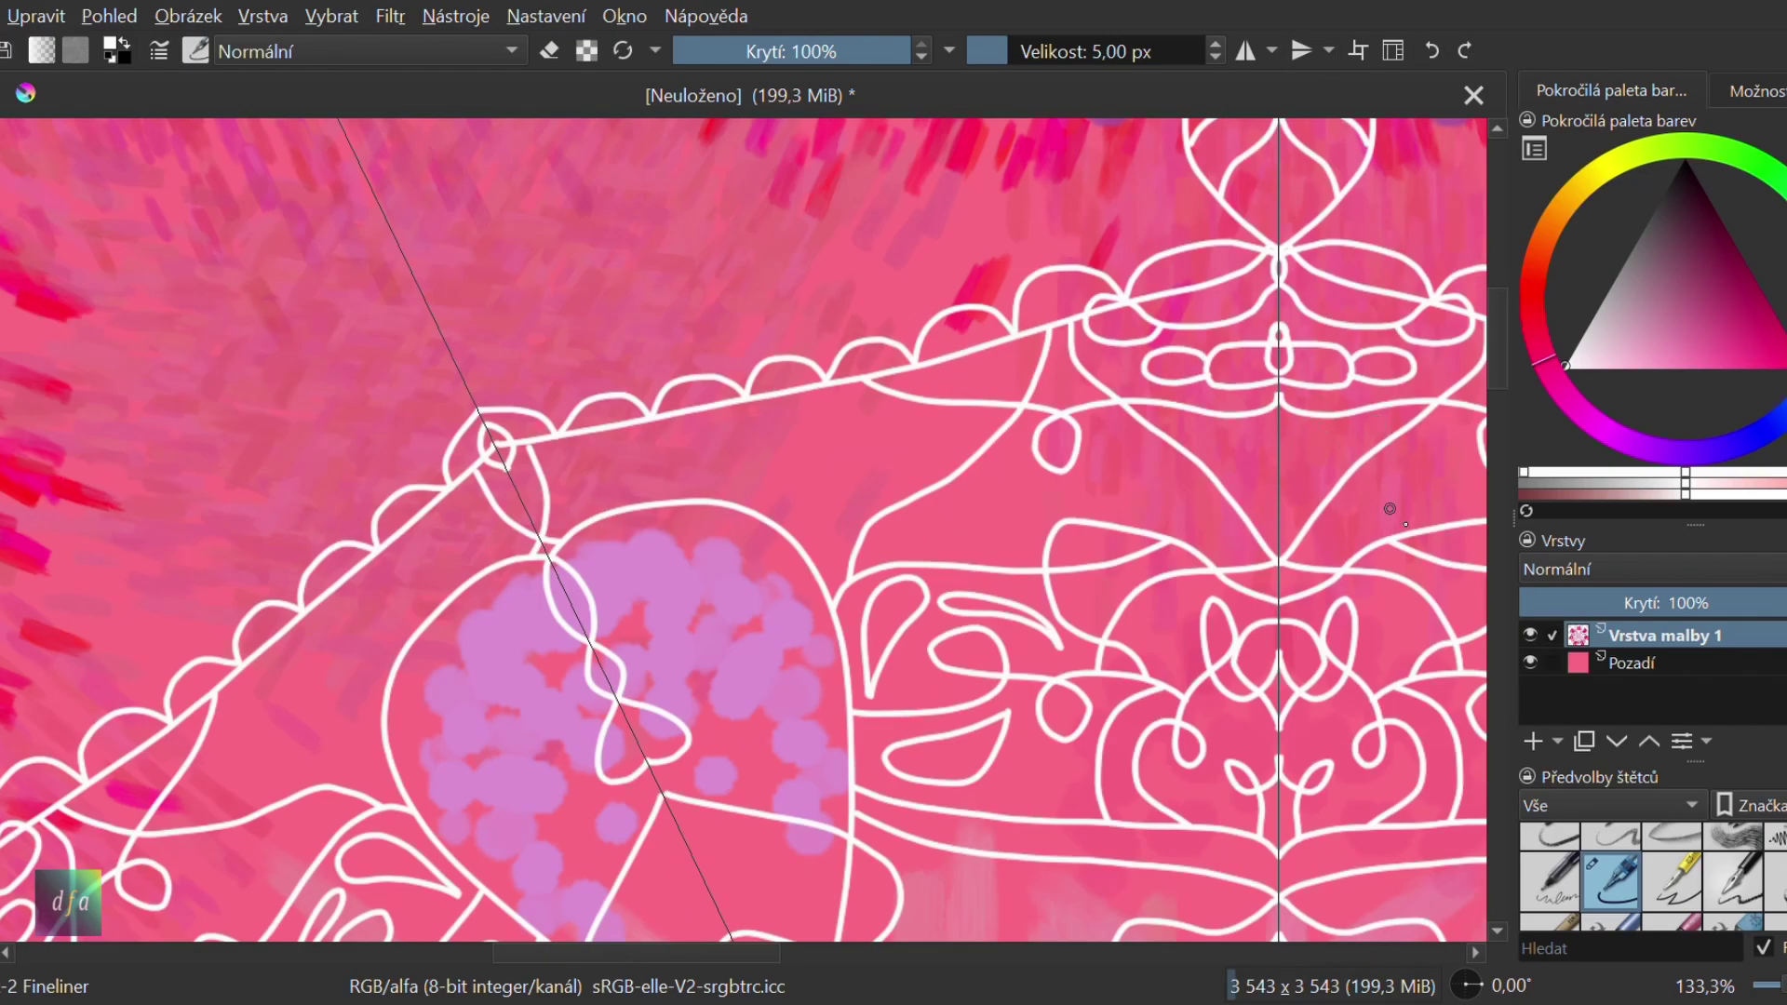
Examine the upper half of the mandala and the empty areas outside the scalloped border
scroll(1390, 509, "up", 1)
scroll(1223, 419, "up", 1)
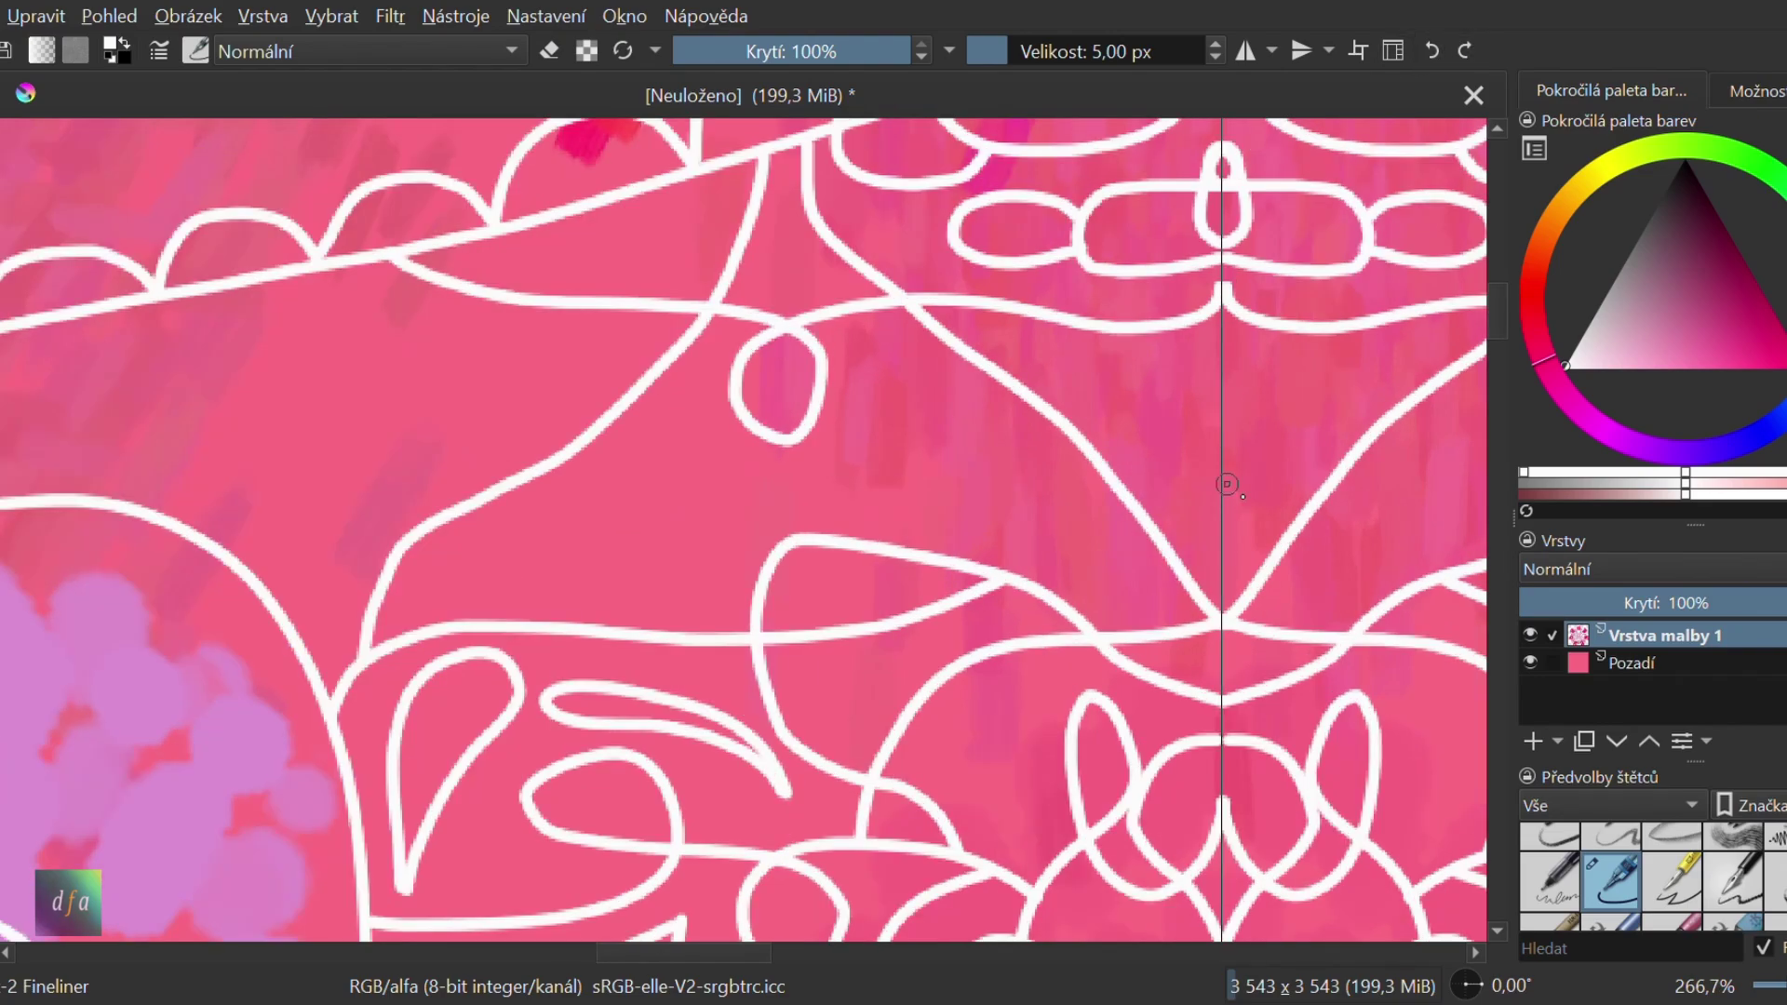
scroll(970, 622, "down", 5)
scroll(1119, 402, "down", 2)
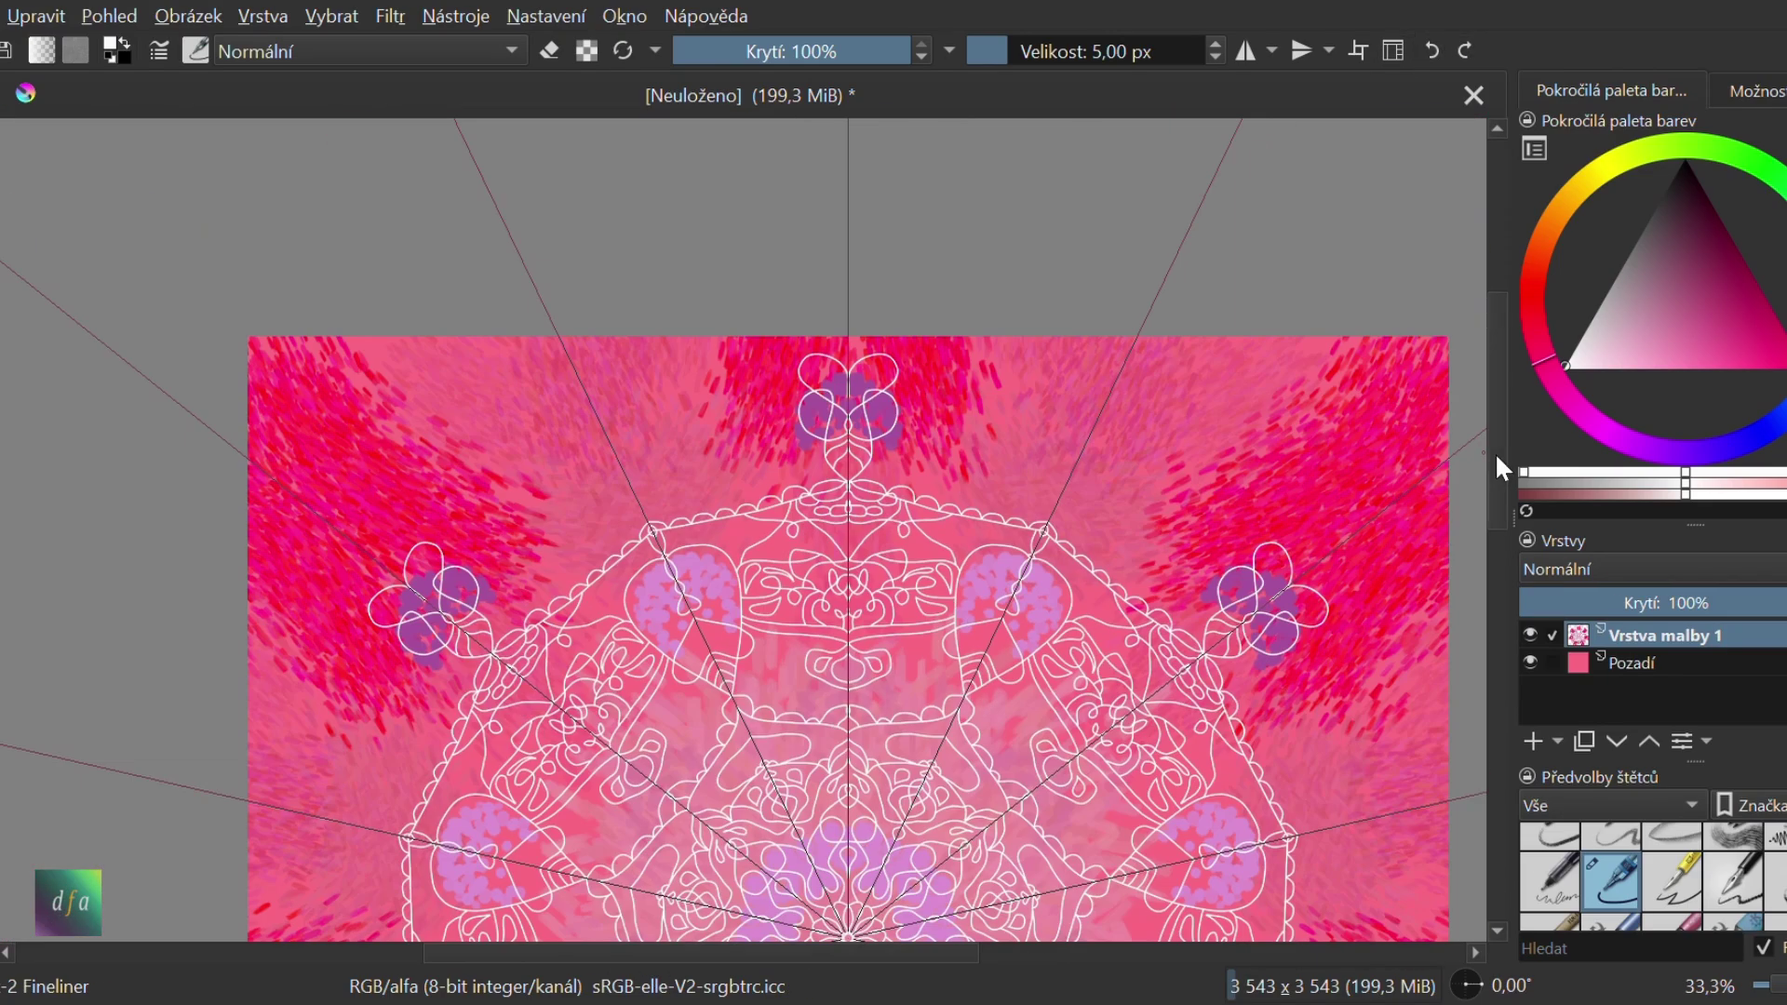
scroll(717, 249, "up", 3)
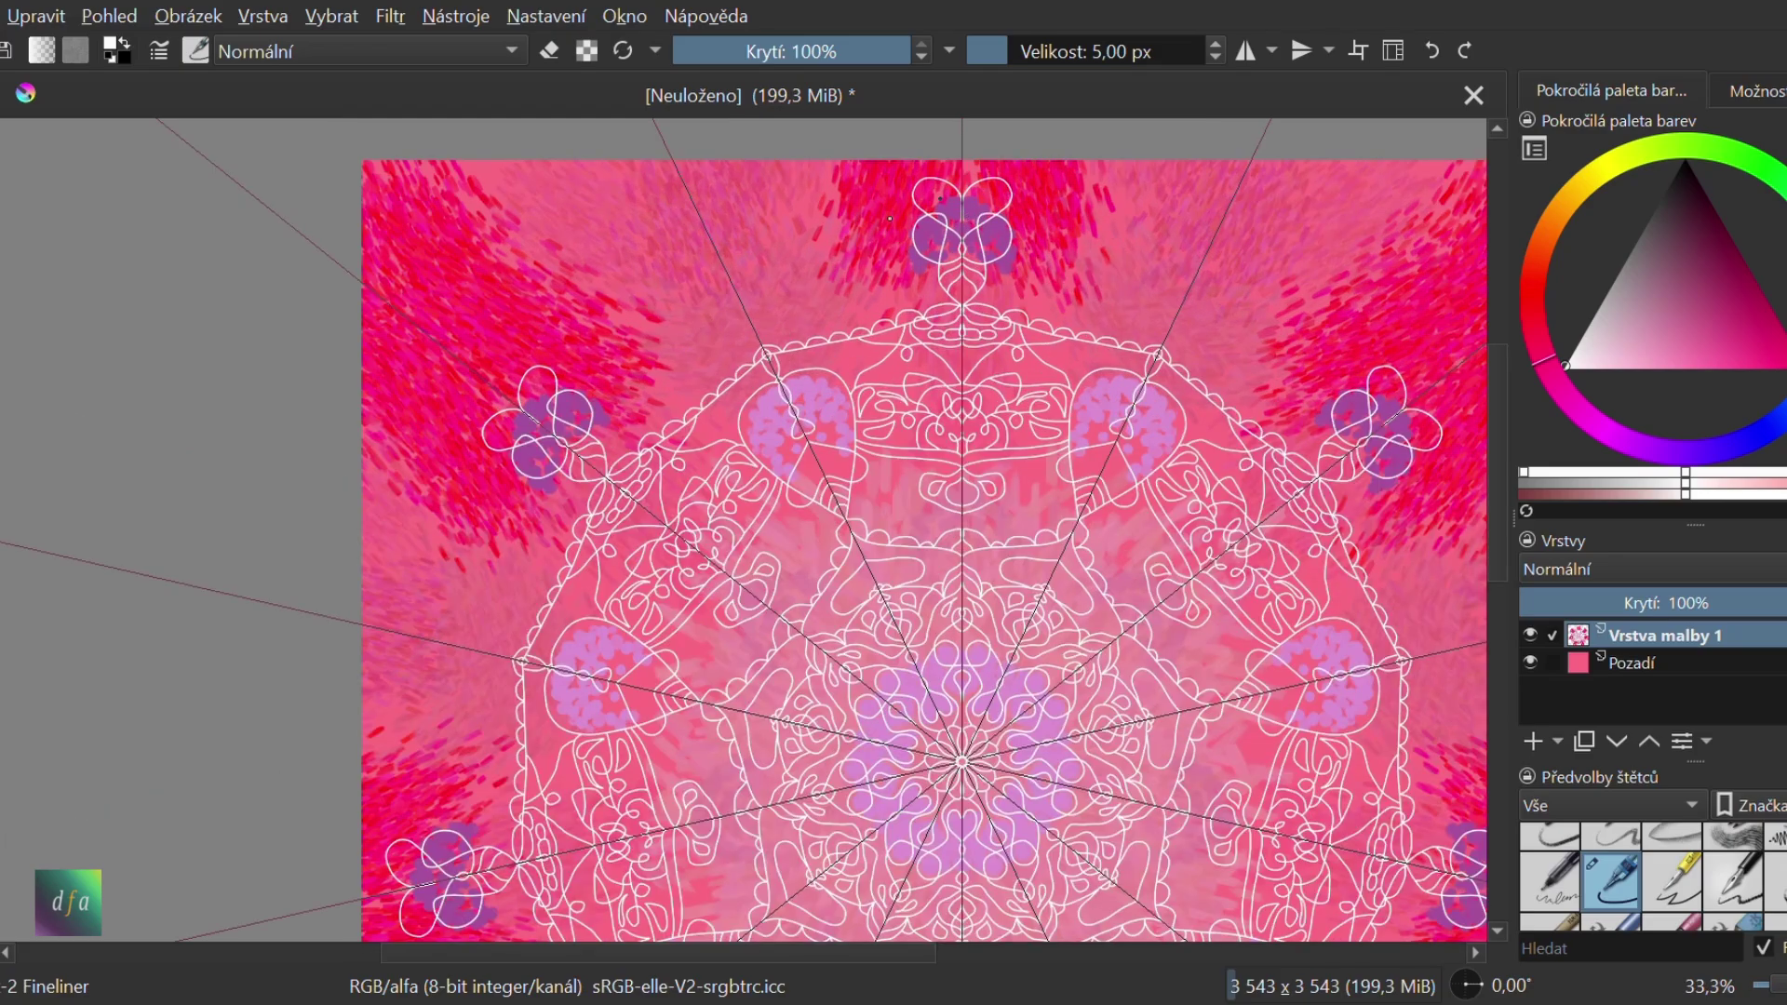
scroll(707, 244, "up", 2)
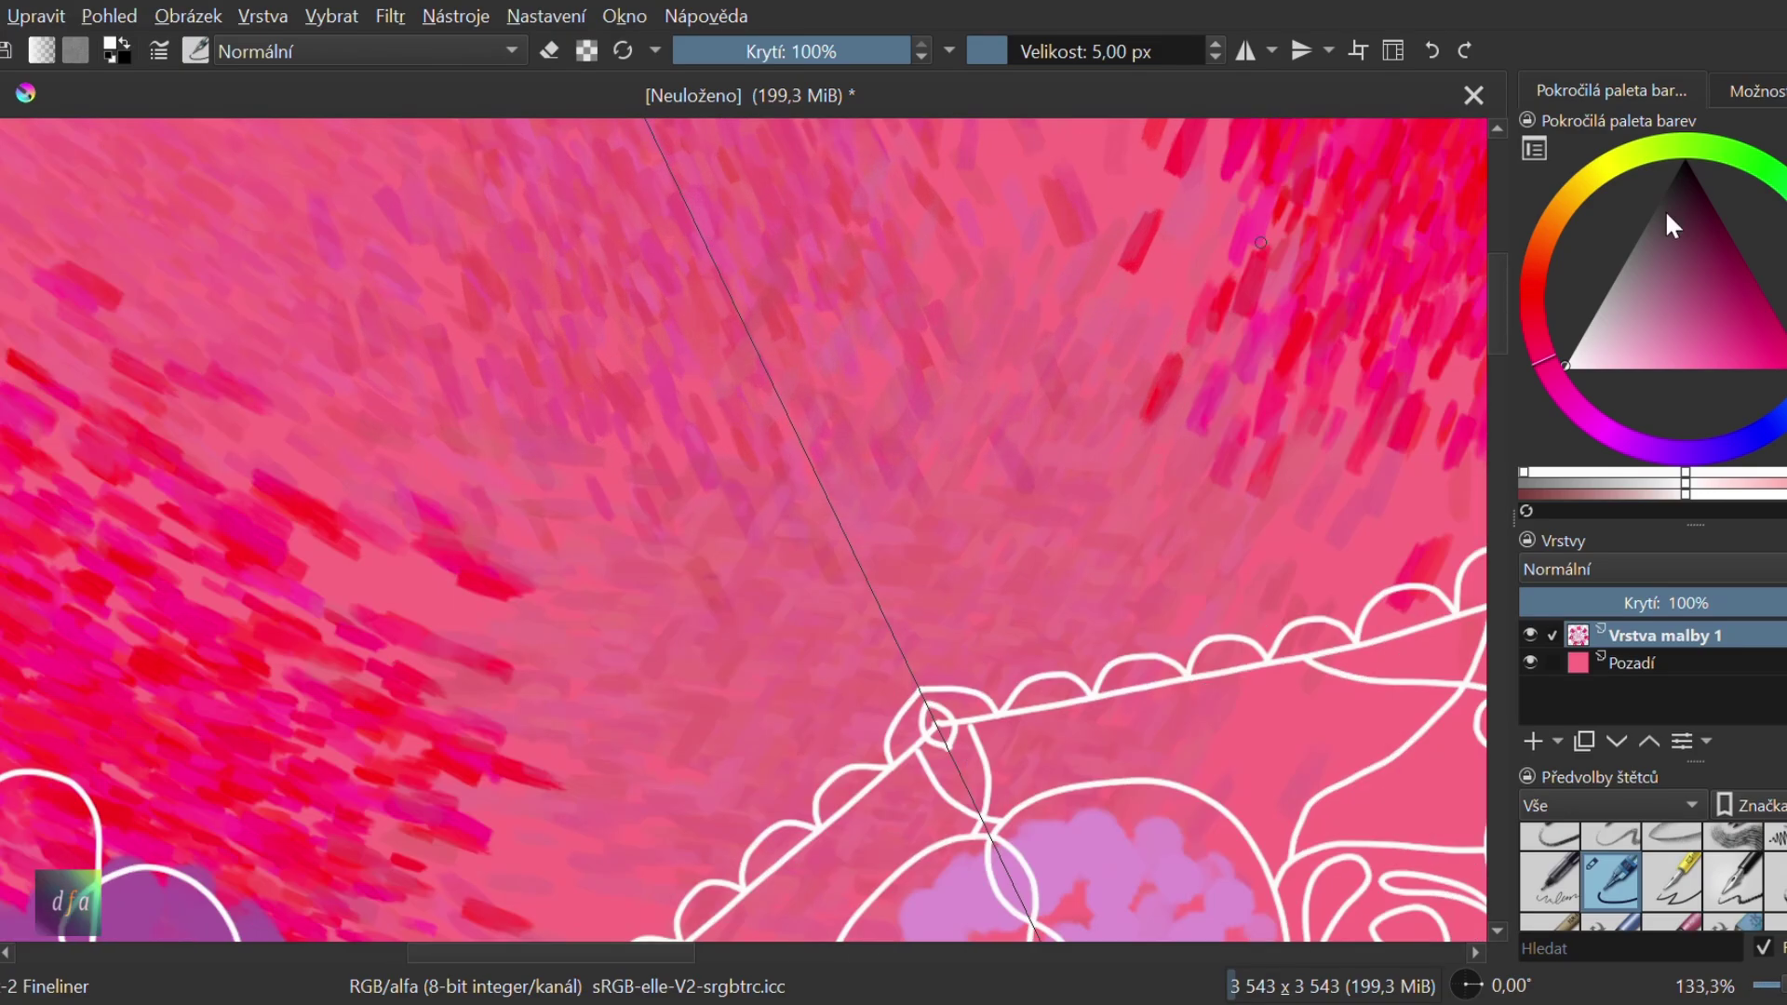
scroll(1349, 428, "down", 3)
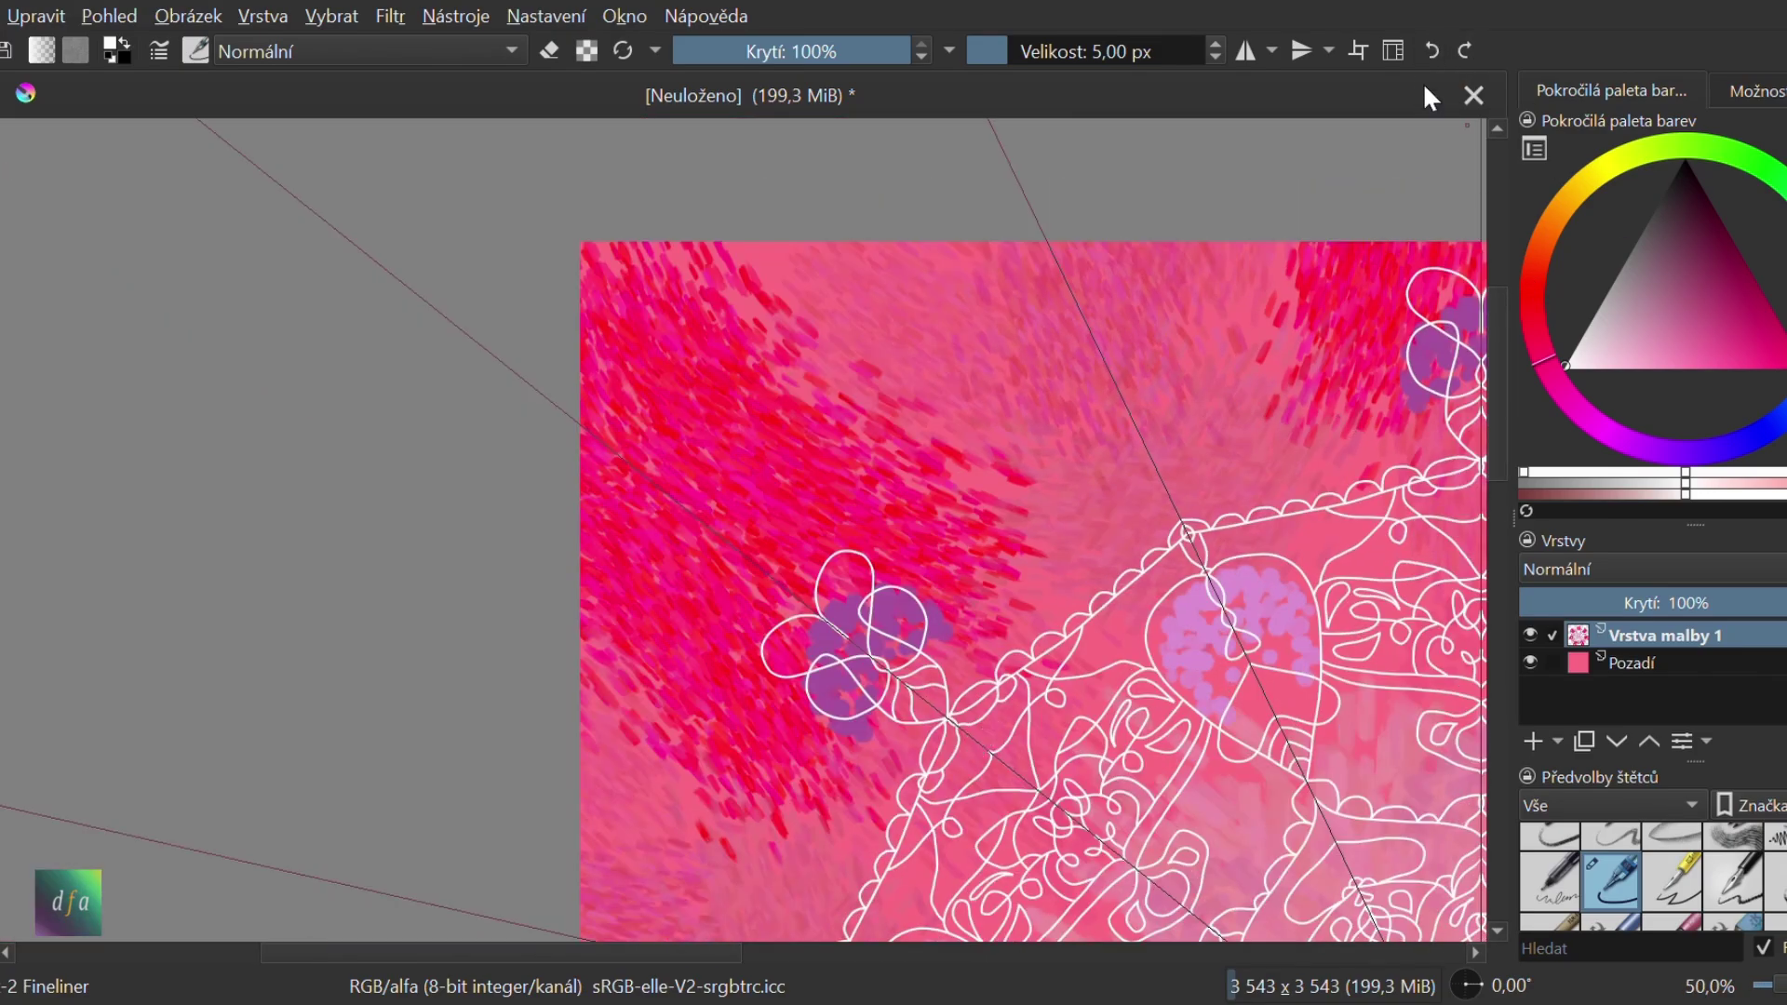
Draw a flower beyond the border's corner: a pointed drop, a crossing pair of side petals, and an inner drop with a stem down to the corner
scroll(1278, 223, "up", 2)
scroll(914, 415, "up", 2)
scroll(1178, 651, "down", 1)
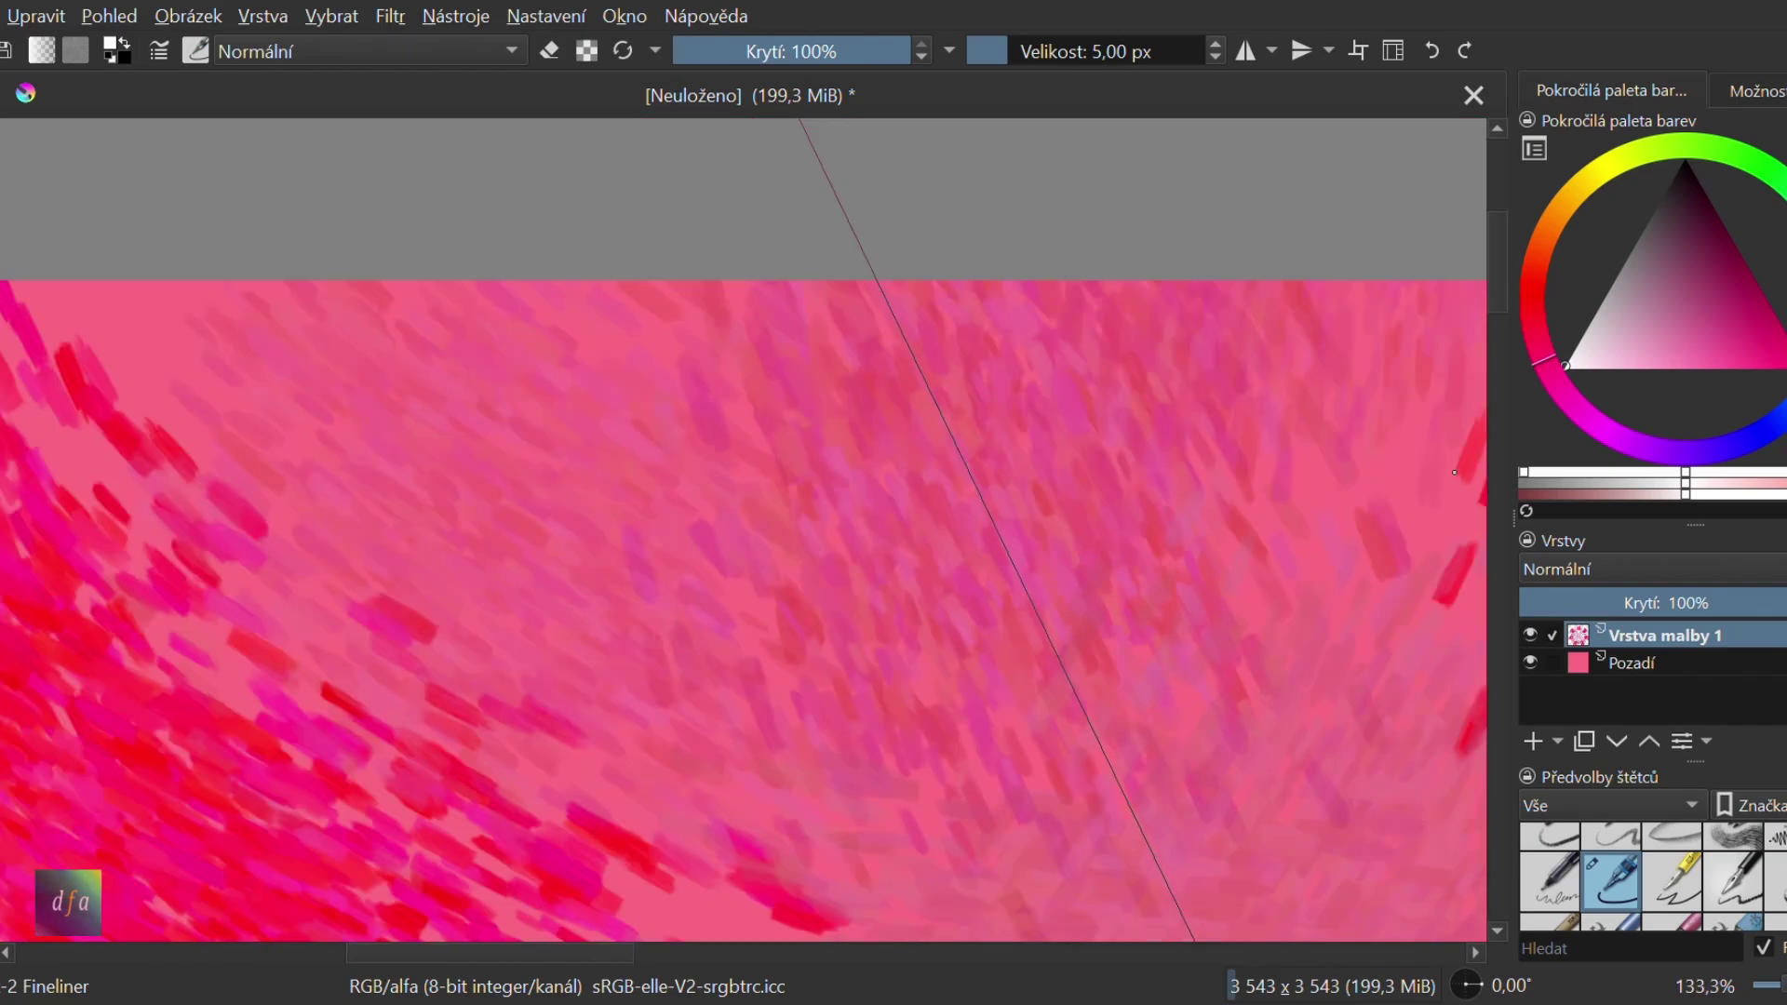
left_click_drag(549, 964, 605, 961)
left_click_drag(1510, 307, 1510, 346)
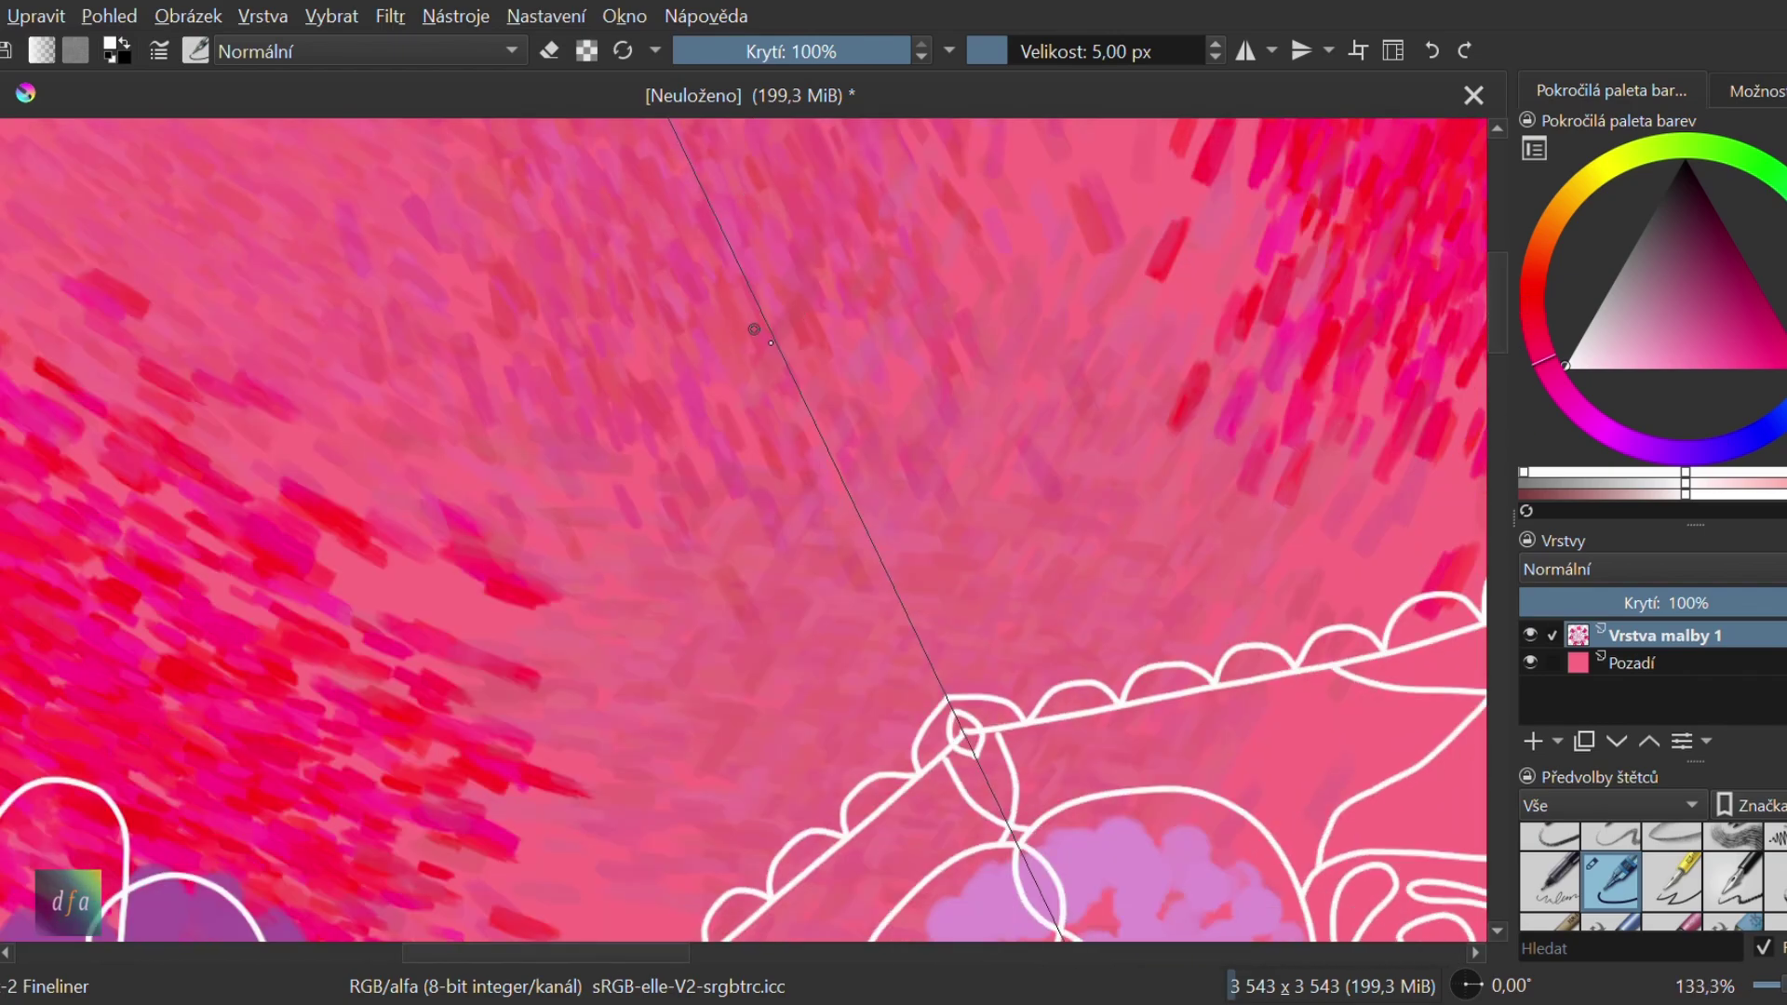
mouse_move(765, 314)
left_mouse_down()
mouse_move(756, 528)
mouse_move(866, 569)
left_mouse_up()
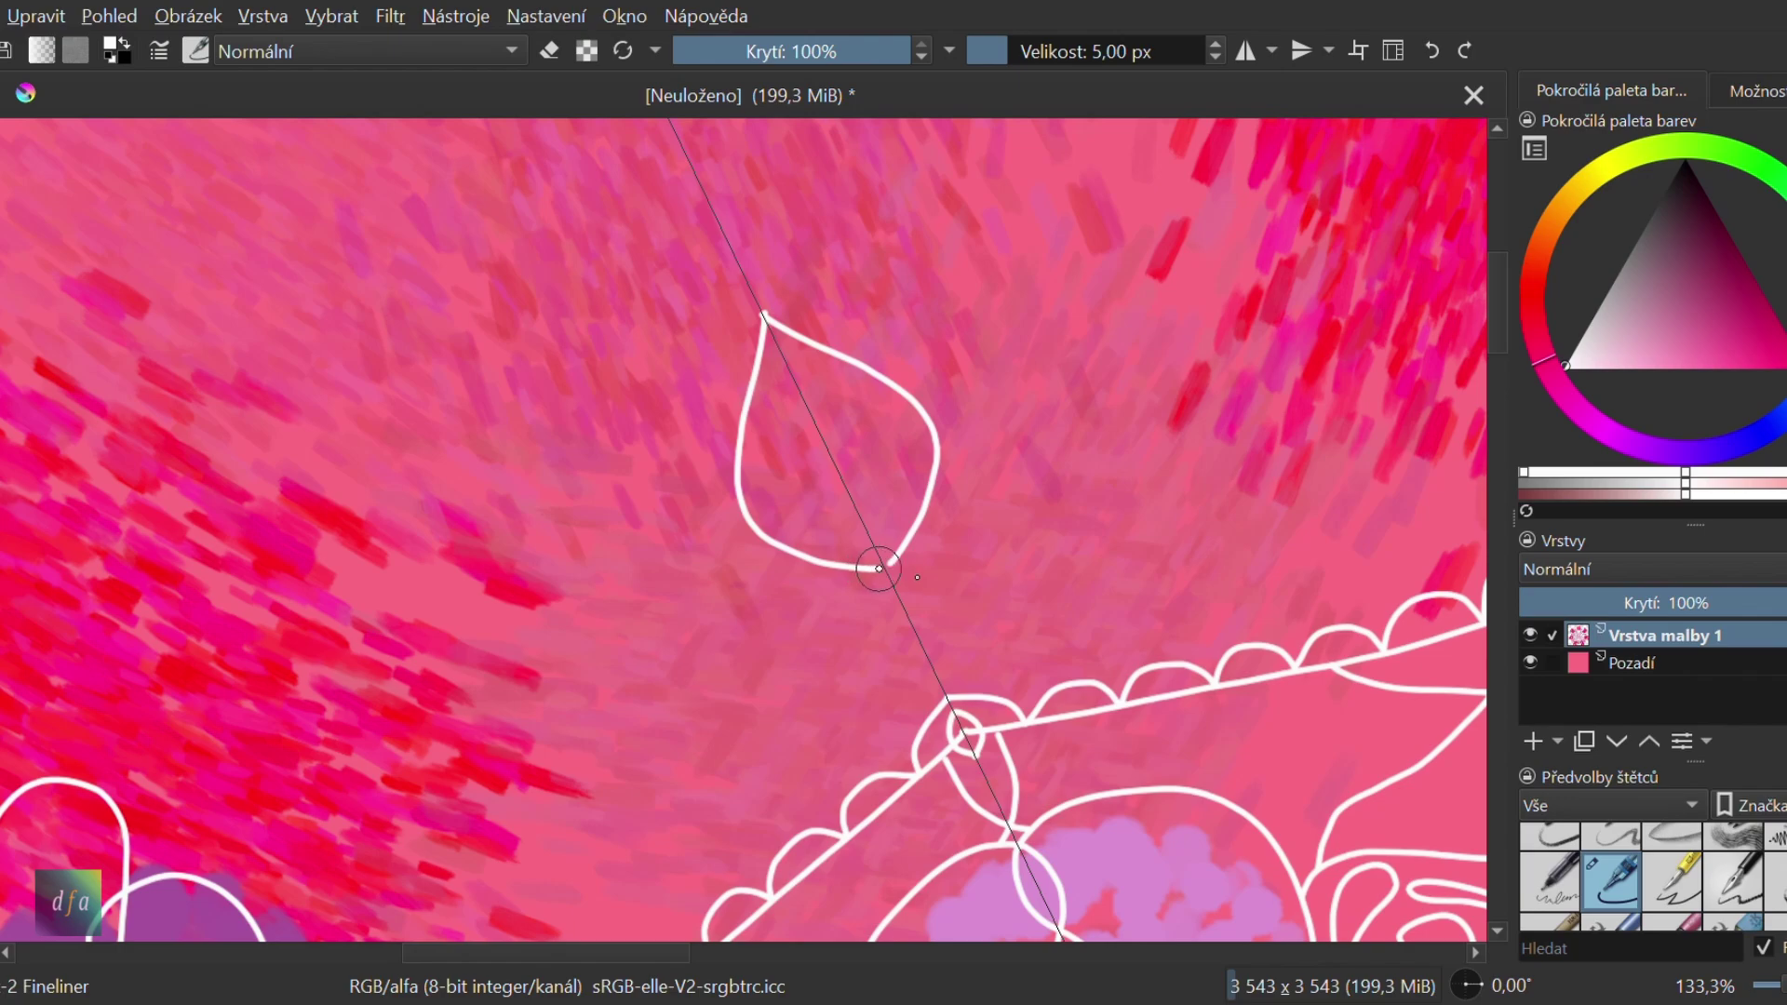
mouse_move(820, 429)
left_mouse_down()
mouse_move(661, 451)
mouse_move(669, 535)
mouse_move(826, 521)
left_mouse_up()
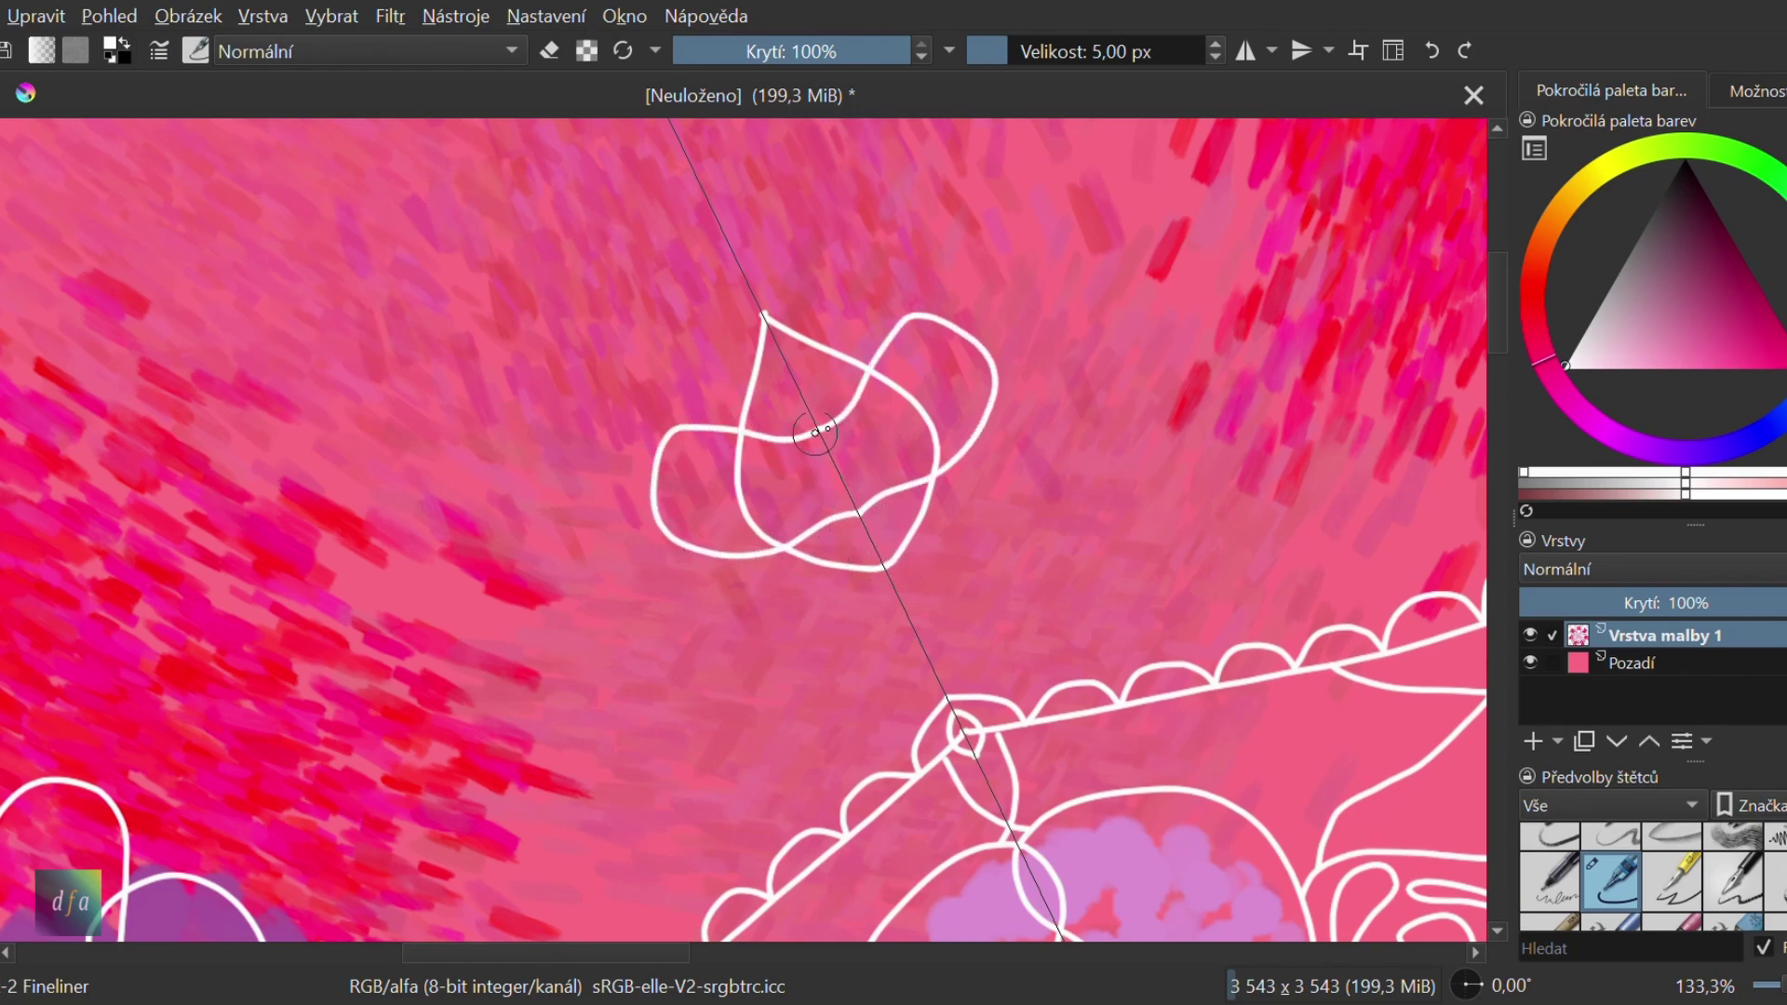
mouse_move(805, 400)
left_mouse_down()
mouse_move(814, 508)
mouse_move(872, 530)
mouse_move(935, 666)
left_mouse_up()
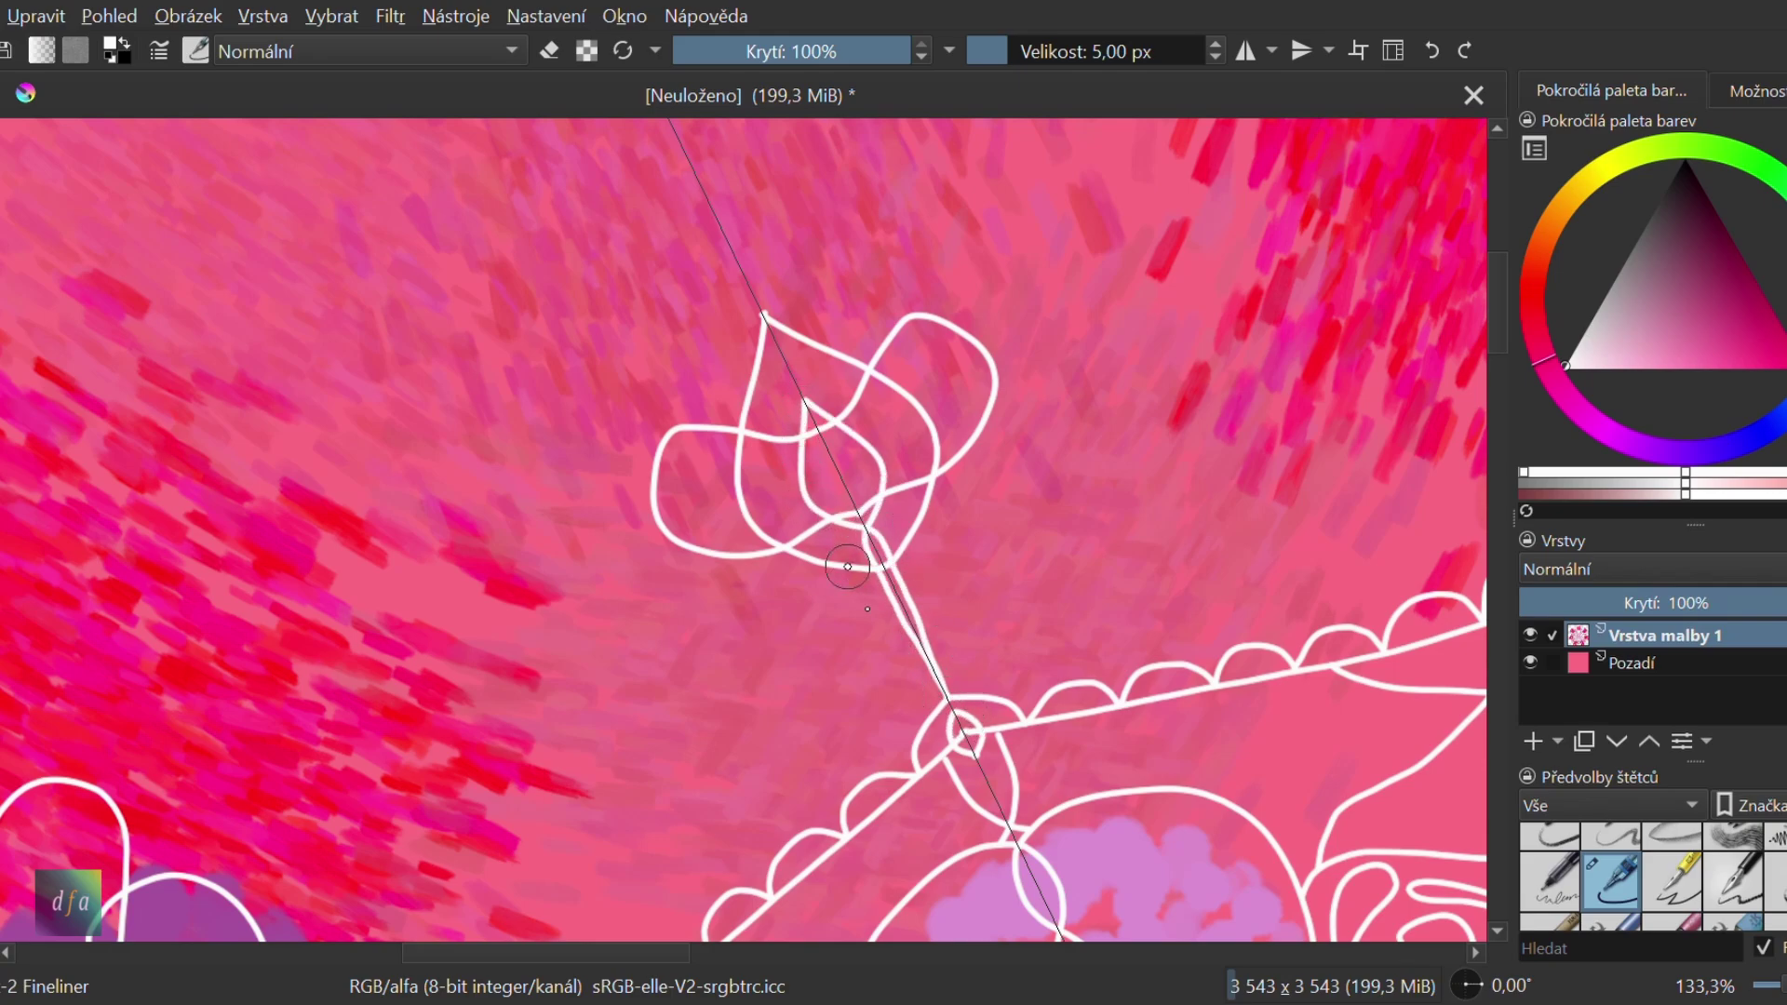
Draw three long rounded leaf loops along the flower's stem, growing larger from the flower down to the border corner
scroll(847, 566, "up", 1)
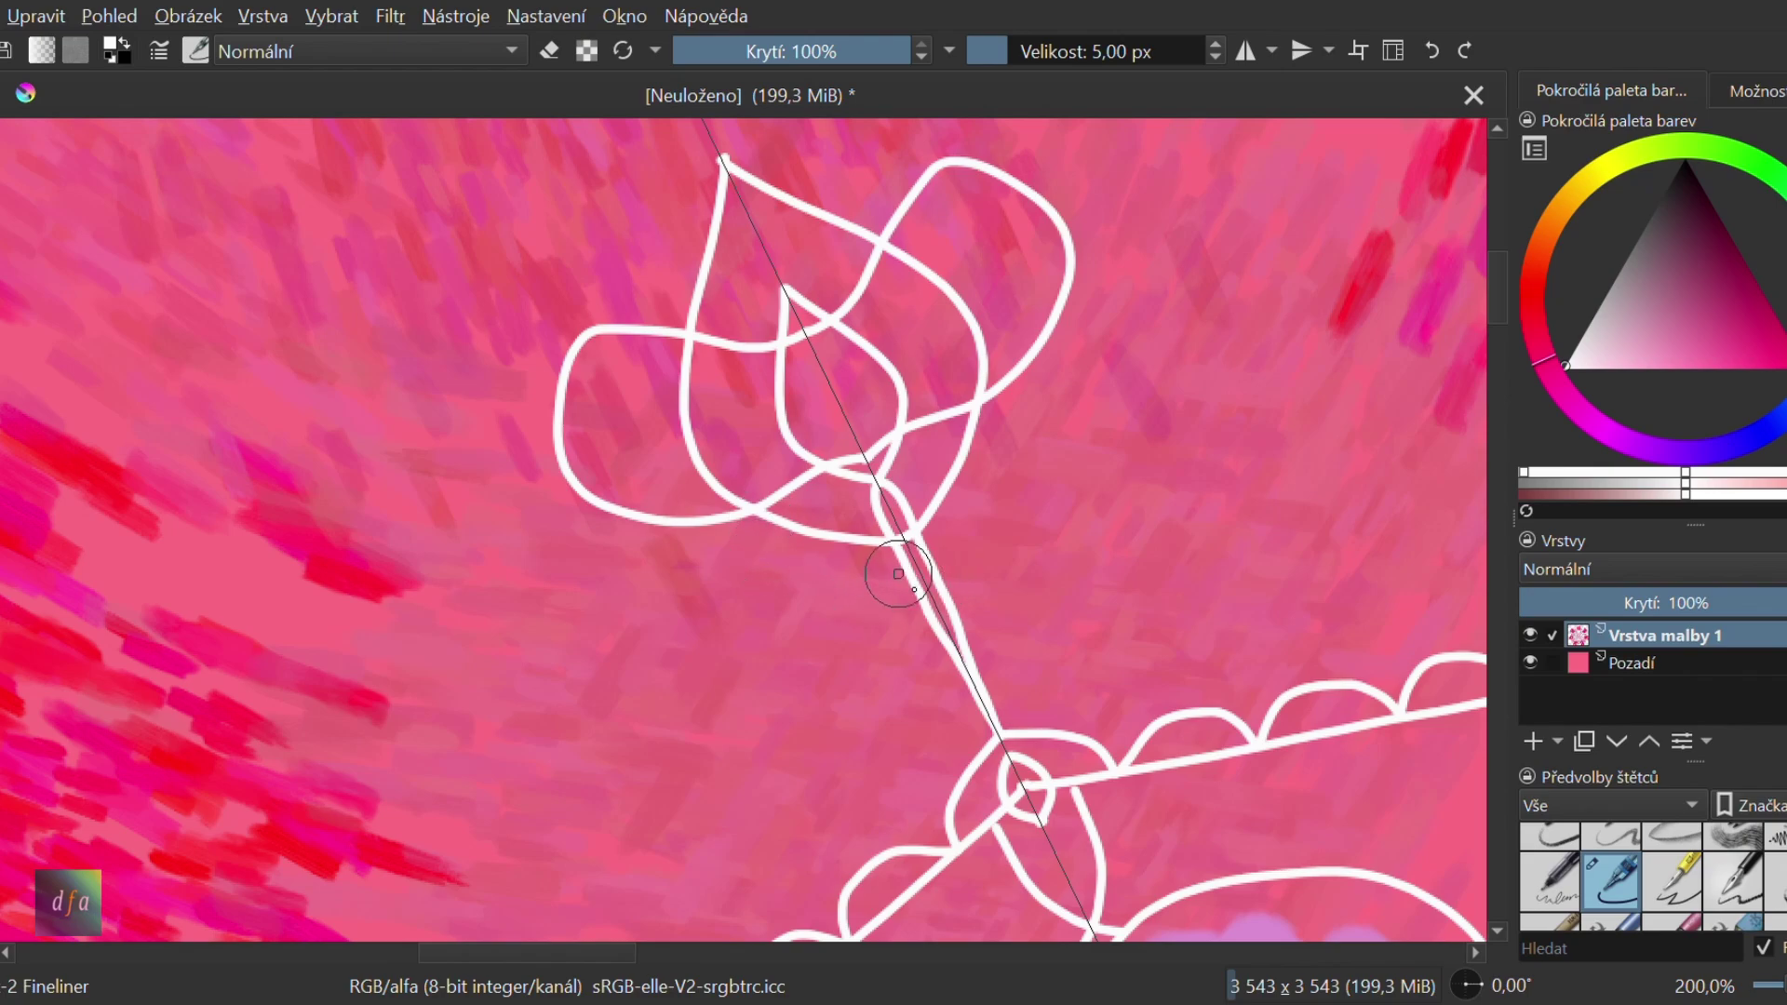
mouse_move(901, 556)
left_mouse_down()
mouse_move(785, 603)
mouse_move(923, 609)
mouse_move(946, 642)
mouse_move(752, 646)
mouse_move(791, 702)
mouse_move(961, 682)
mouse_move(981, 701)
mouse_move(739, 729)
mouse_move(720, 767)
mouse_move(802, 792)
mouse_move(937, 782)
left_mouse_up()
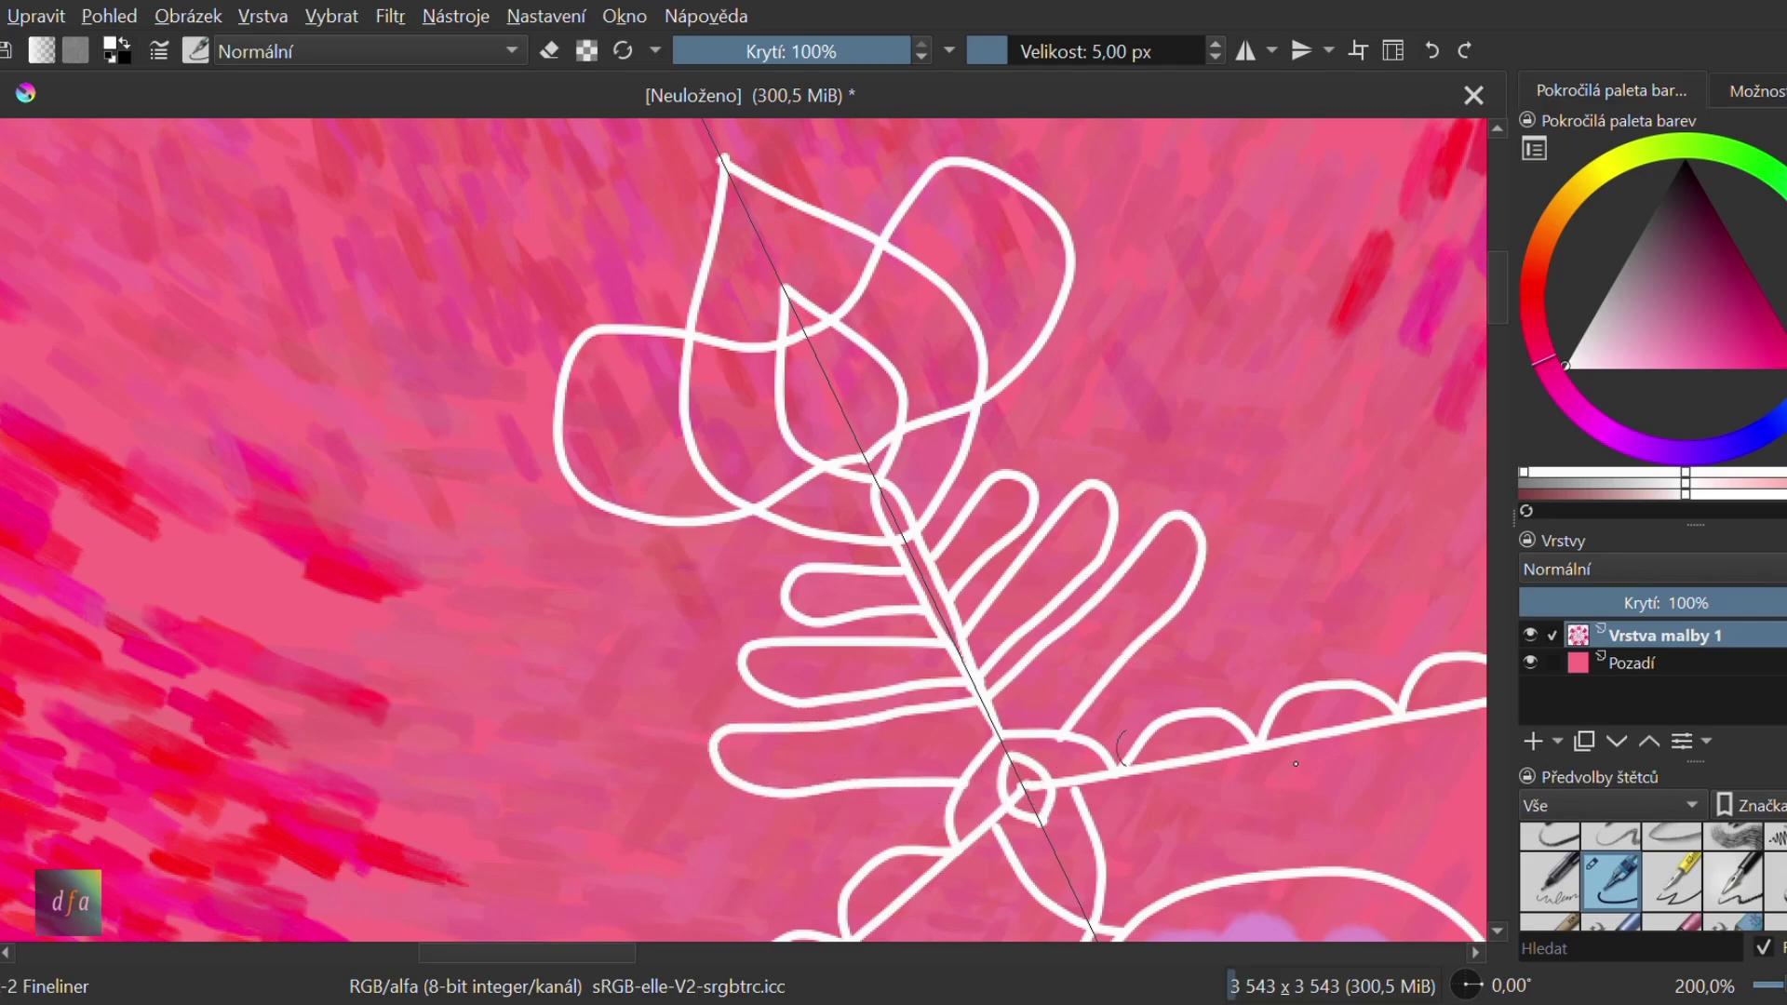
Draw two separate drop shapes inside the scalloped border, between the lilac heart shape and the curved line beside the axis ornament
scroll(1121, 748, "down", 2)
left_click_drag(1505, 355, 1497, 399)
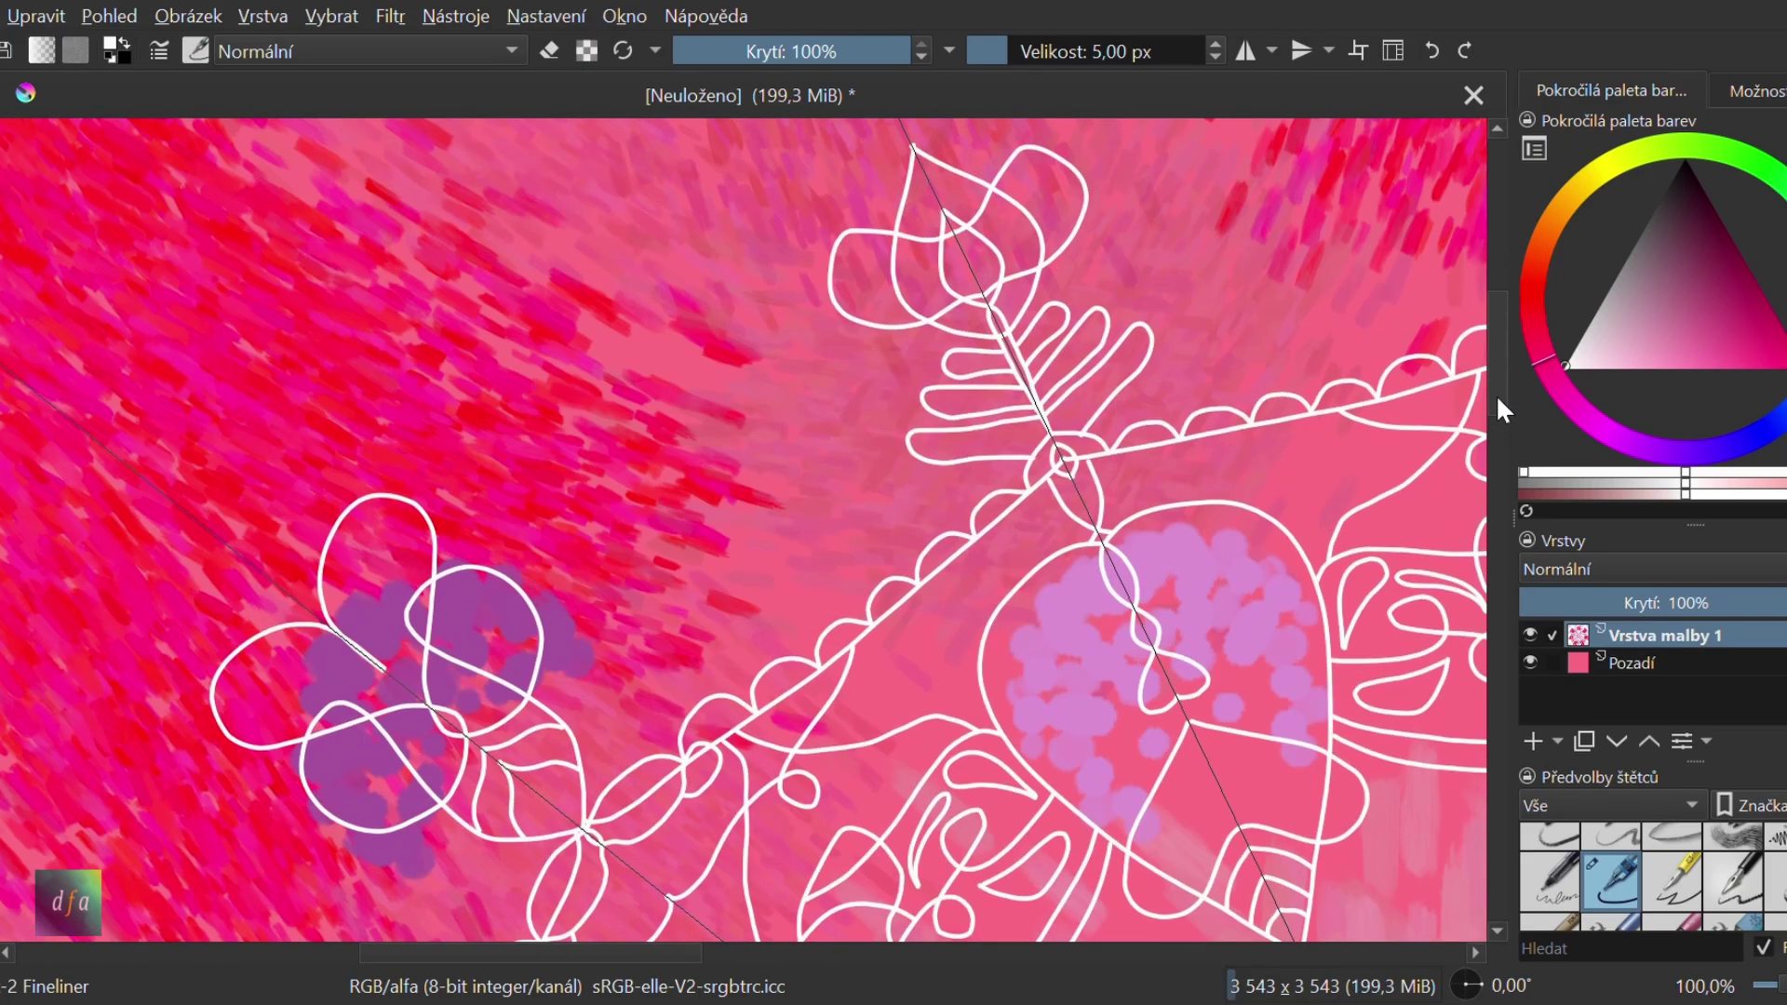
scroll(1074, 472, "down", 2)
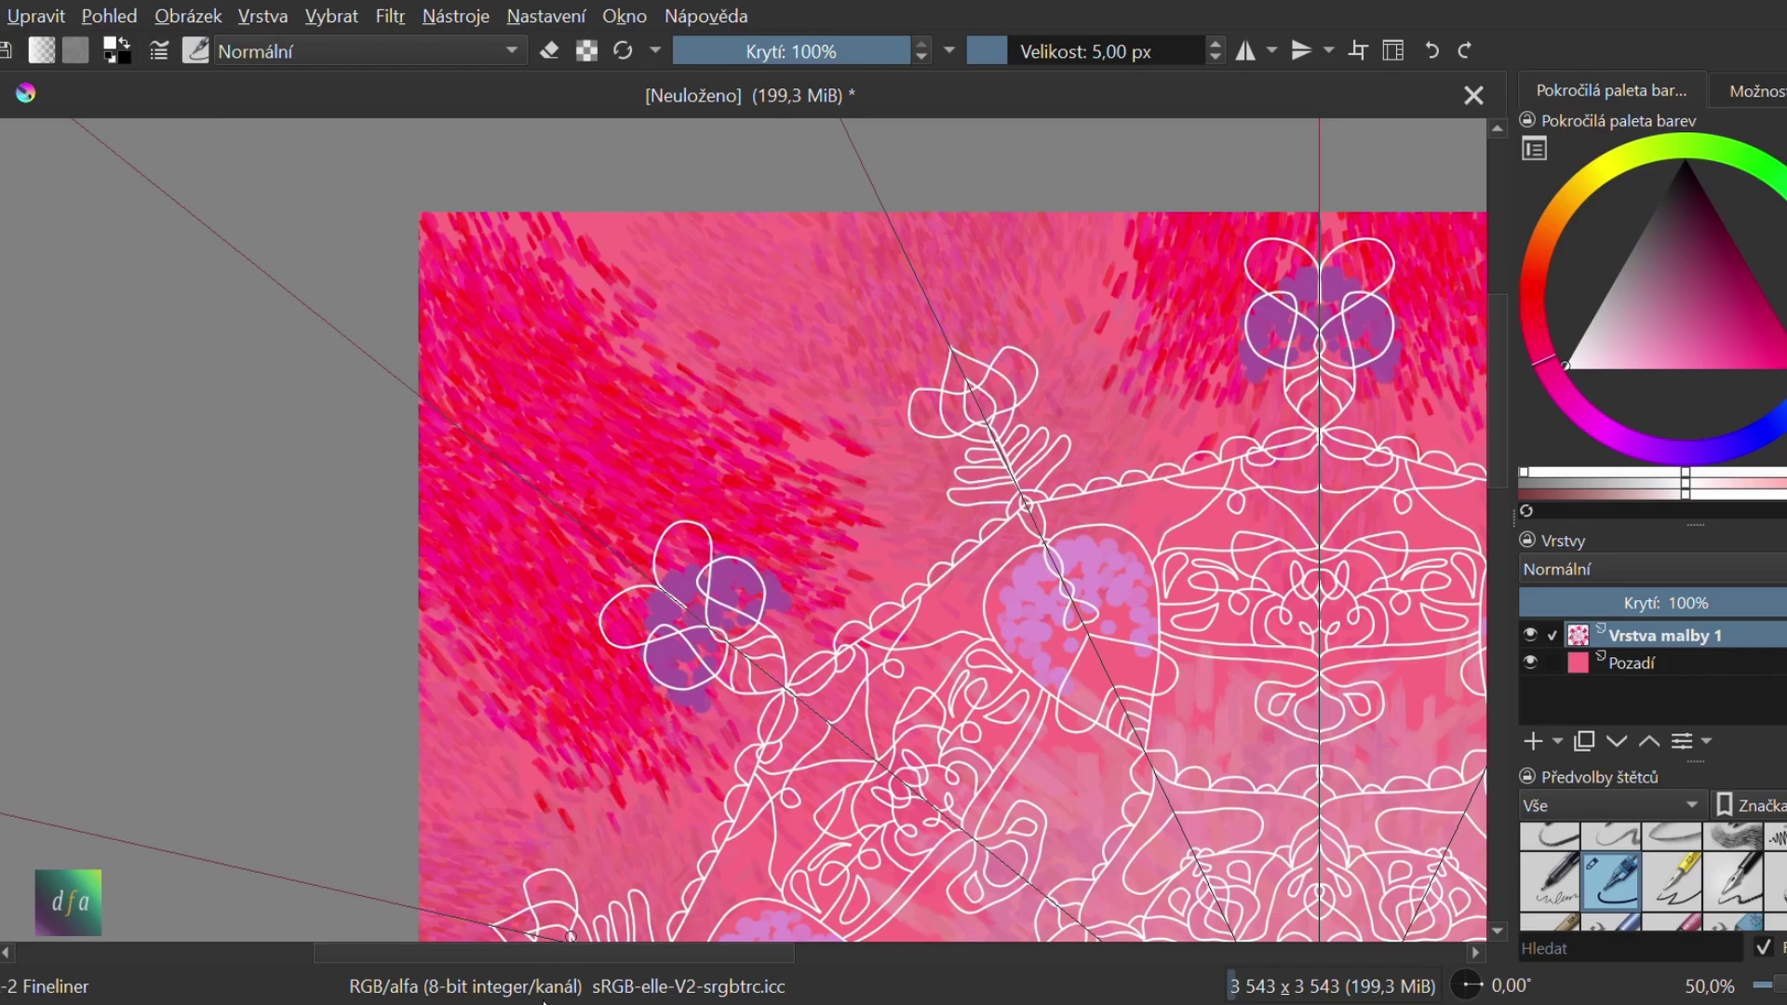
left_click_drag(556, 953, 693, 973)
scroll(748, 463, "up", 3)
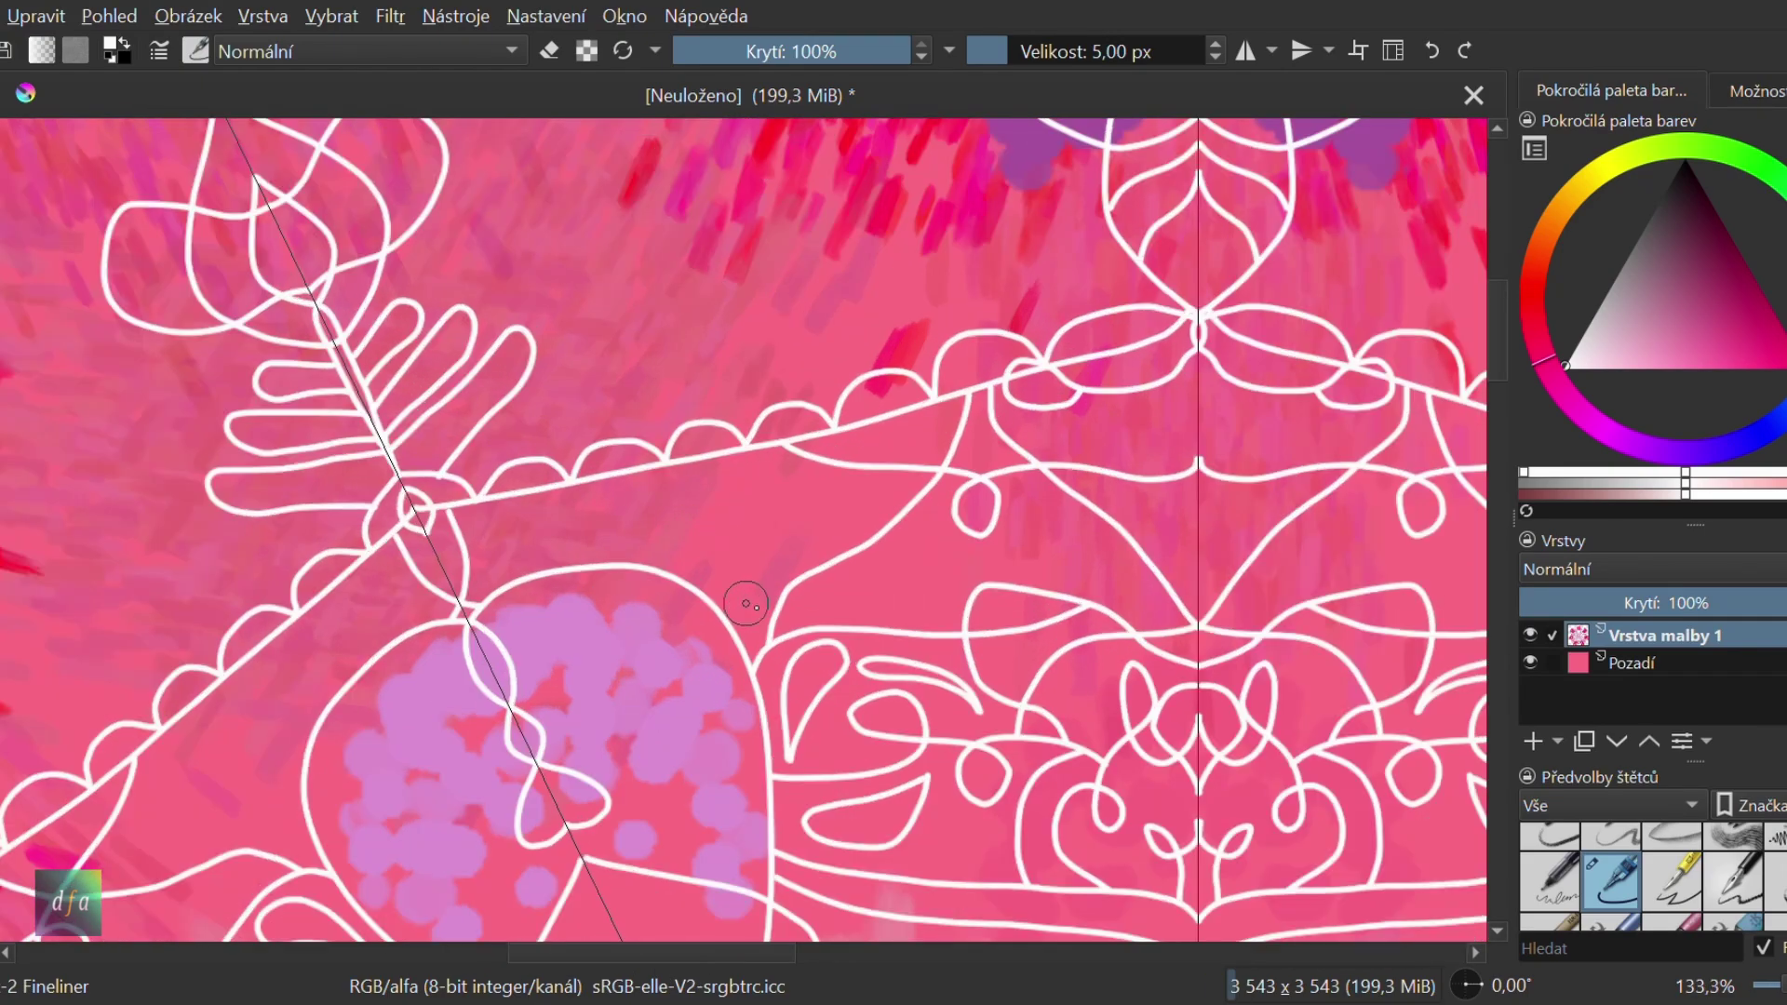
mouse_move(745, 604)
left_mouse_down()
mouse_move(704, 544)
mouse_move(714, 497)
mouse_move(737, 499)
mouse_move(746, 601)
mouse_move(833, 504)
mouse_move(907, 532)
mouse_move(858, 606)
mouse_move(765, 642)
left_mouse_up()
scroll(748, 601, "up", 2)
scroll(117, 553, "up", 1)
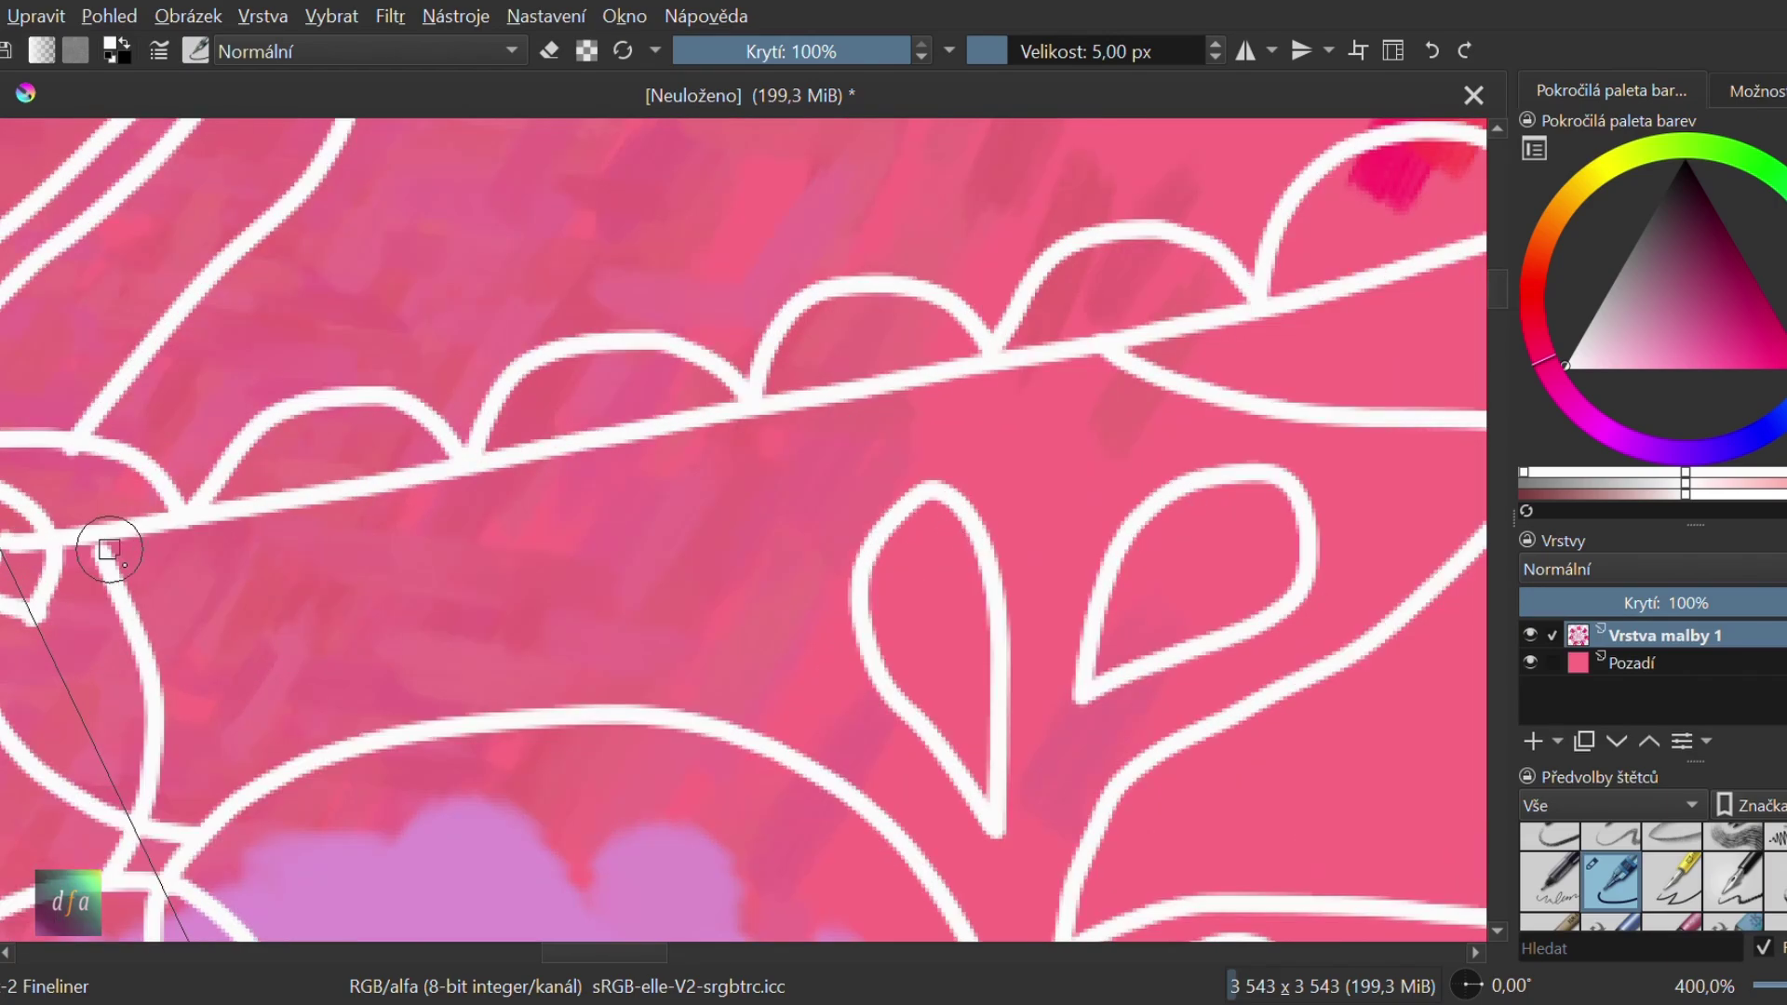
Draw a curve from the axis flower's side petal down to the scalloped border, and continue it to the neighbouring stem's lowest leaf loop
scroll(426, 554, "down", 7)
left_click_drag(1494, 386, 1494, 514)
scroll(1293, 471, "down", 2)
scroll(1247, 408, "up", 1)
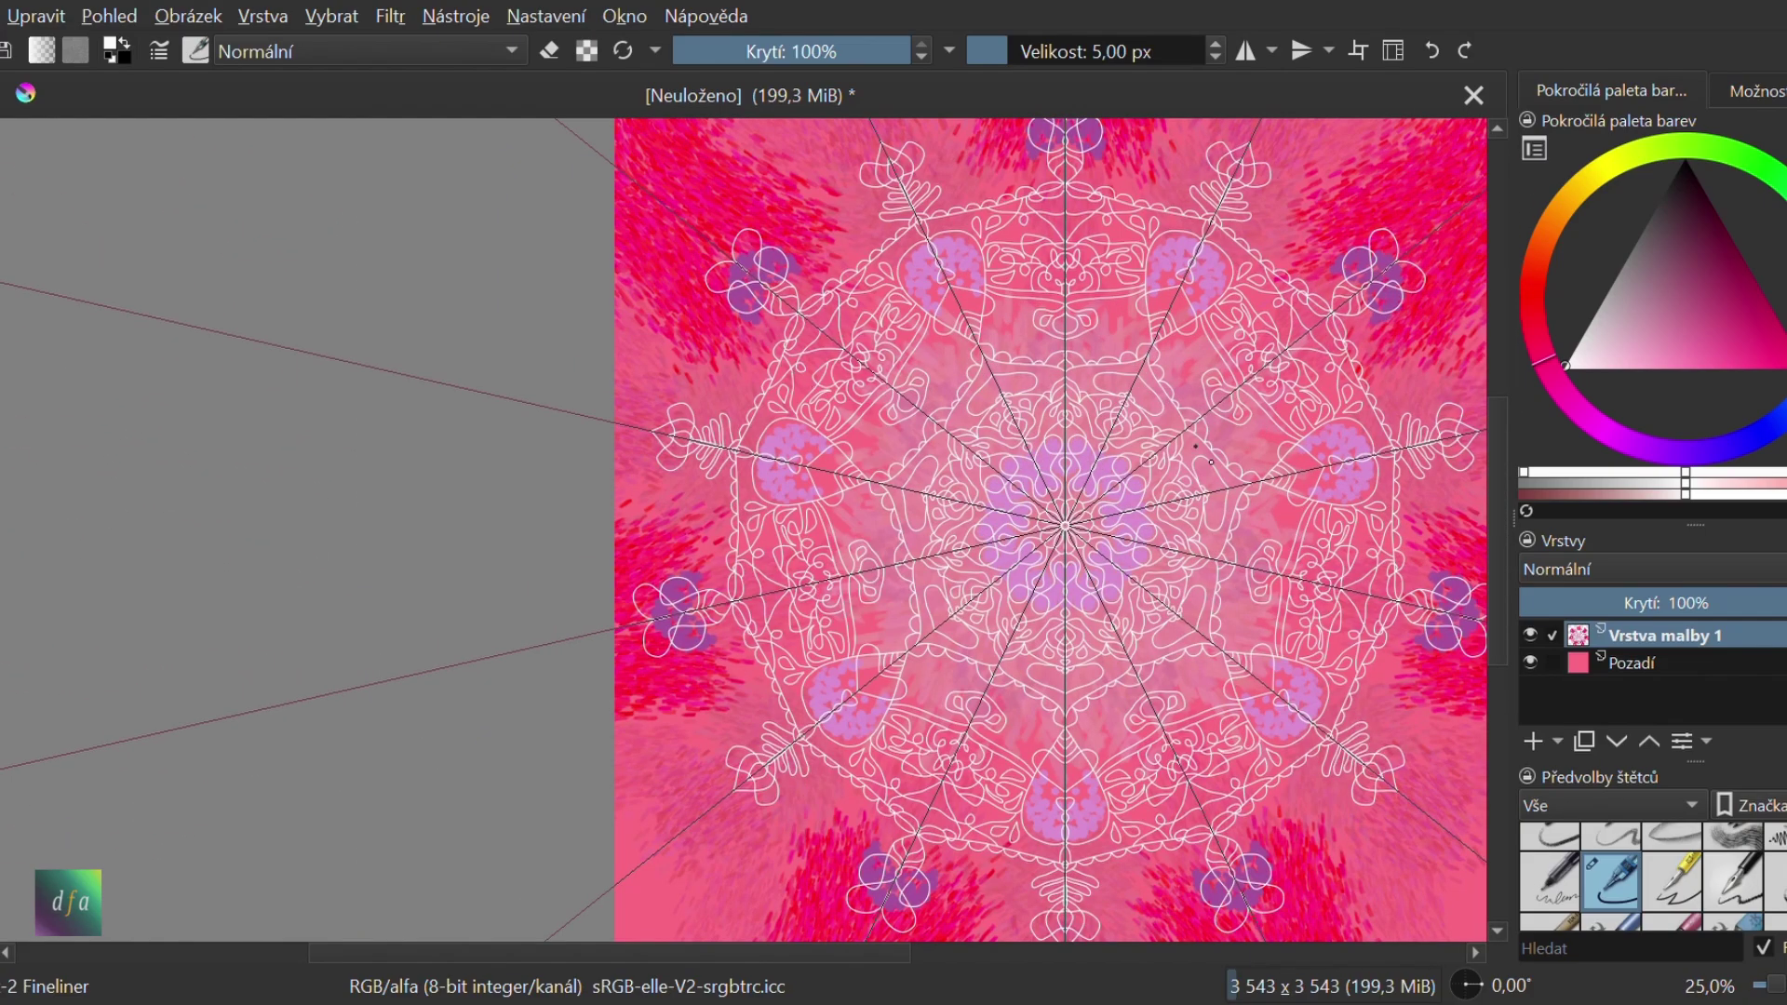
scroll(1290, 392, "up", 3)
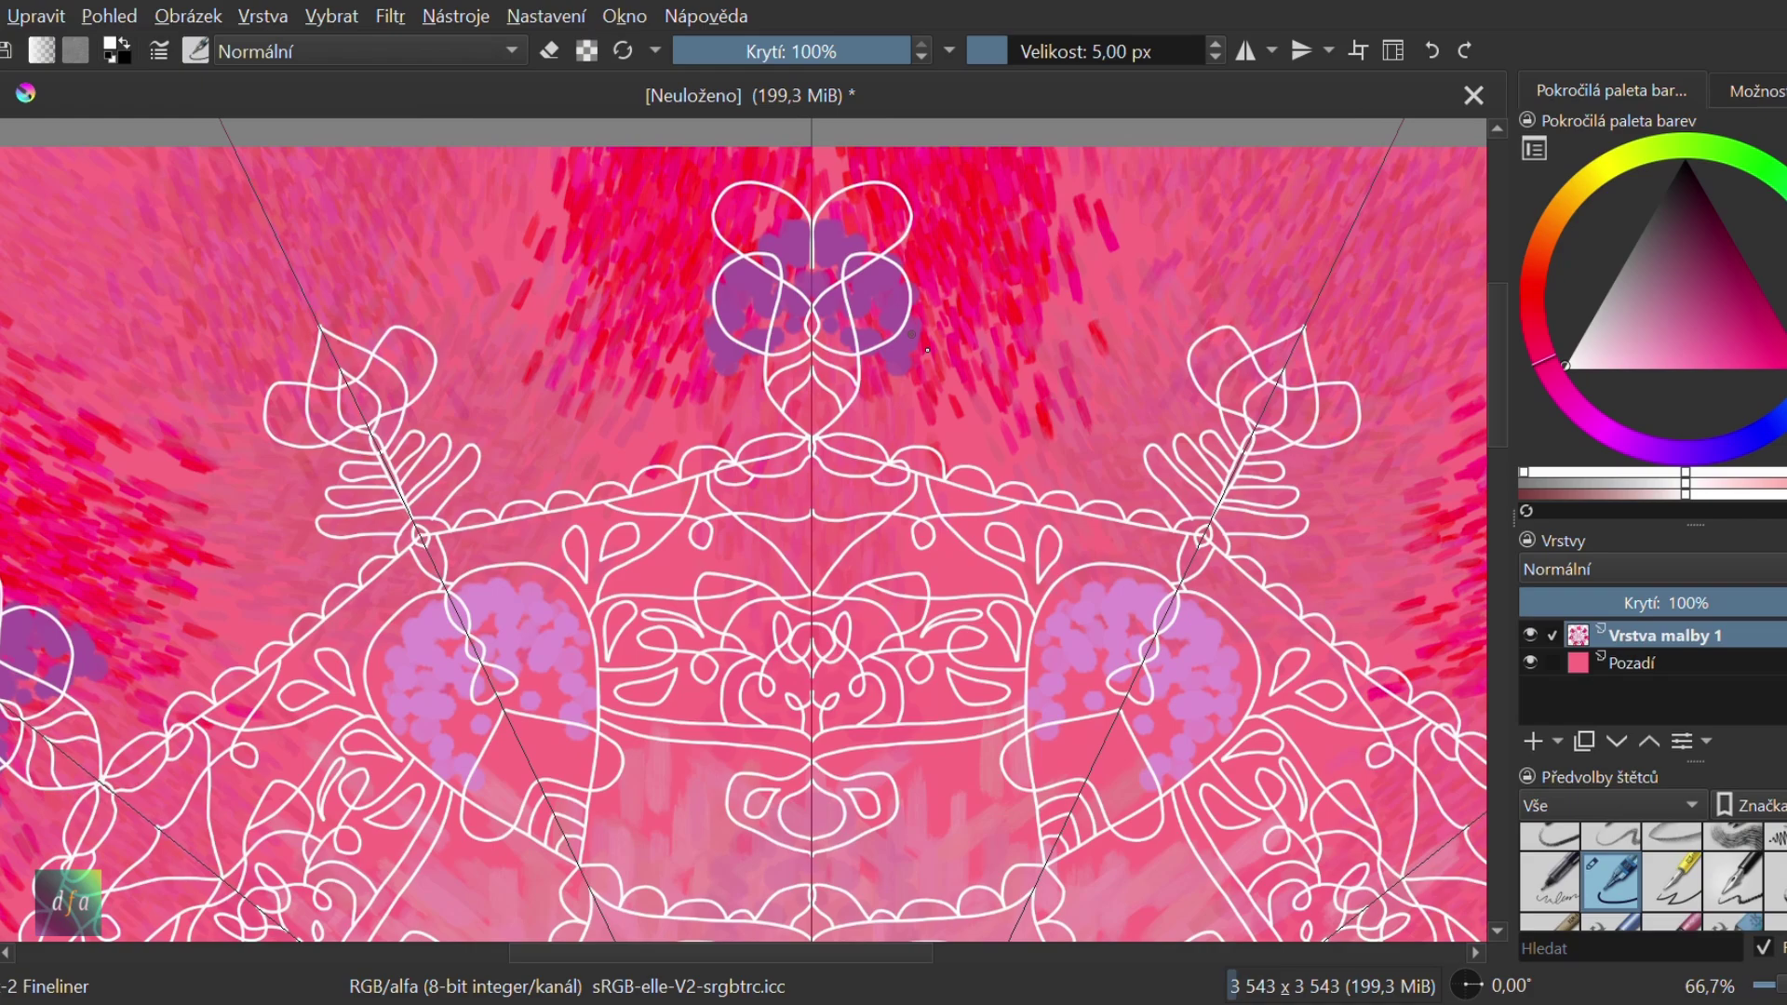
scroll(927, 350, "up", 2)
left_click_drag(756, 953, 819, 953)
scroll(488, 418, "up", 1)
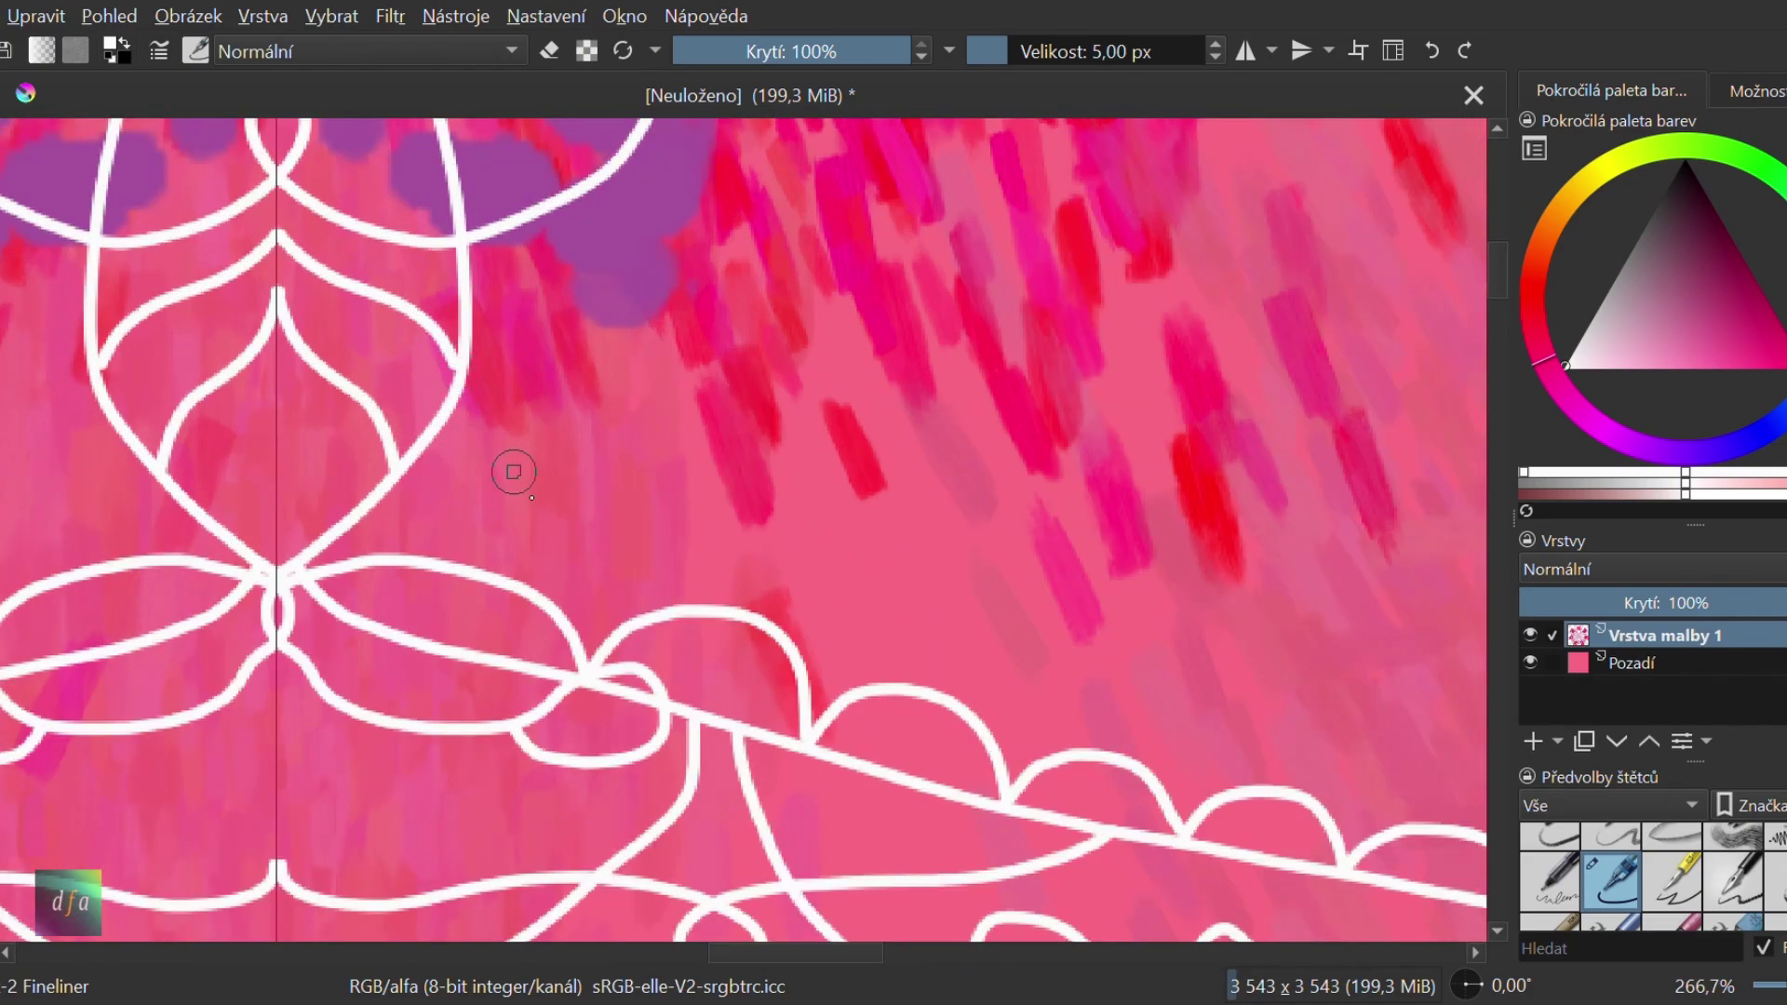
scroll(951, 617, "down", 2)
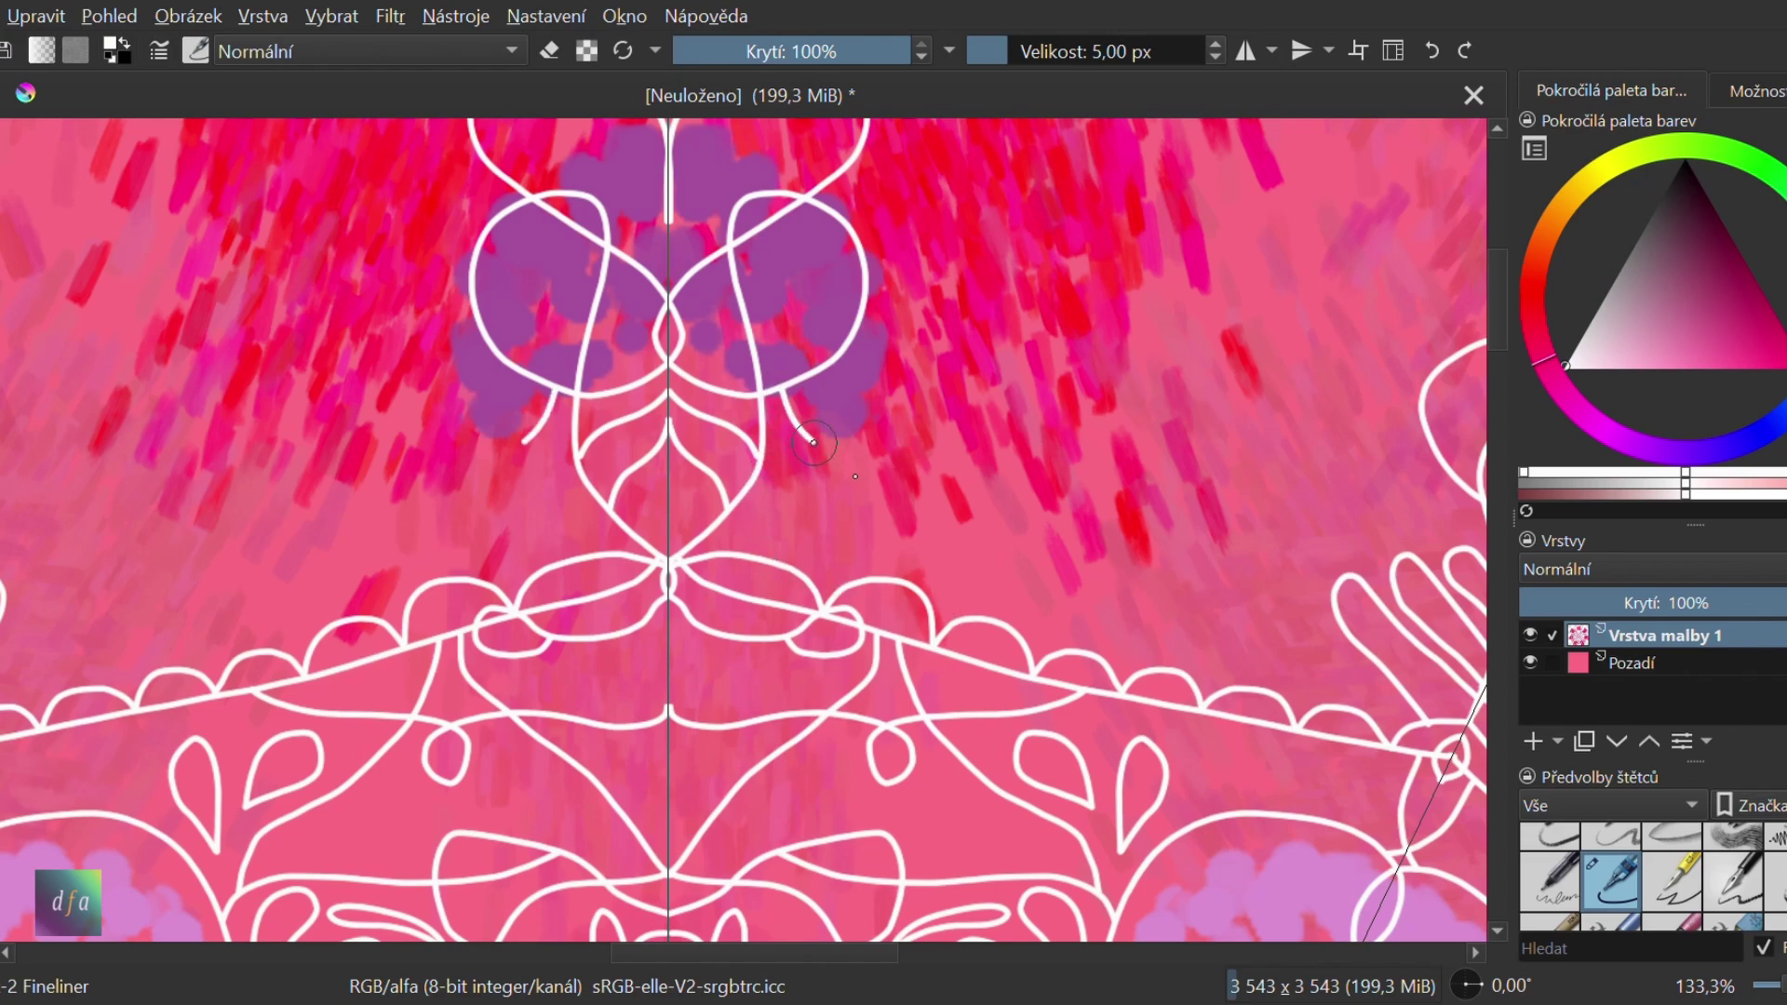
mouse_move(813, 443)
left_mouse_down()
mouse_move(968, 512)
mouse_move(1088, 656)
mouse_move(1191, 610)
mouse_move(1321, 602)
left_mouse_up()
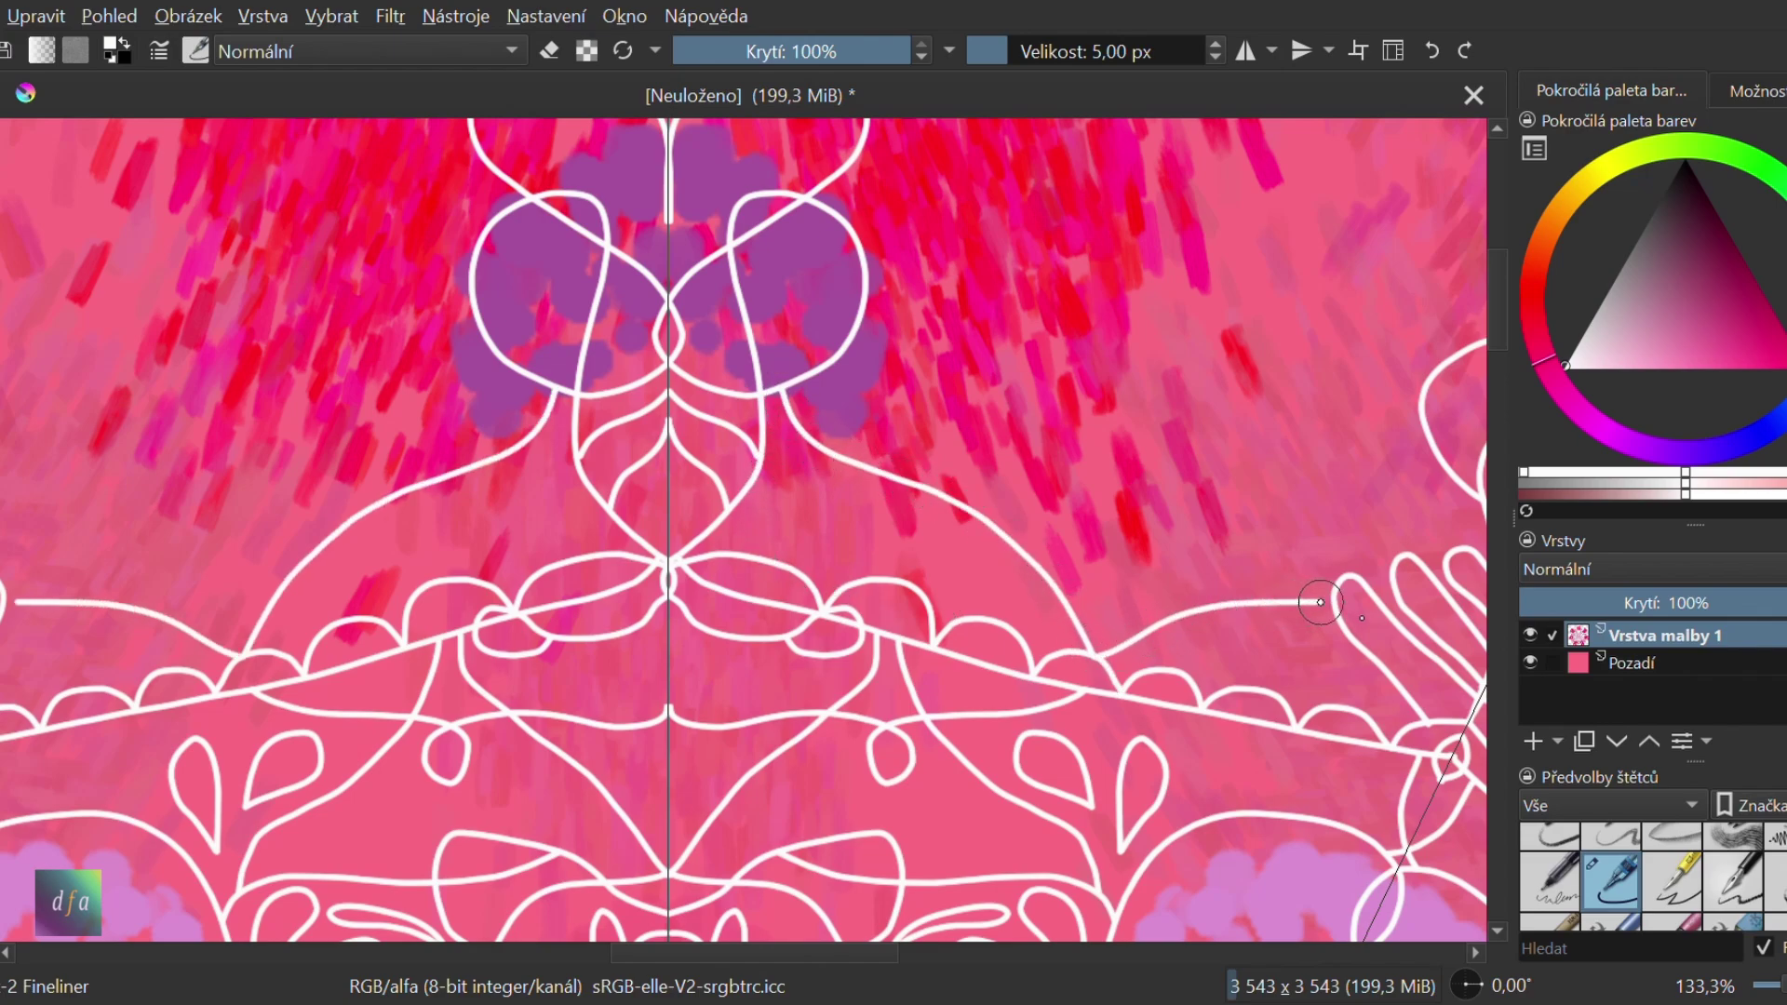
Continue the curve through the leaf loops with short strokes bridging the gaps between them and from the last loop to the flower outline
left_click_drag(630, 953, 729, 953)
scroll(1015, 658, "up", 2)
scroll(722, 525, "up", 3)
left_click_drag(662, 577, 753, 554)
left_click_drag(1033, 483, 1080, 493)
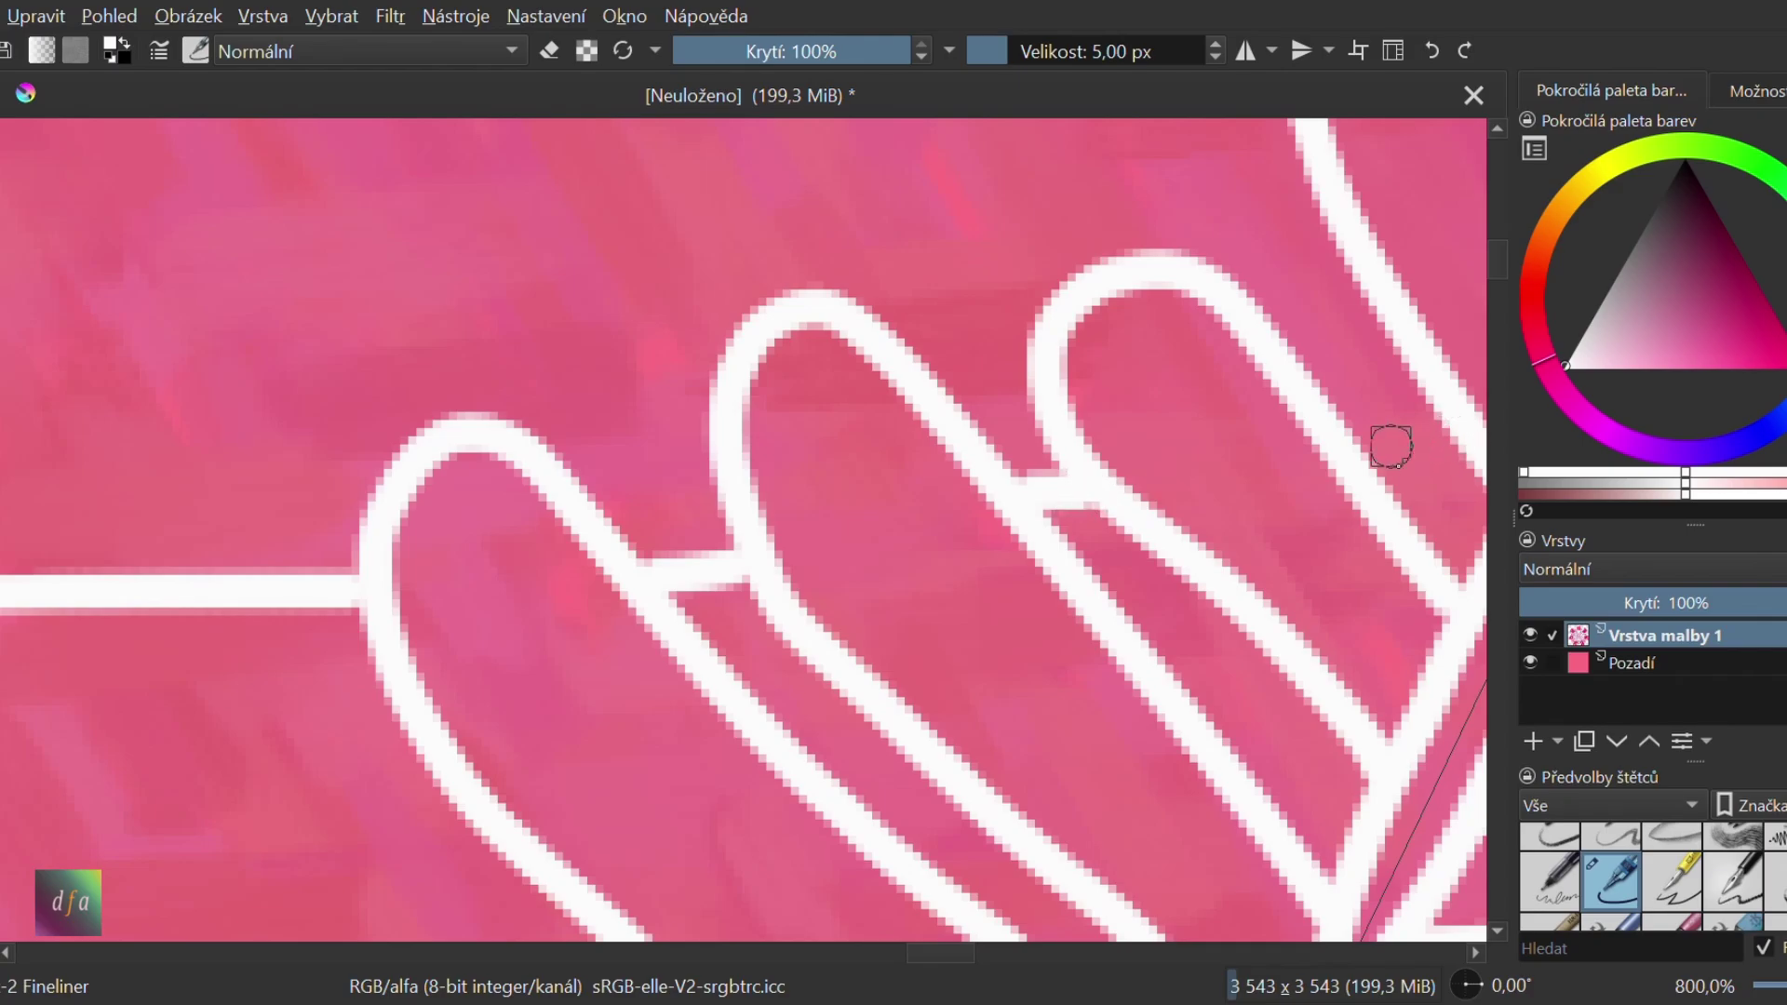
left_click_drag(1356, 445, 1457, 441)
Examine the whole mandala and the space left around its outer edge
scroll(1377, 530, "down", 7)
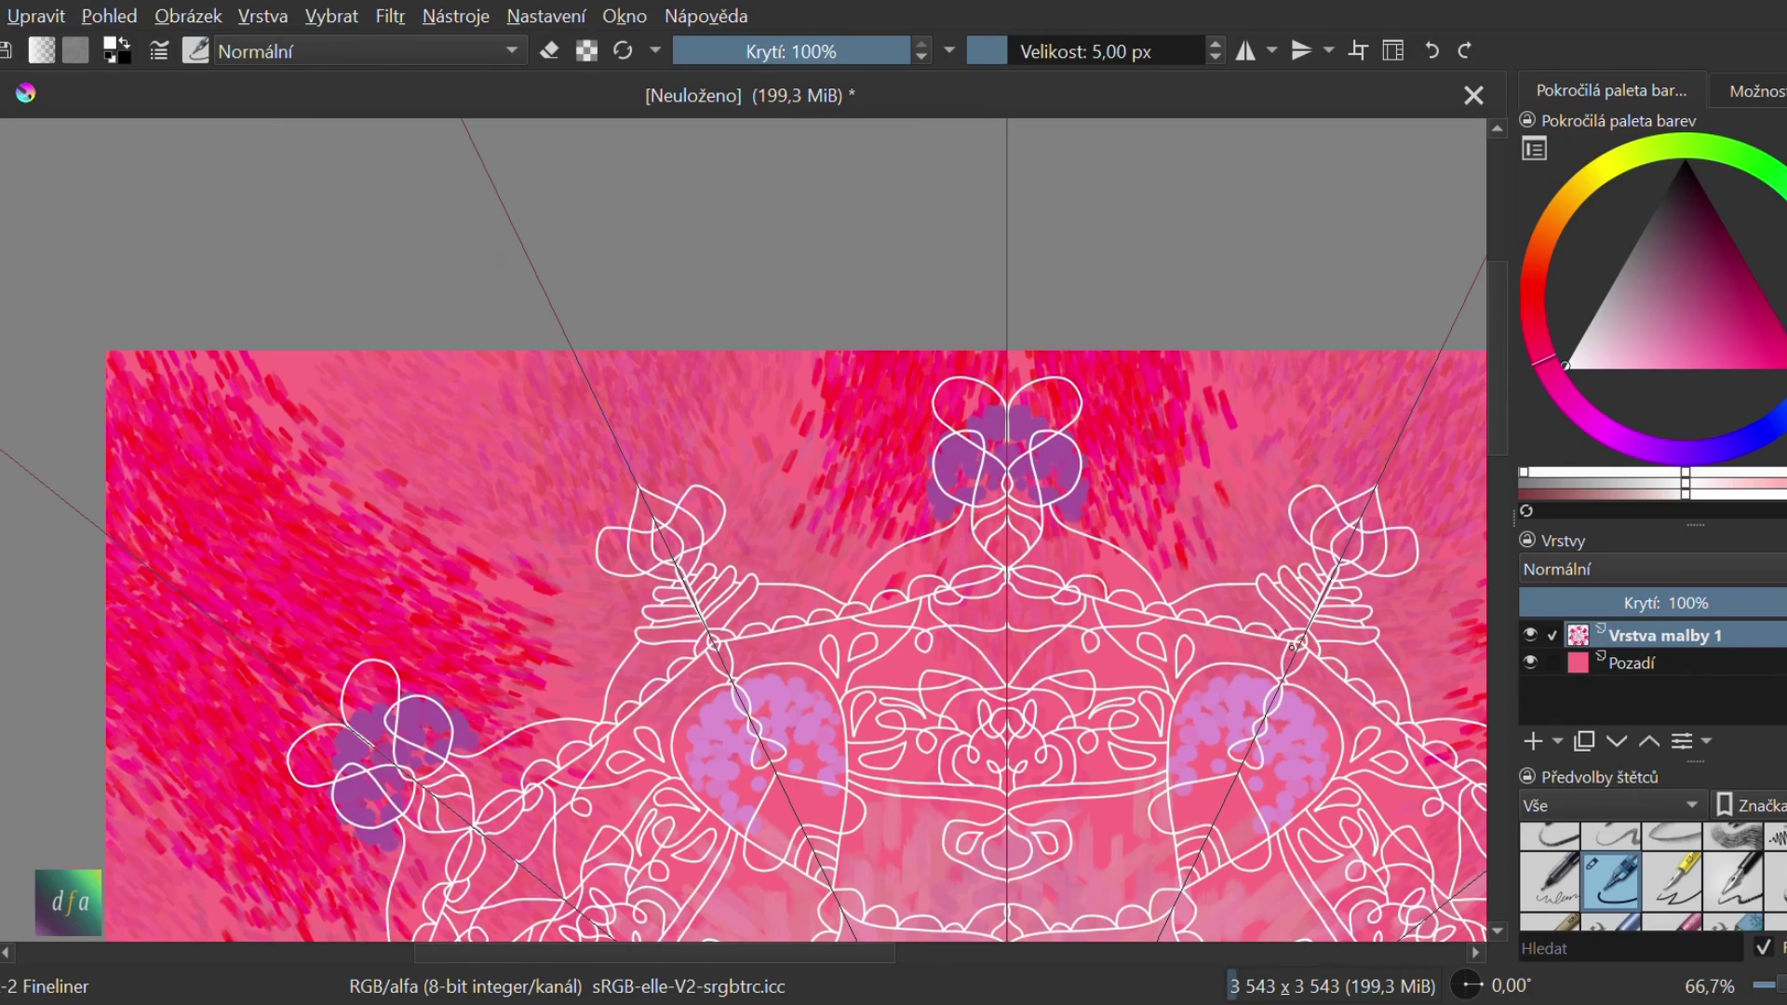
left_click_drag(1491, 359, 1504, 458)
scroll(1305, 435, "down", 2)
scroll(1308, 341, "up", 1)
scroll(1186, 590, "down", 1)
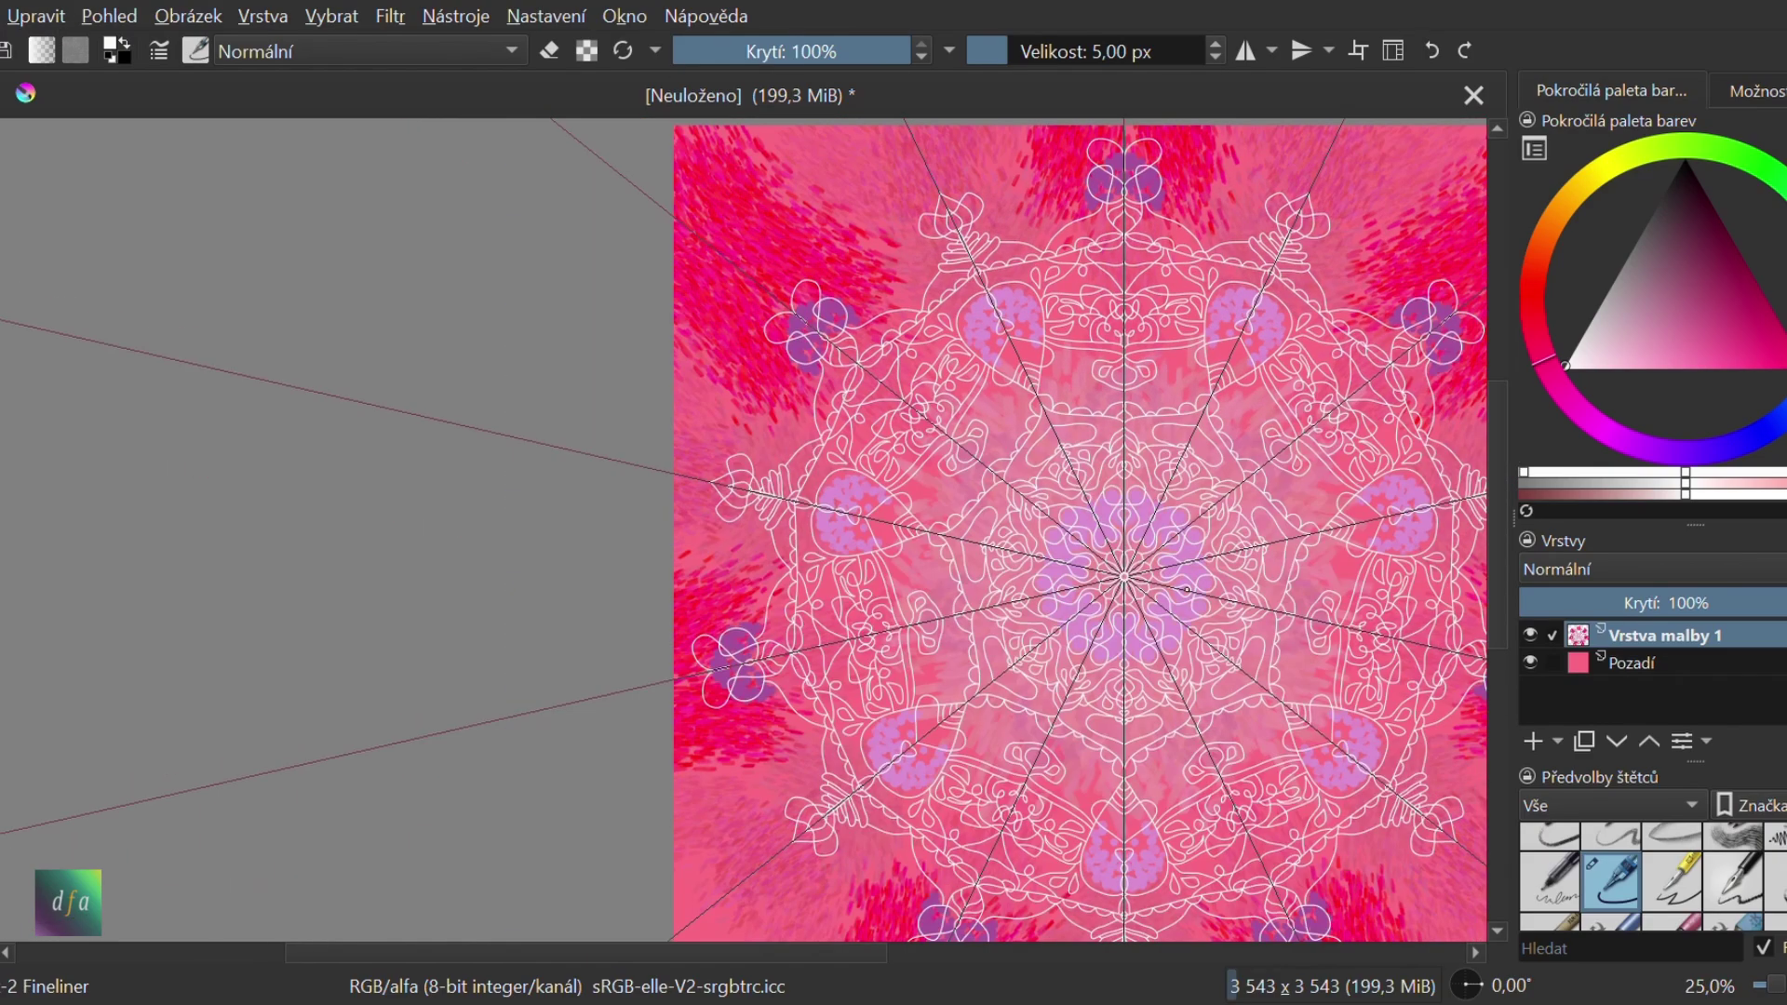
left_click_drag(784, 949, 898, 954)
scroll(1238, 704, "down", 1)
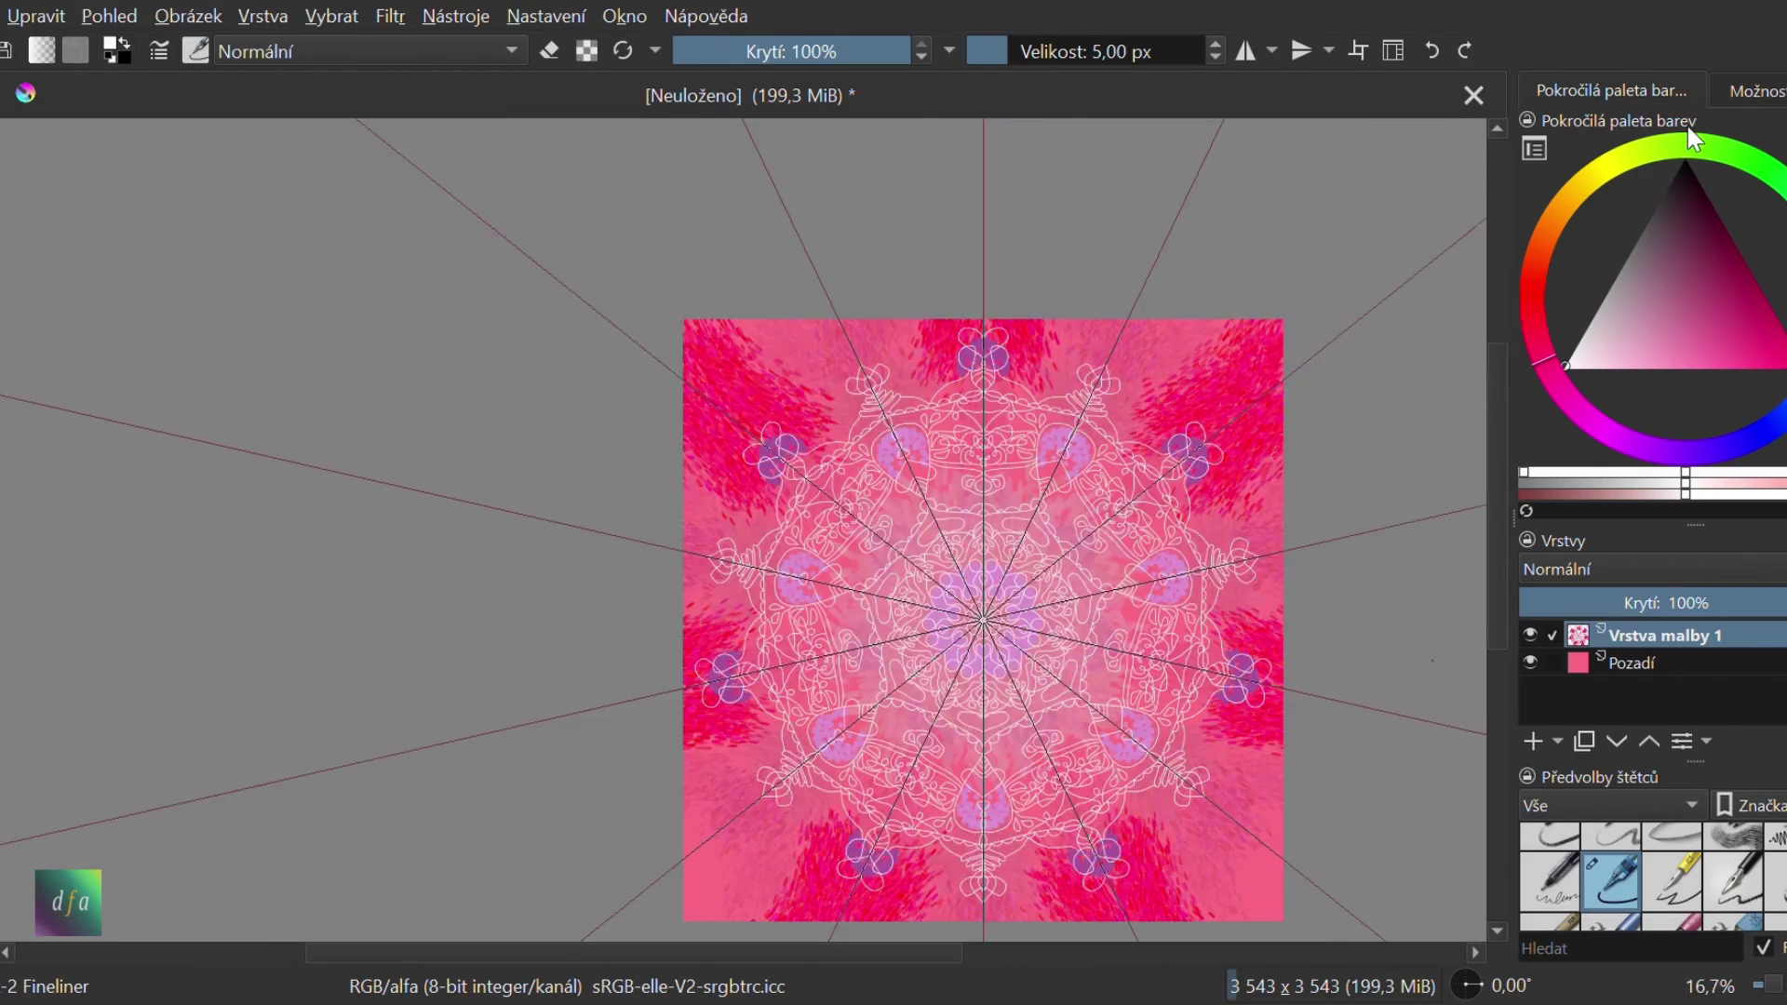